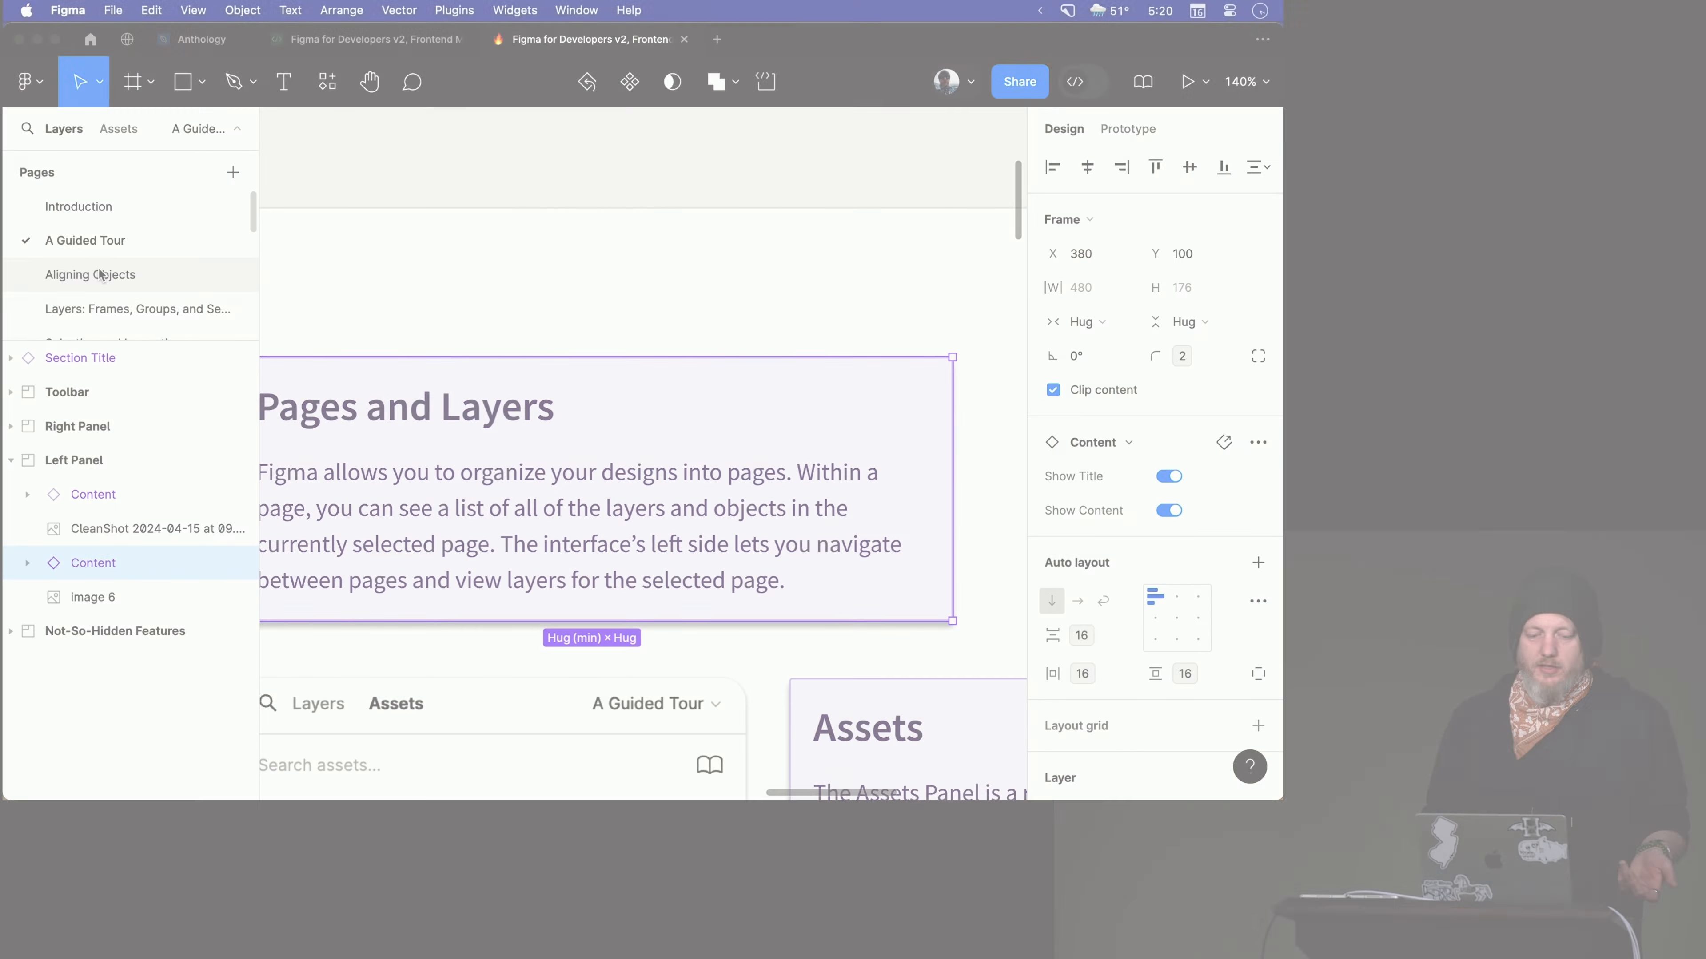
{"action": "left_click", "coordinate": [99, 274]}
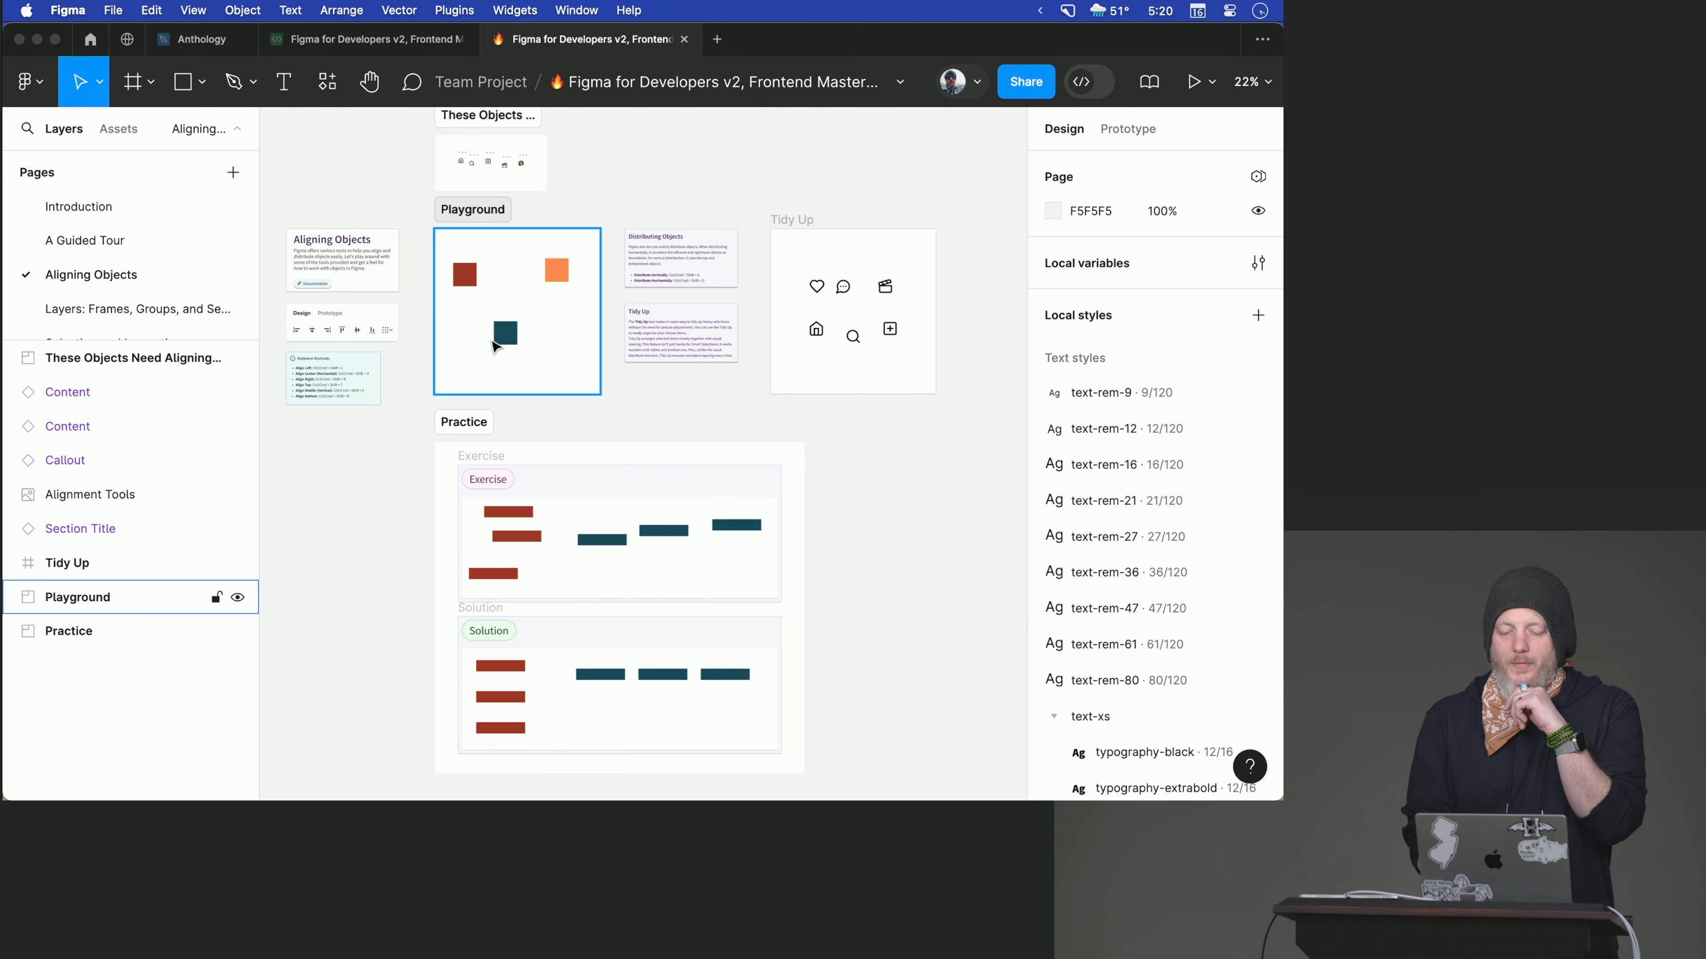
- Move the dark teal square up between the red and orange squares in the Playground frame
{"action": "left_click", "coordinate": [509, 342]}
{"action": "double_click", "coordinate": [510, 343]}
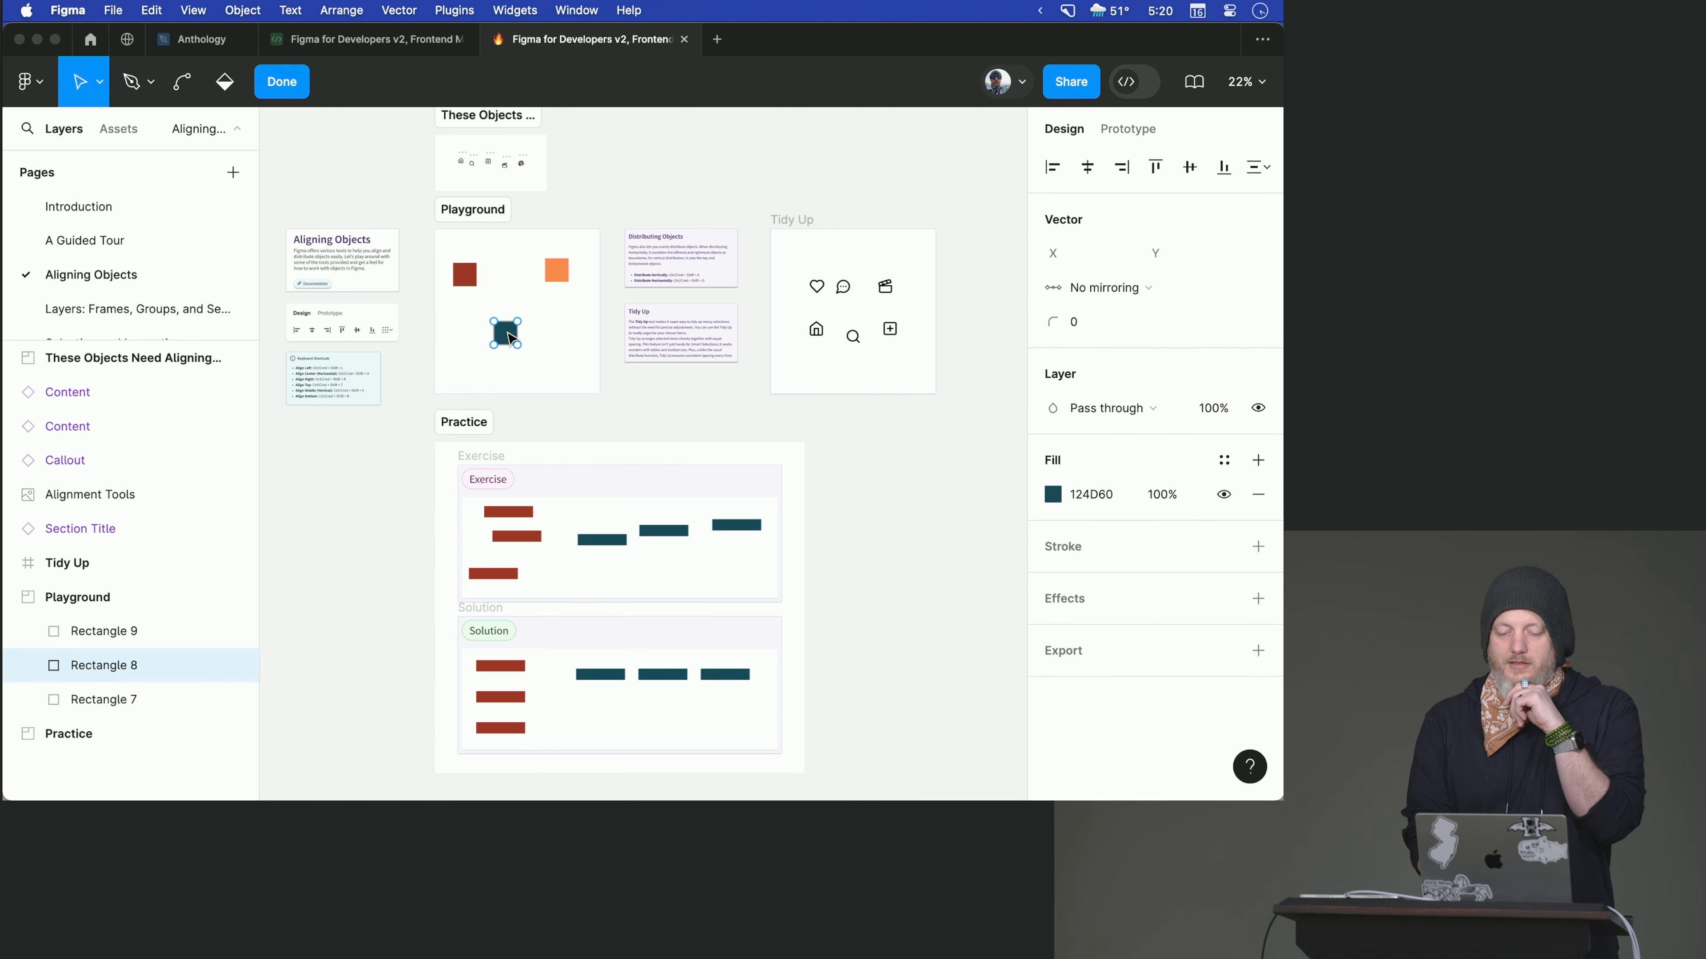
{"action": "left_click_drag", "start_coordinate": [508, 334], "coordinate": [505, 281]}
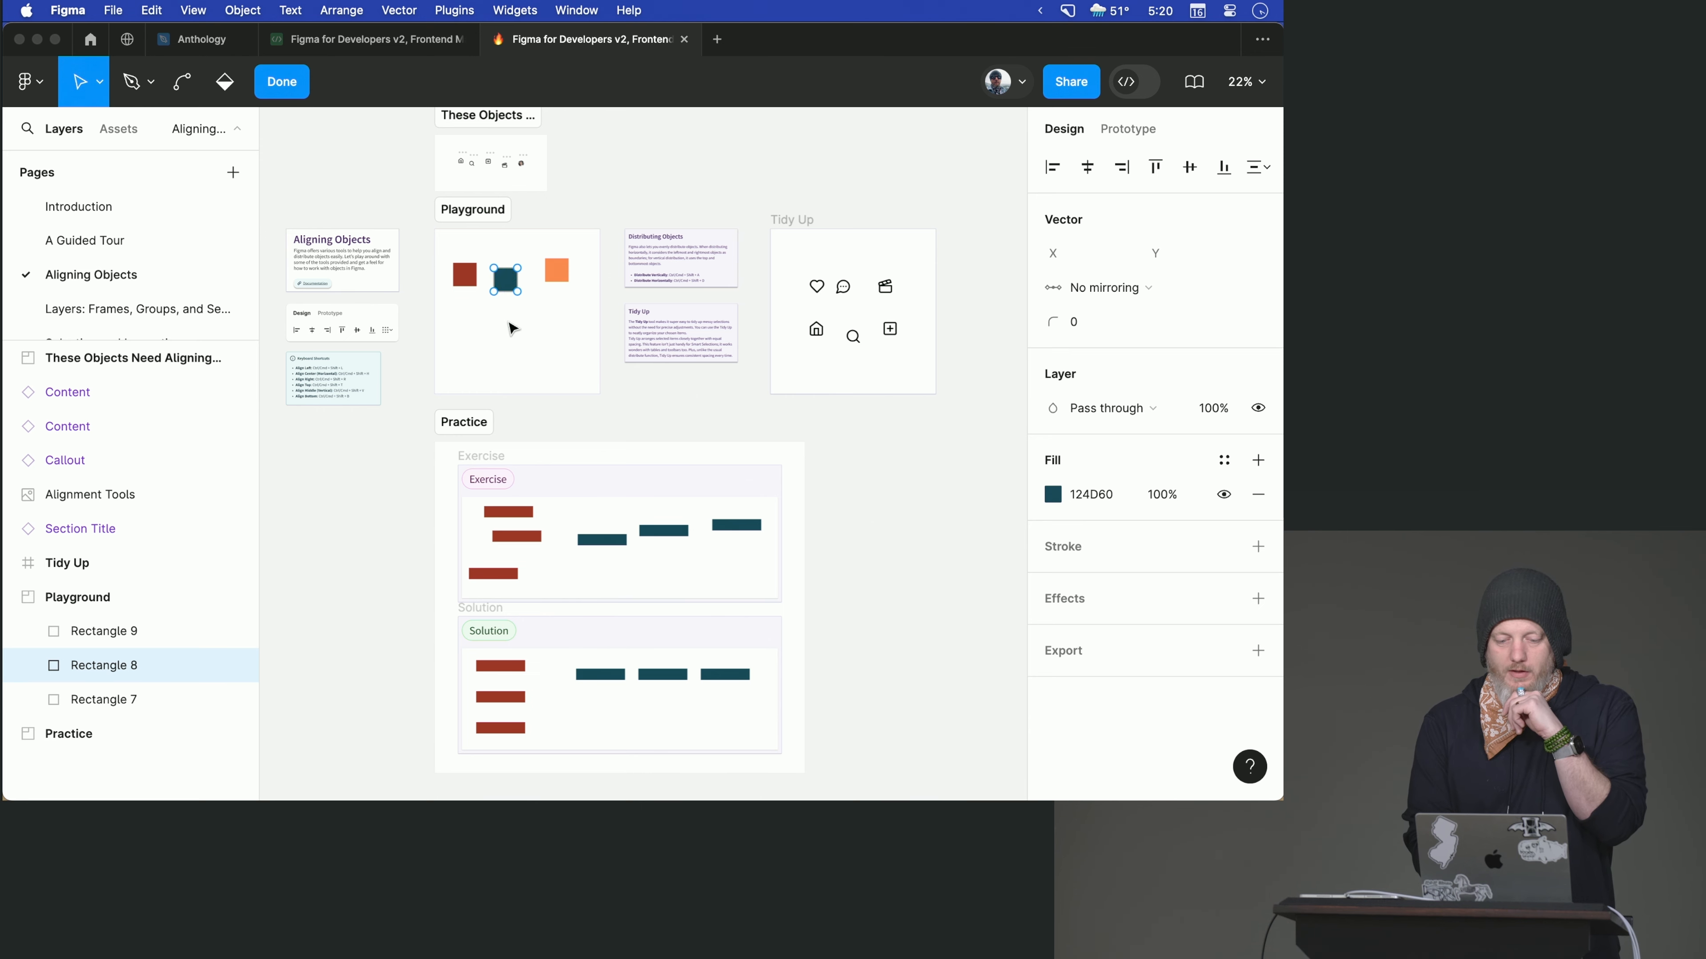
{"action": "scroll", "coordinate": [512, 328], "scroll_direction": "up", "scroll_amount": 5, "text": "ctrl"}
{"action": "mouse_move", "coordinate": [491, 194]}
{"action": "left_mouse_down"}
{"action": "mouse_move", "coordinate": [450, 199]}
{"action": "mouse_move", "coordinate": [488, 205]}
{"action": "left_mouse_up"}
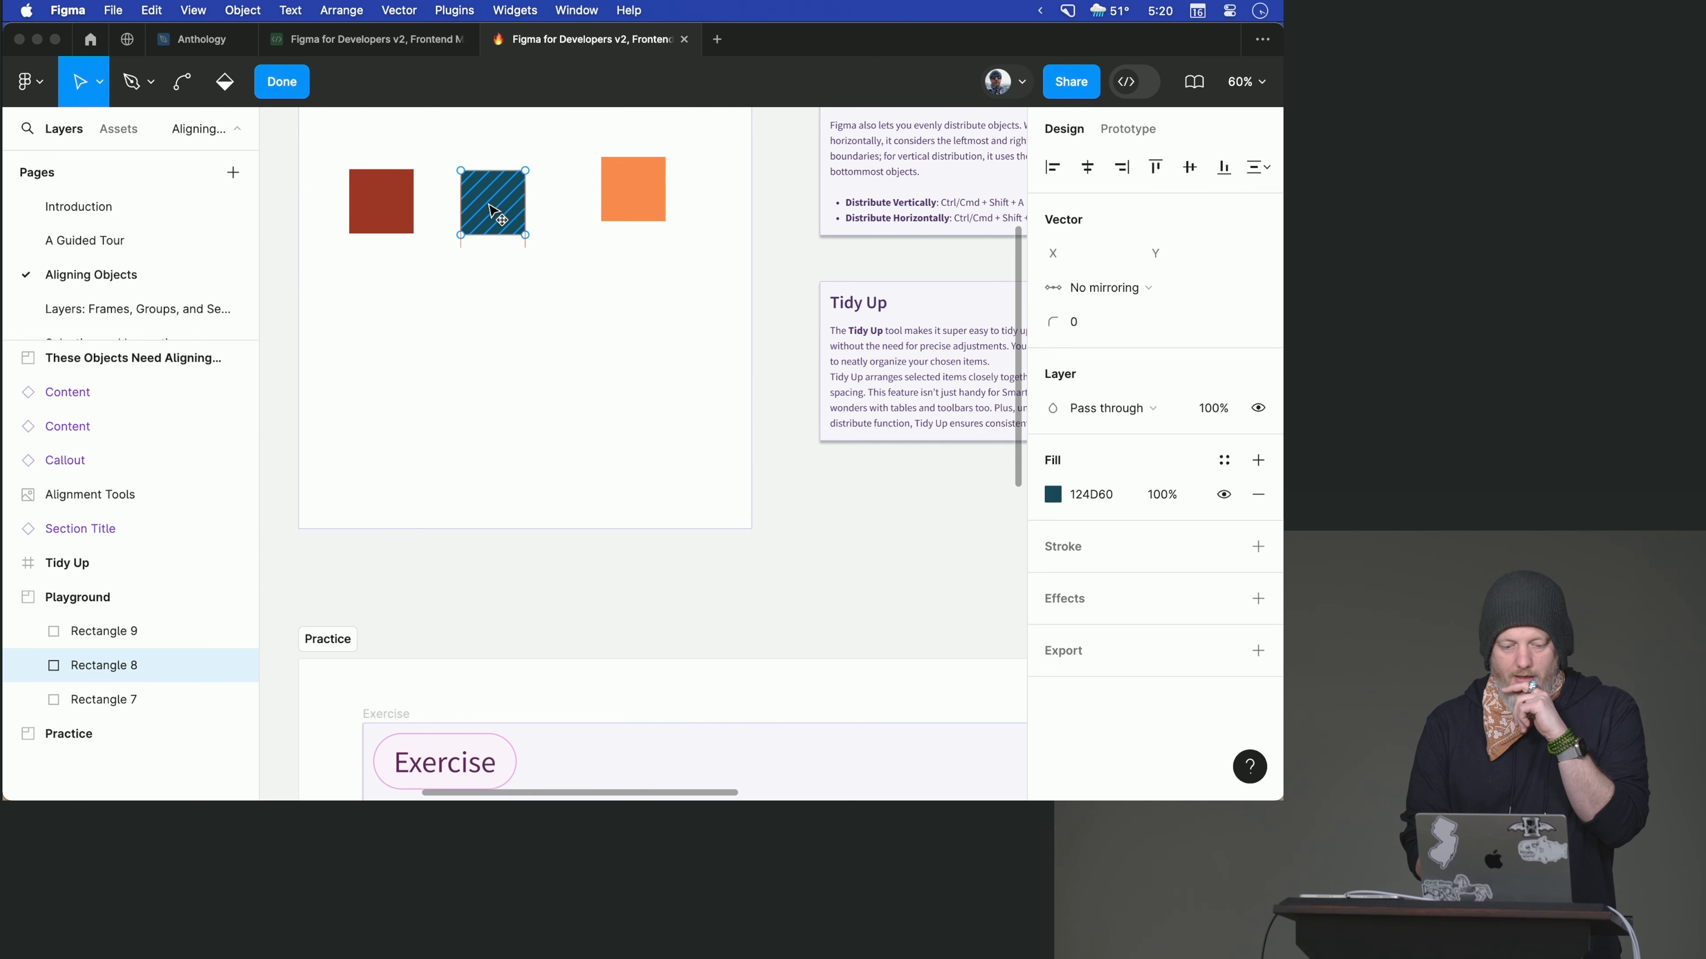
- Line up the red, teal and orange squares by hand in one row at Y 147, with equal gaps of about 73
{"action": "right_click", "coordinate": [408, 211]}
{"action": "left_click", "coordinate": [379, 212]}
{"action": "mouse_move", "coordinate": [379, 210]}
{"action": "left_mouse_down"}
{"action": "mouse_move", "coordinate": [398, 211]}
{"action": "mouse_move", "coordinate": [372, 211]}
{"action": "left_mouse_up"}
{"action": "mouse_move", "coordinate": [481, 203]}
{"action": "left_mouse_down"}
{"action": "mouse_move", "coordinate": [484, 223]}
{"action": "mouse_move", "coordinate": [476, 205]}
{"action": "left_mouse_up"}
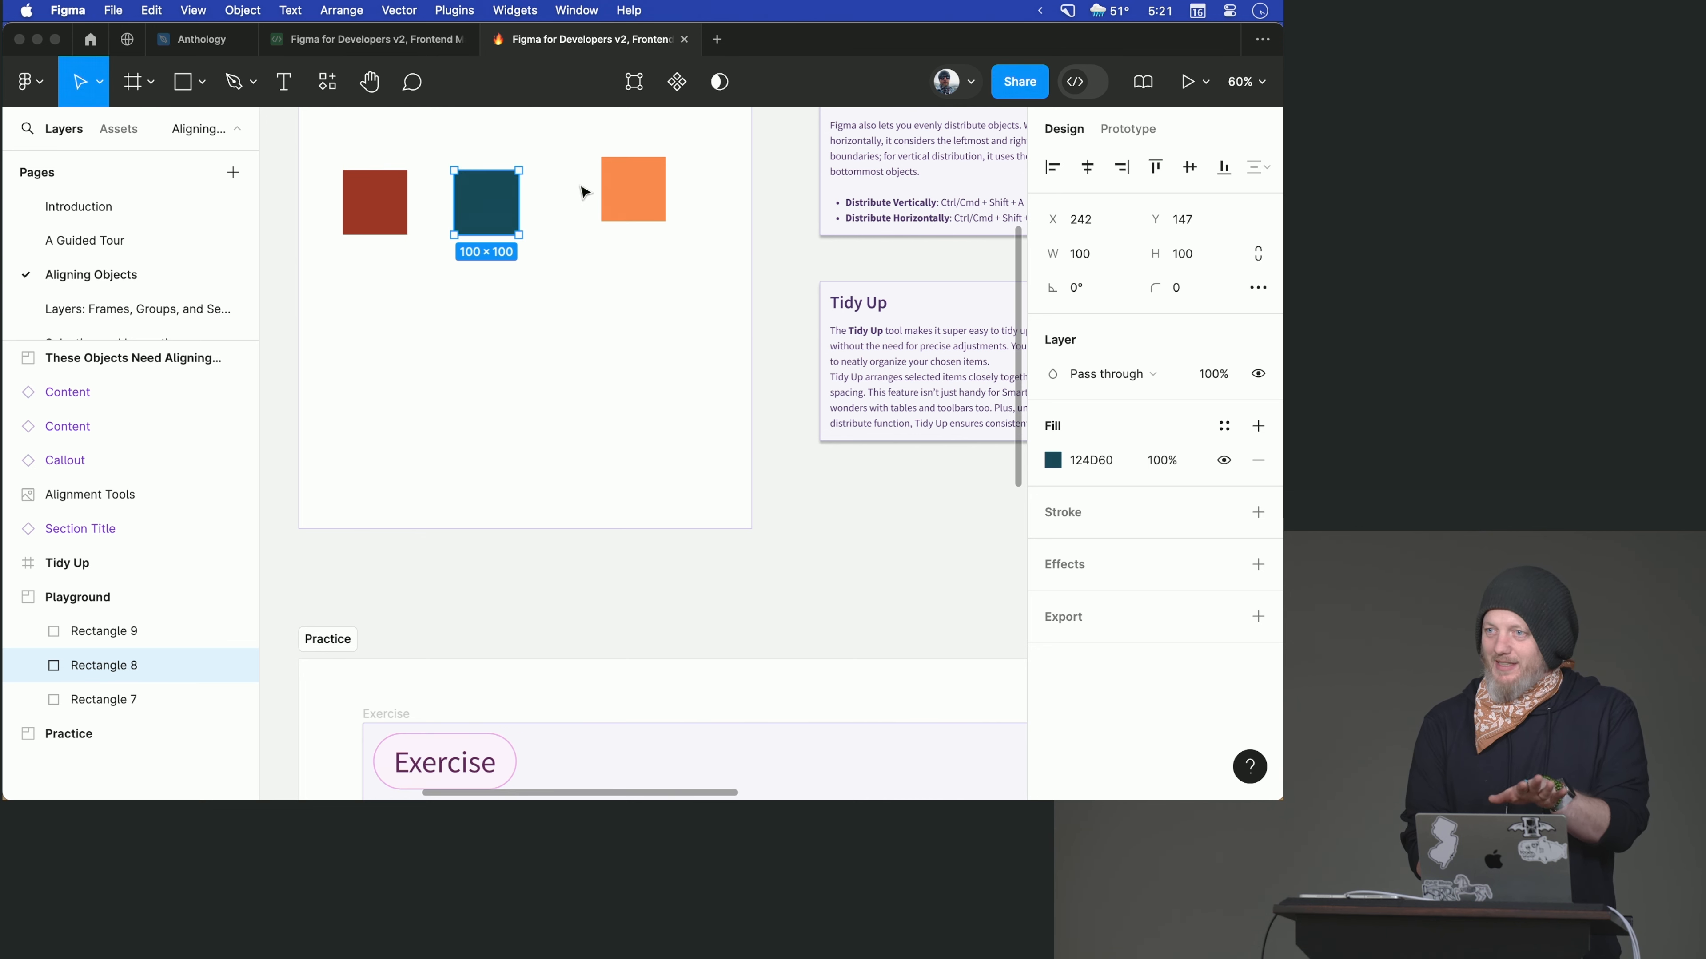
{"action": "left_click_drag", "start_coordinate": [633, 188], "coordinate": [593, 199]}
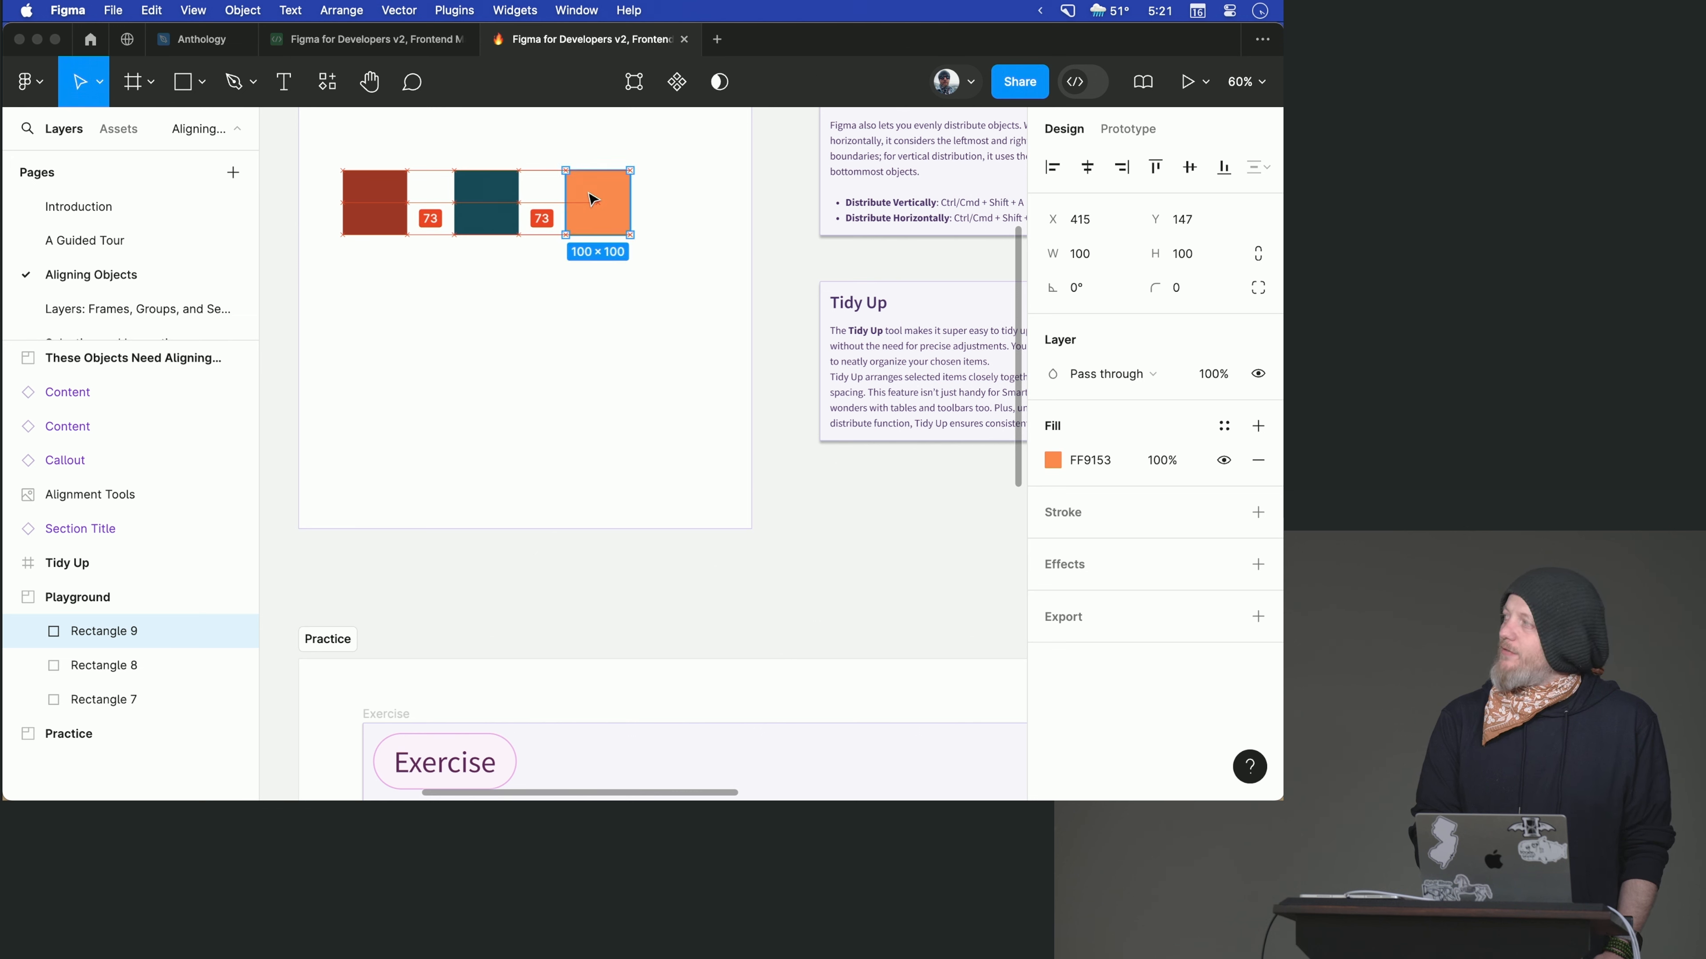
{"action": "mouse_move", "coordinate": [593, 202]}
{"action": "left_mouse_down"}
{"action": "mouse_move", "coordinate": [610, 219]}
{"action": "mouse_move", "coordinate": [591, 202]}
{"action": "left_mouse_up"}
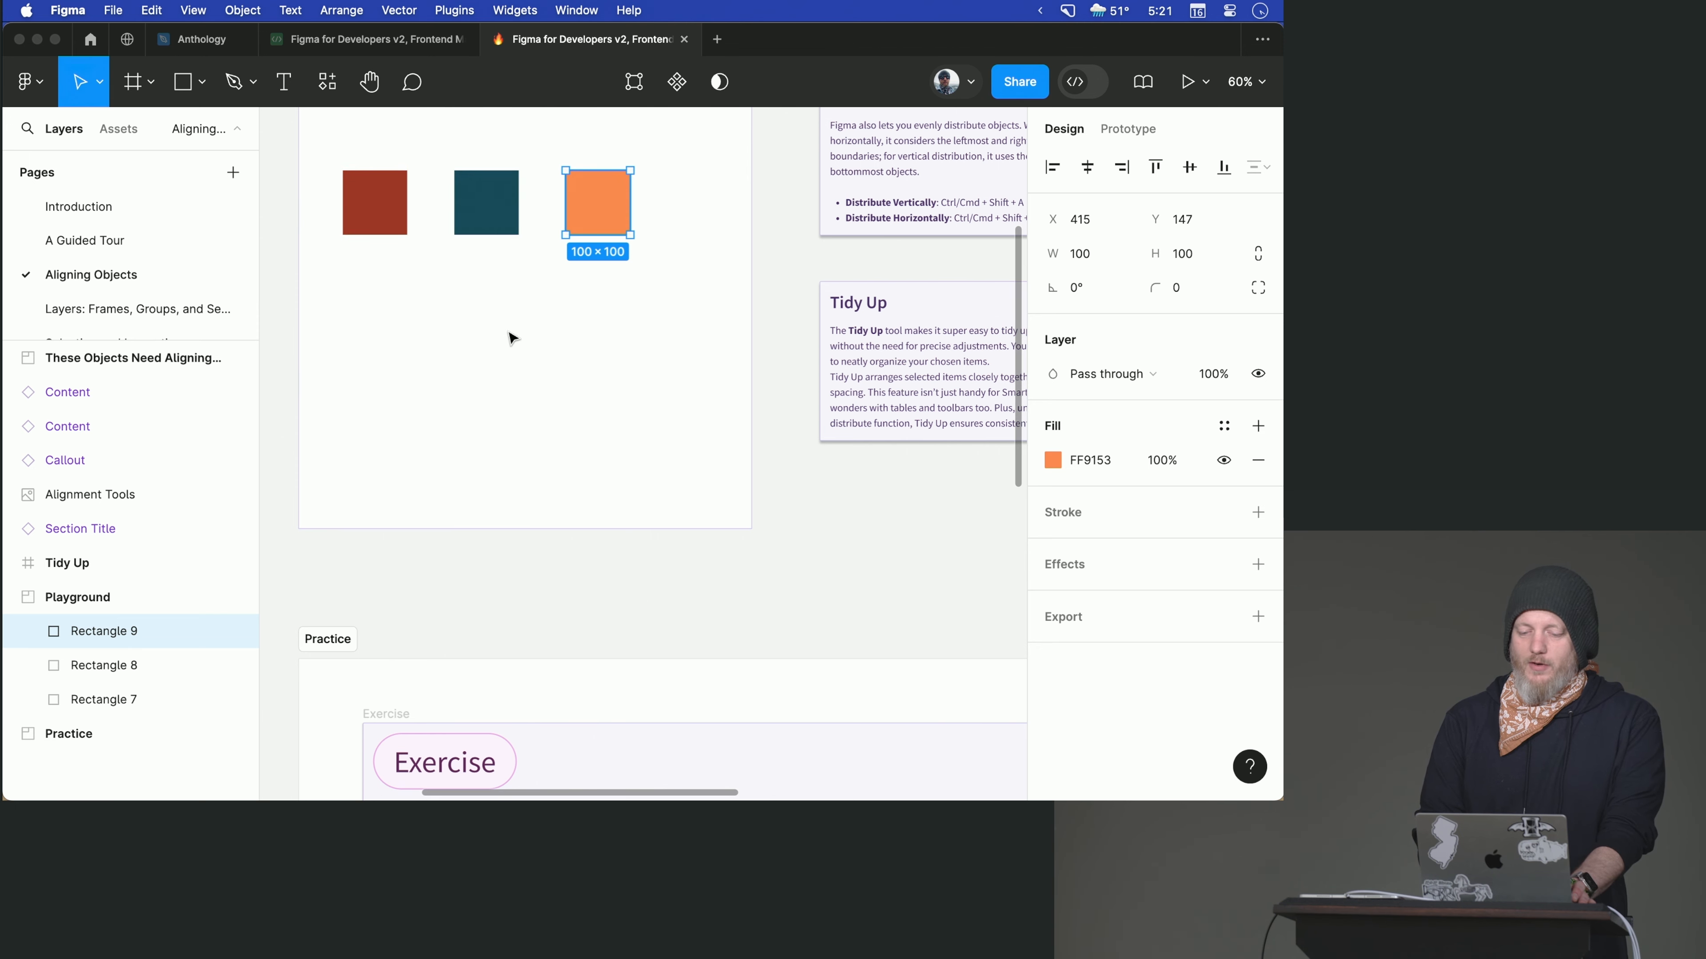
- Shift the teal and orange squares out of line, and align all three Playground squares by their top edges
{"action": "scroll", "coordinate": [497, 315], "scroll_direction": "up", "scroll_amount": 2}
{"action": "left_click_drag", "start_coordinate": [500, 268], "coordinate": [500, 321]}
{"action": "left_click_drag", "start_coordinate": [613, 247], "coordinate": [594, 259]}
{"action": "left_click_drag", "start_coordinate": [362, 192], "coordinate": [654, 421]}
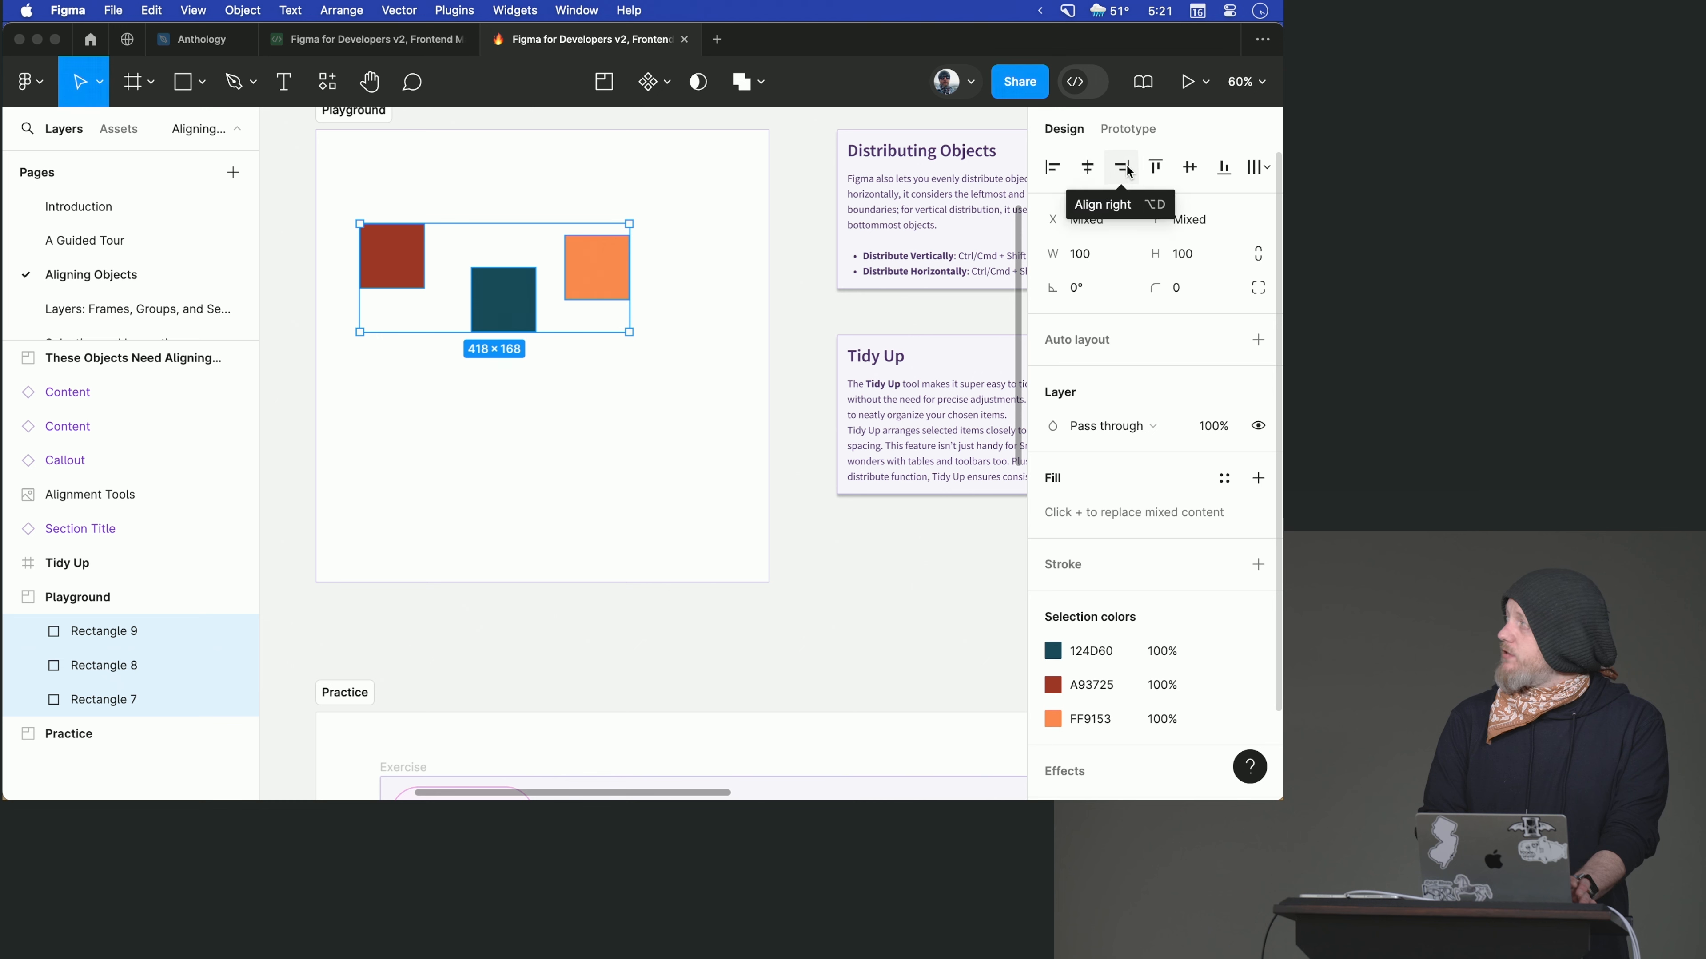
{"action": "left_click", "coordinate": [1155, 168]}
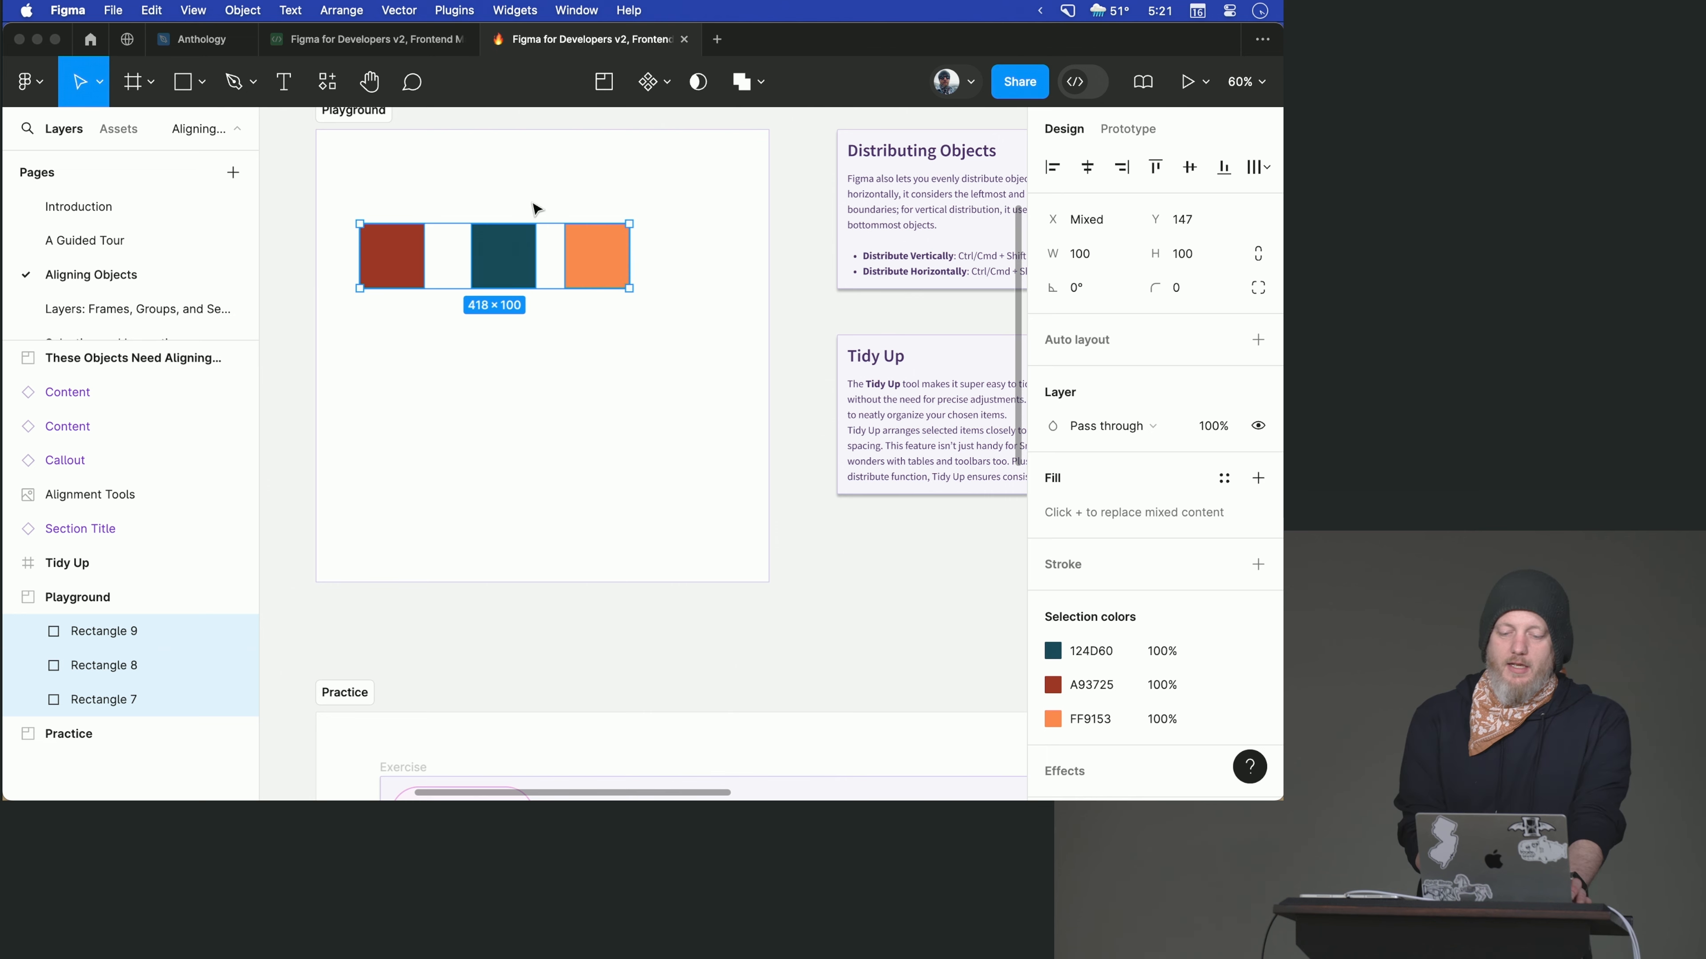
- Align the four icons and the avatar in the These Objects Need Aligning section on their vertical centers
{"action": "scroll", "coordinate": [536, 209], "scroll_direction": "up", "scroll_amount": 5}
{"action": "scroll", "coordinate": [535, 208], "scroll_direction": "left", "scroll_amount": 1}
{"action": "scroll", "coordinate": [534, 210], "scroll_direction": "up", "scroll_amount": 5}
{"action": "scroll", "coordinate": [533, 209], "scroll_direction": "down", "scroll_amount": 3}
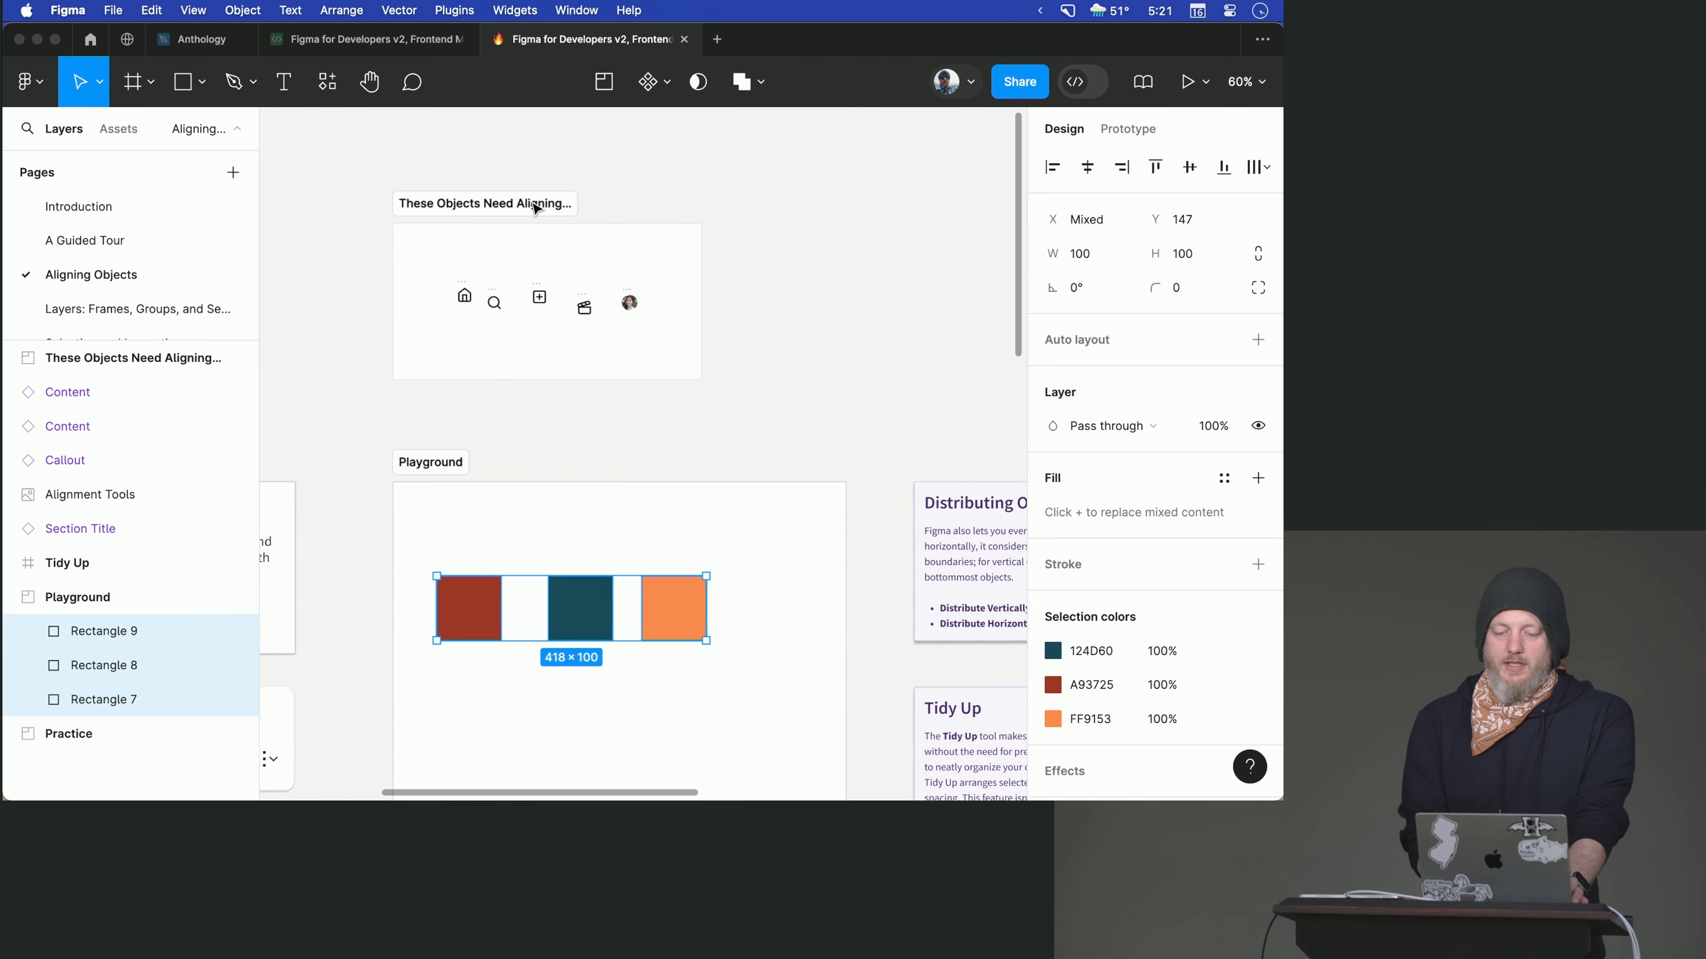
{"action": "scroll", "coordinate": [507, 249], "scroll_direction": "up", "scroll_amount": 8}
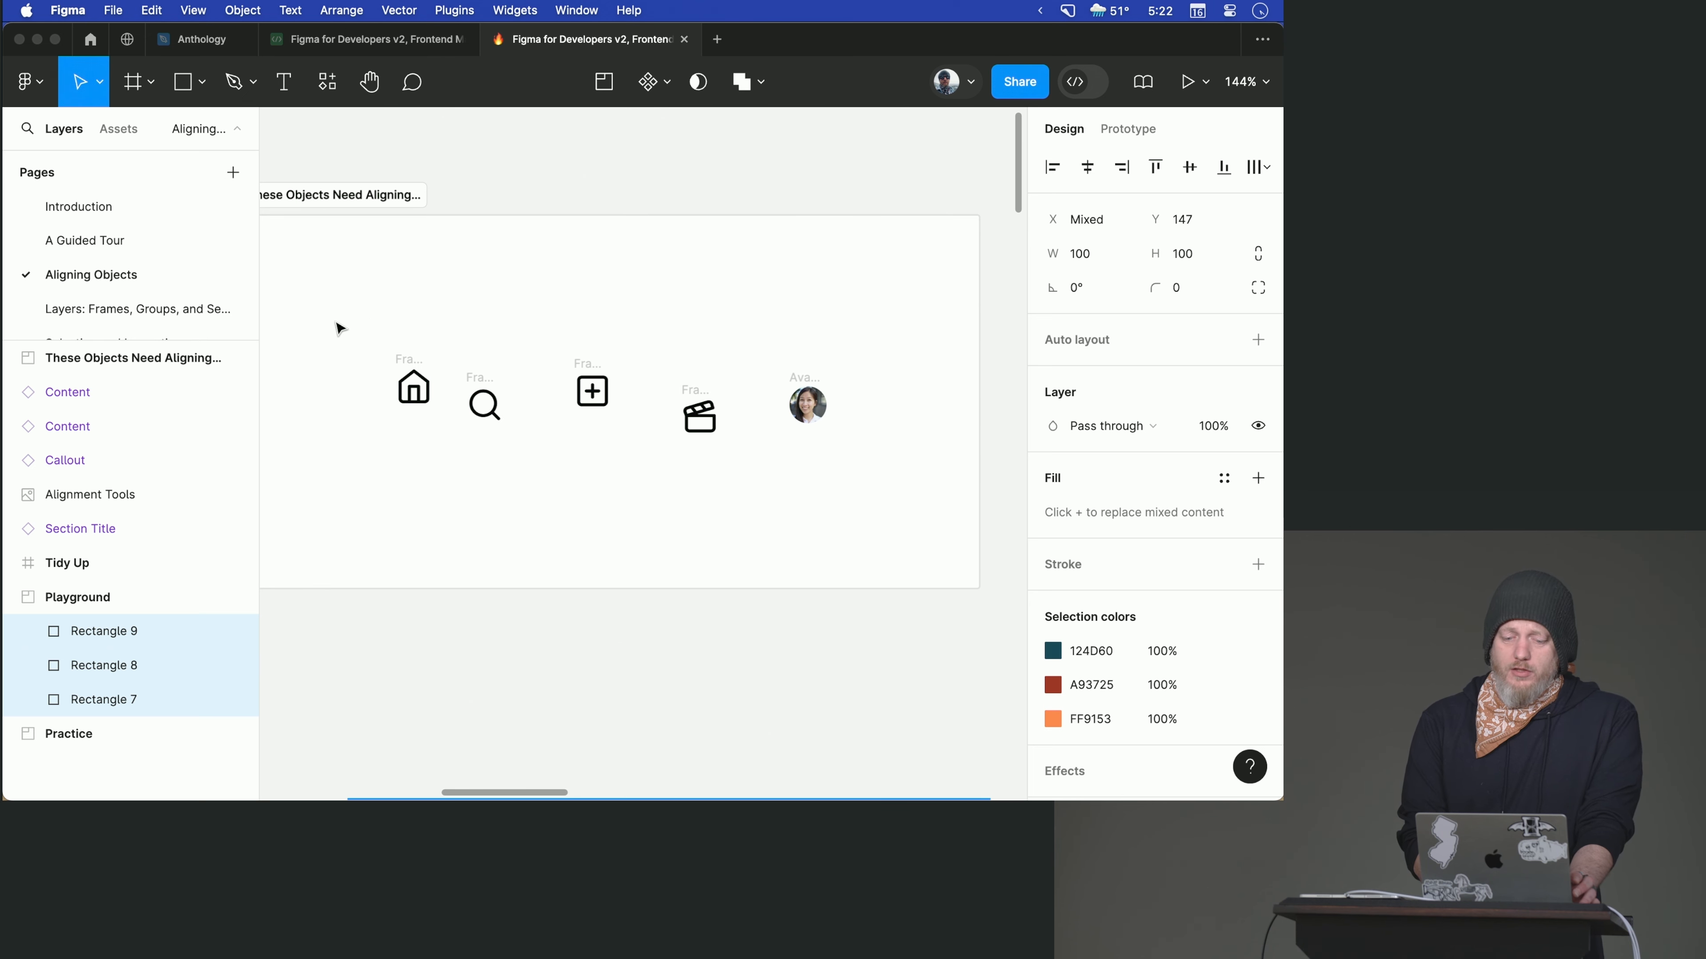
{"action": "left_click_drag", "start_coordinate": [337, 322], "coordinate": [848, 454]}
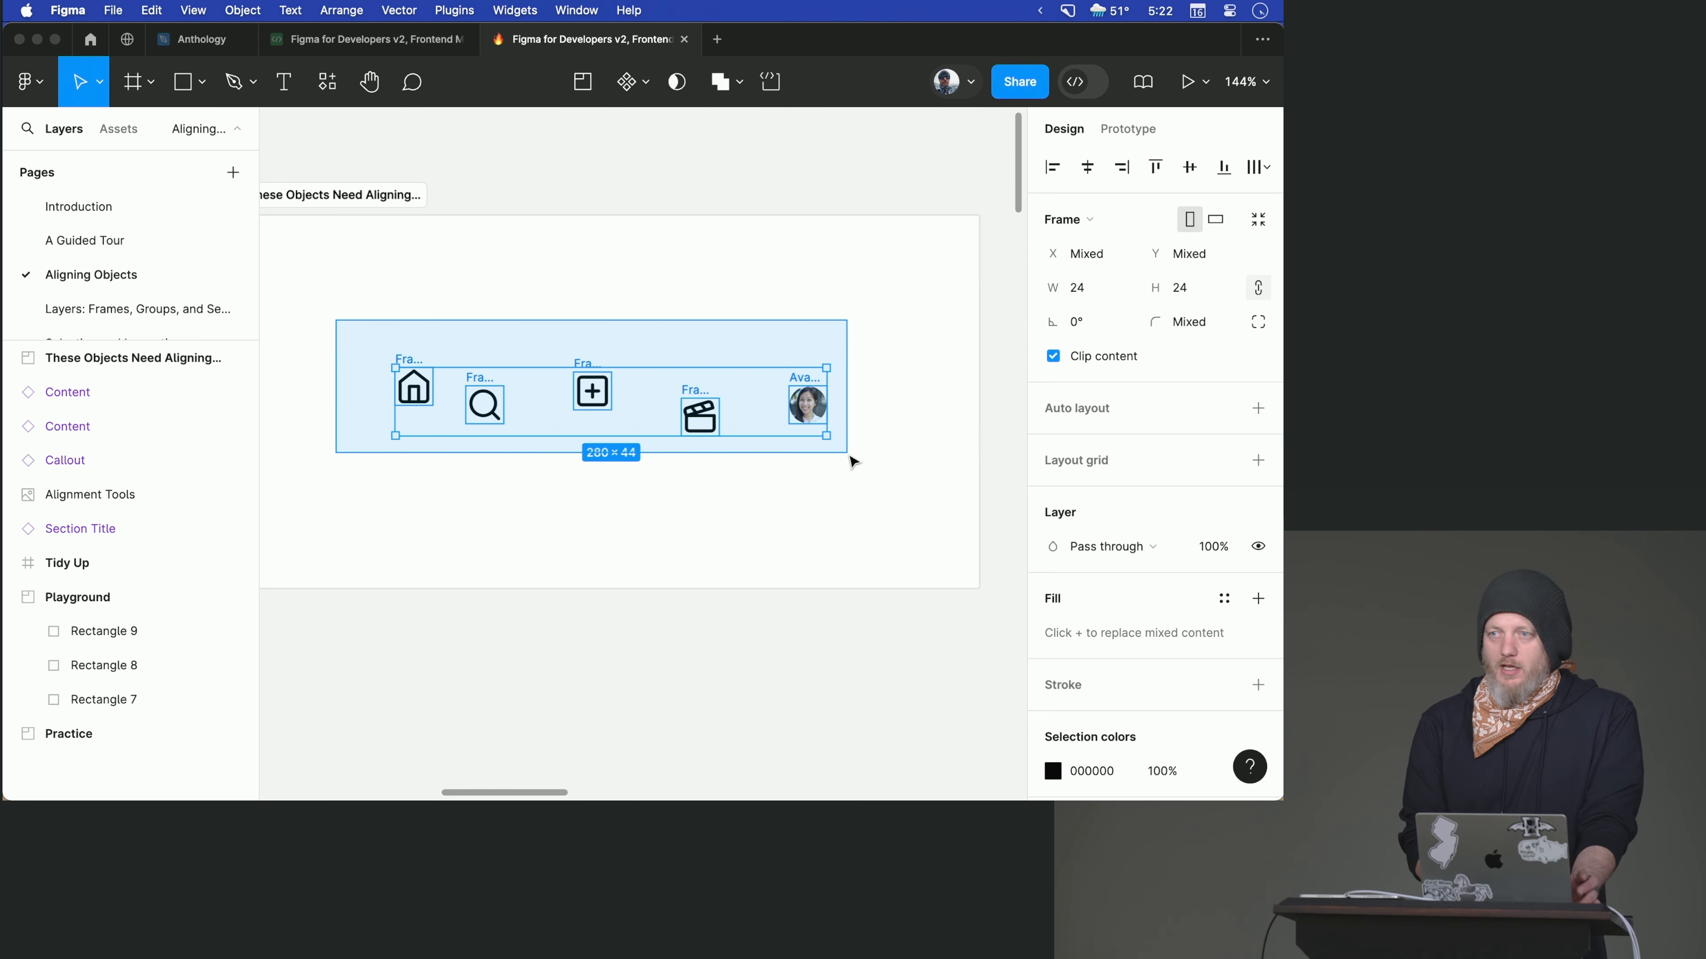
{"action": "left_click_drag", "start_coordinate": [849, 455], "coordinate": [850, 456]}
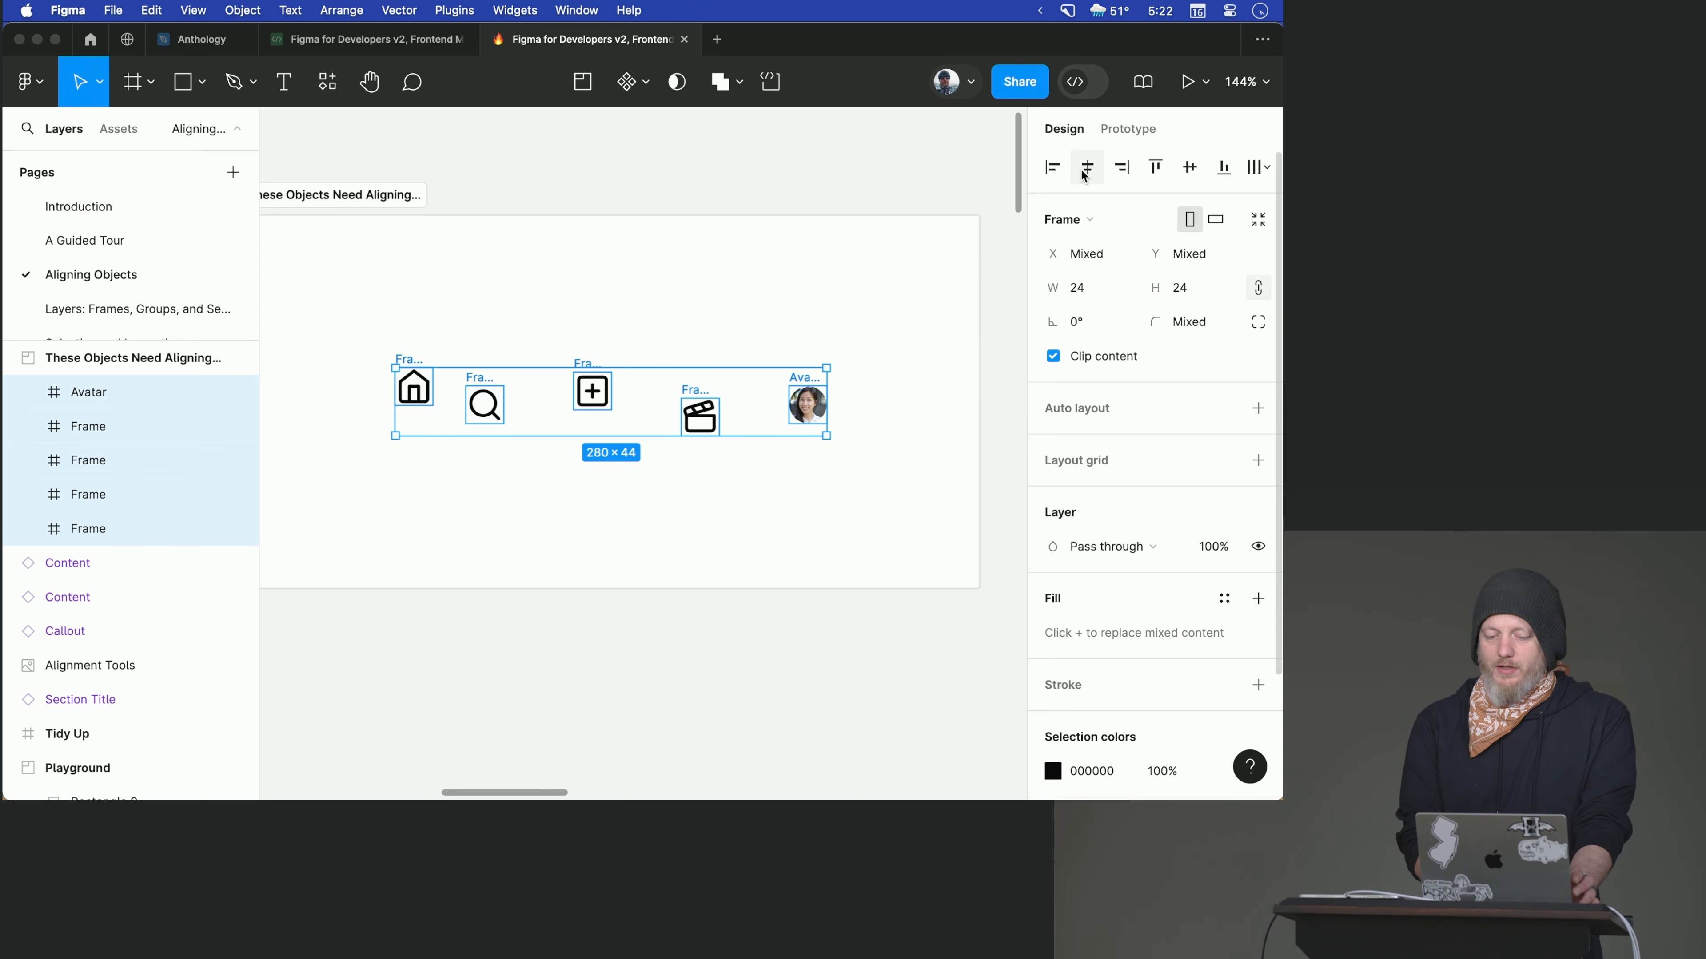
{"action": "left_click", "coordinate": [1188, 170]}
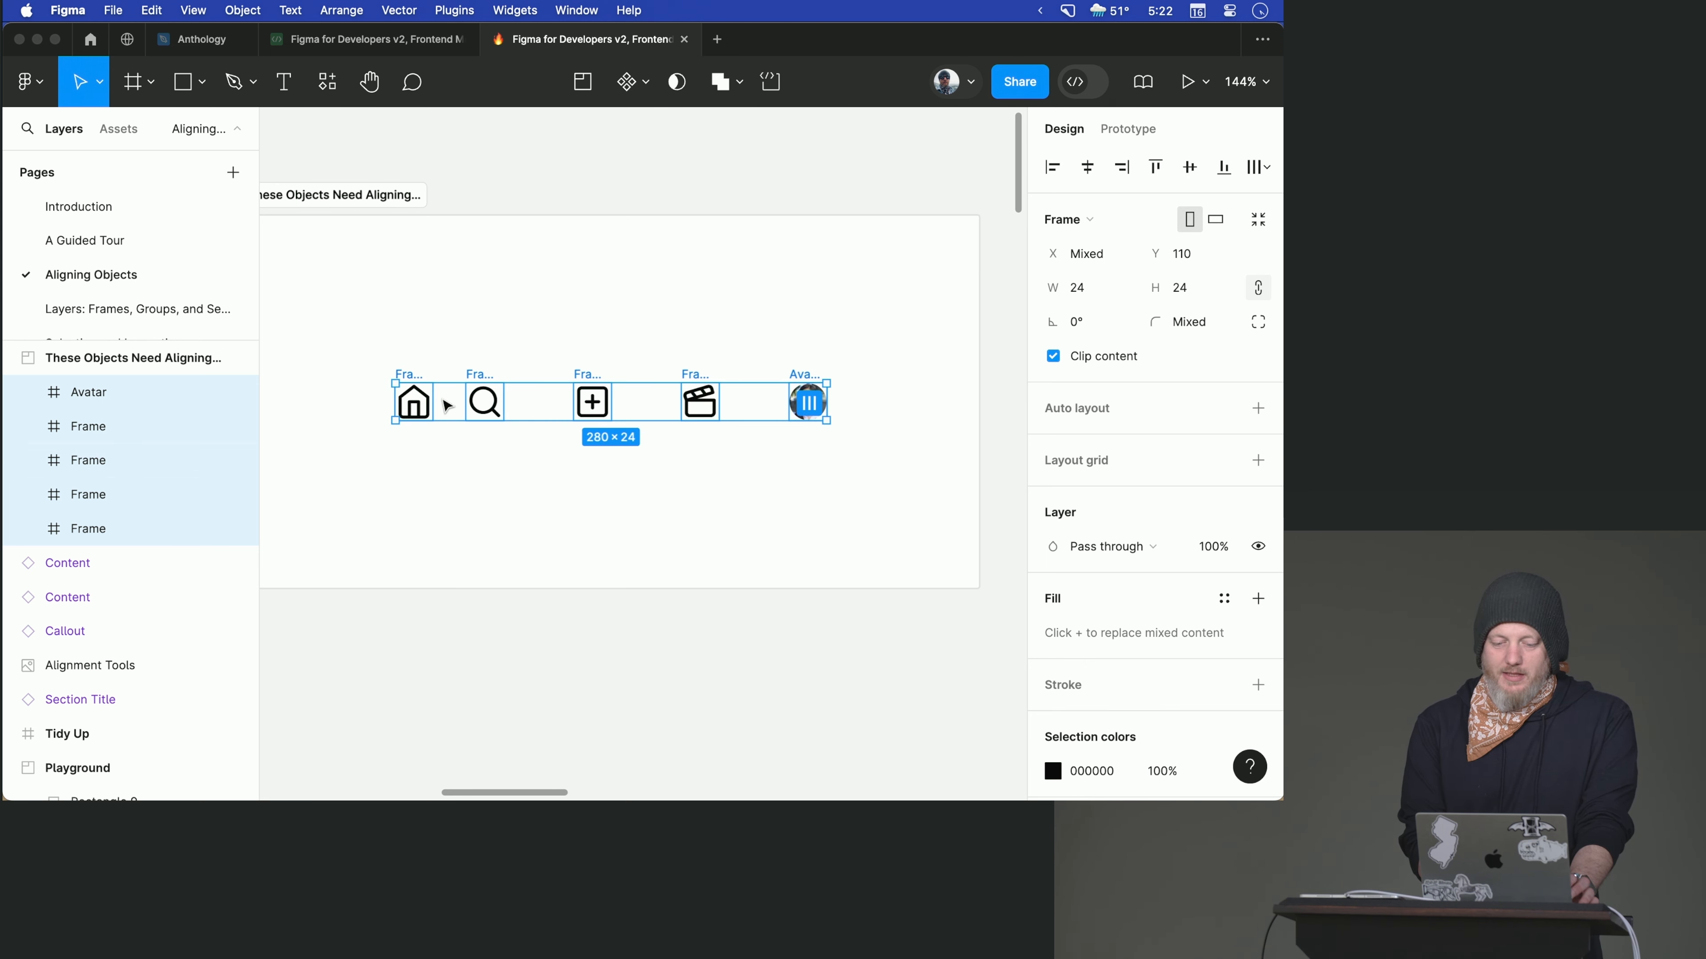
- Distribute the horizontal spacing evenly across the four selected icons and the avatar
{"action": "scroll", "coordinate": [447, 406], "scroll_direction": "up", "scroll_amount": 3}
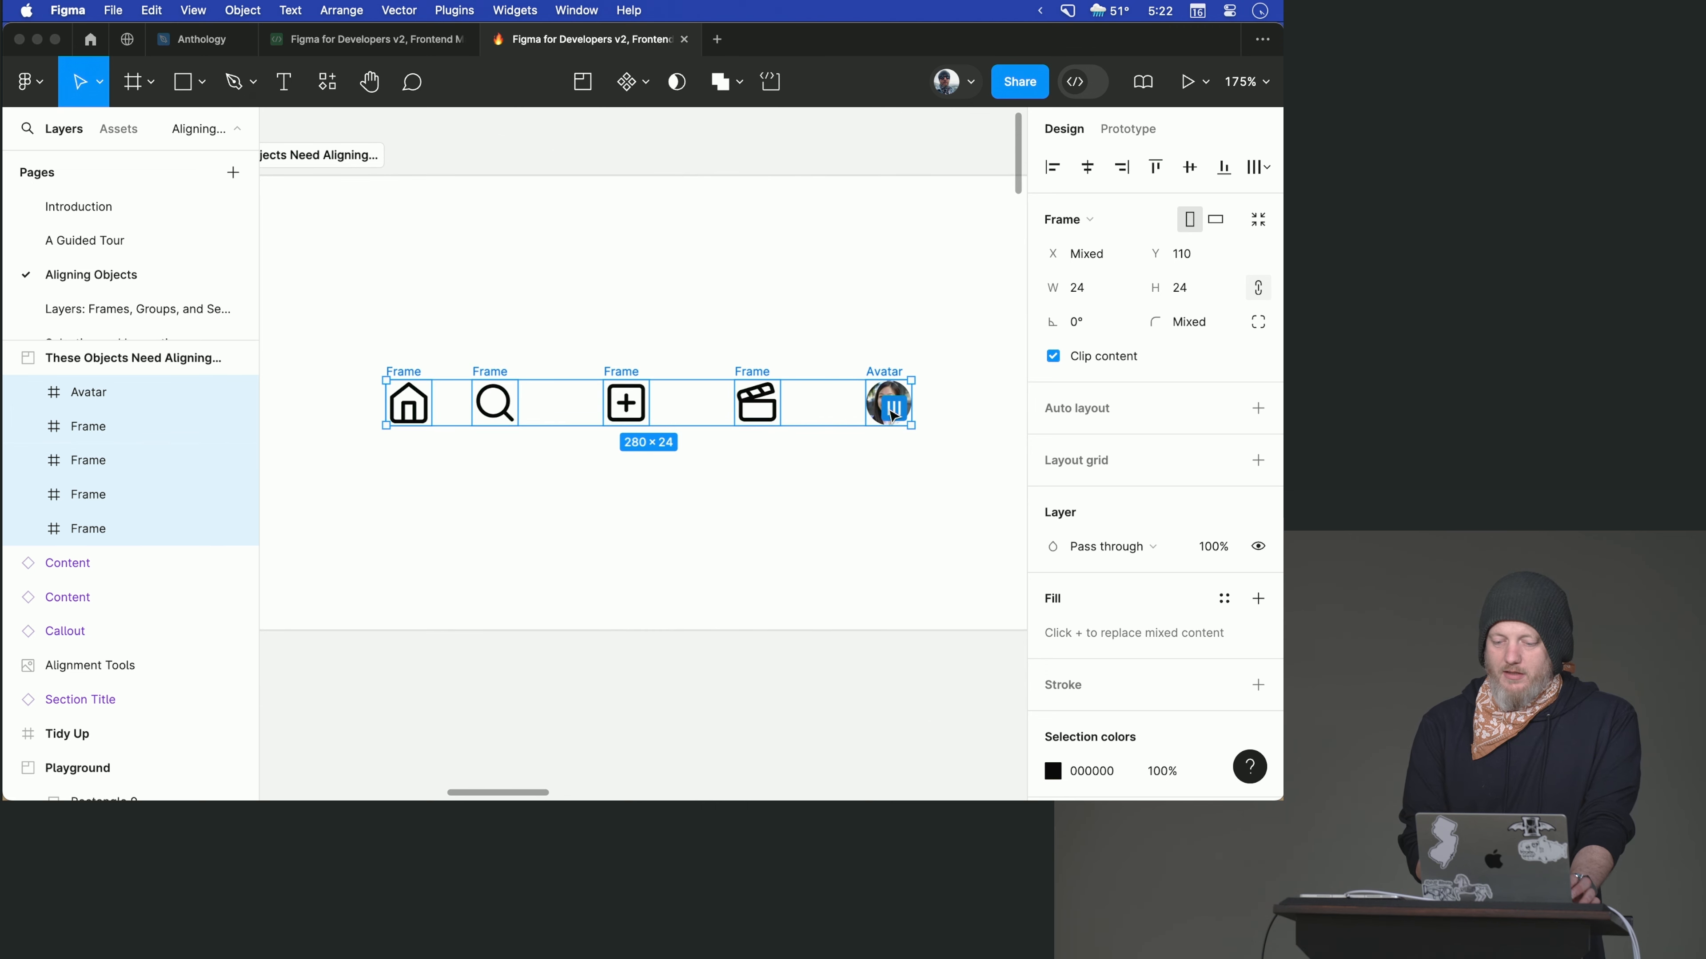
{"action": "left_click", "coordinate": [1257, 173]}
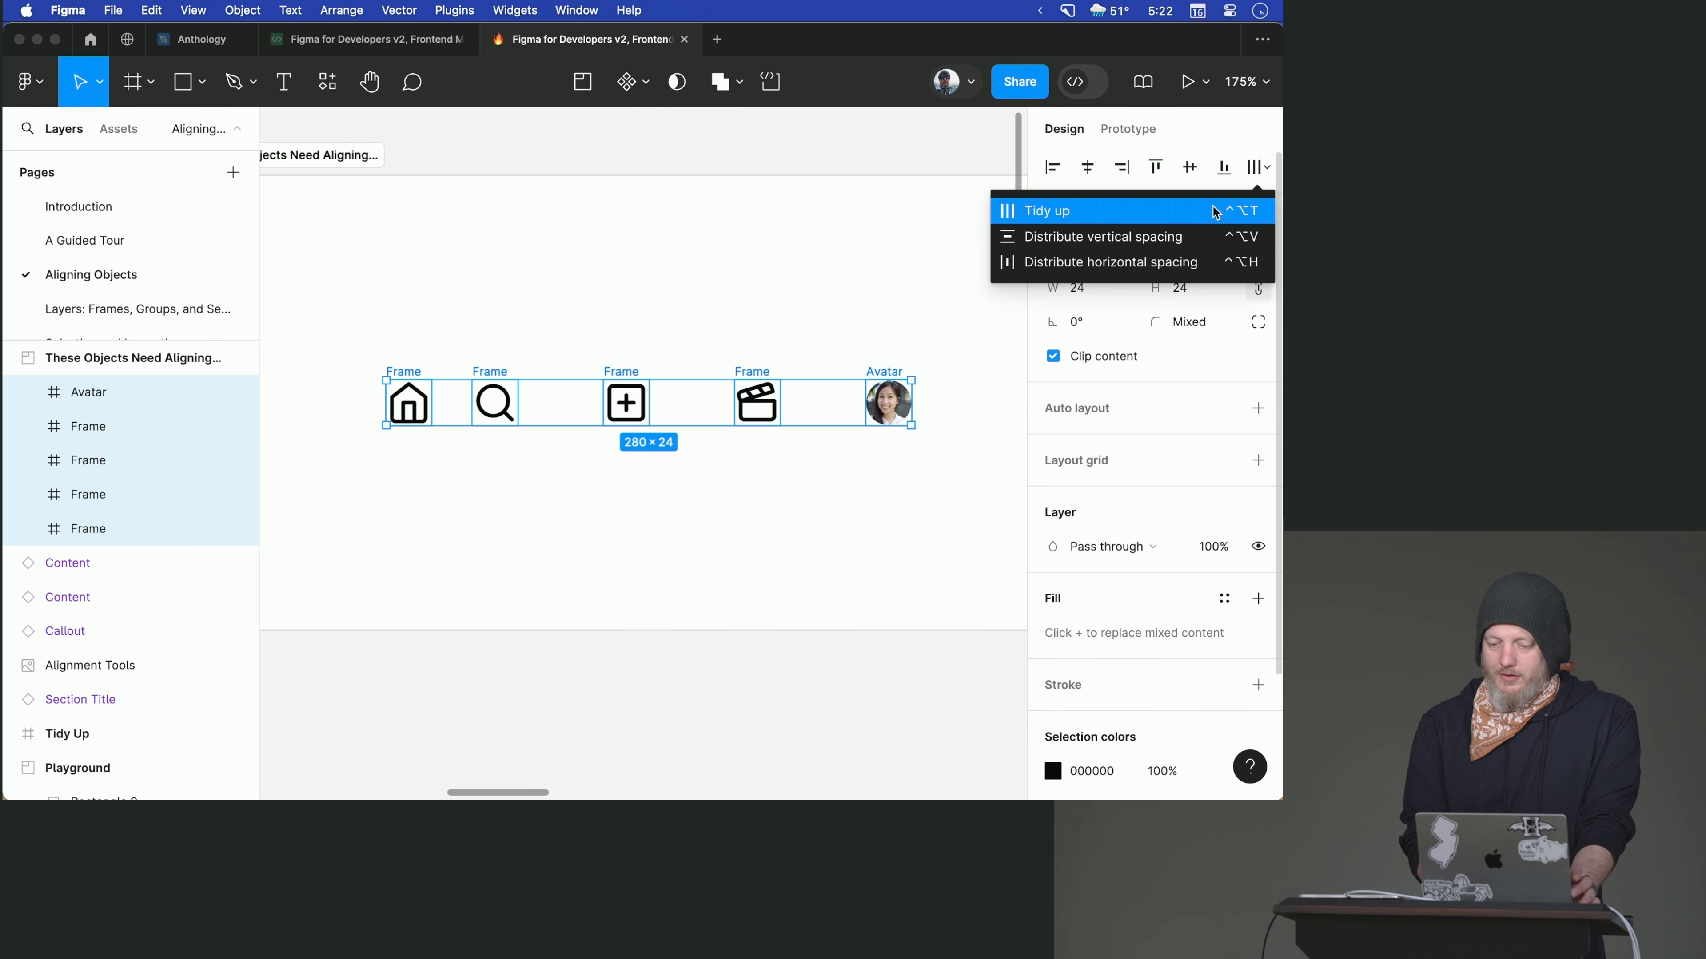
{"action": "left_click", "coordinate": [1170, 263]}
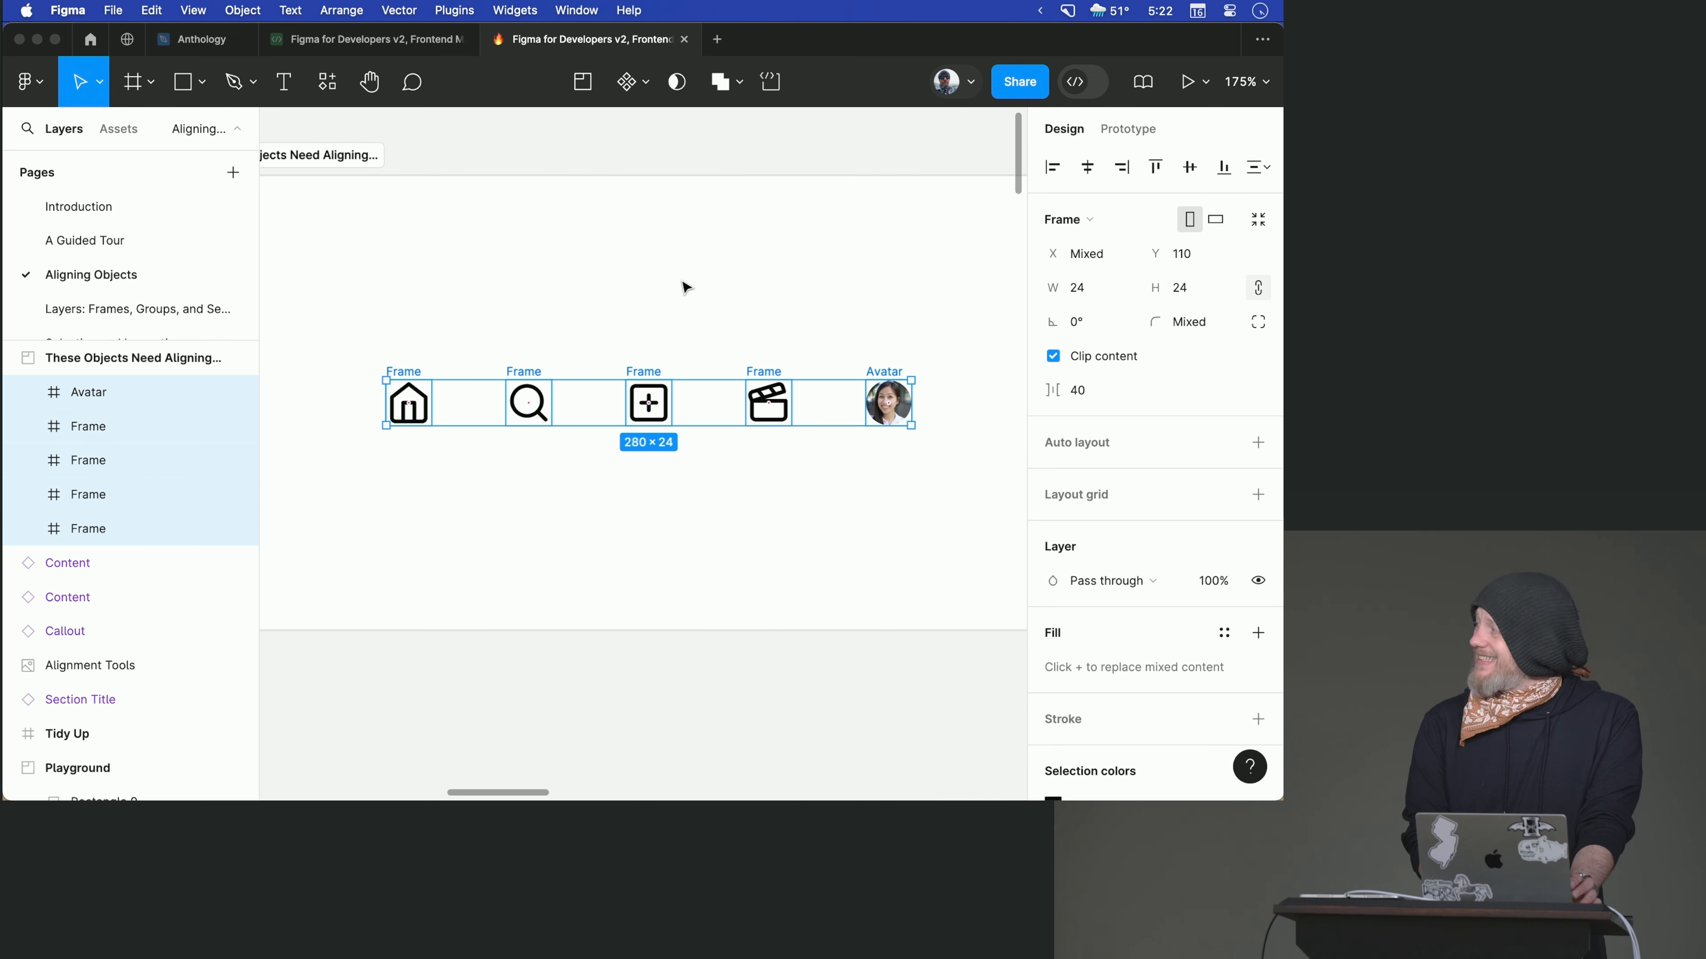
- Set the horizontal spacing between the selected icons and avatar to 32
{"action": "left_click", "coordinate": [1083, 392]}
{"action": "type", "text": "3"}
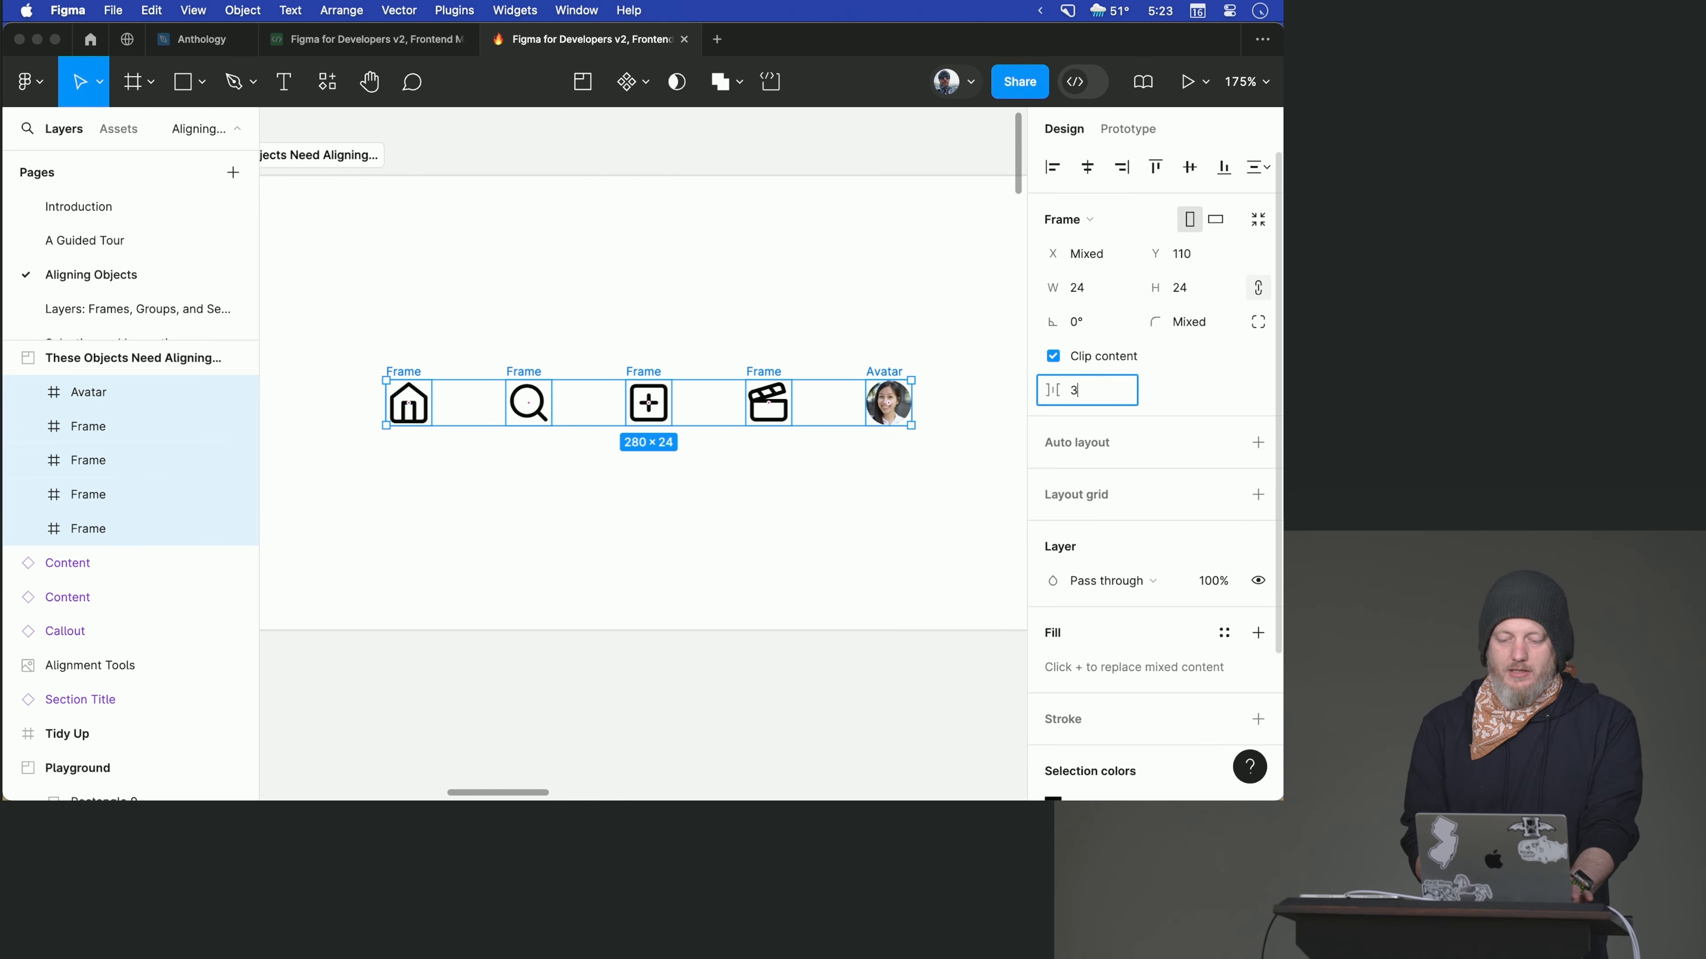
{"action": "type", "text": "2"}
{"action": "key", "text": "Return"}
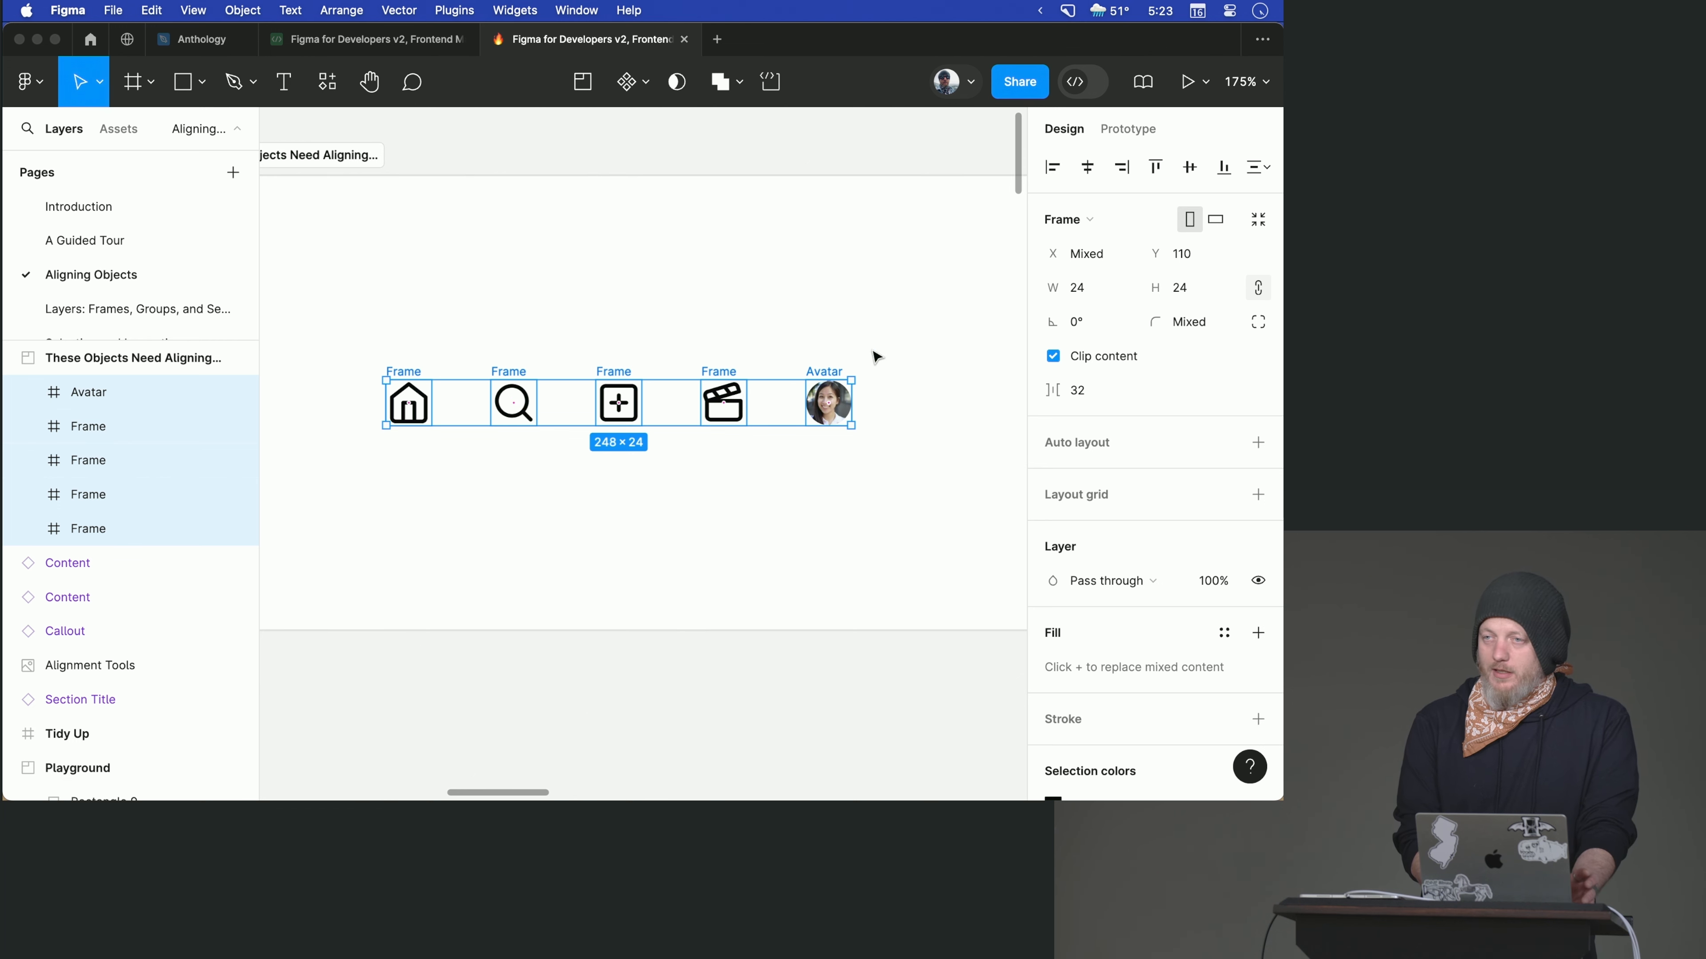
- Select all six icons in the Tidy Up frame
{"action": "scroll", "coordinate": [877, 358], "scroll_direction": "right", "scroll_amount": 15}
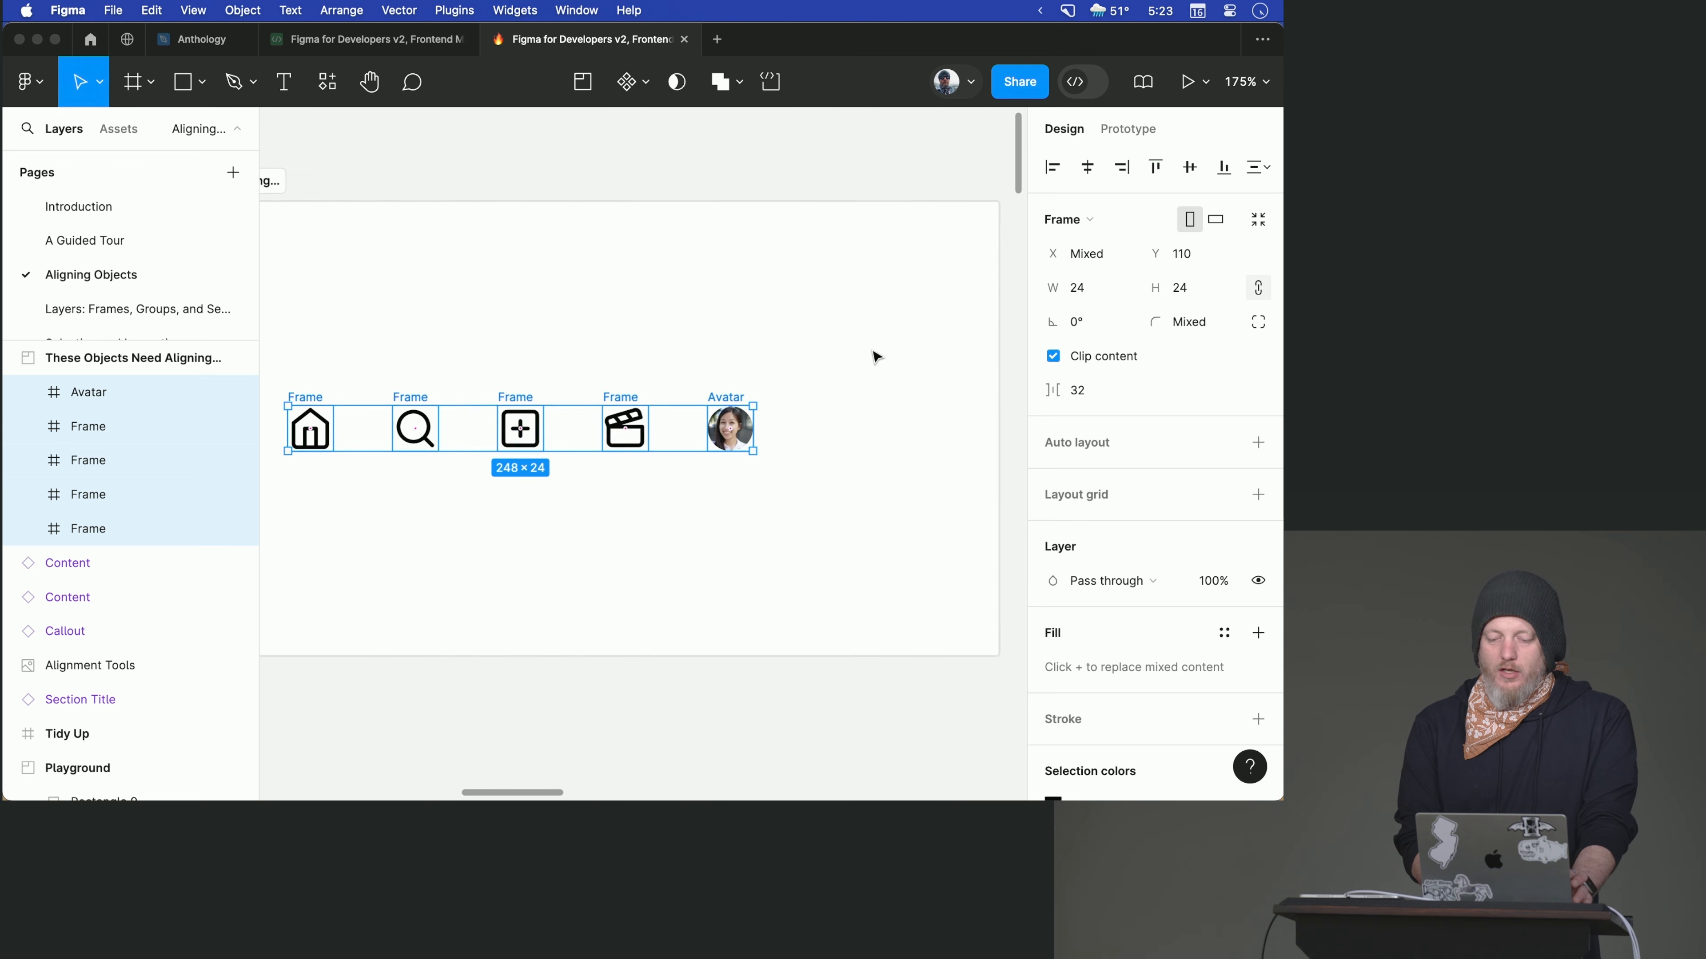
{"action": "scroll", "coordinate": [876, 358], "scroll_direction": "down", "scroll_amount": 2}
{"action": "scroll", "coordinate": [874, 356], "scroll_direction": "down", "scroll_amount": 5}
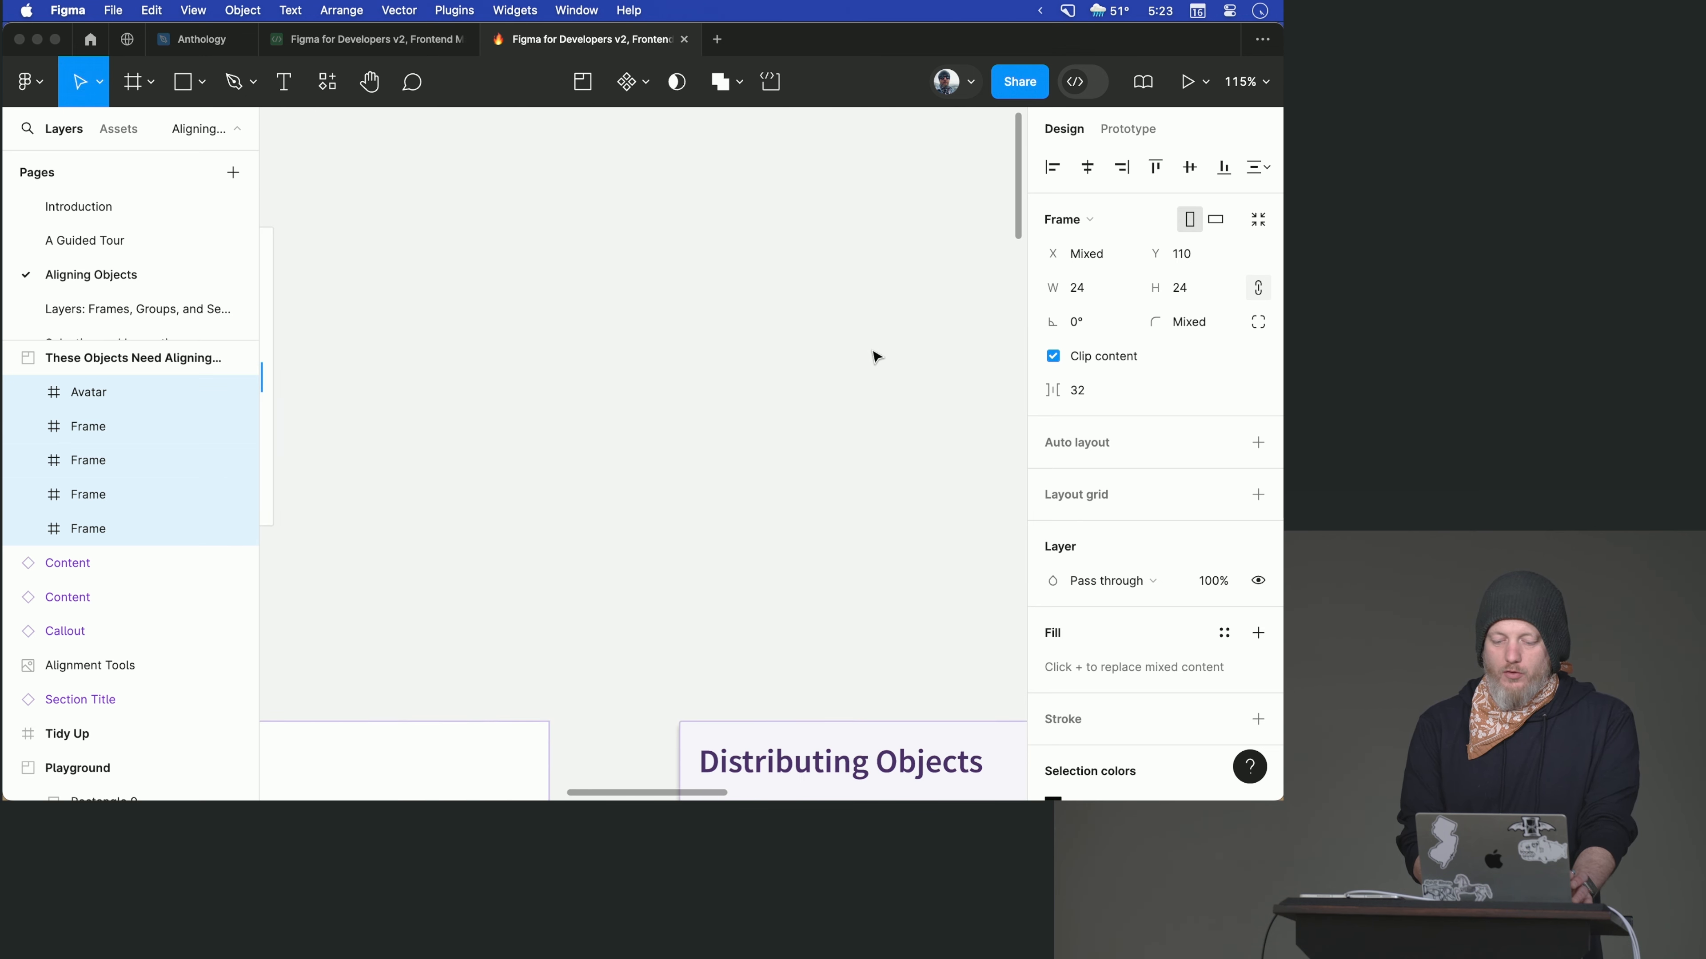
{"action": "scroll", "coordinate": [787, 381], "scroll_direction": "right", "scroll_amount": 8}
{"action": "scroll", "coordinate": [787, 381], "scroll_direction": "down", "scroll_amount": 6}
{"action": "scroll", "coordinate": [787, 380], "scroll_direction": "right", "scroll_amount": 4}
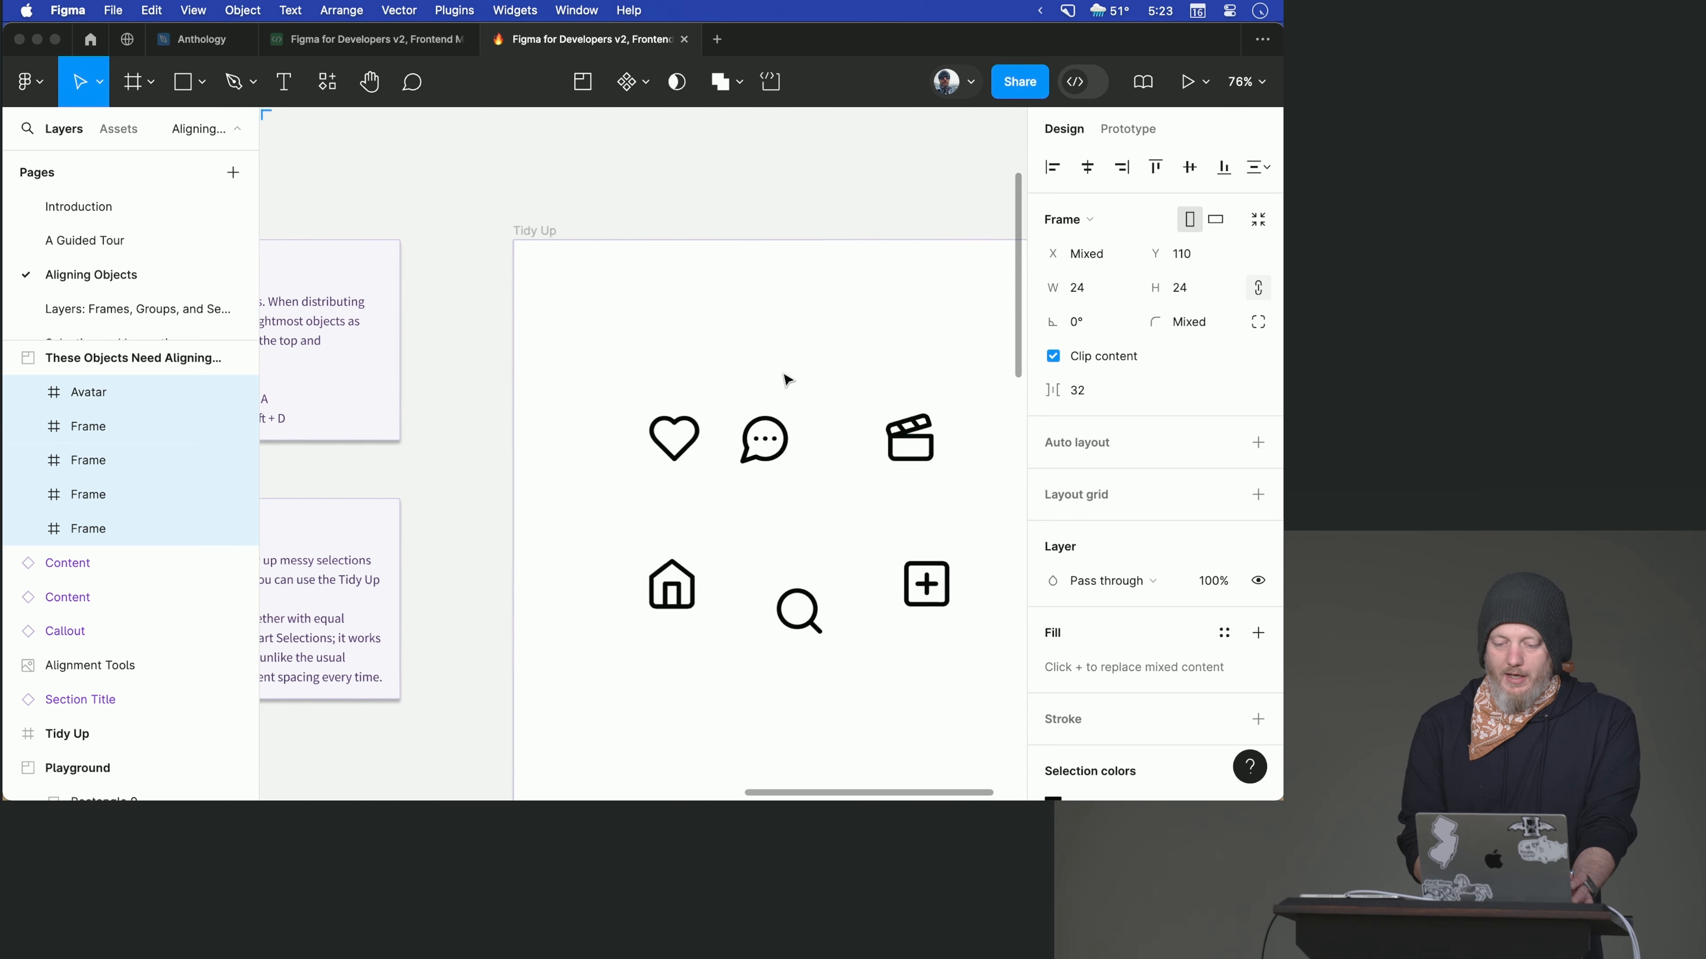
{"action": "left_click_drag", "start_coordinate": [500, 250], "coordinate": [948, 616]}
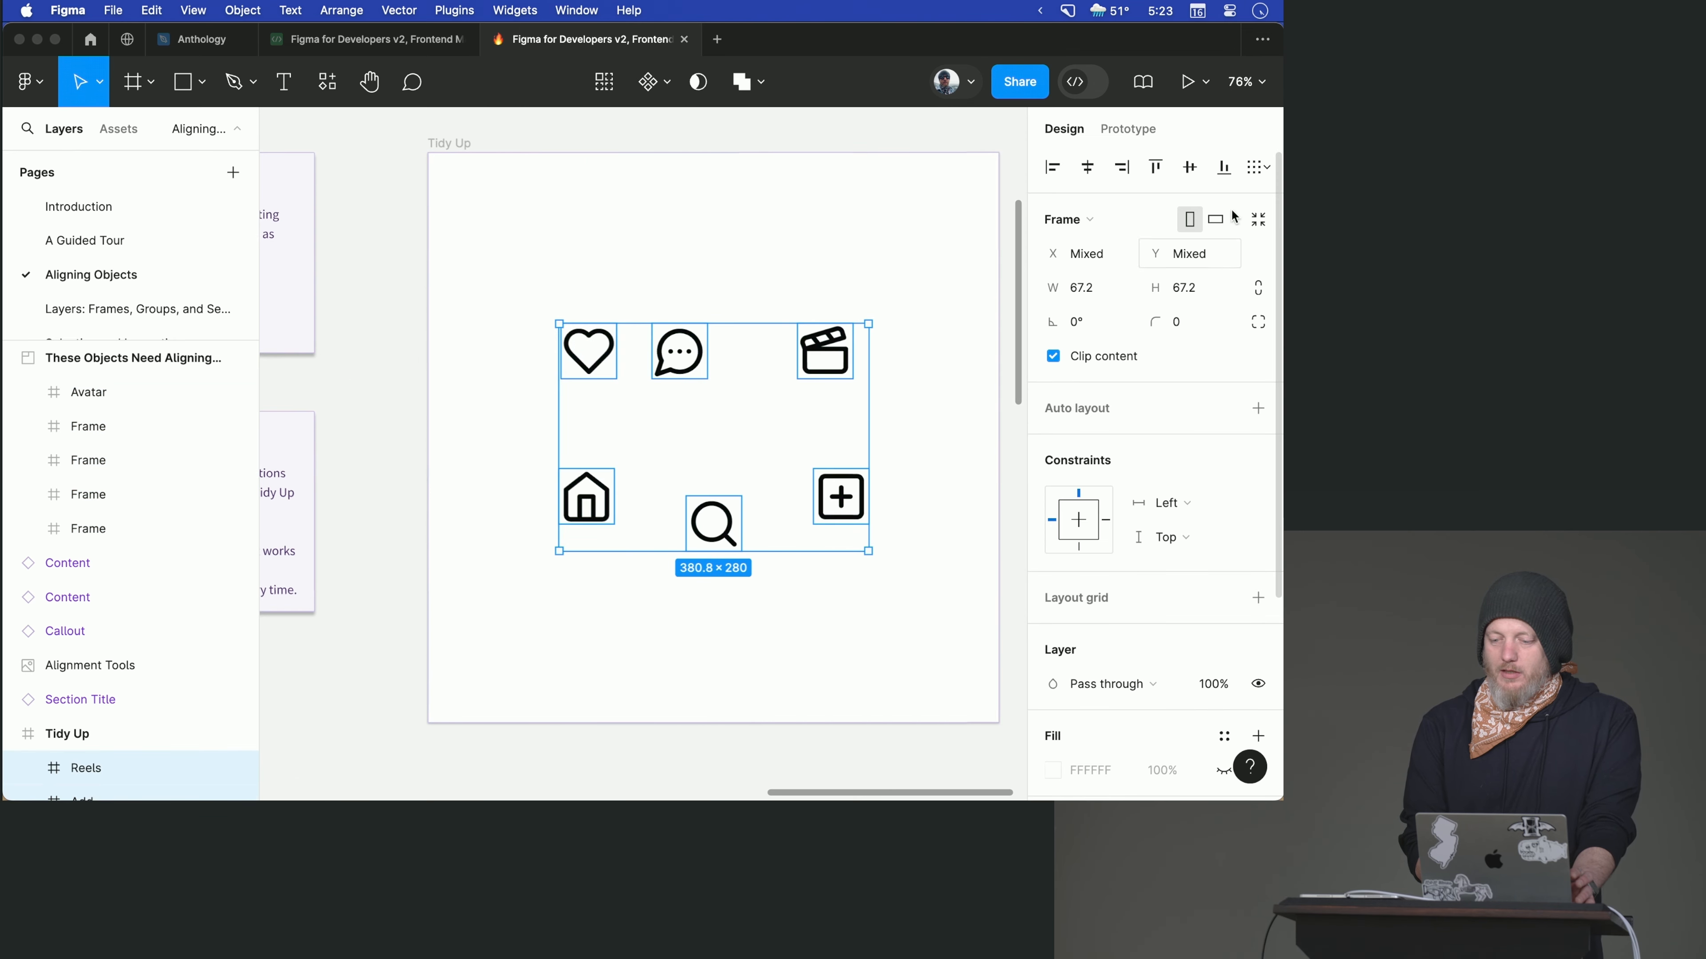
- Try distributing the vertical spacing of the six selected icons, and undo it
{"action": "left_click", "coordinate": [1256, 175]}
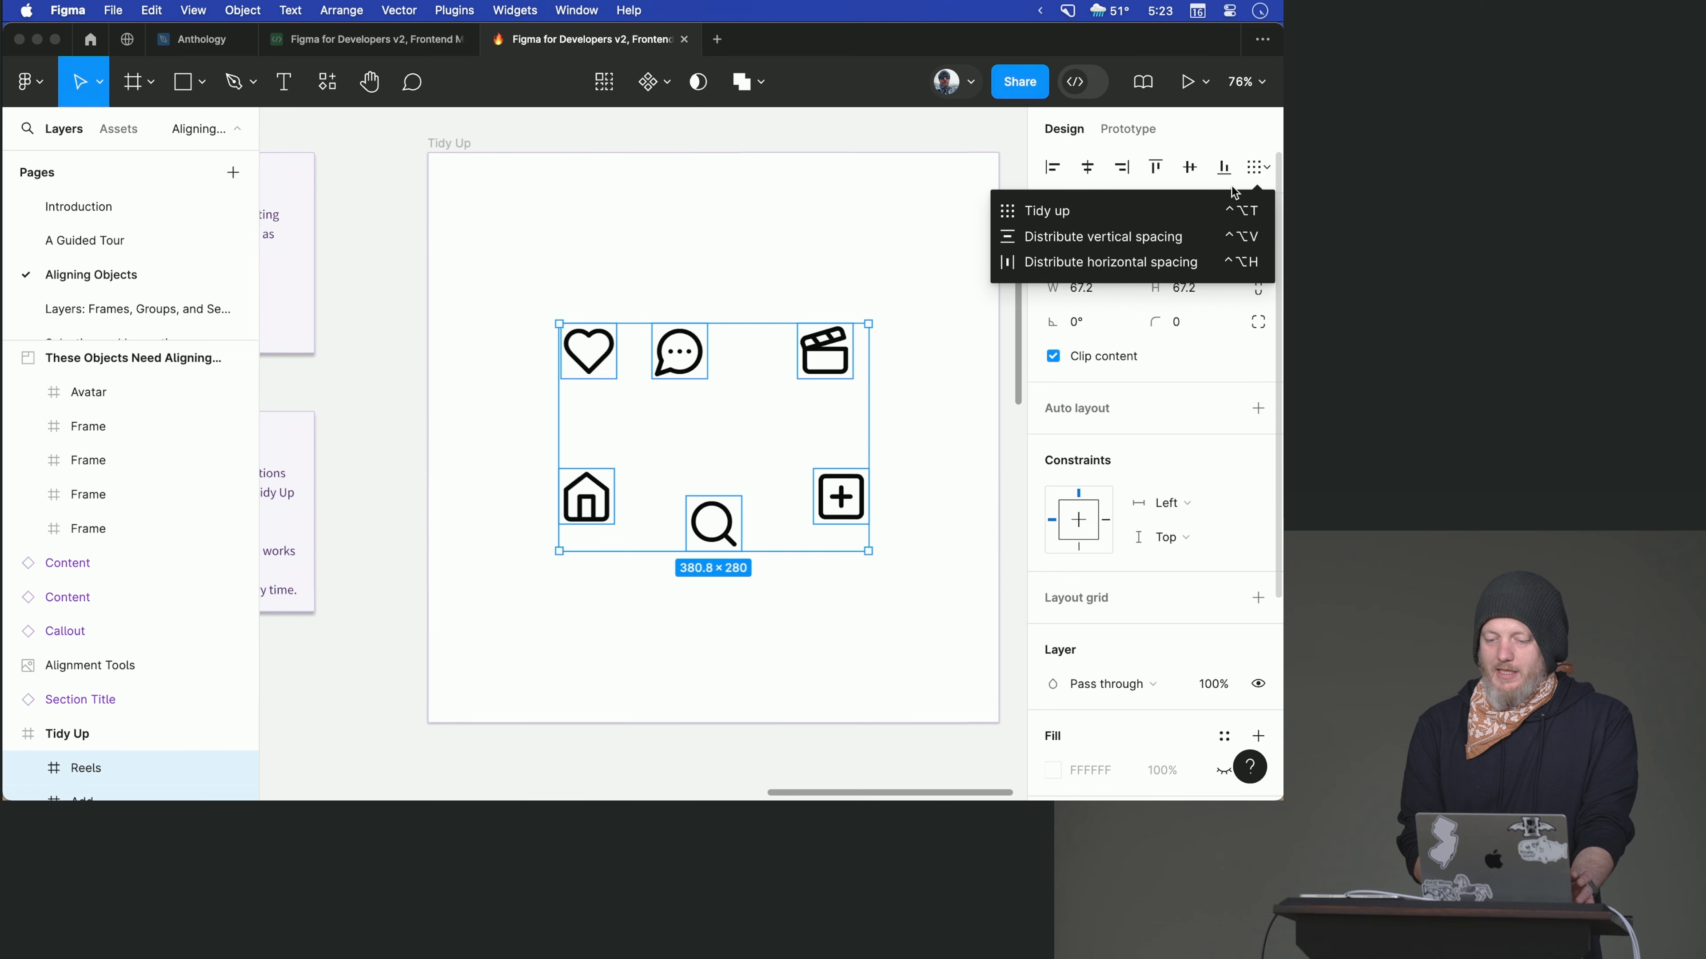
{"action": "left_click", "coordinate": [1183, 242]}
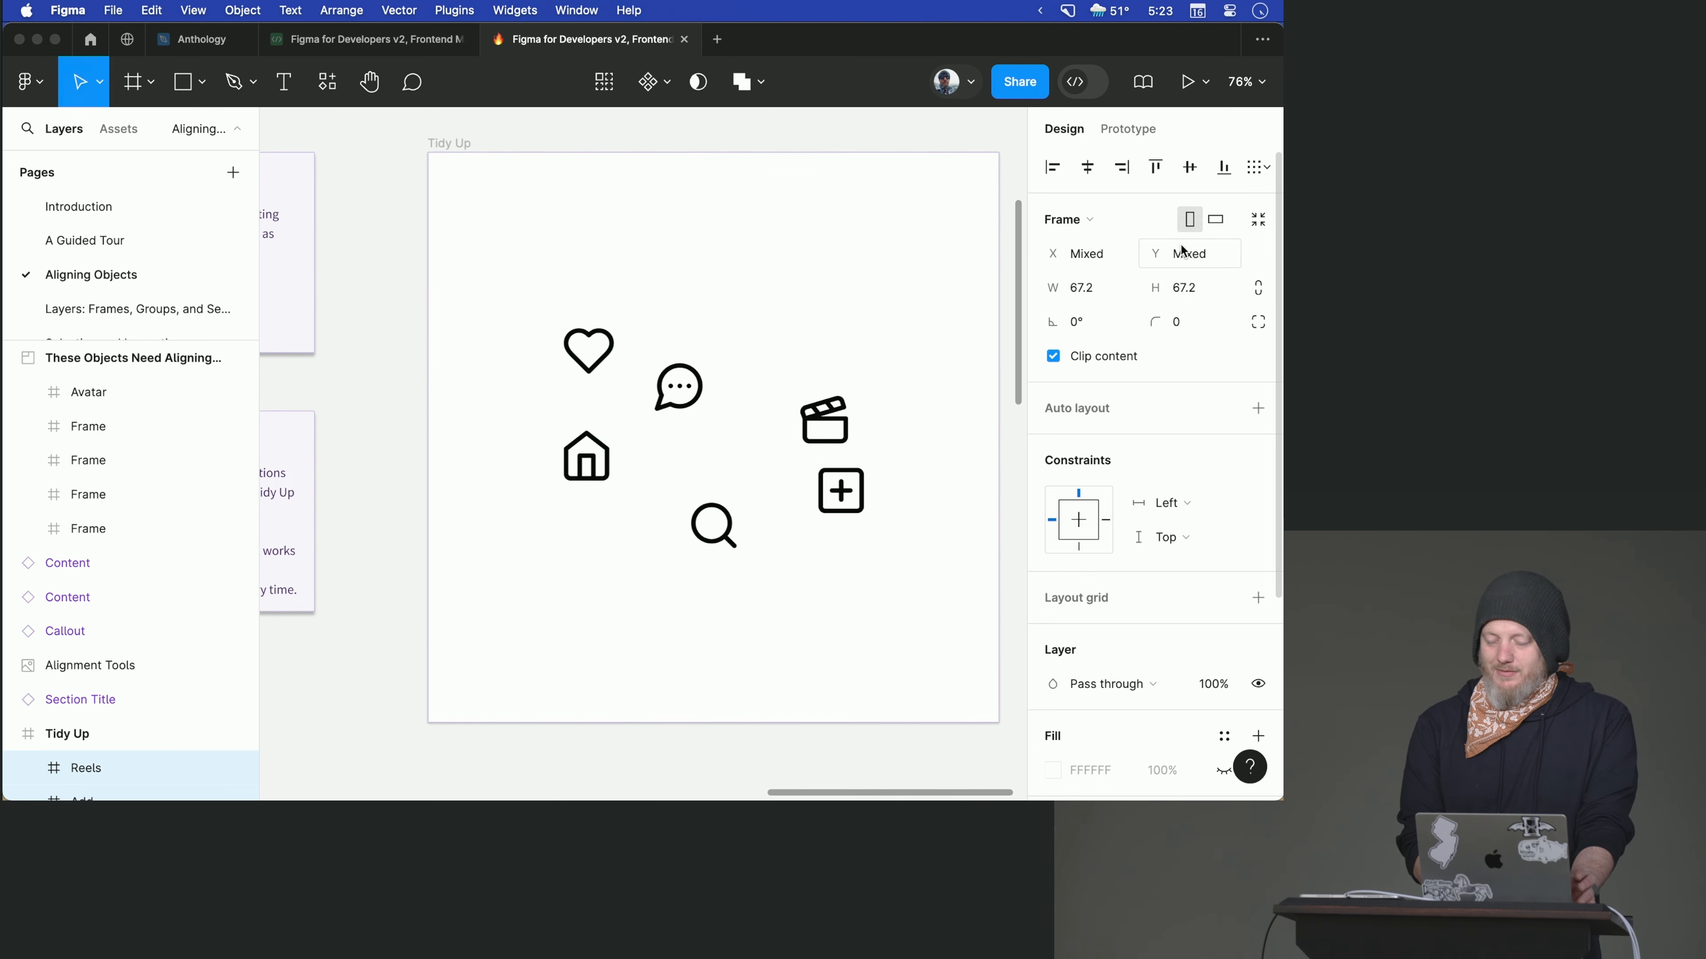
{"action": "key", "text": "ctrl+alt+t"}
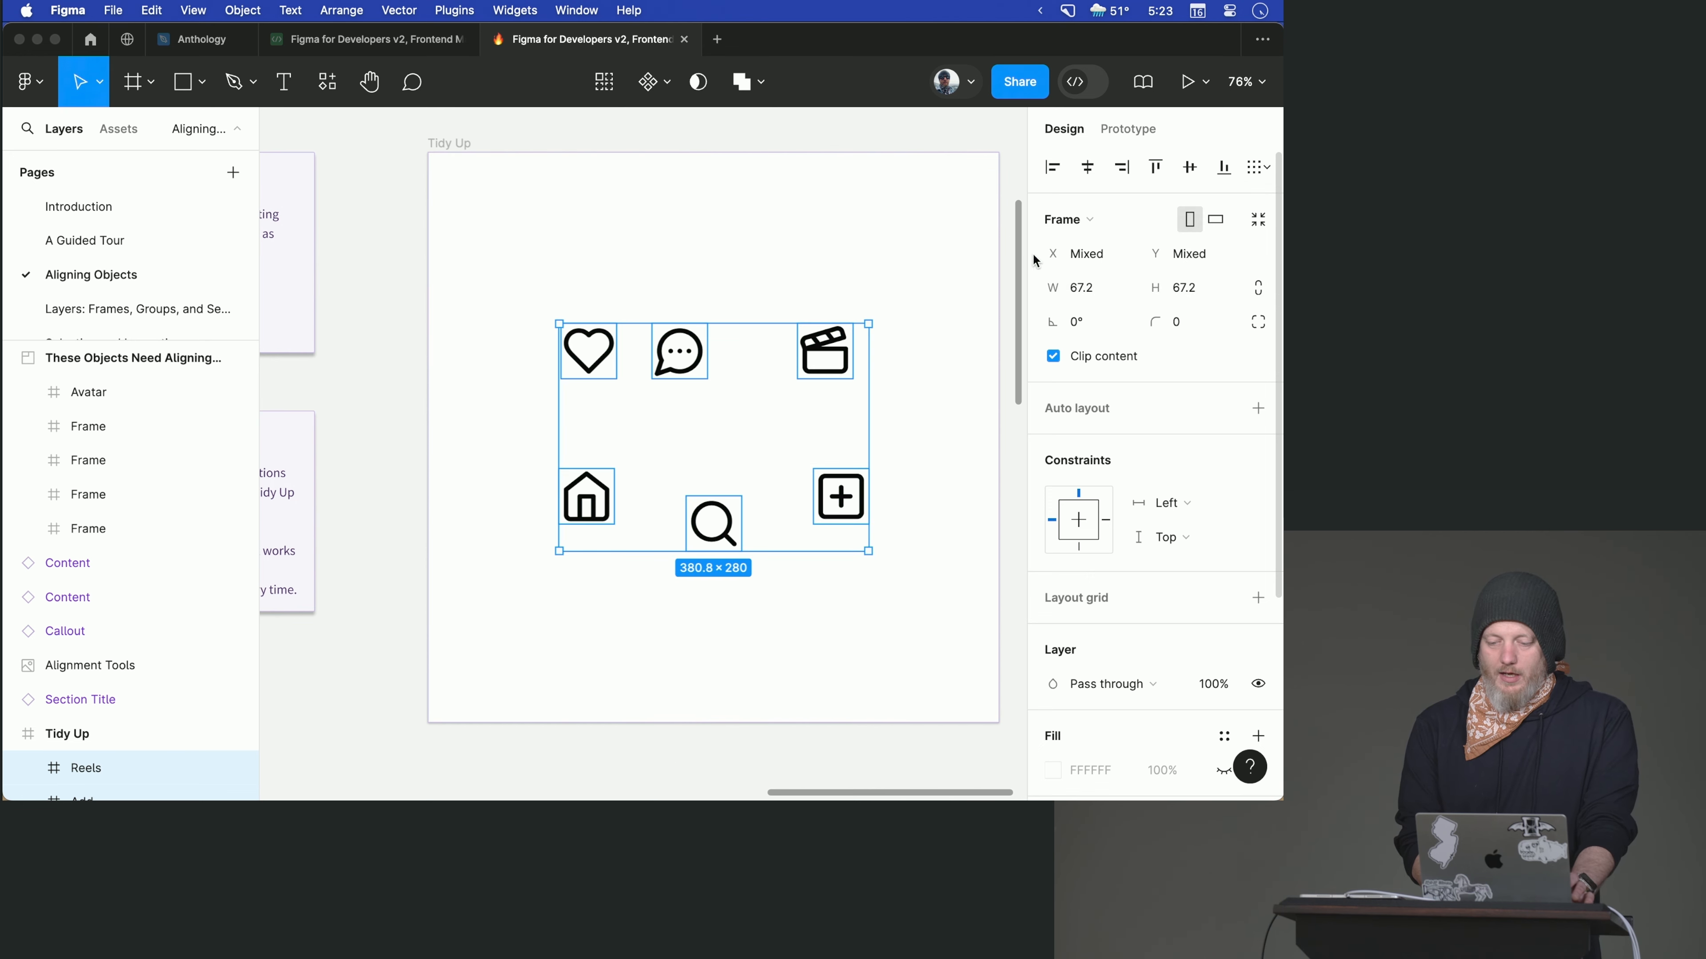
- Apply Tidy up to the six icons, and reduce the grid spacing to 57 horizontally and 29 vertically
{"action": "left_click", "coordinate": [1250, 173]}
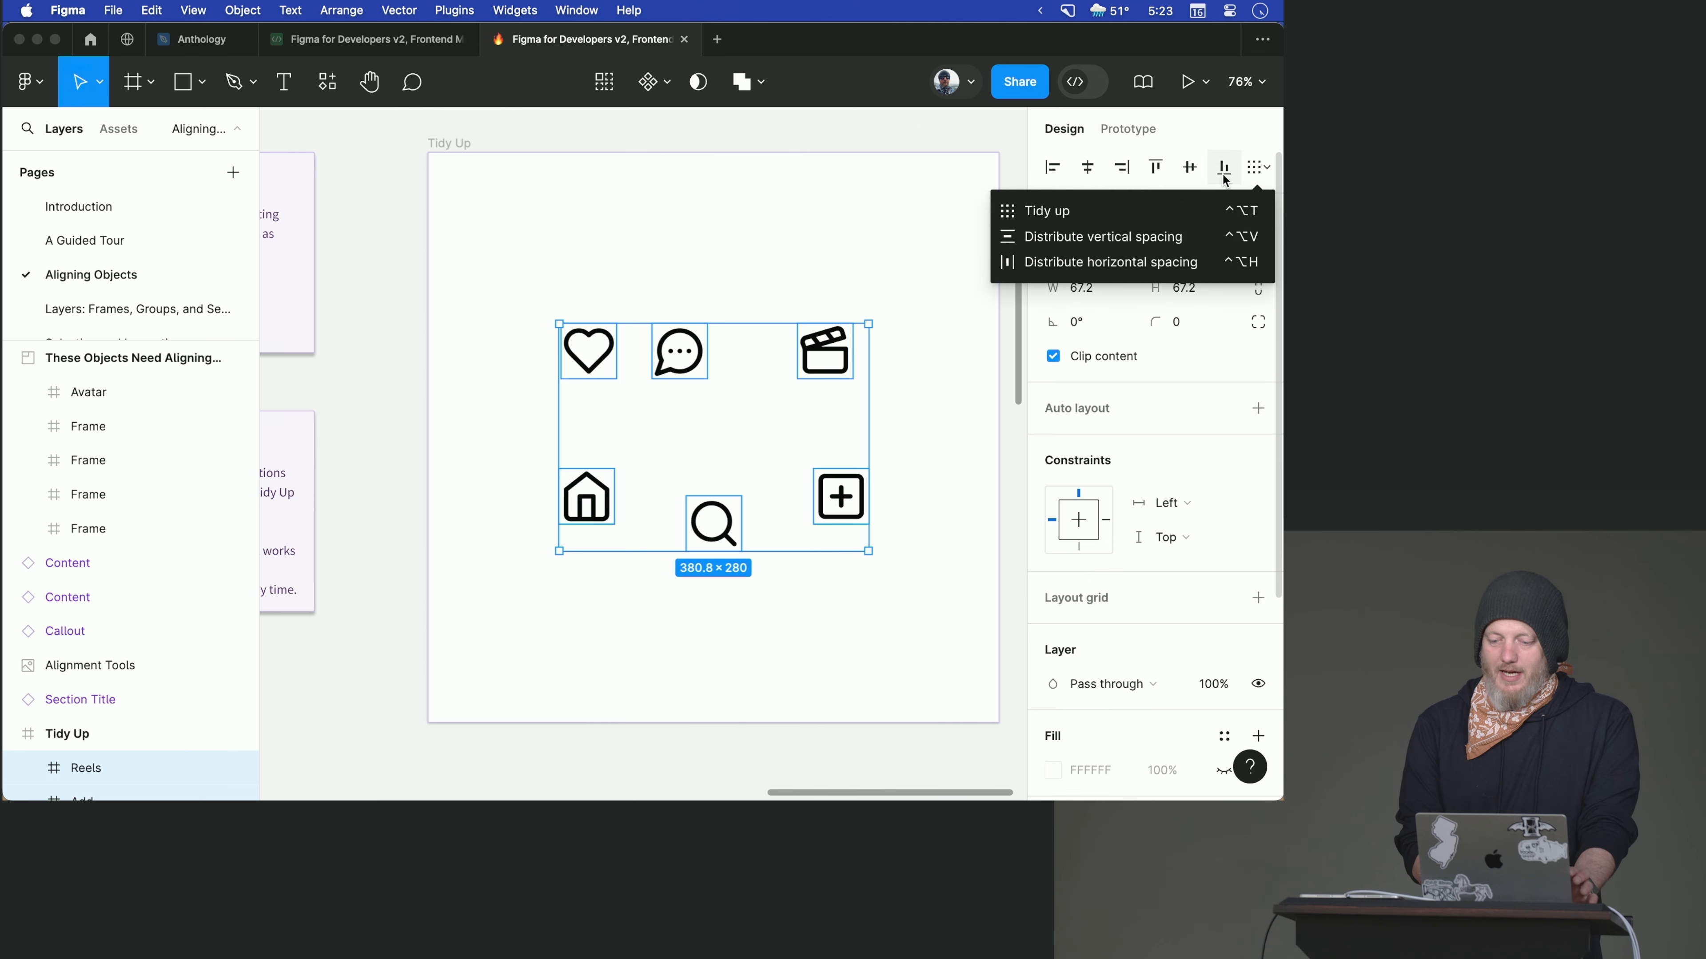
{"action": "left_click", "coordinate": [1168, 201]}
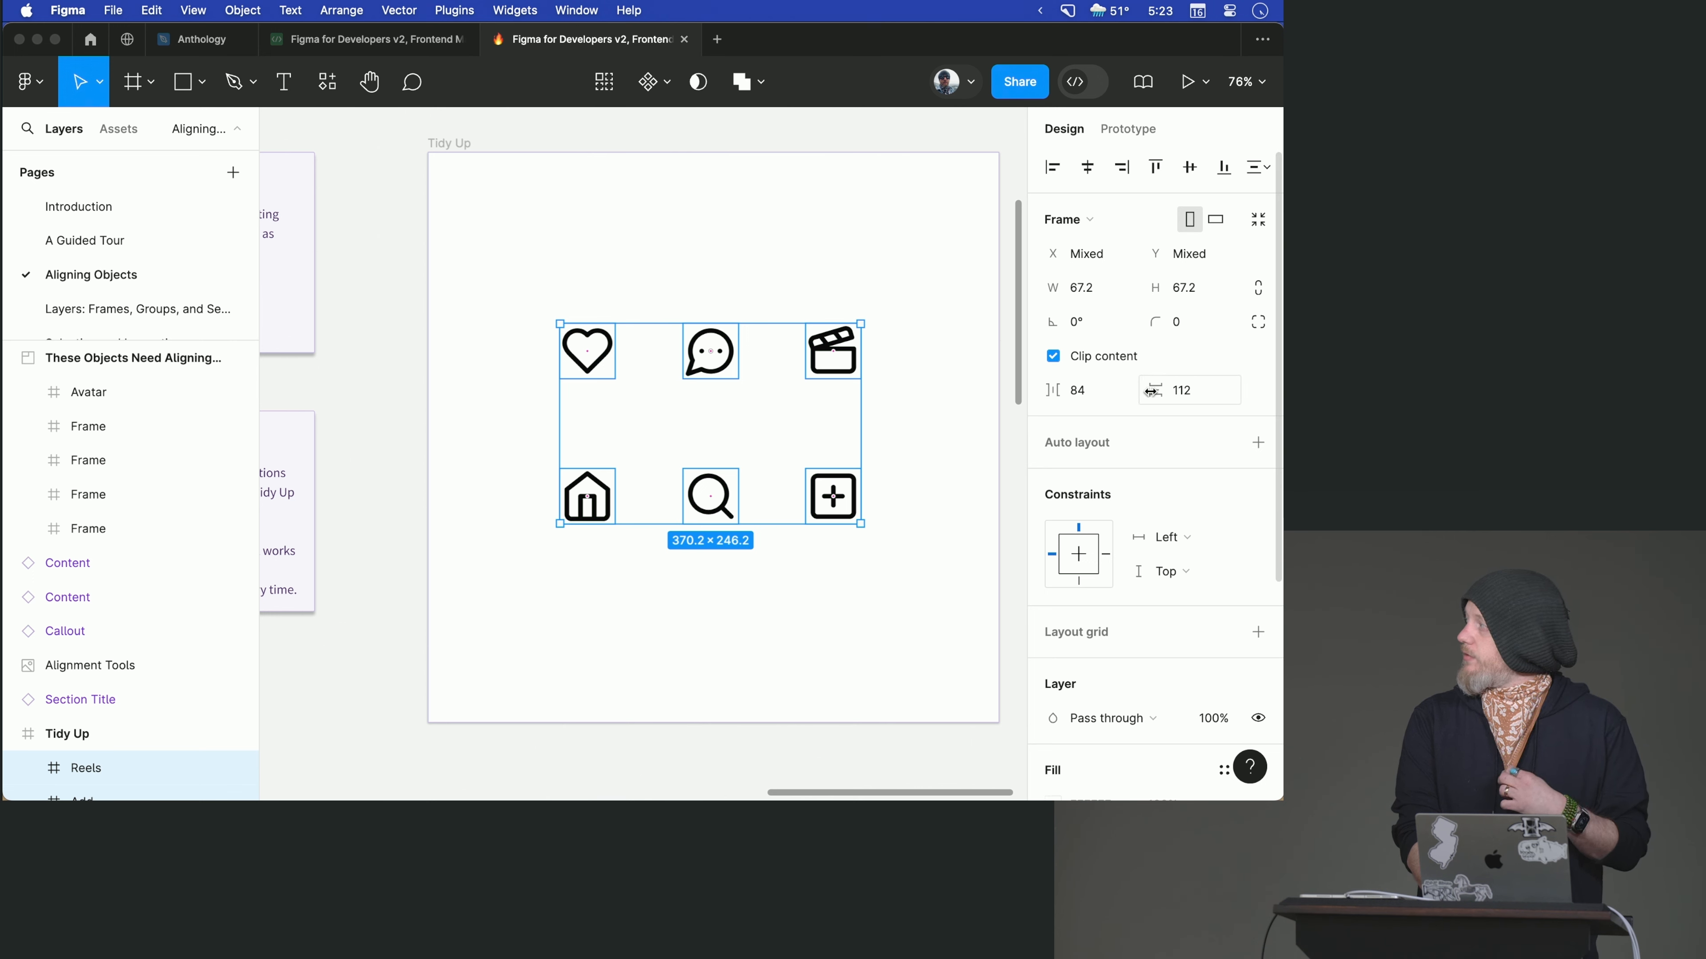
{"action": "left_click_drag", "start_coordinate": [1150, 391], "coordinate": [1001, 408]}
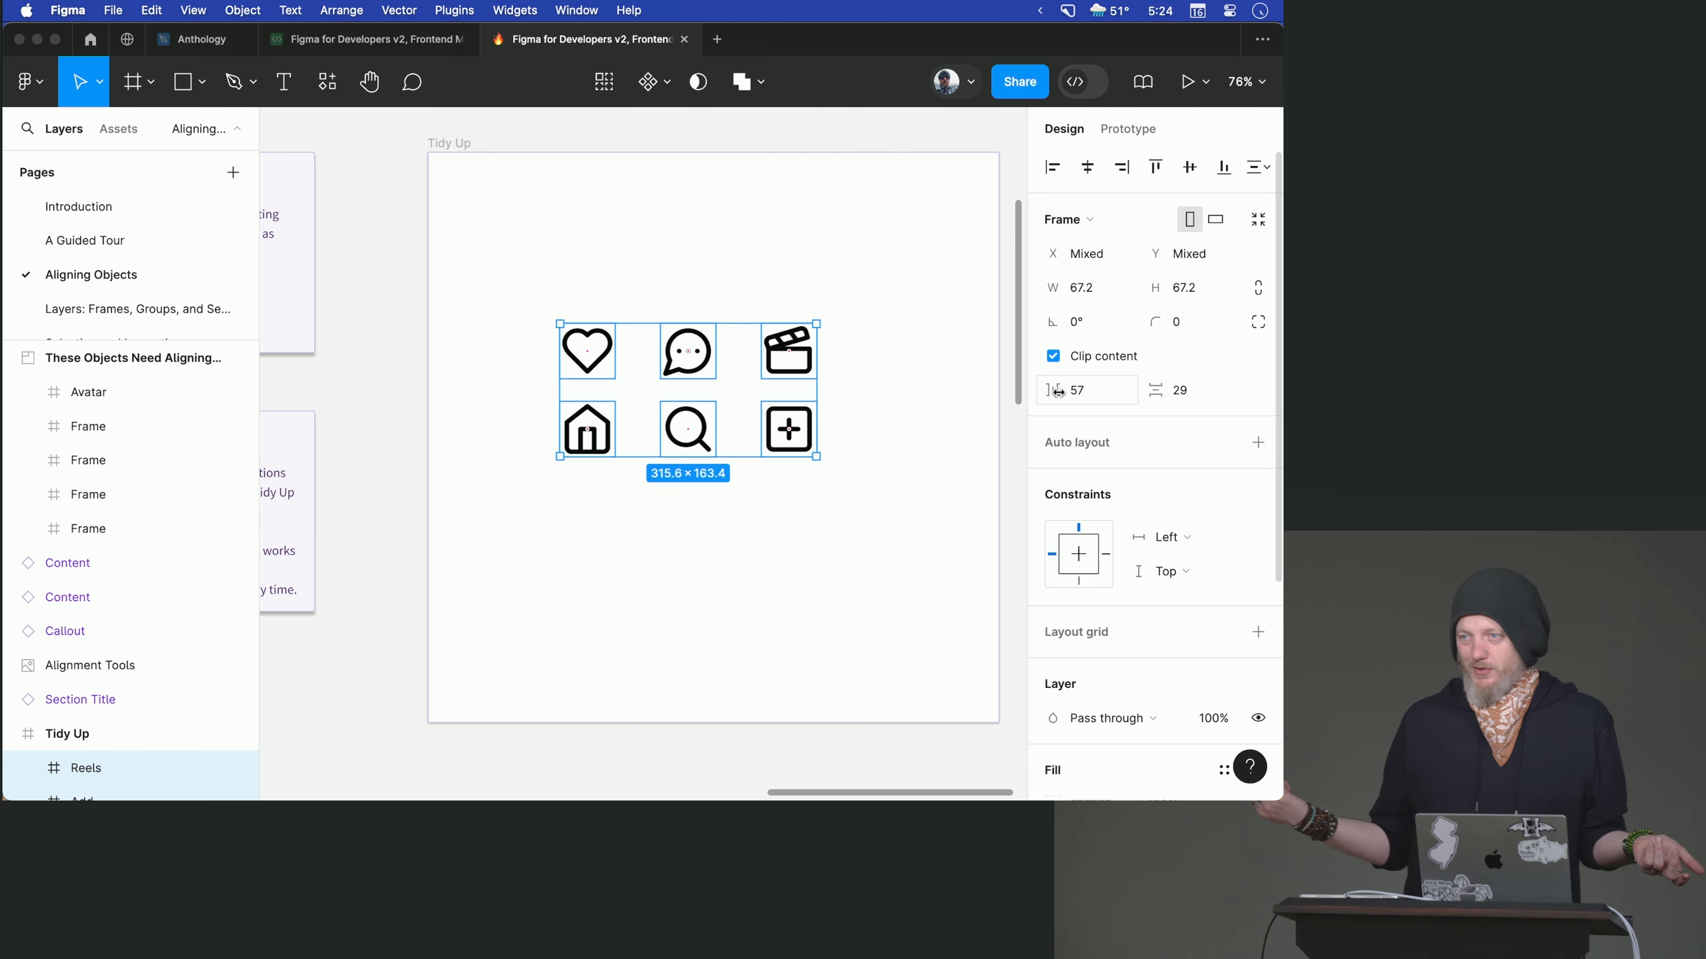
- Widen the icon grid's gaps directly on the canvas to 103 both vertically and horizontally
{"action": "mouse_move", "coordinate": [717, 396]}
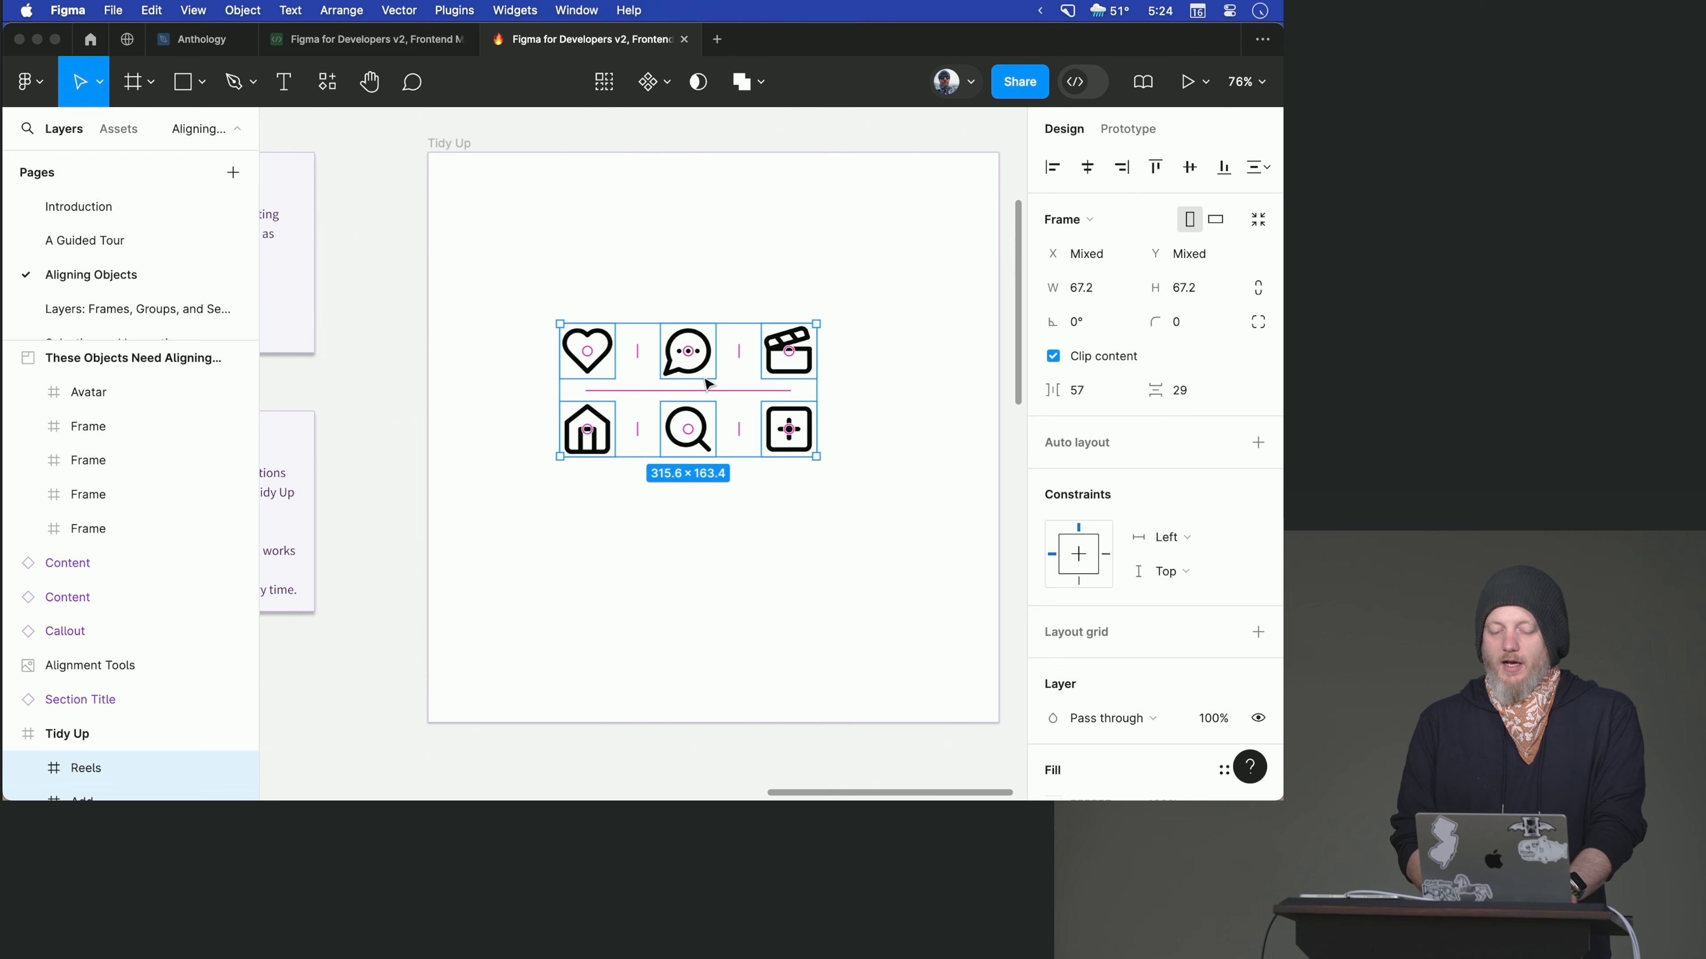
{"action": "mouse_move", "coordinate": [717, 396]}
{"action": "left_mouse_down"}
{"action": "mouse_move", "coordinate": [718, 363]}
{"action": "mouse_move", "coordinate": [722, 465]}
{"action": "mouse_move", "coordinate": [704, 424]}
{"action": "left_mouse_up"}
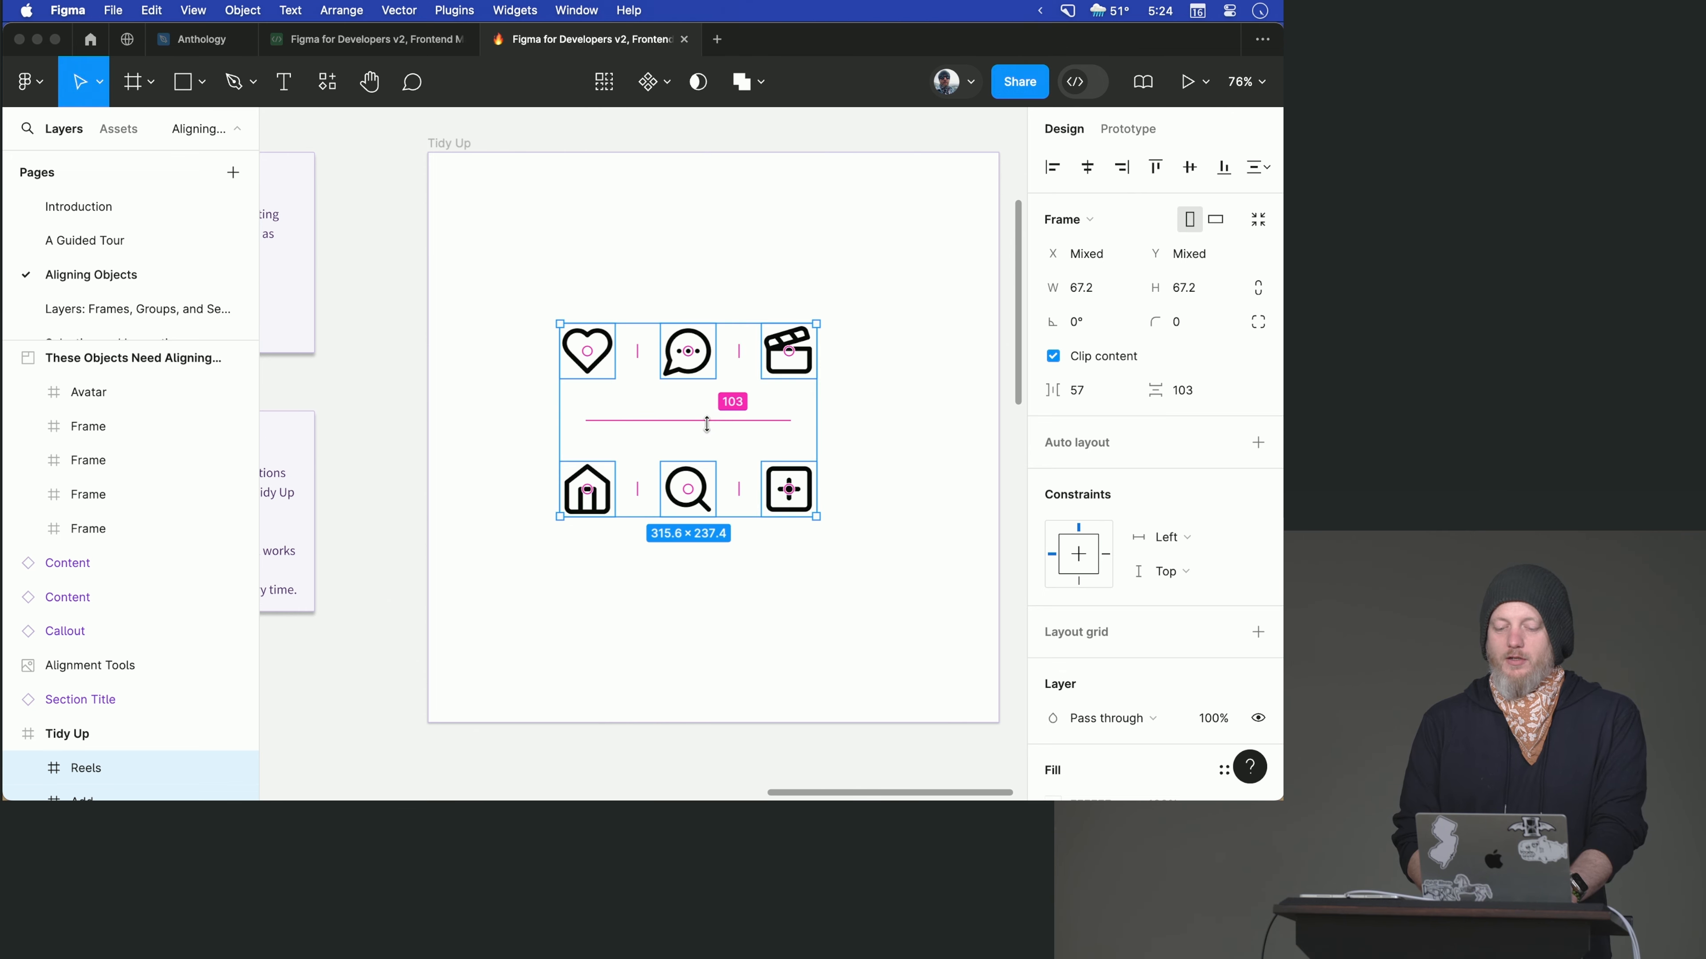
{"action": "mouse_move", "coordinate": [796, 380]}
{"action": "mouse_move", "coordinate": [785, 352]}
{"action": "left_mouse_down"}
{"action": "mouse_move", "coordinate": [797, 342]}
{"action": "mouse_move", "coordinate": [779, 360]}
{"action": "left_mouse_up"}
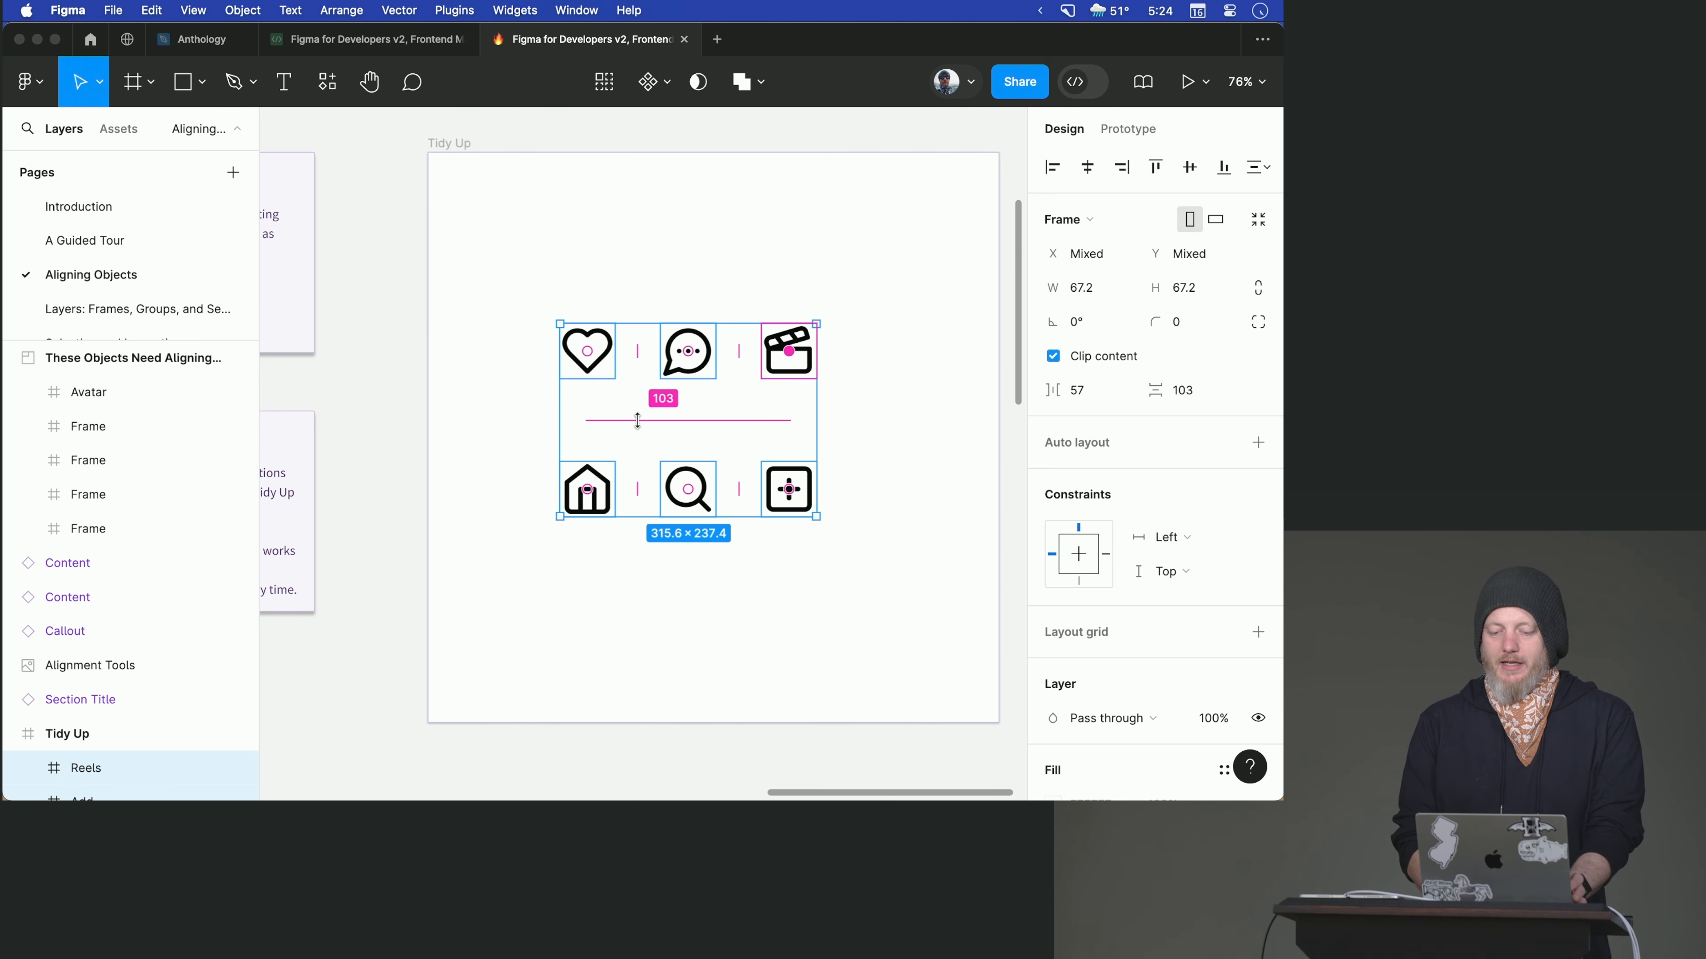
{"action": "left_click_drag", "start_coordinate": [736, 351], "coordinate": [794, 351]}
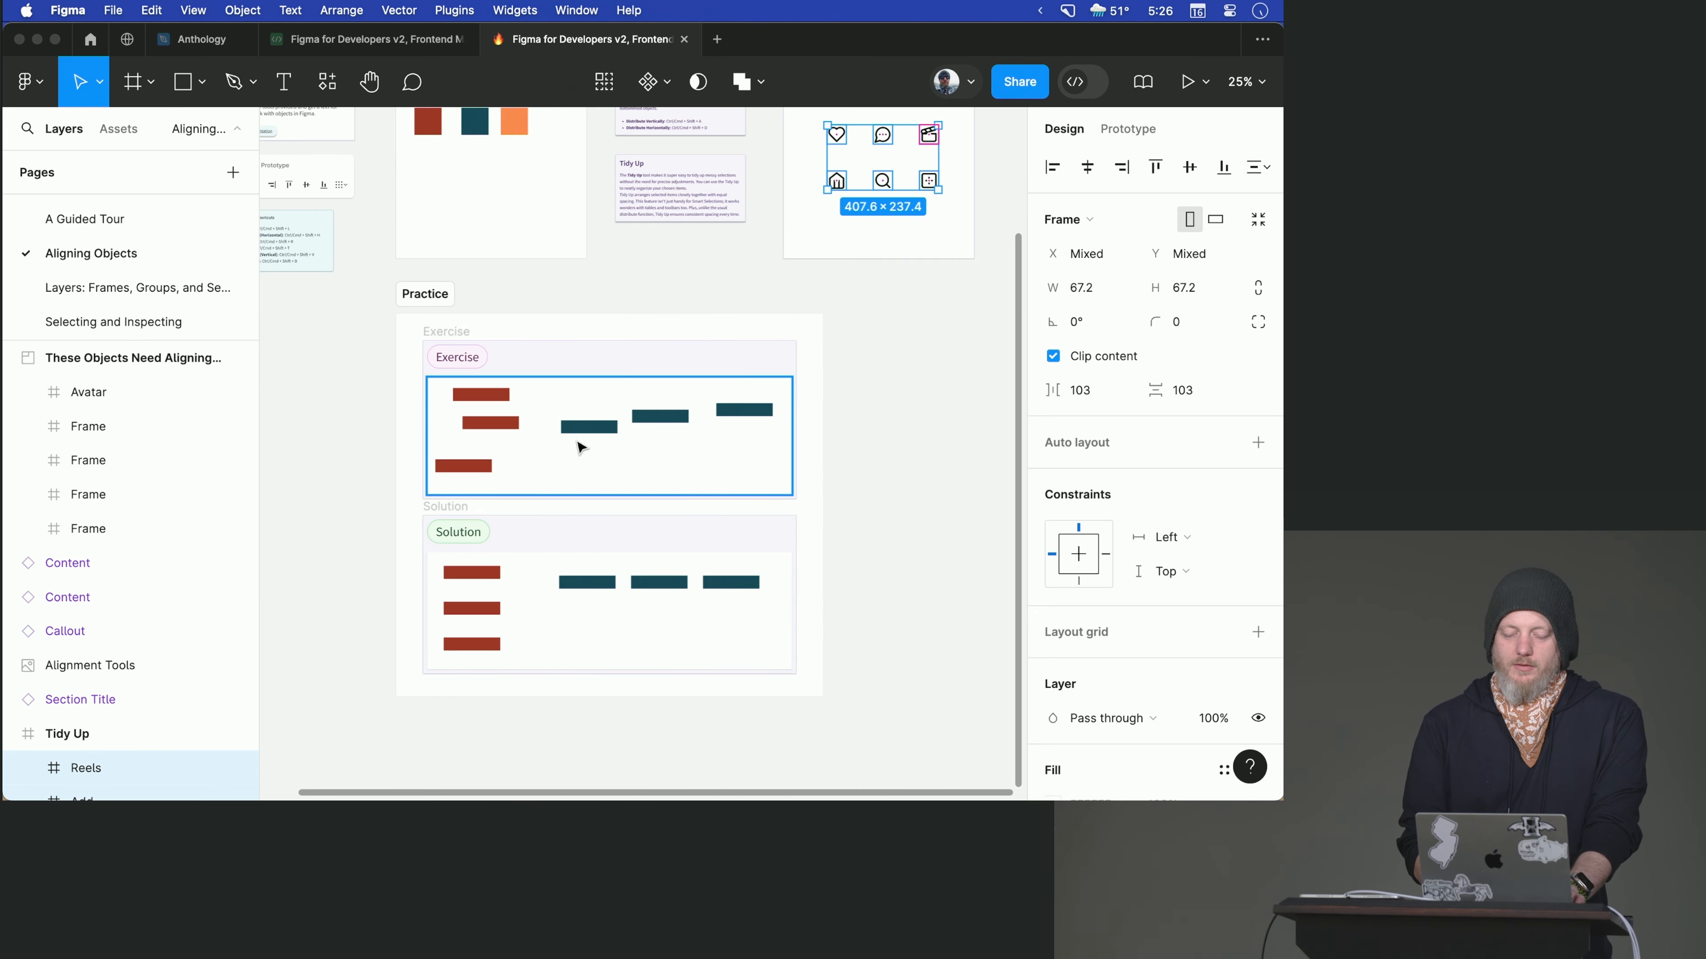
- Select the three red rectangles in the Exercise section's Aligning Objects frame
{"action": "scroll", "coordinate": [581, 447], "scroll_direction": "up", "scroll_amount": 3}
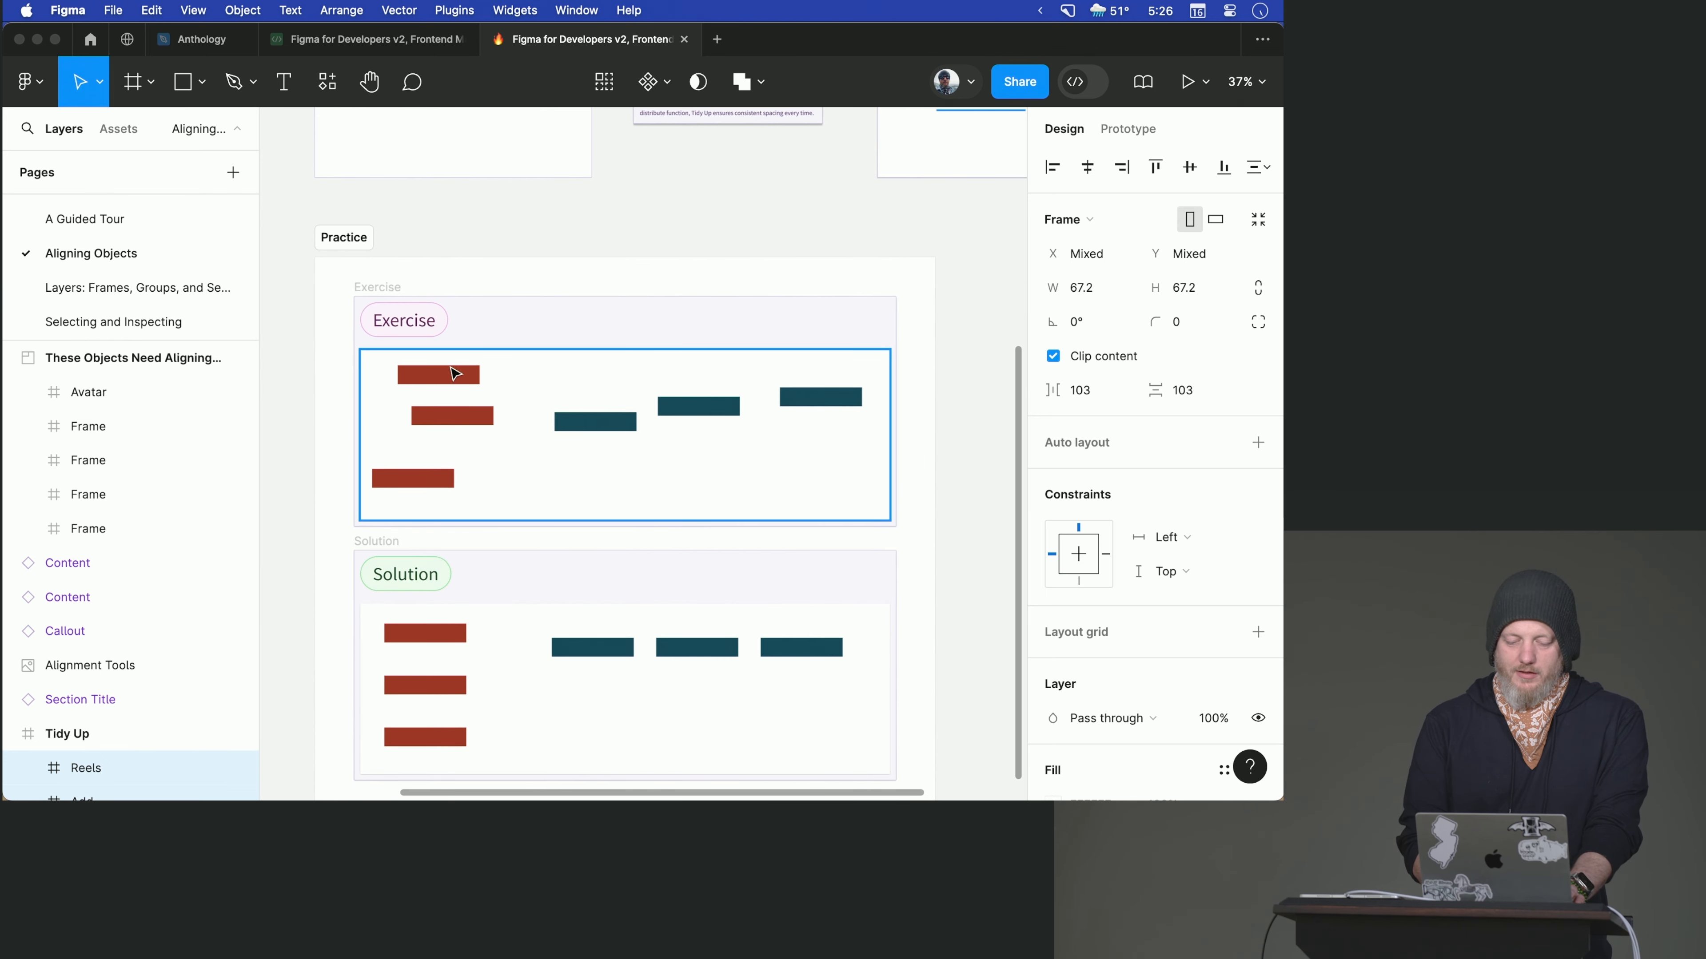
{"action": "left_click", "coordinate": [435, 385]}
{"action": "left_click", "coordinate": [485, 377]}
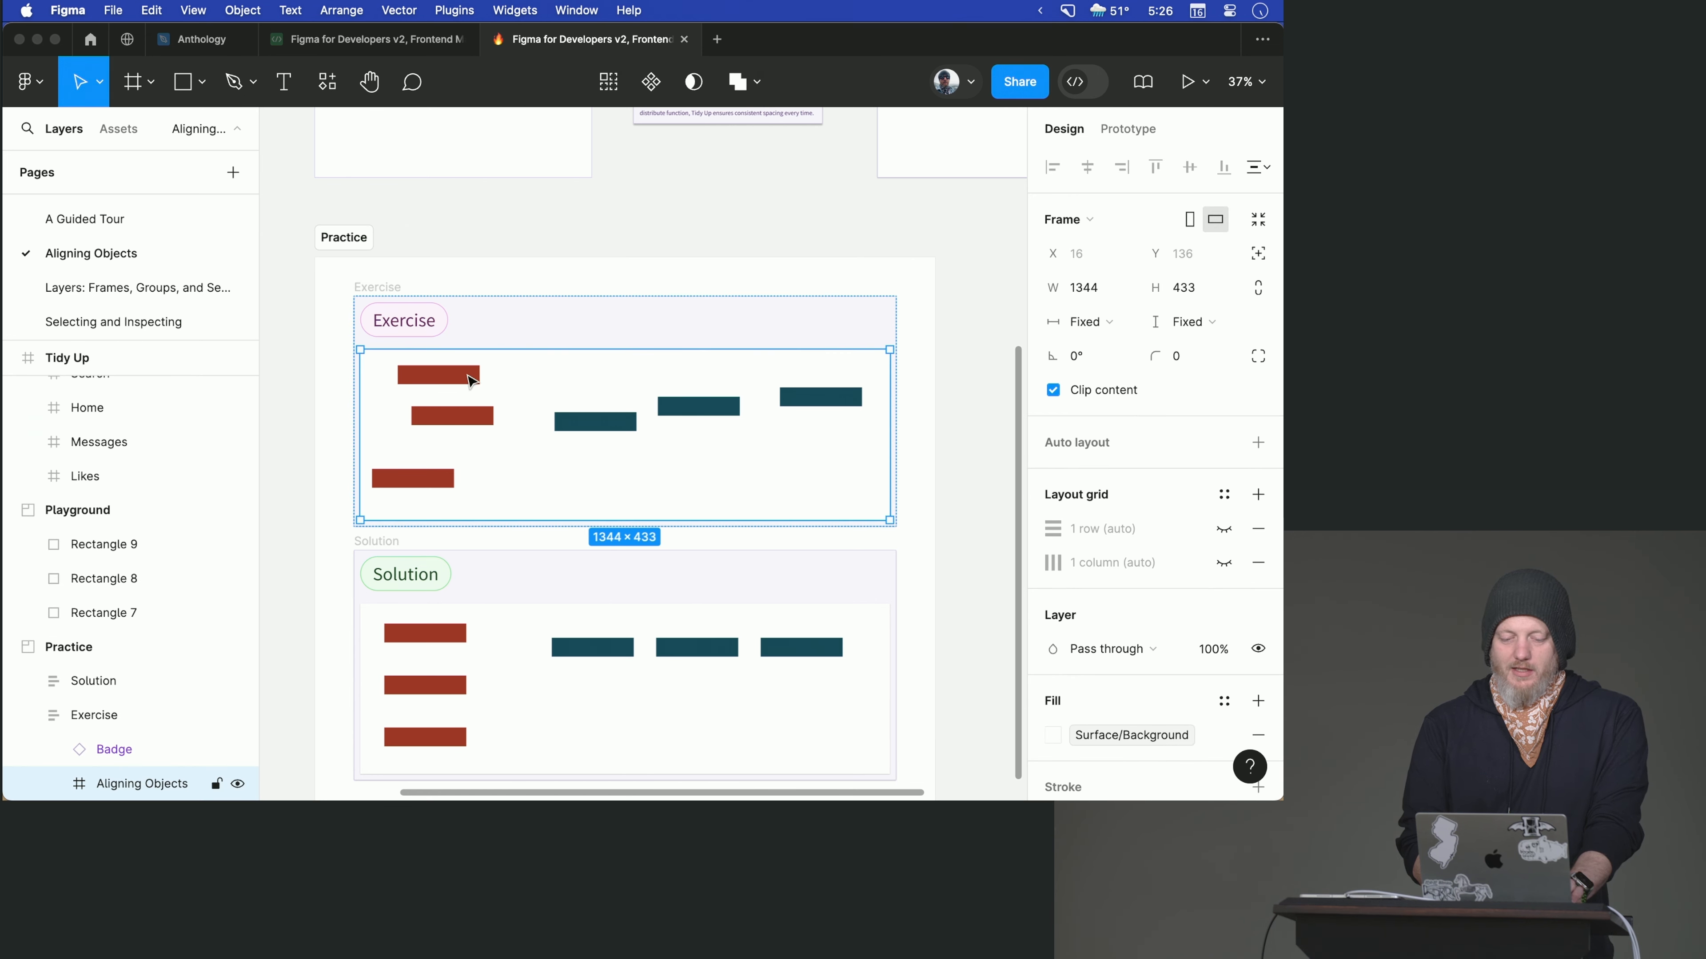
{"action": "left_click", "coordinate": [442, 376]}
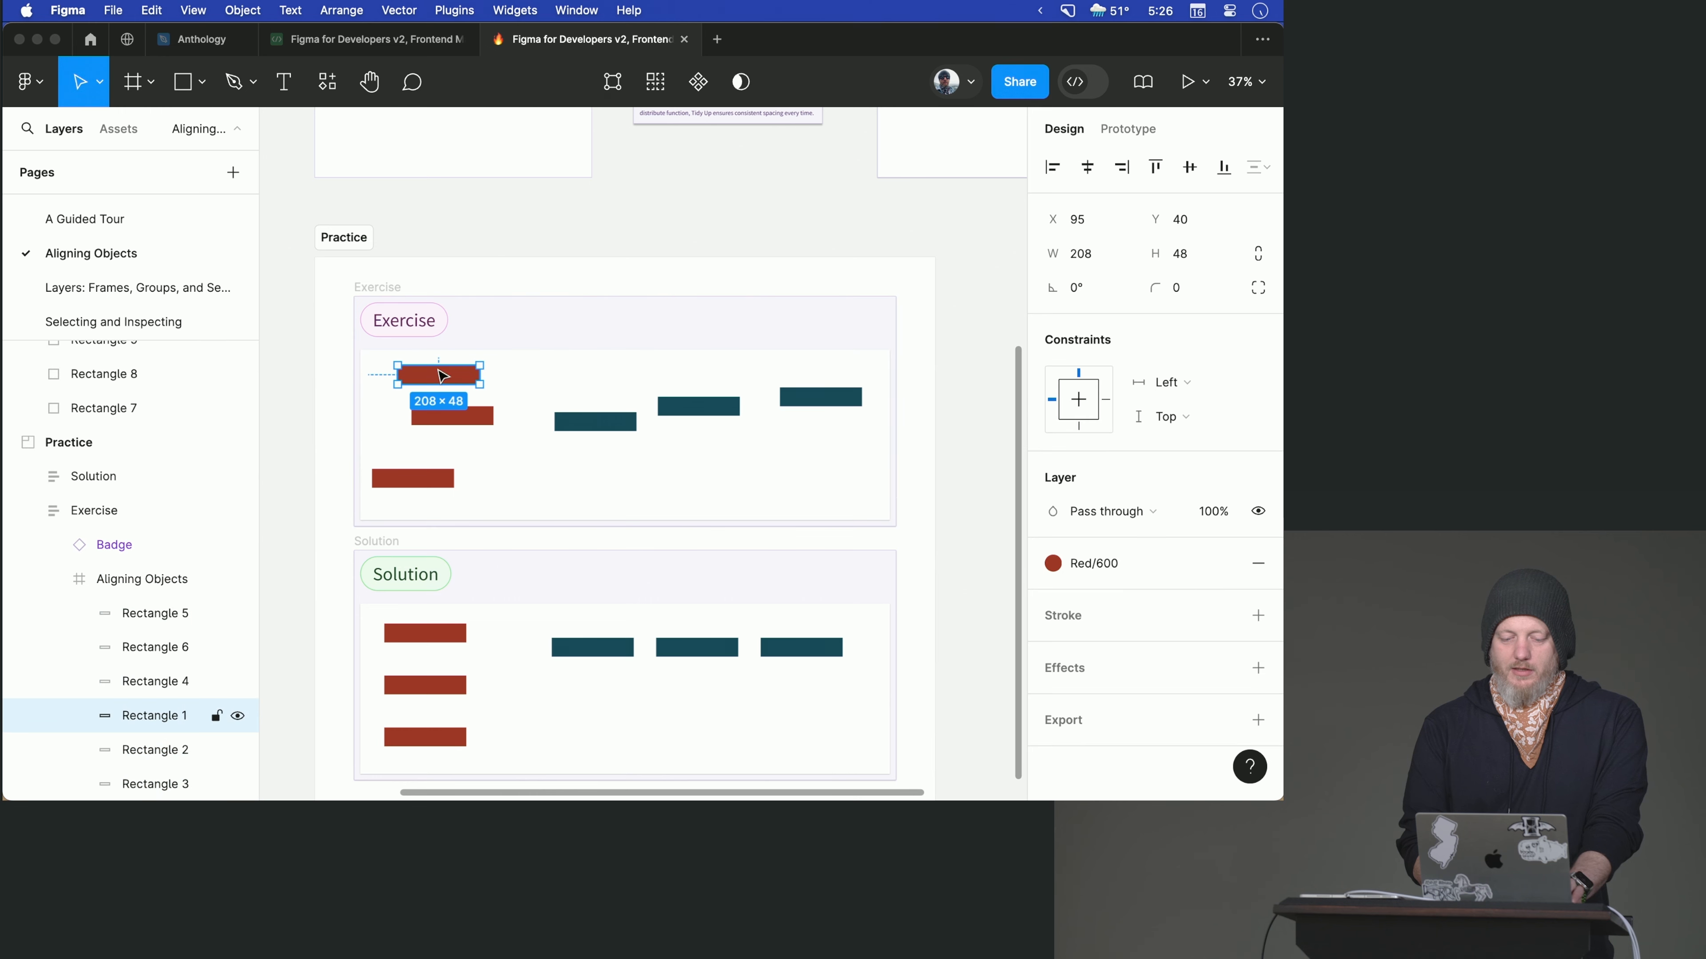
{"action": "left_click", "coordinate": [457, 420]}
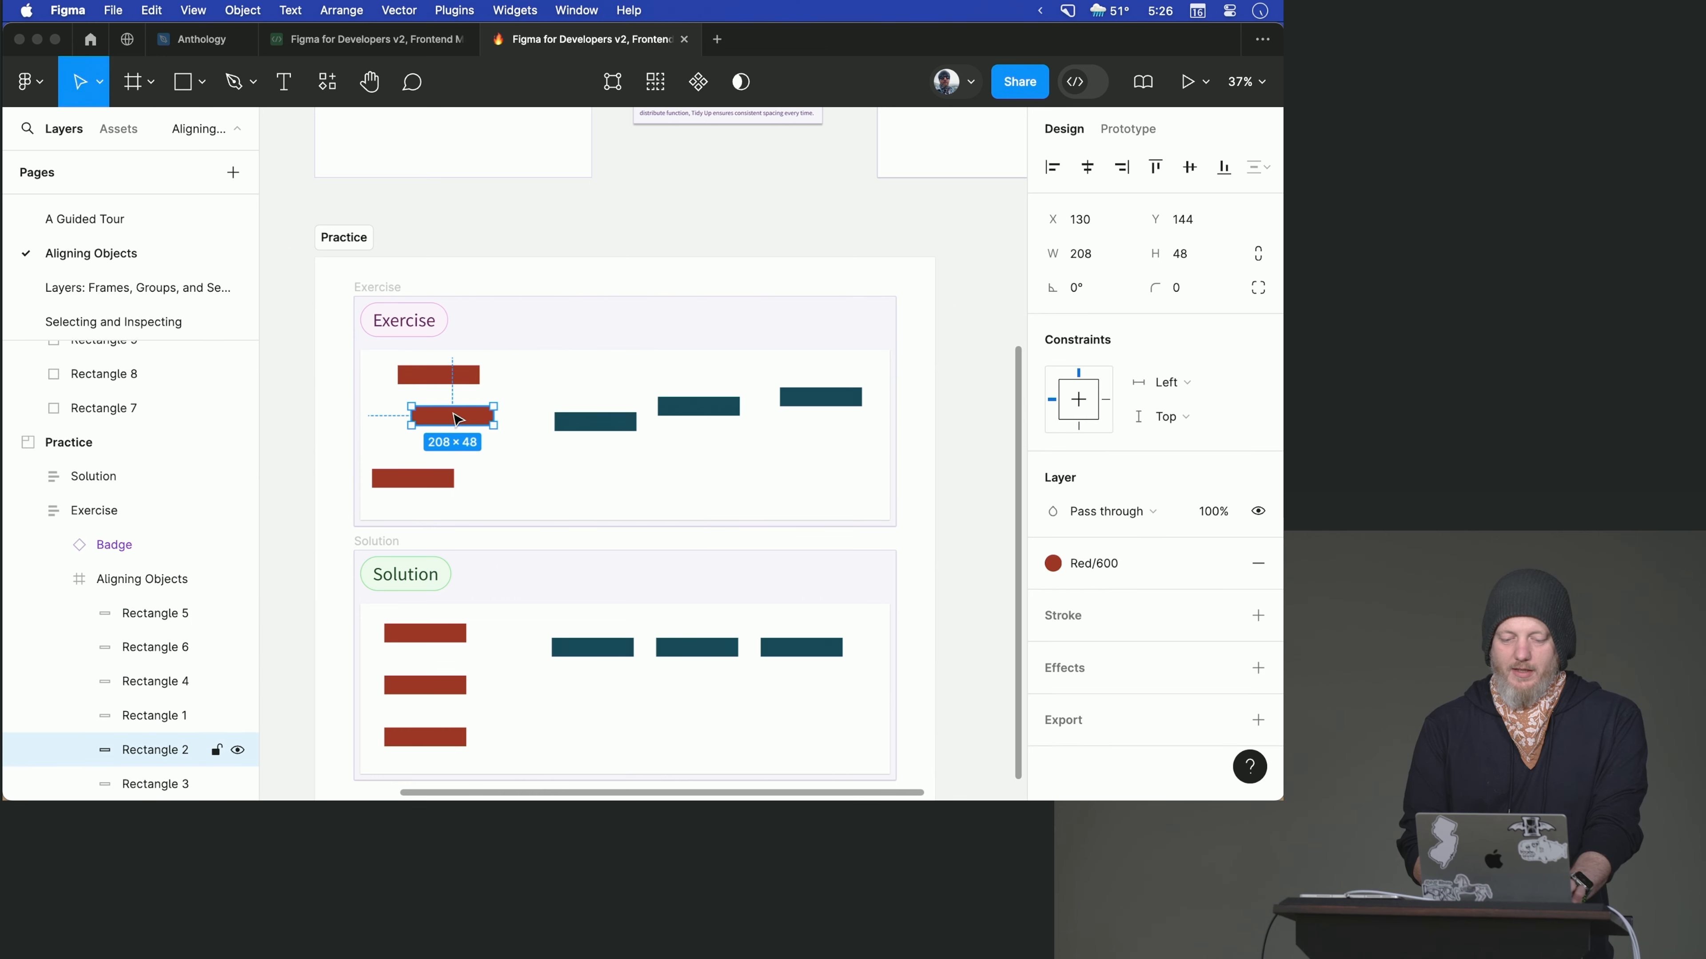
{"action": "left_click", "coordinate": [445, 380], "text": "shift"}
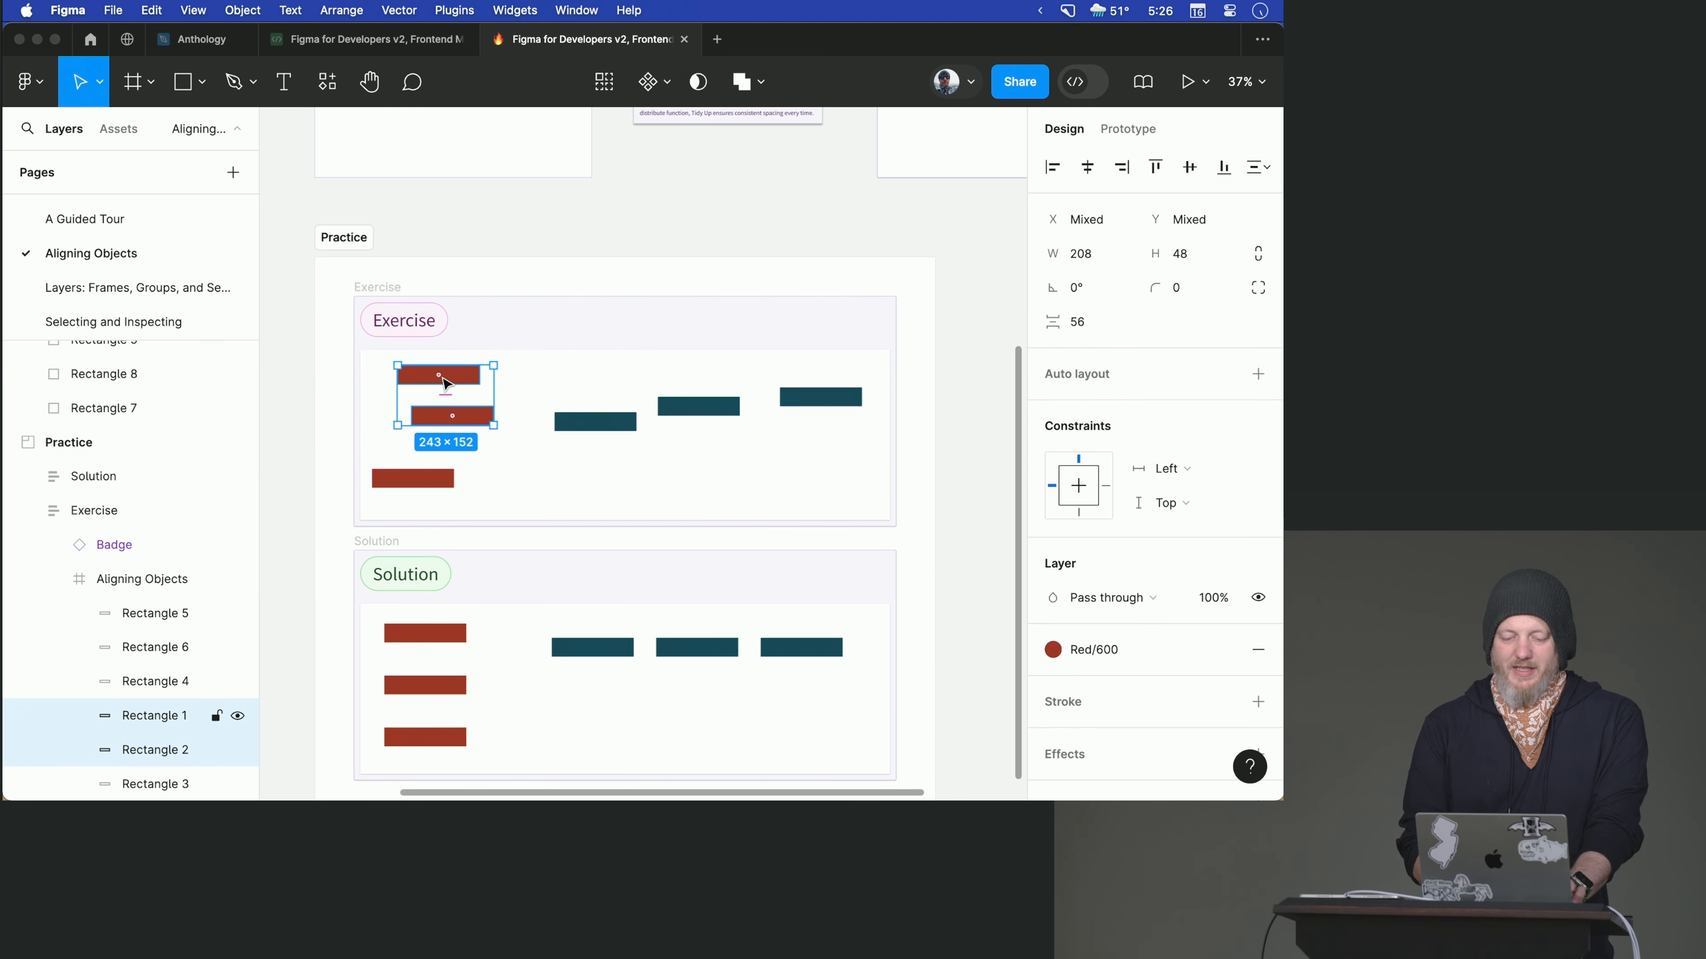
{"action": "left_click", "coordinate": [430, 477], "text": "shift"}
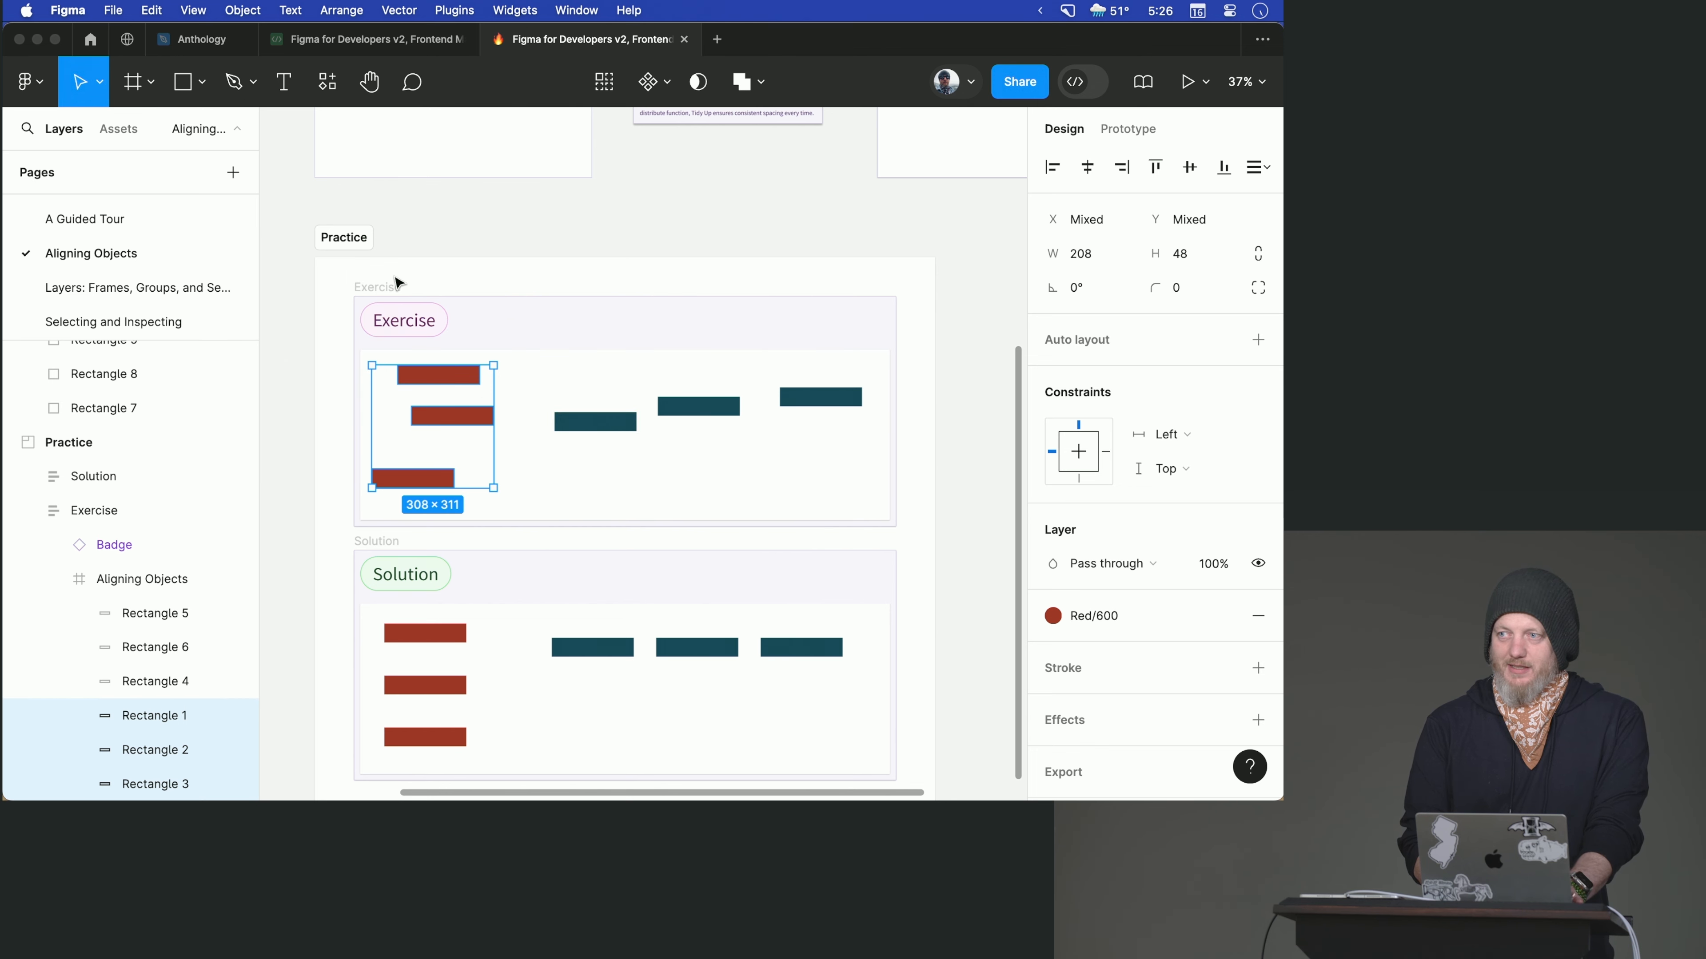
- Tidy up the three red rectangles' vertical spacing and align them along their left edges
{"action": "mouse_move", "coordinate": [436, 381]}
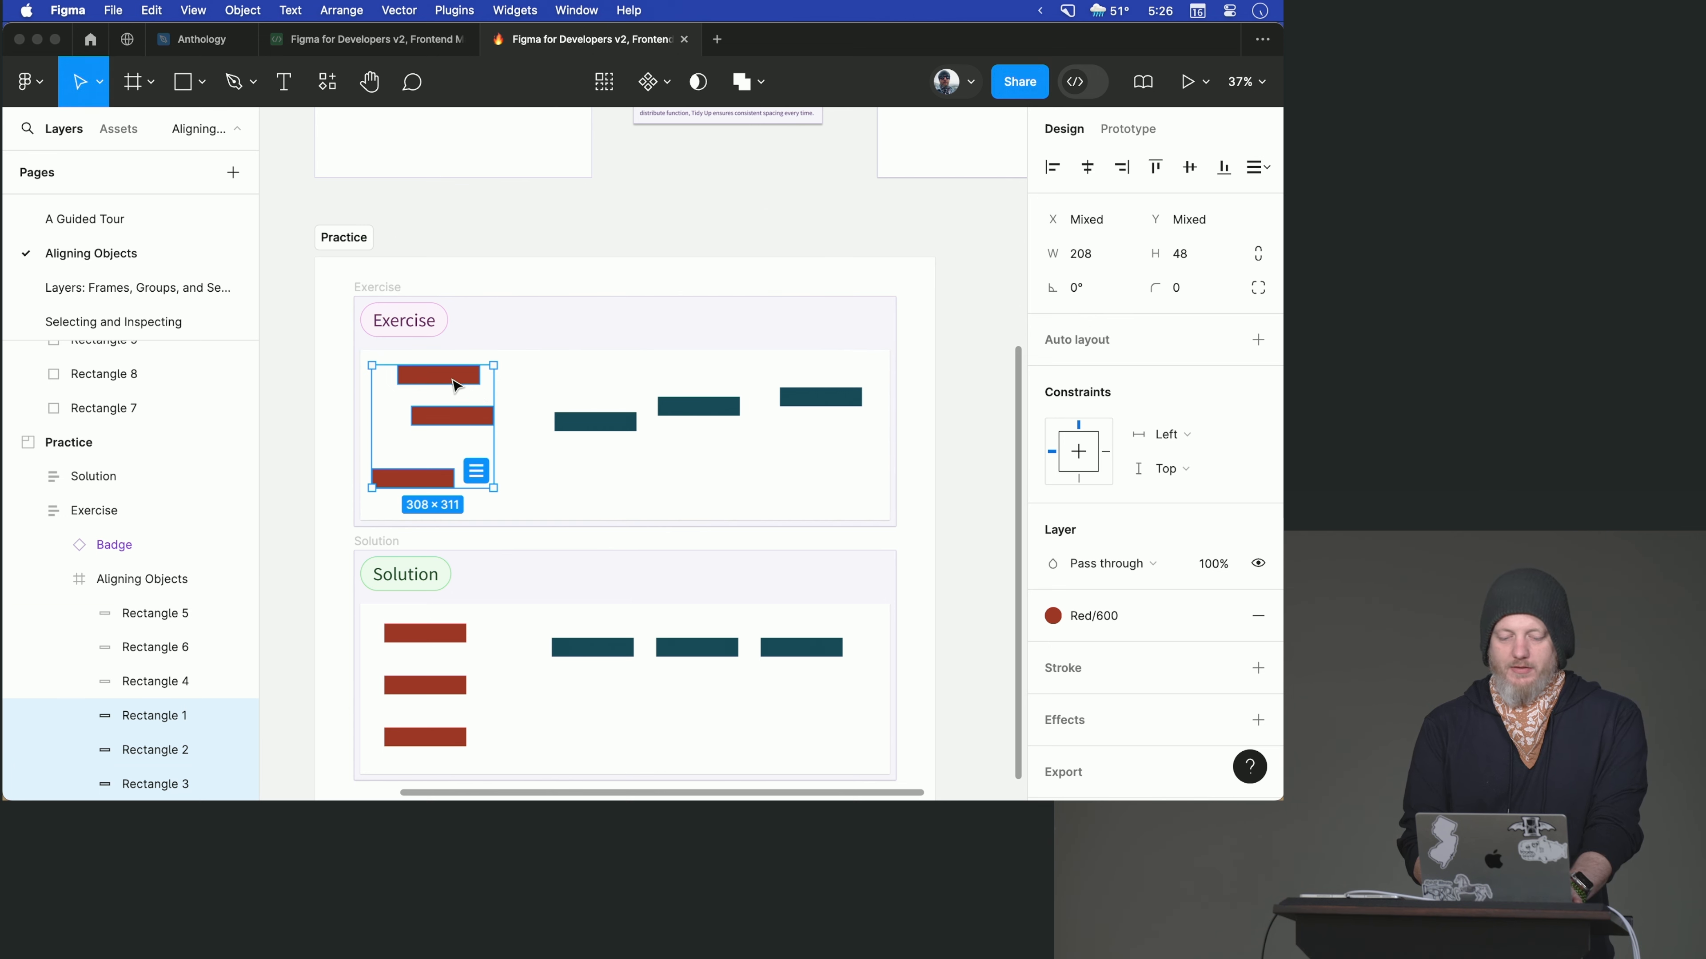
{"action": "left_click", "coordinate": [478, 472]}
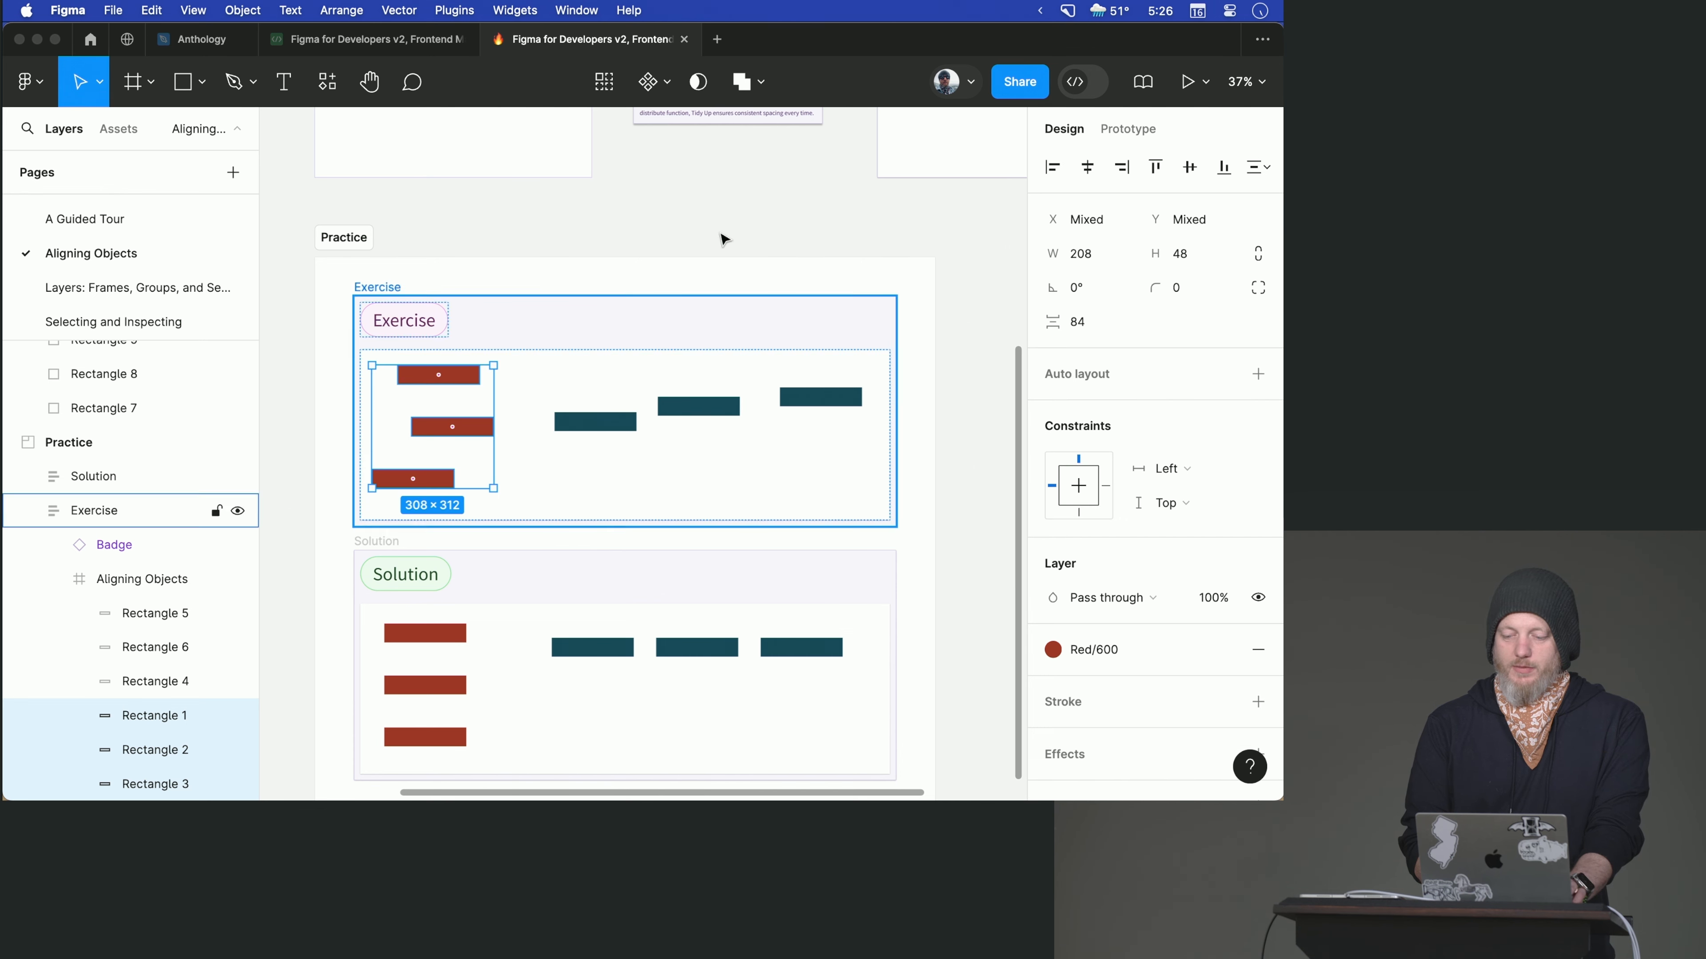
{"action": "left_click", "coordinate": [1054, 169]}
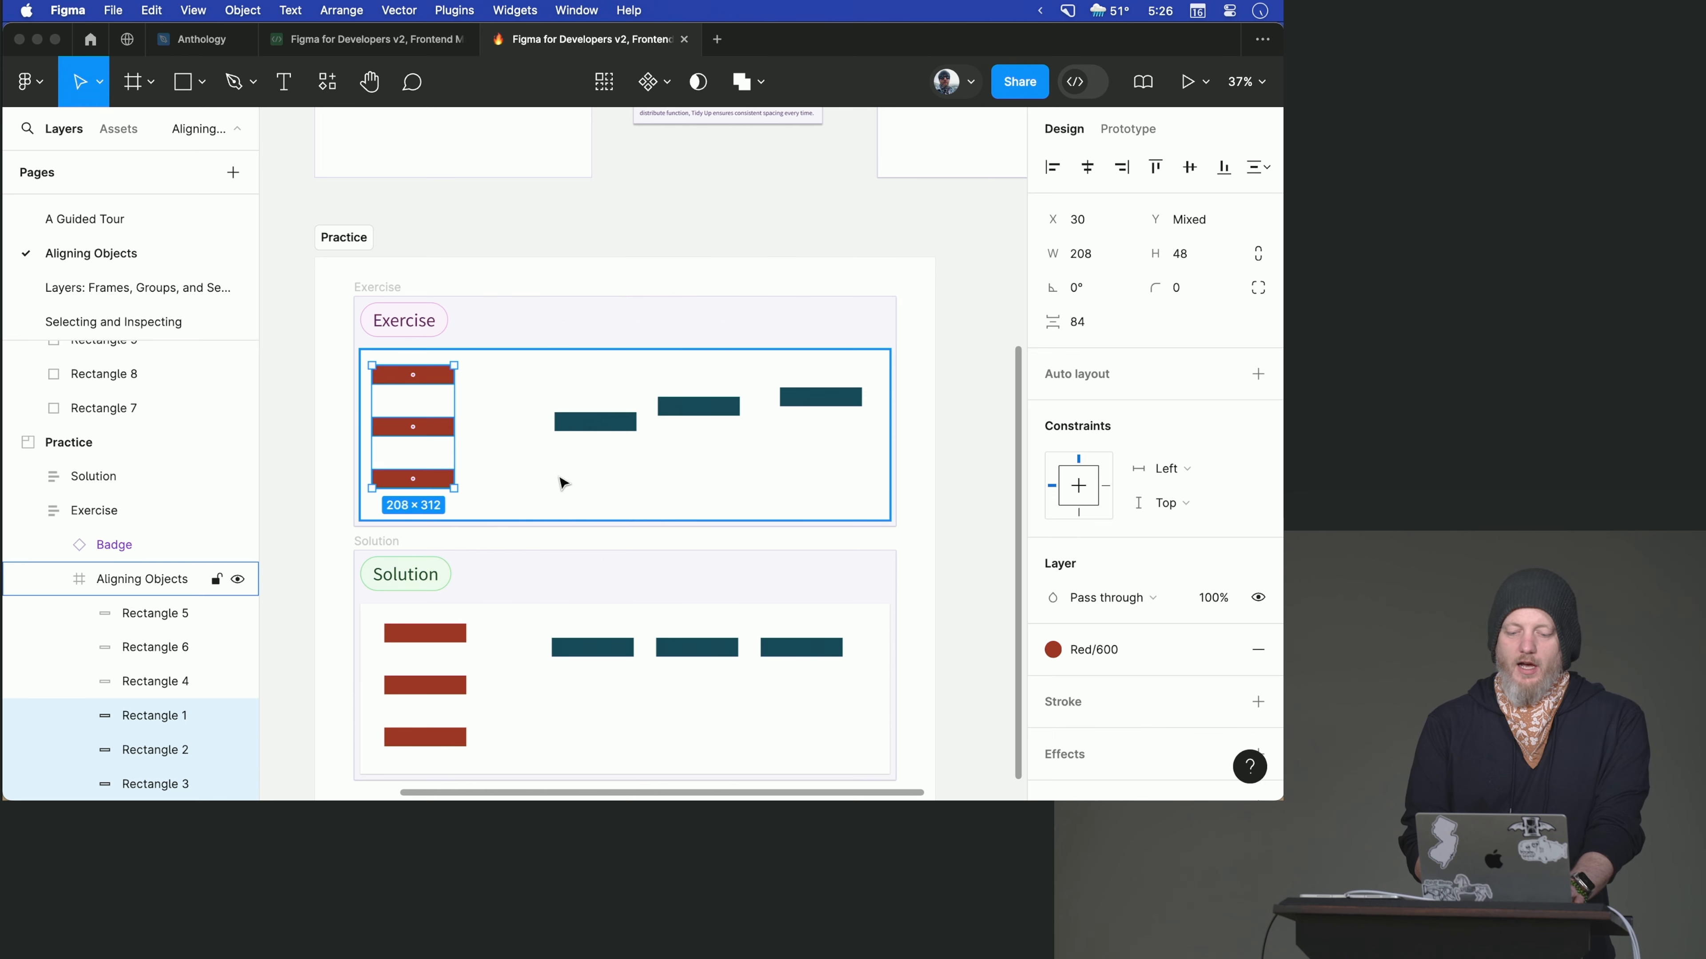
- Select the three blue rectangles in the Exercise section, tidy up their horizontal spacing, and align their top edges
{"action": "left_click", "coordinate": [598, 427]}
{"action": "left_click", "coordinate": [686, 411], "text": "shift"}
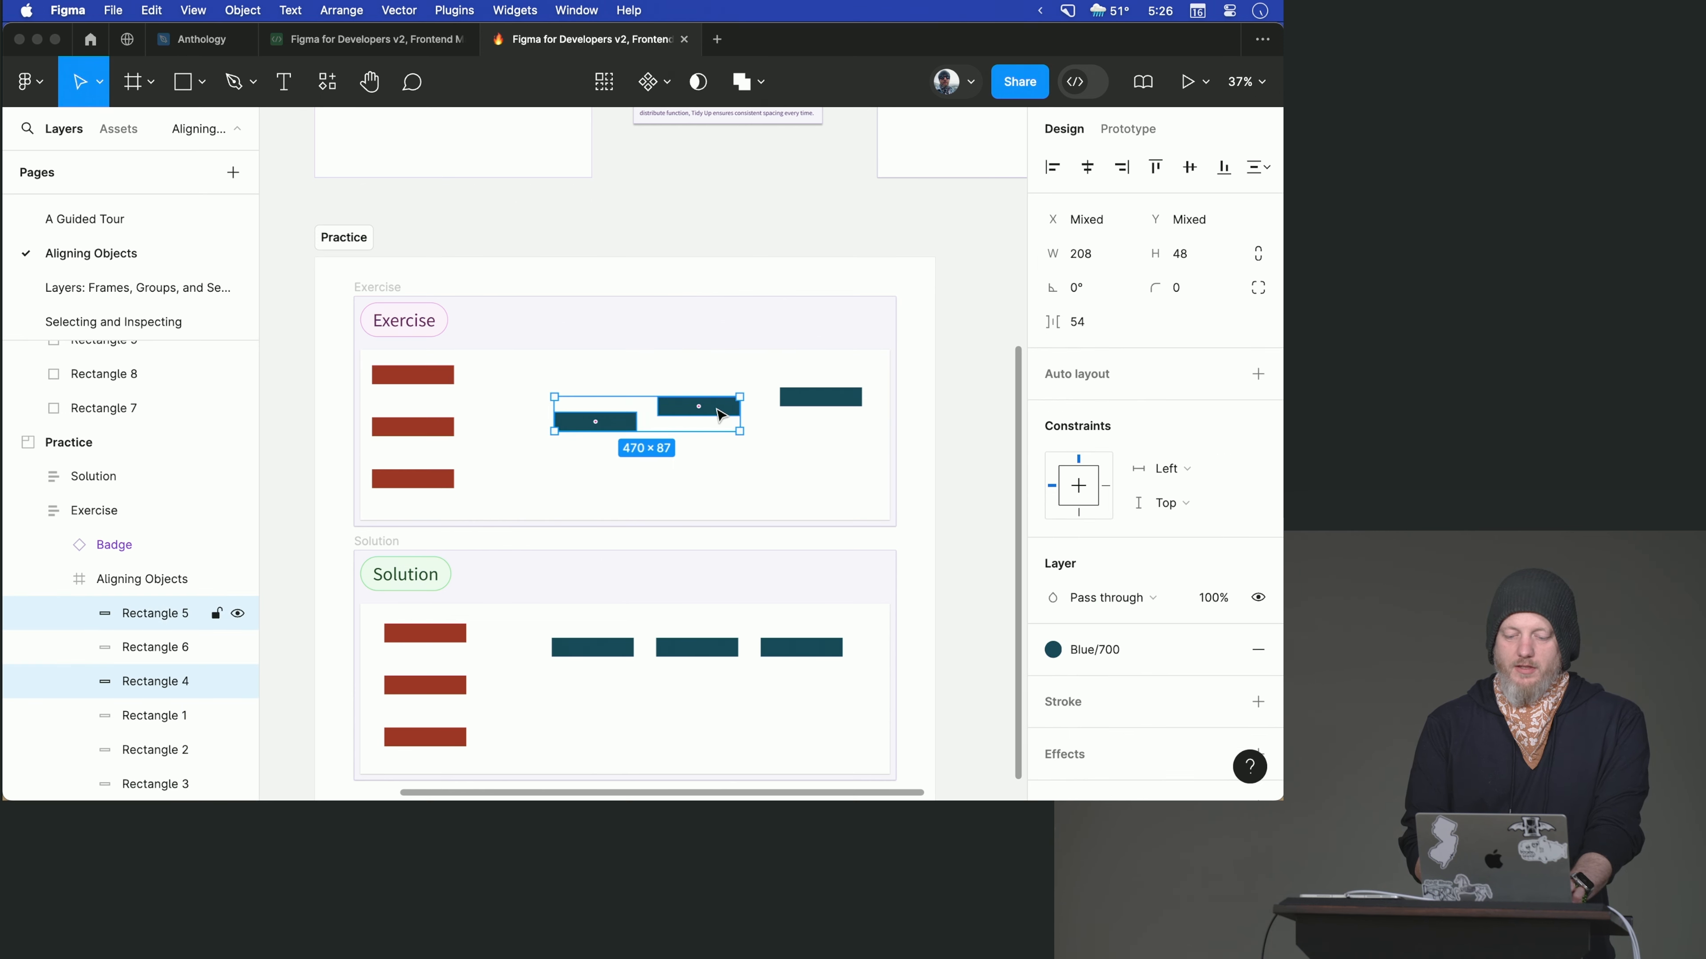
{"action": "left_click", "coordinate": [814, 402], "text": "shift"}
{"action": "left_click", "coordinate": [844, 414]}
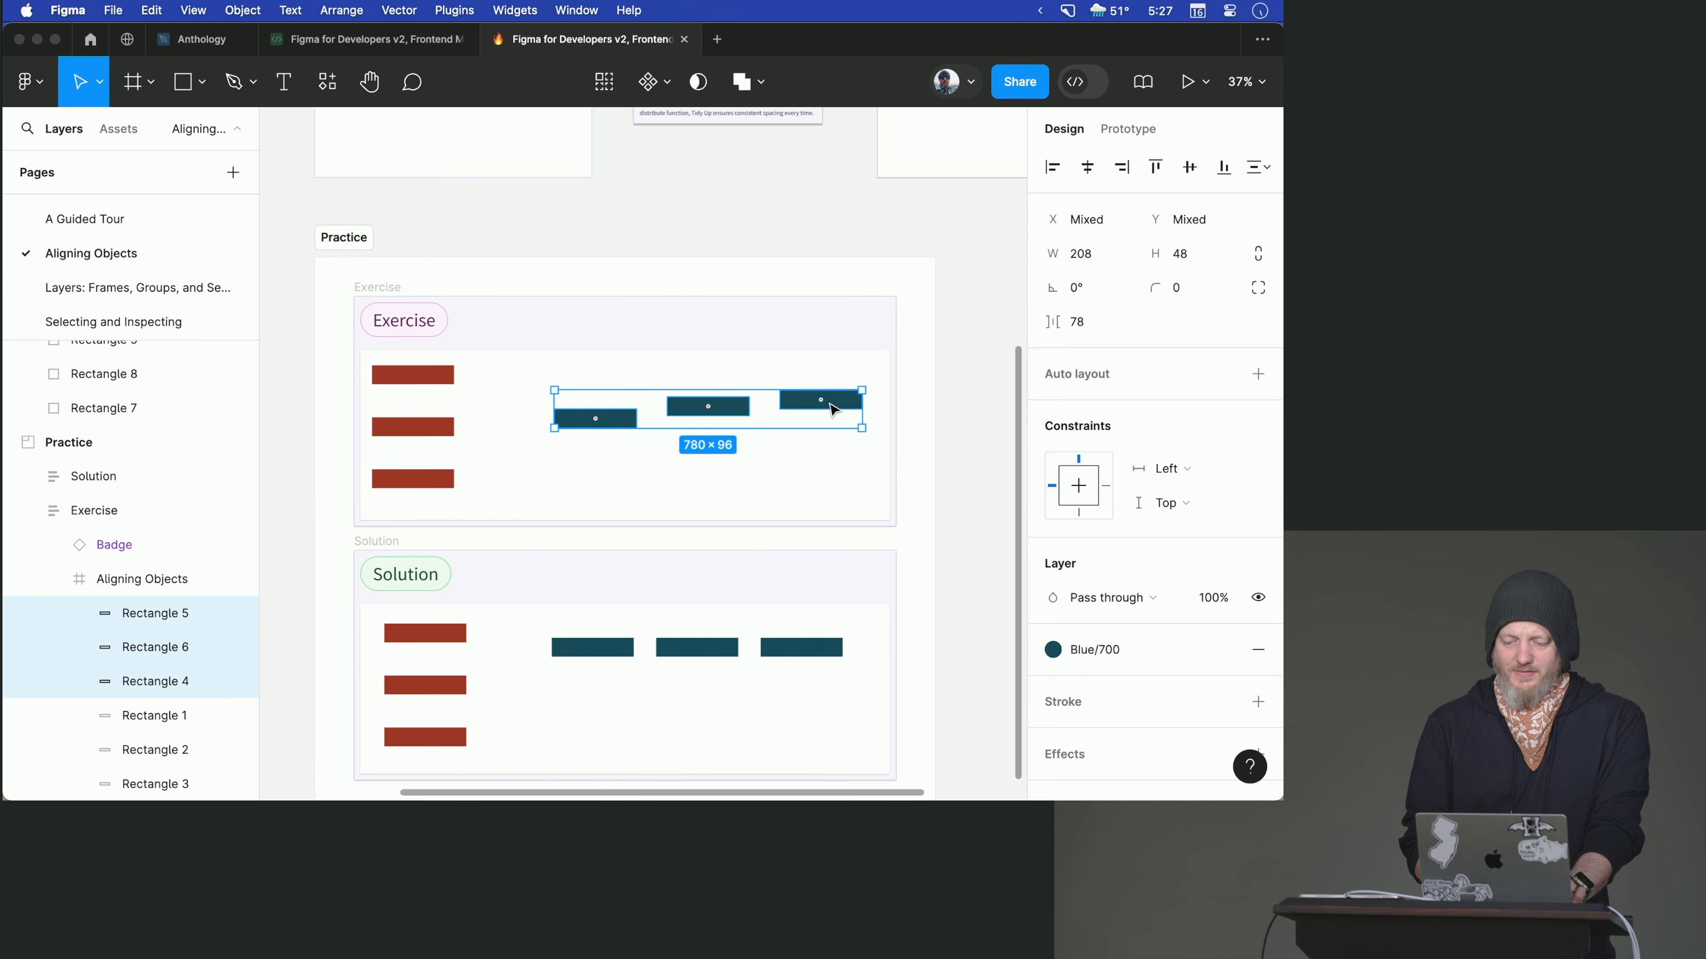
{"action": "left_click", "coordinate": [1155, 168]}
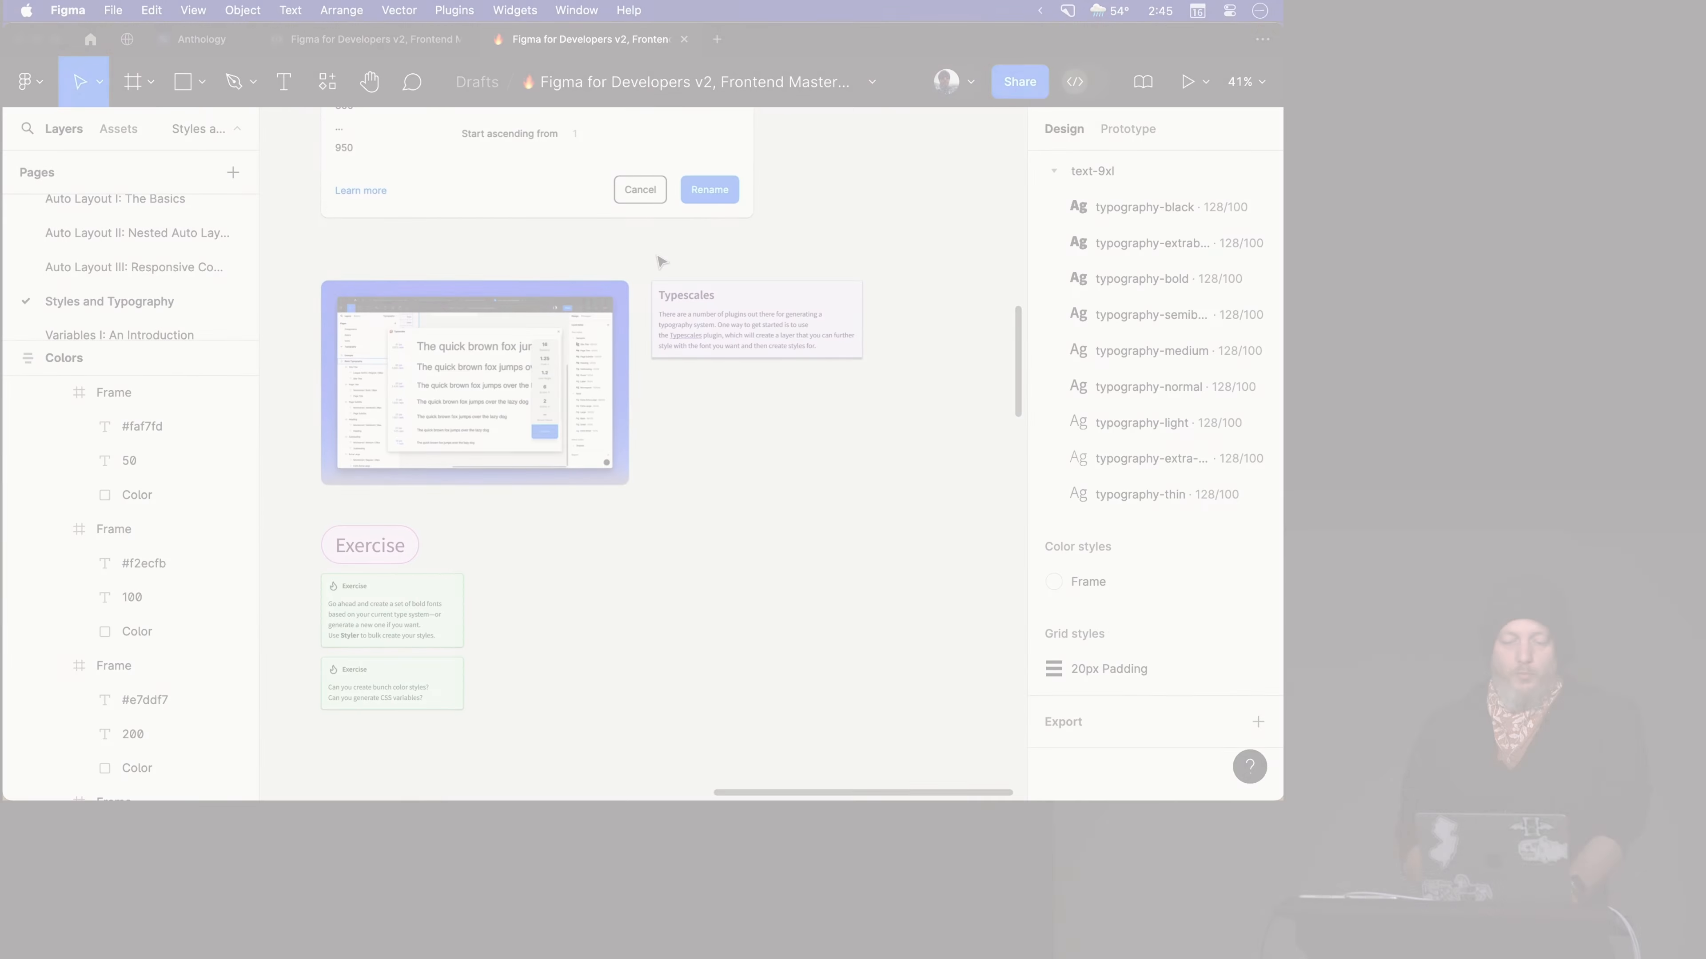
- Look over the Colors and Typography samples and the free canvas area above them on the Styles and Typography page
{"action": "scroll", "coordinate": [677, 264], "scroll_direction": "left", "scroll_amount": 10}
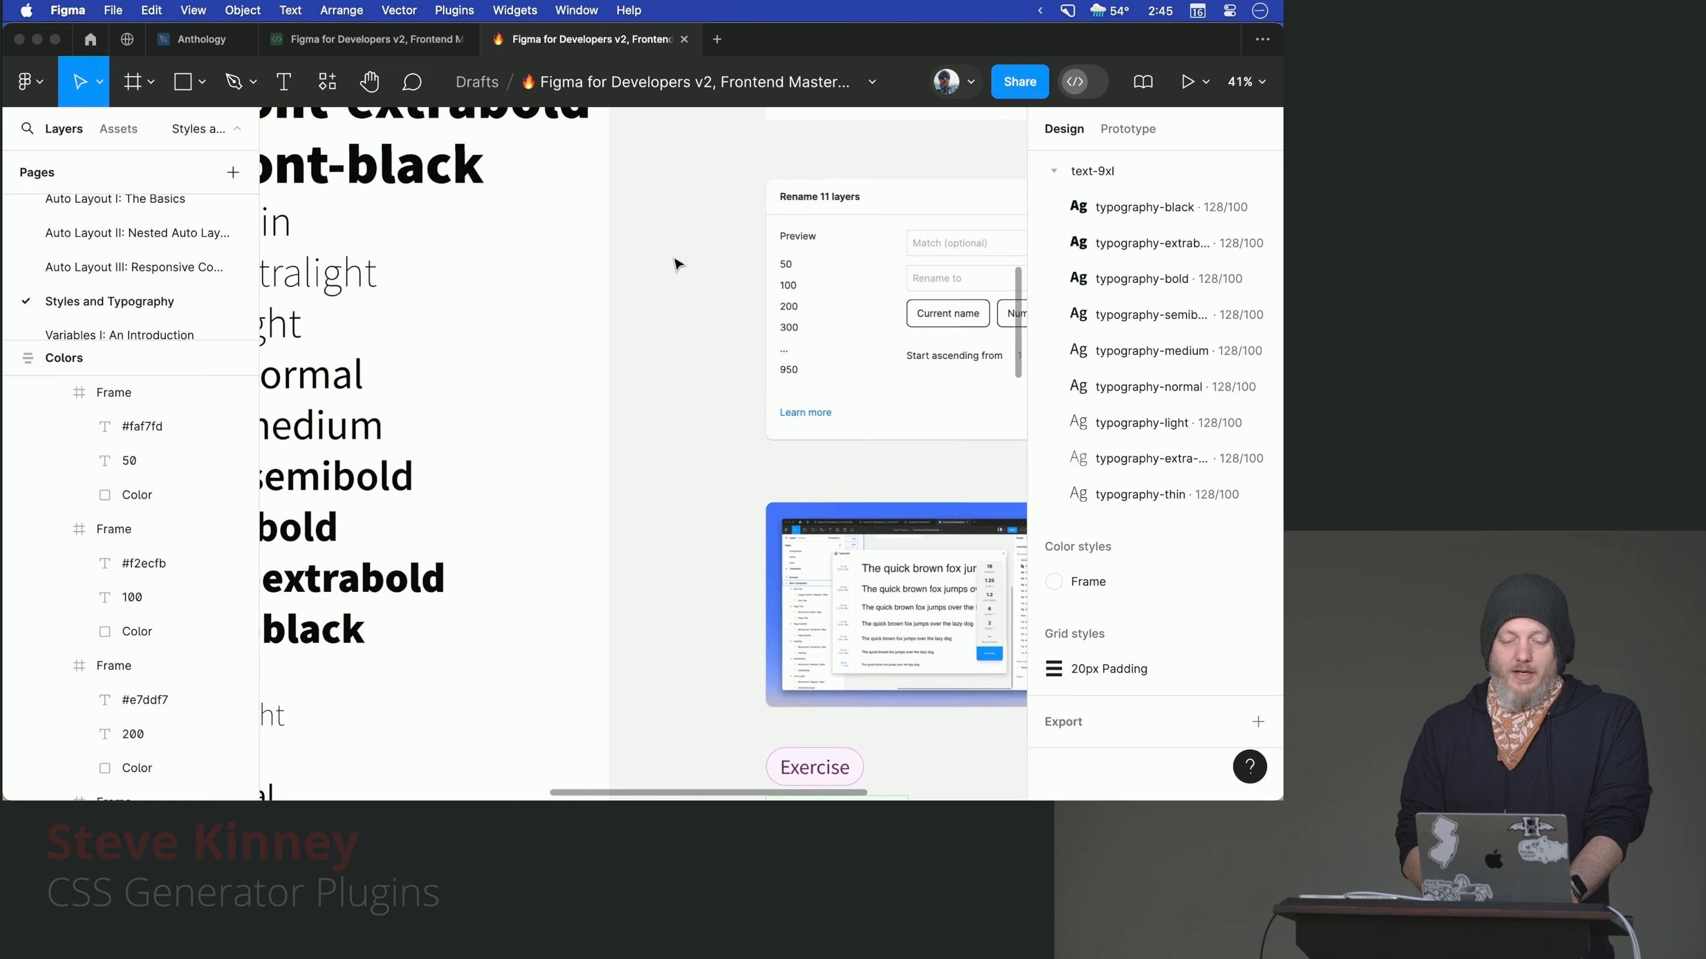
{"action": "scroll", "coordinate": [677, 264], "scroll_direction": "left", "scroll_amount": 5}
{"action": "scroll", "coordinate": [677, 264], "scroll_direction": "up", "scroll_amount": 3}
{"action": "scroll", "coordinate": [677, 263], "scroll_direction": "right", "scroll_amount": 10}
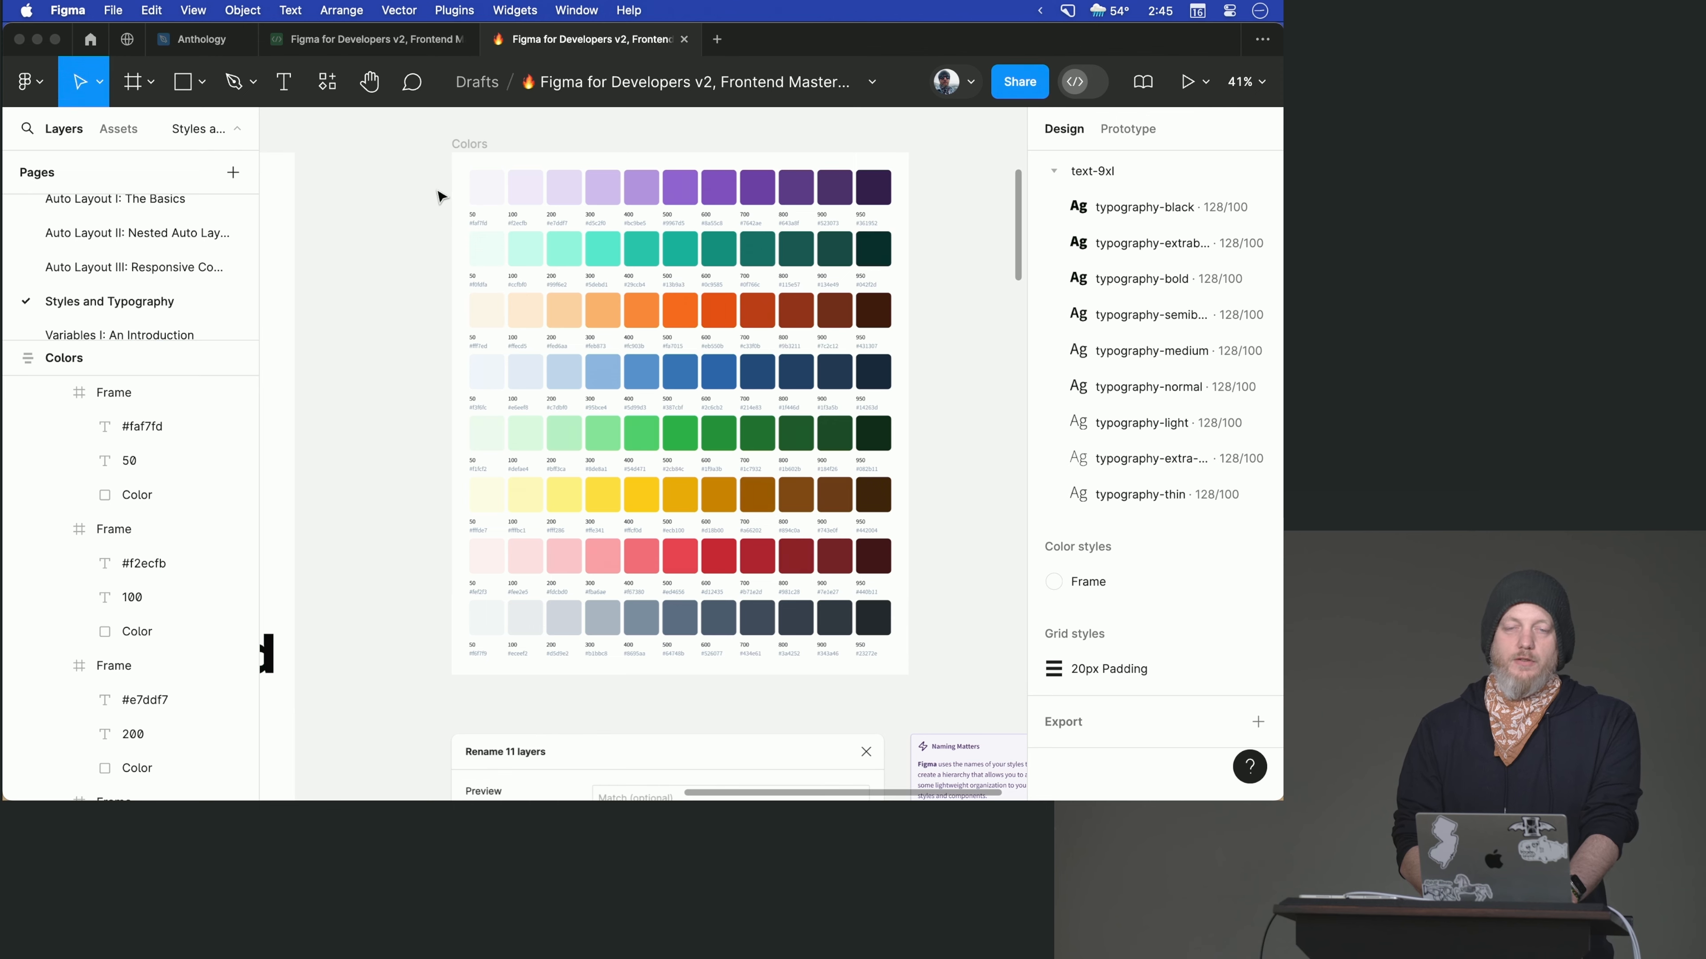
{"action": "scroll", "coordinate": [440, 197], "scroll_direction": "up", "scroll_amount": 3}
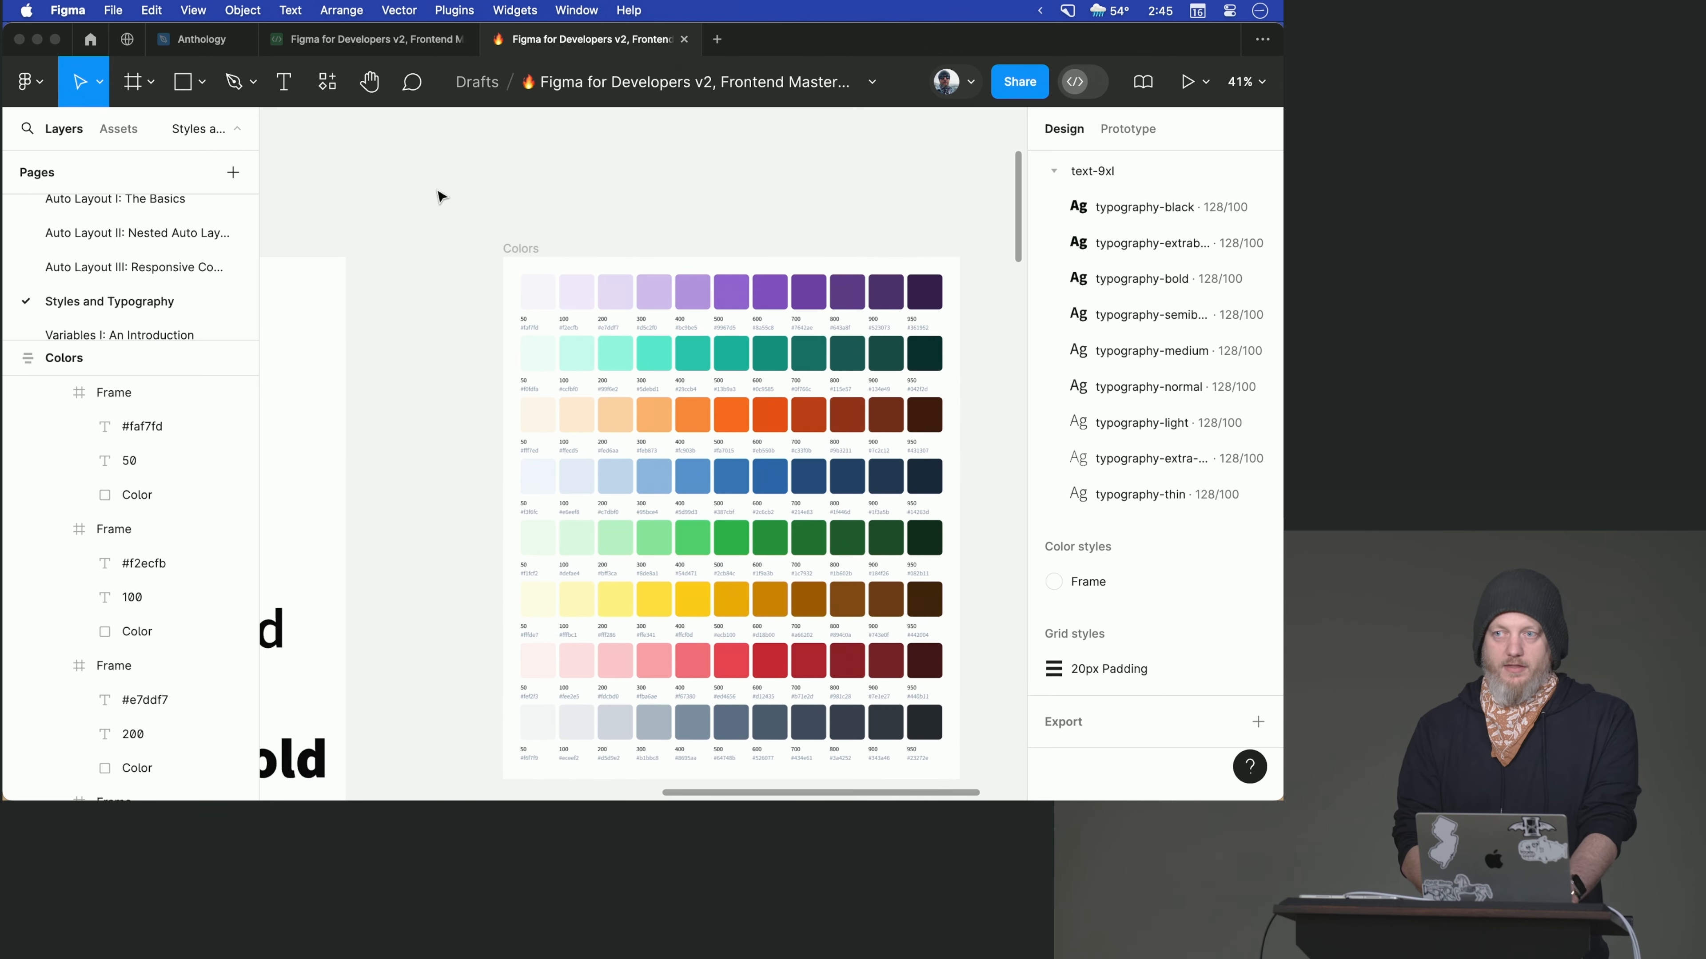
{"action": "scroll", "coordinate": [440, 196], "scroll_direction": "left", "scroll_amount": 5}
{"action": "scroll", "coordinate": [440, 196], "scroll_direction": "up", "scroll_amount": 4}
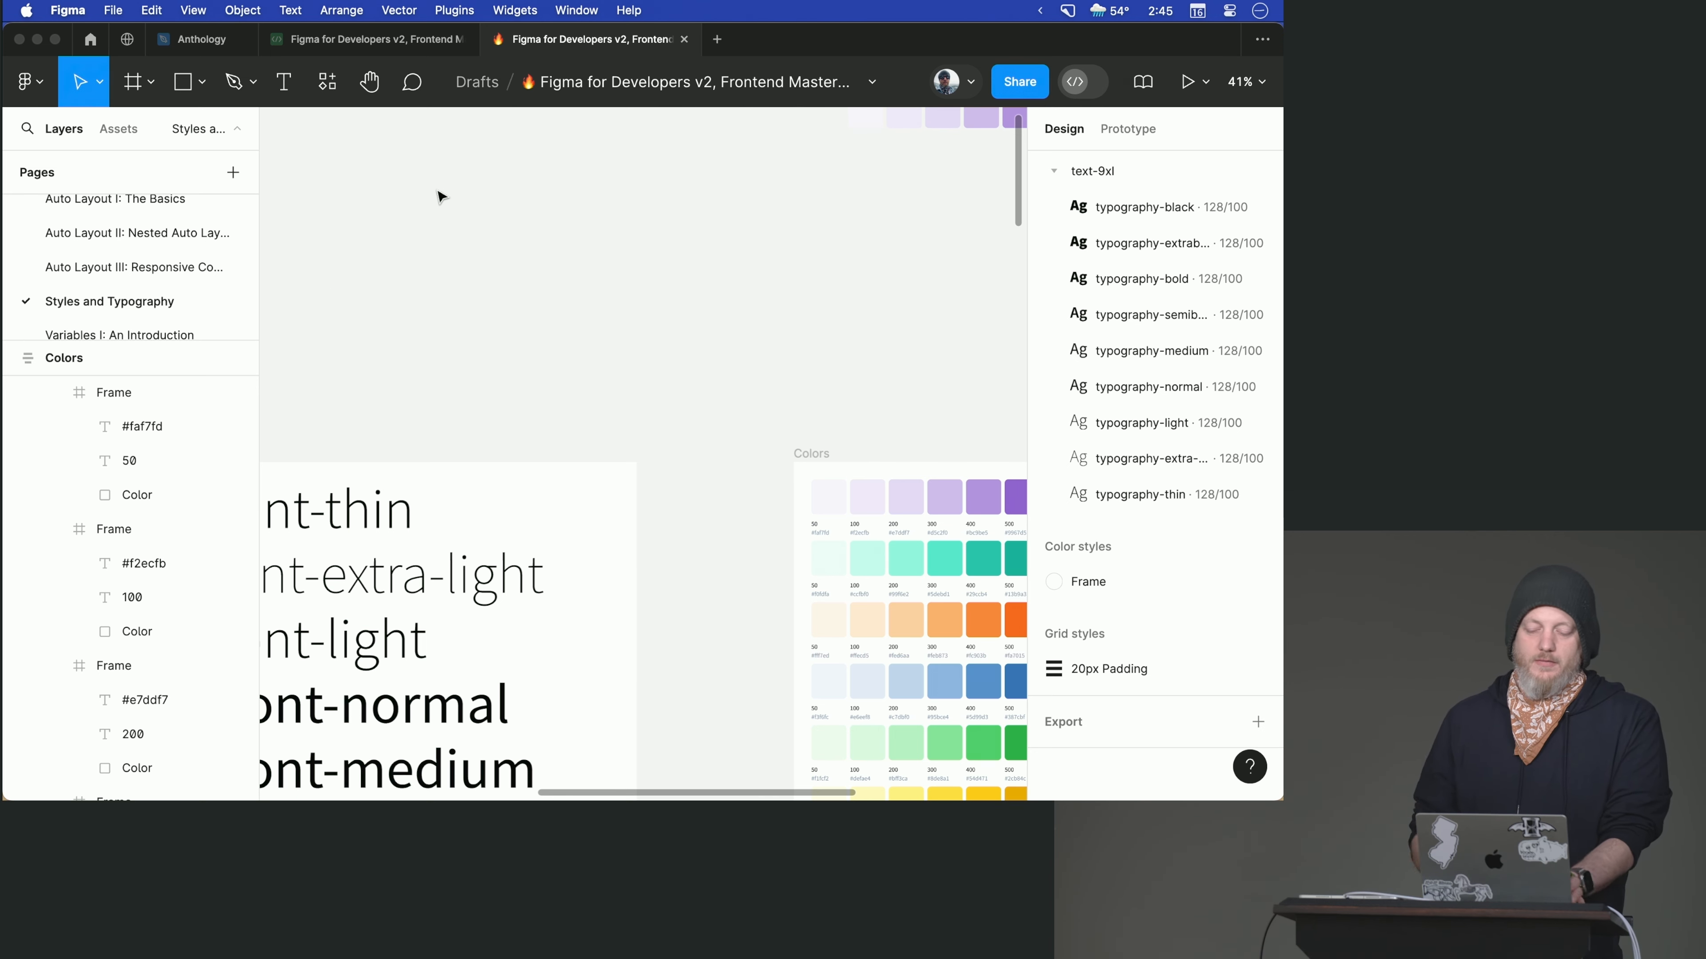
{"action": "scroll", "coordinate": [440, 196], "scroll_direction": "up", "scroll_amount": 5}
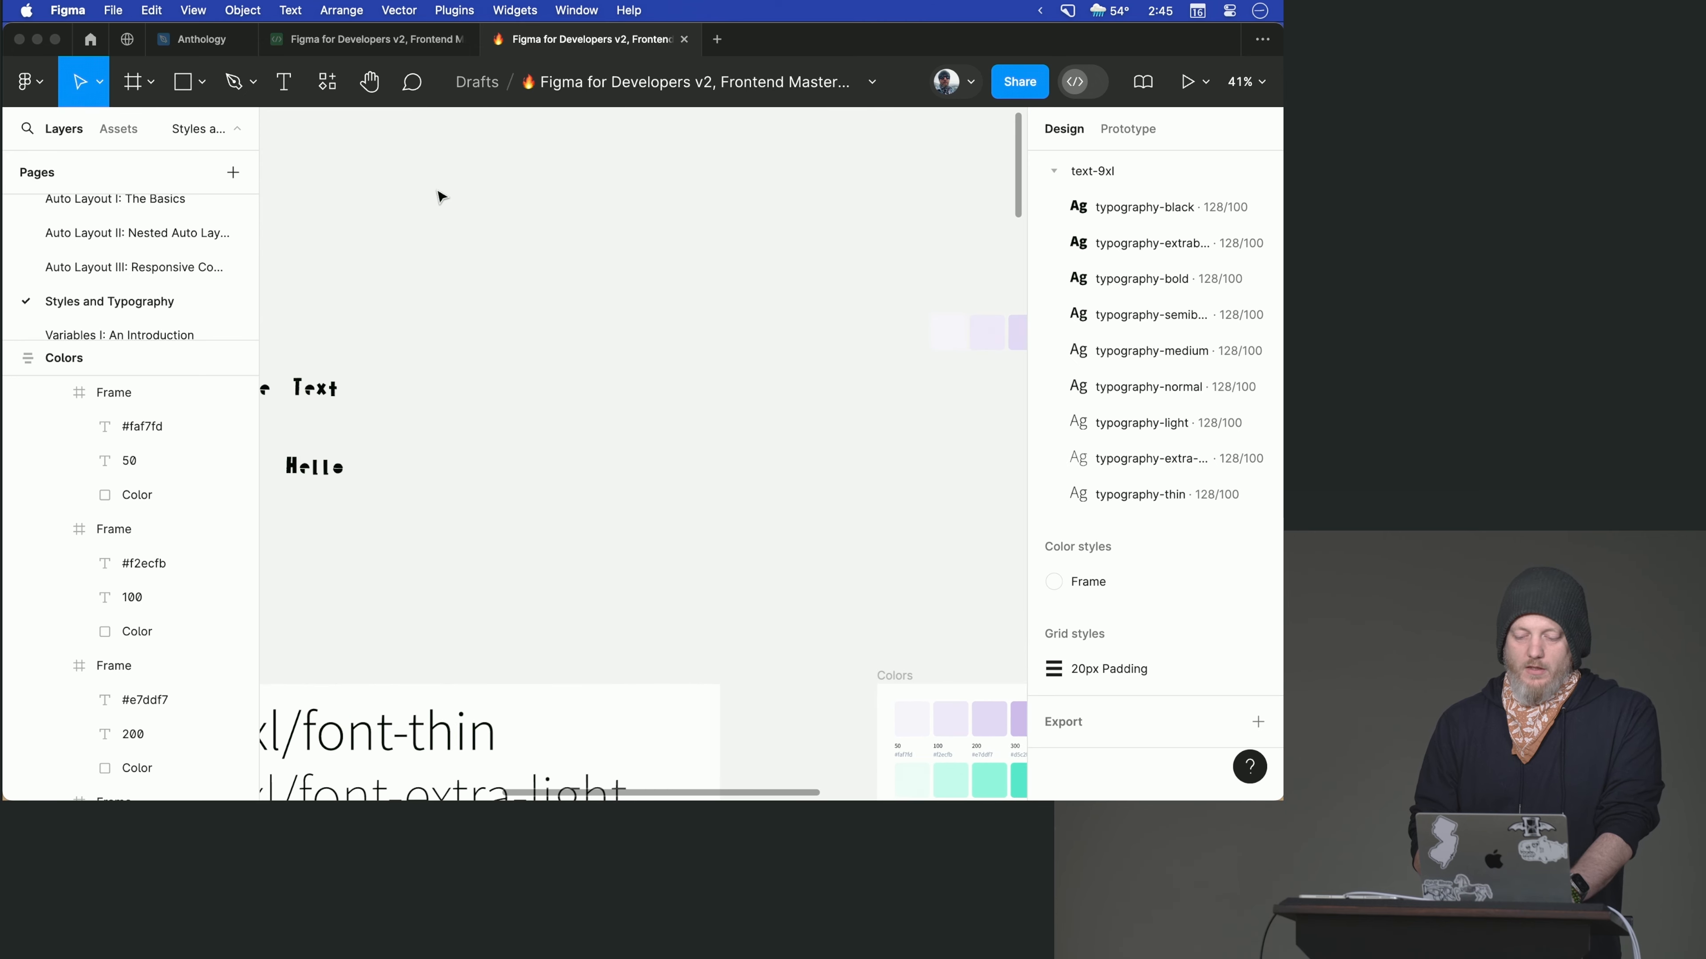
{"action": "scroll", "coordinate": [439, 196], "scroll_direction": "left", "scroll_amount": 5}
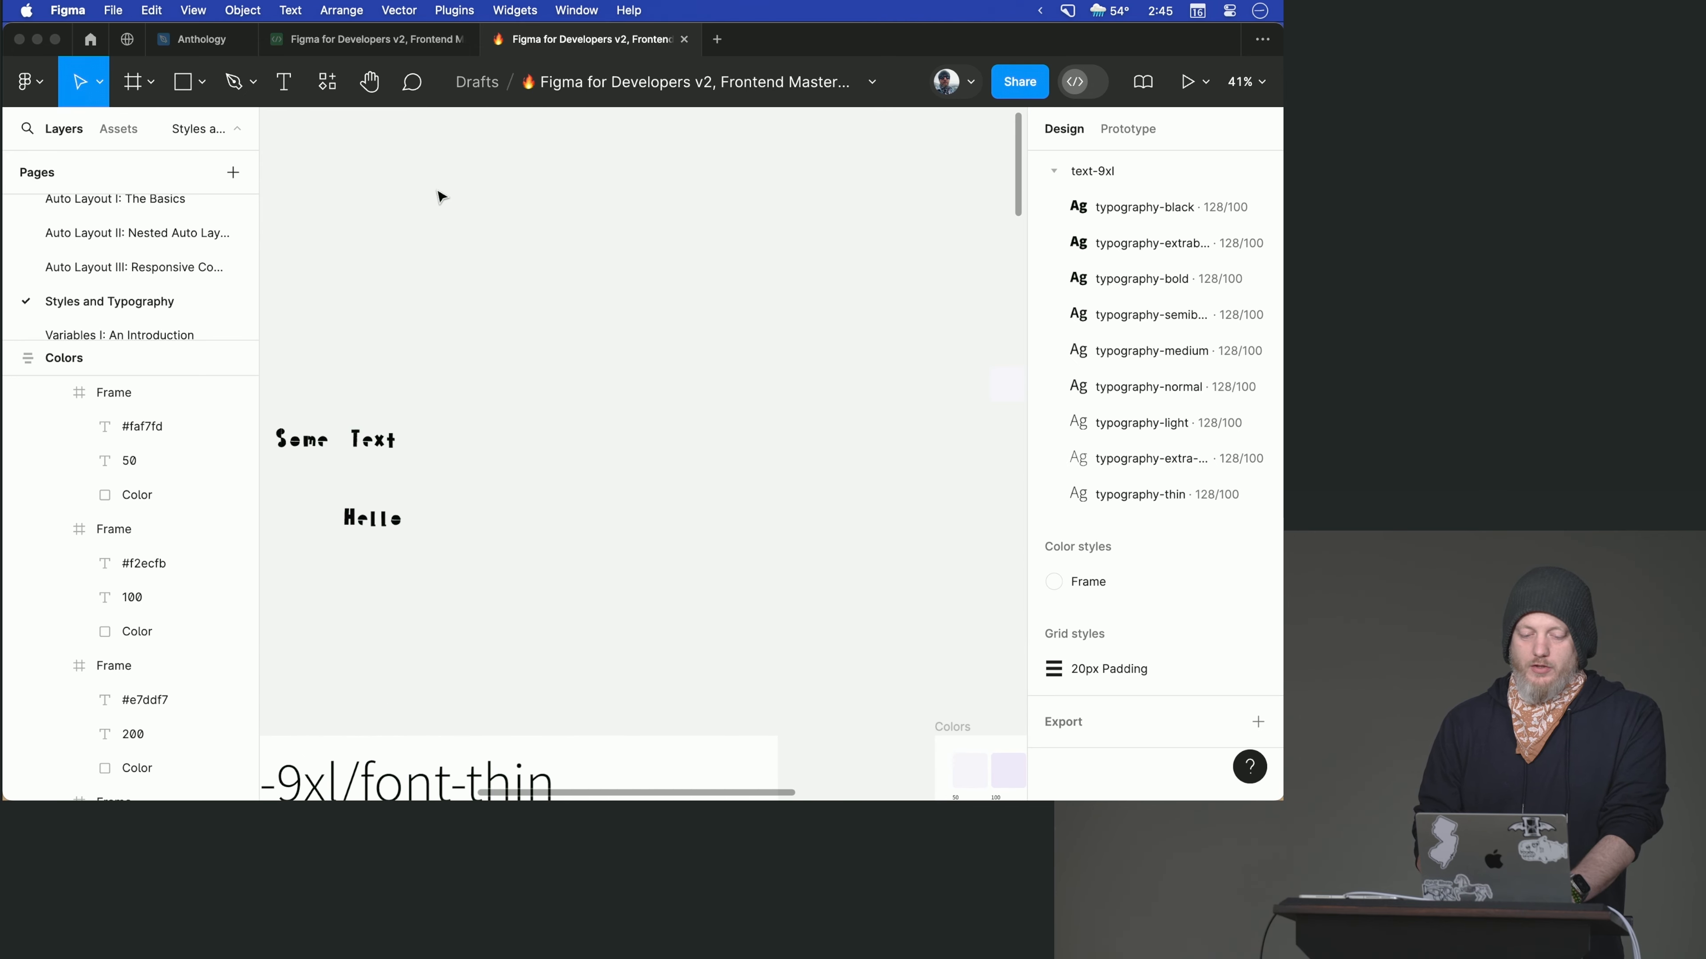
{"action": "scroll", "coordinate": [438, 190], "scroll_direction": "down", "scroll_amount": 3}
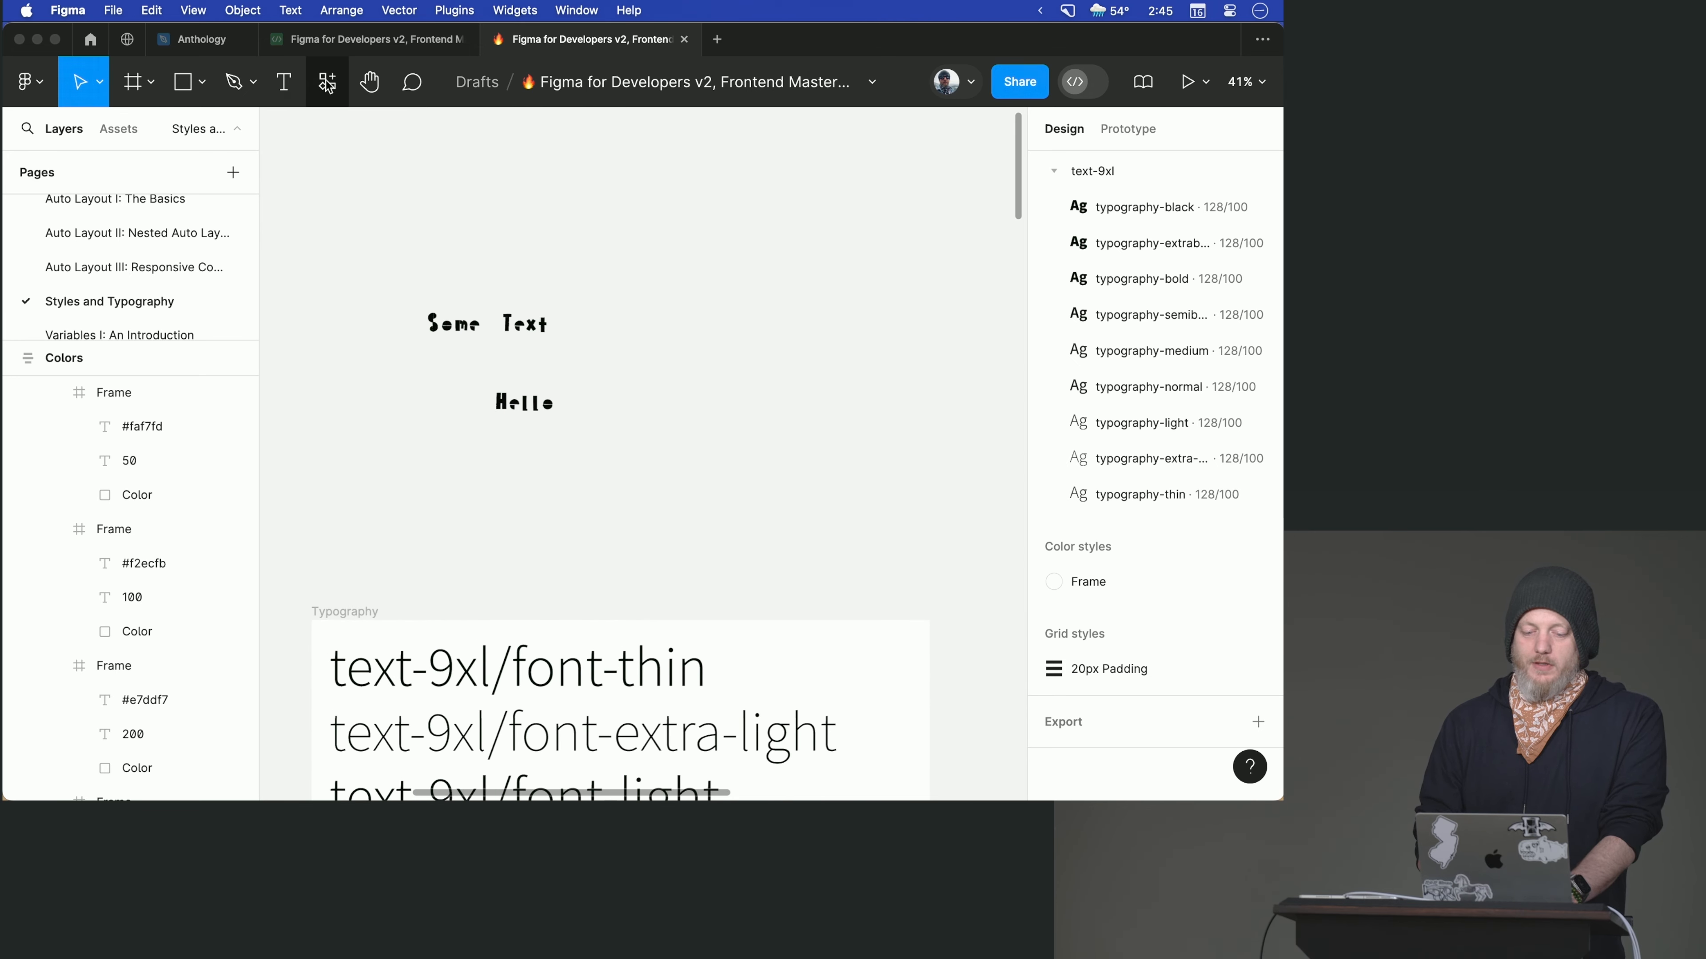
- Search the plugins for "type", run Typescales, and reposition its window so the scale settings are fully accessible
{"action": "left_click", "coordinate": [328, 82]}
{"action": "type", "text": "type"}
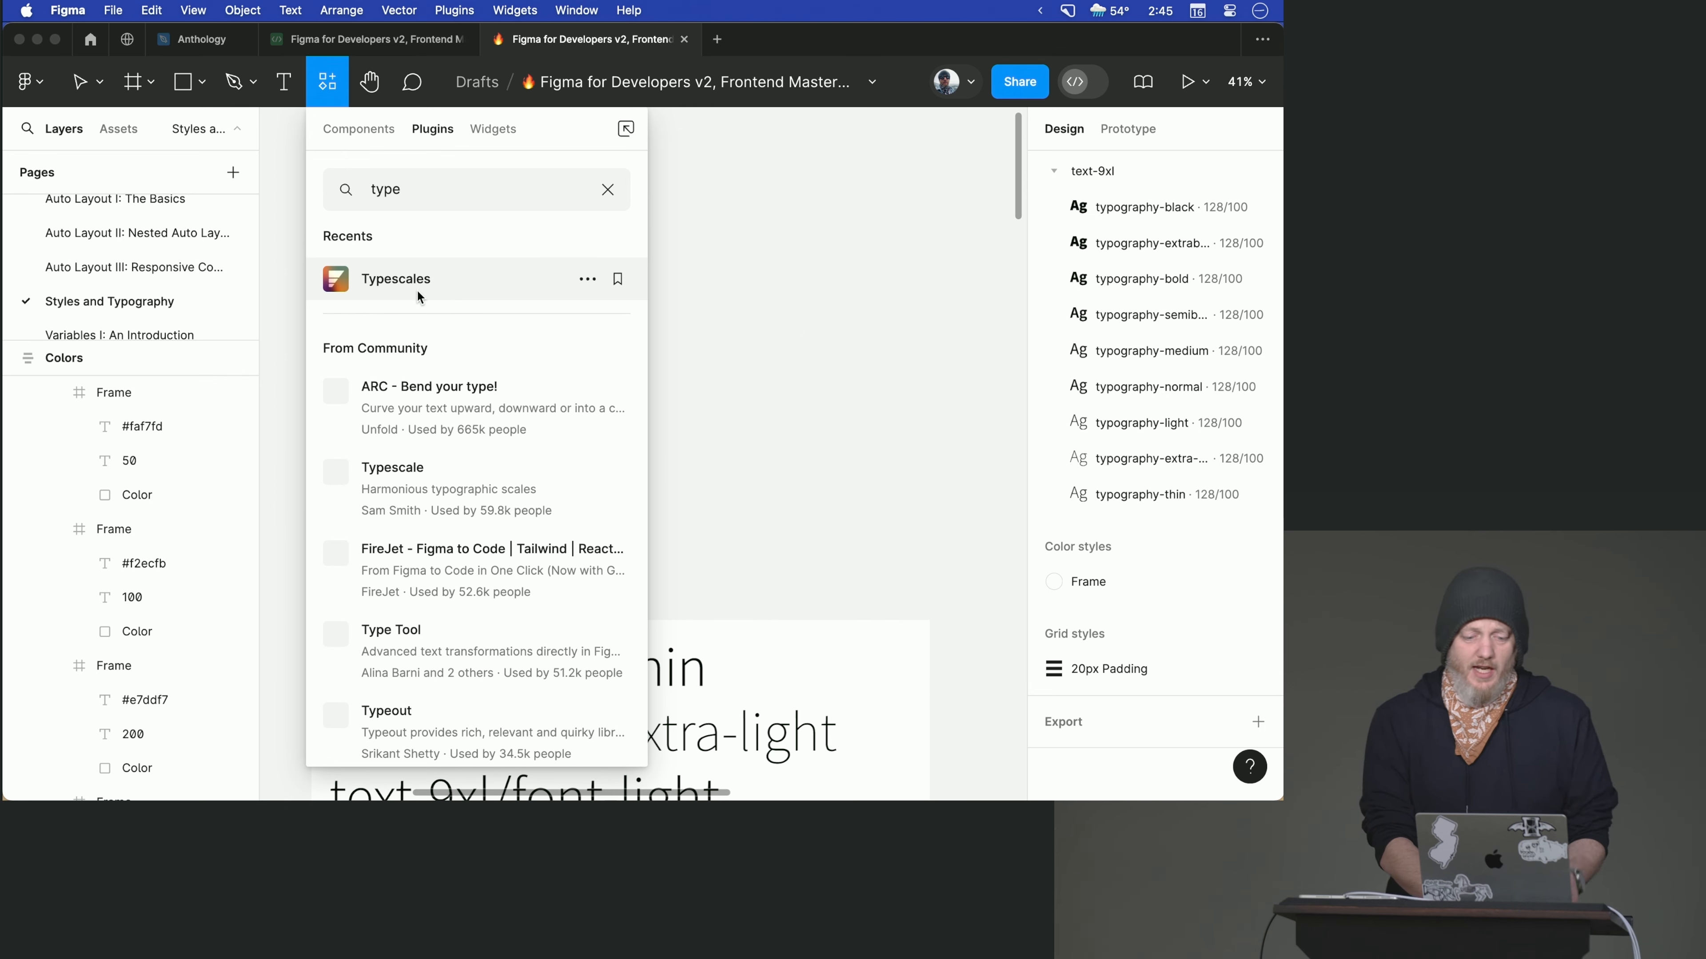
{"action": "left_click", "coordinate": [417, 297]}
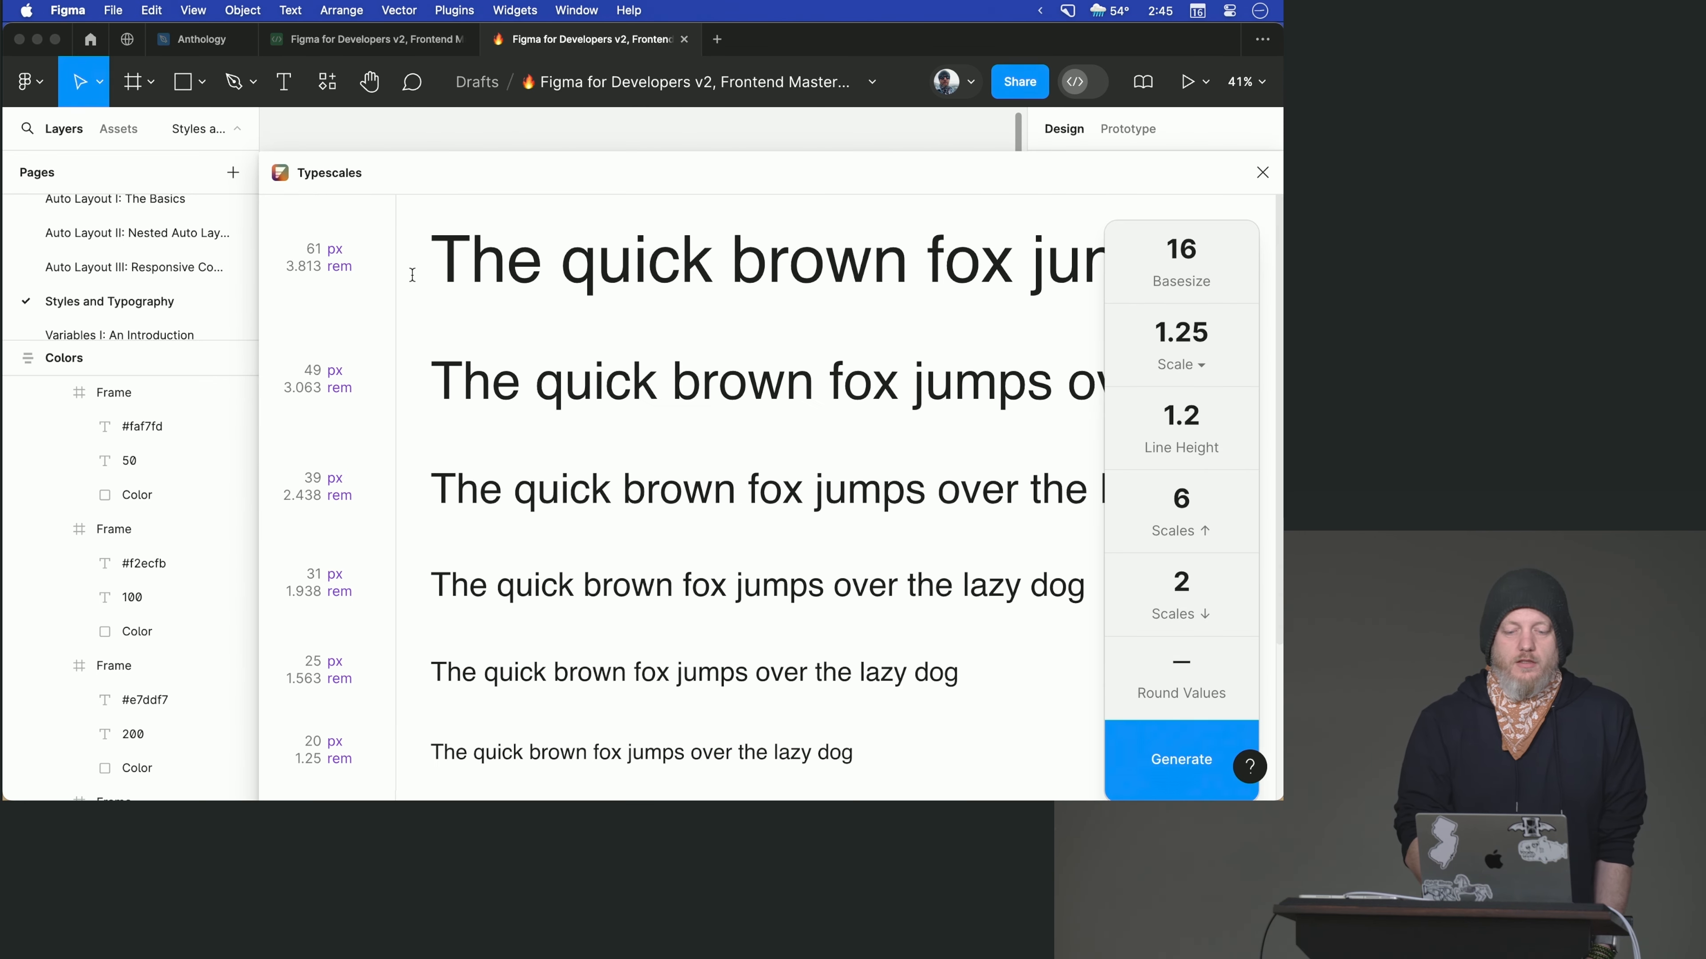
{"action": "left_click_drag", "start_coordinate": [483, 161], "coordinate": [403, 146]}
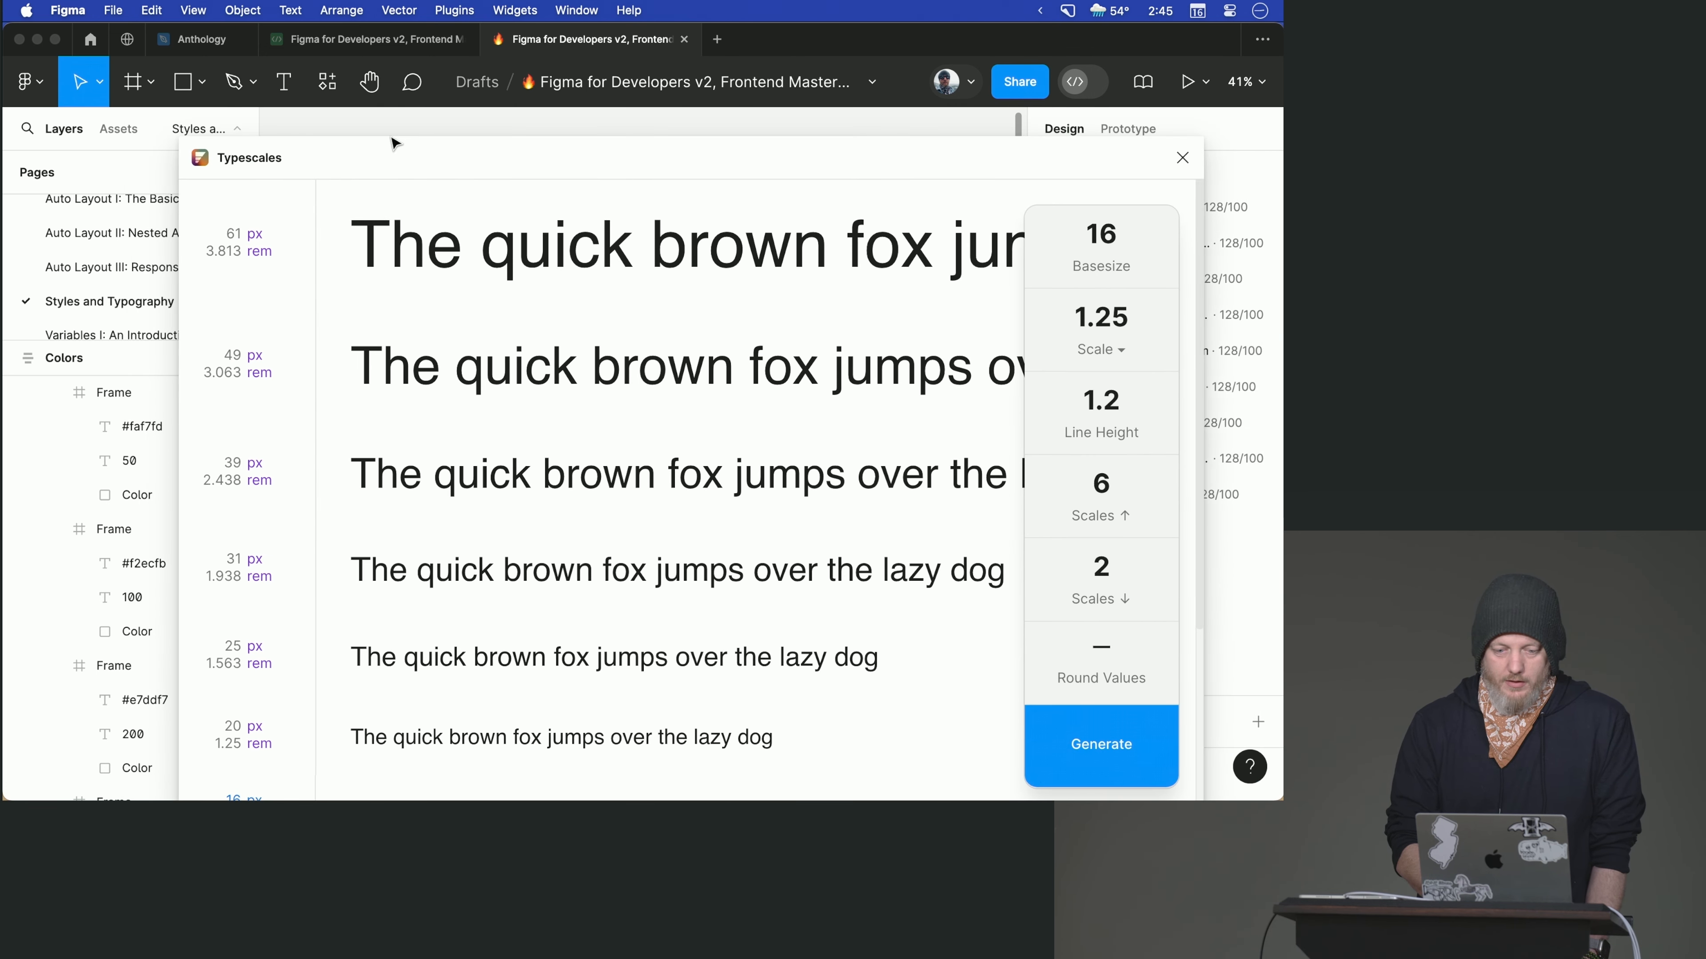
{"action": "right_click", "coordinate": [394, 143]}
{"action": "left_click", "coordinate": [364, 155]}
{"action": "left_click_drag", "start_coordinate": [361, 159], "coordinate": [359, 132]}
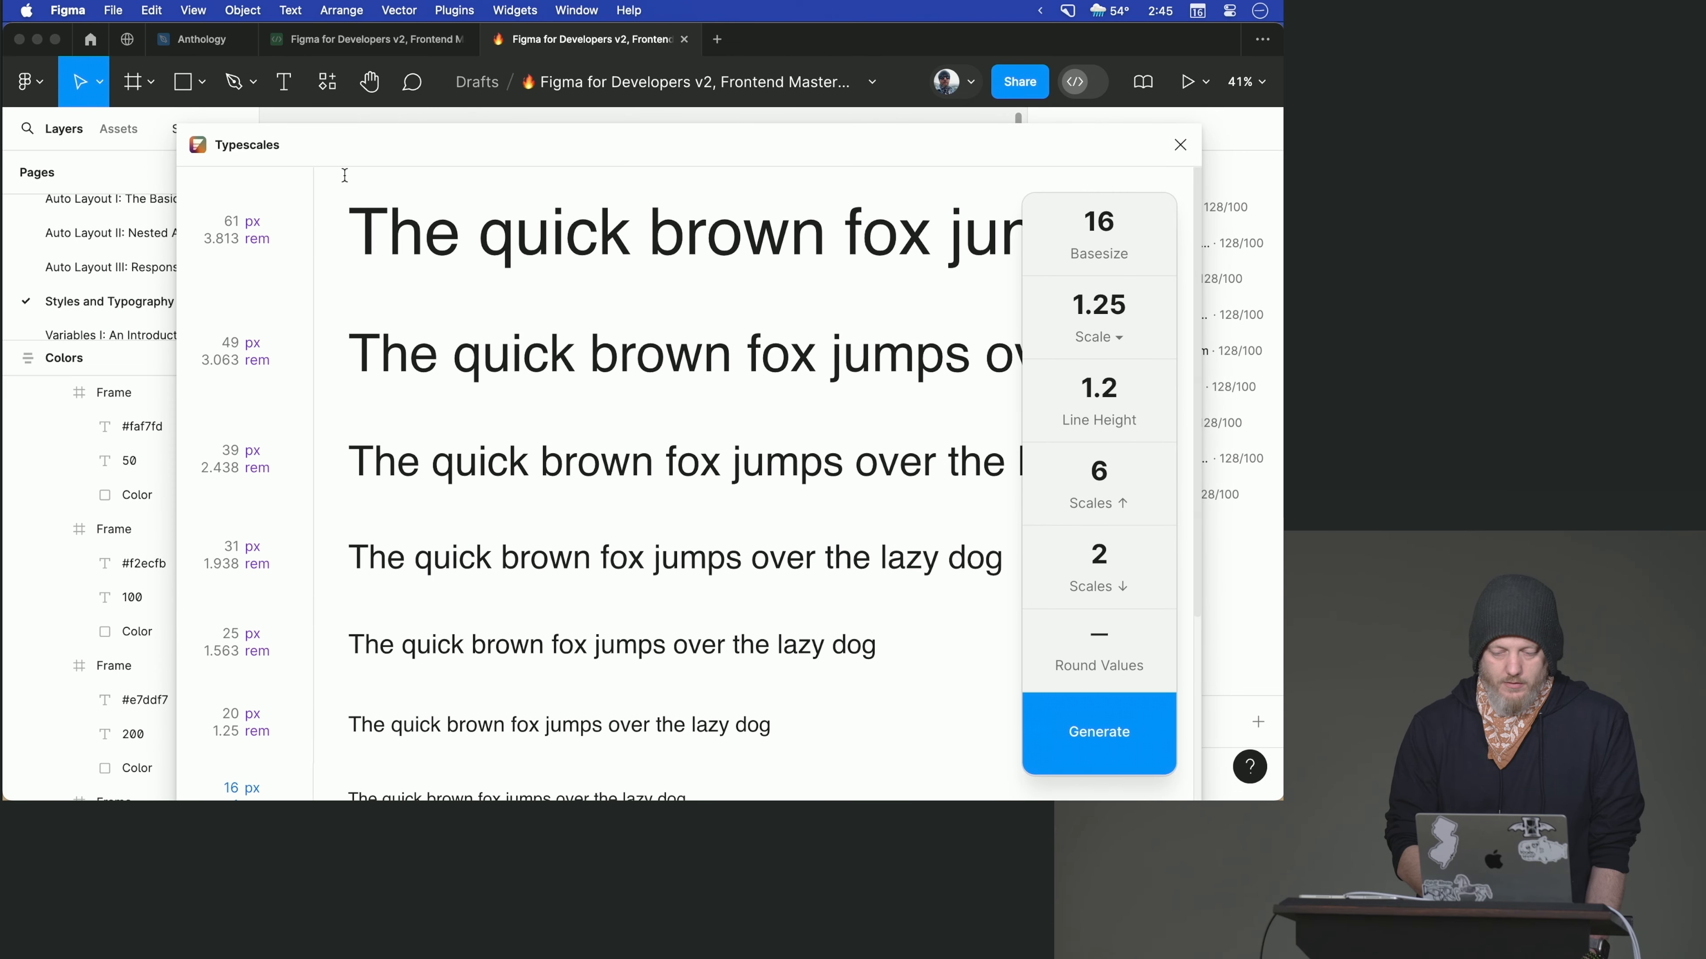
{"action": "left_click_drag", "start_coordinate": [679, 149], "coordinate": [654, 81]}
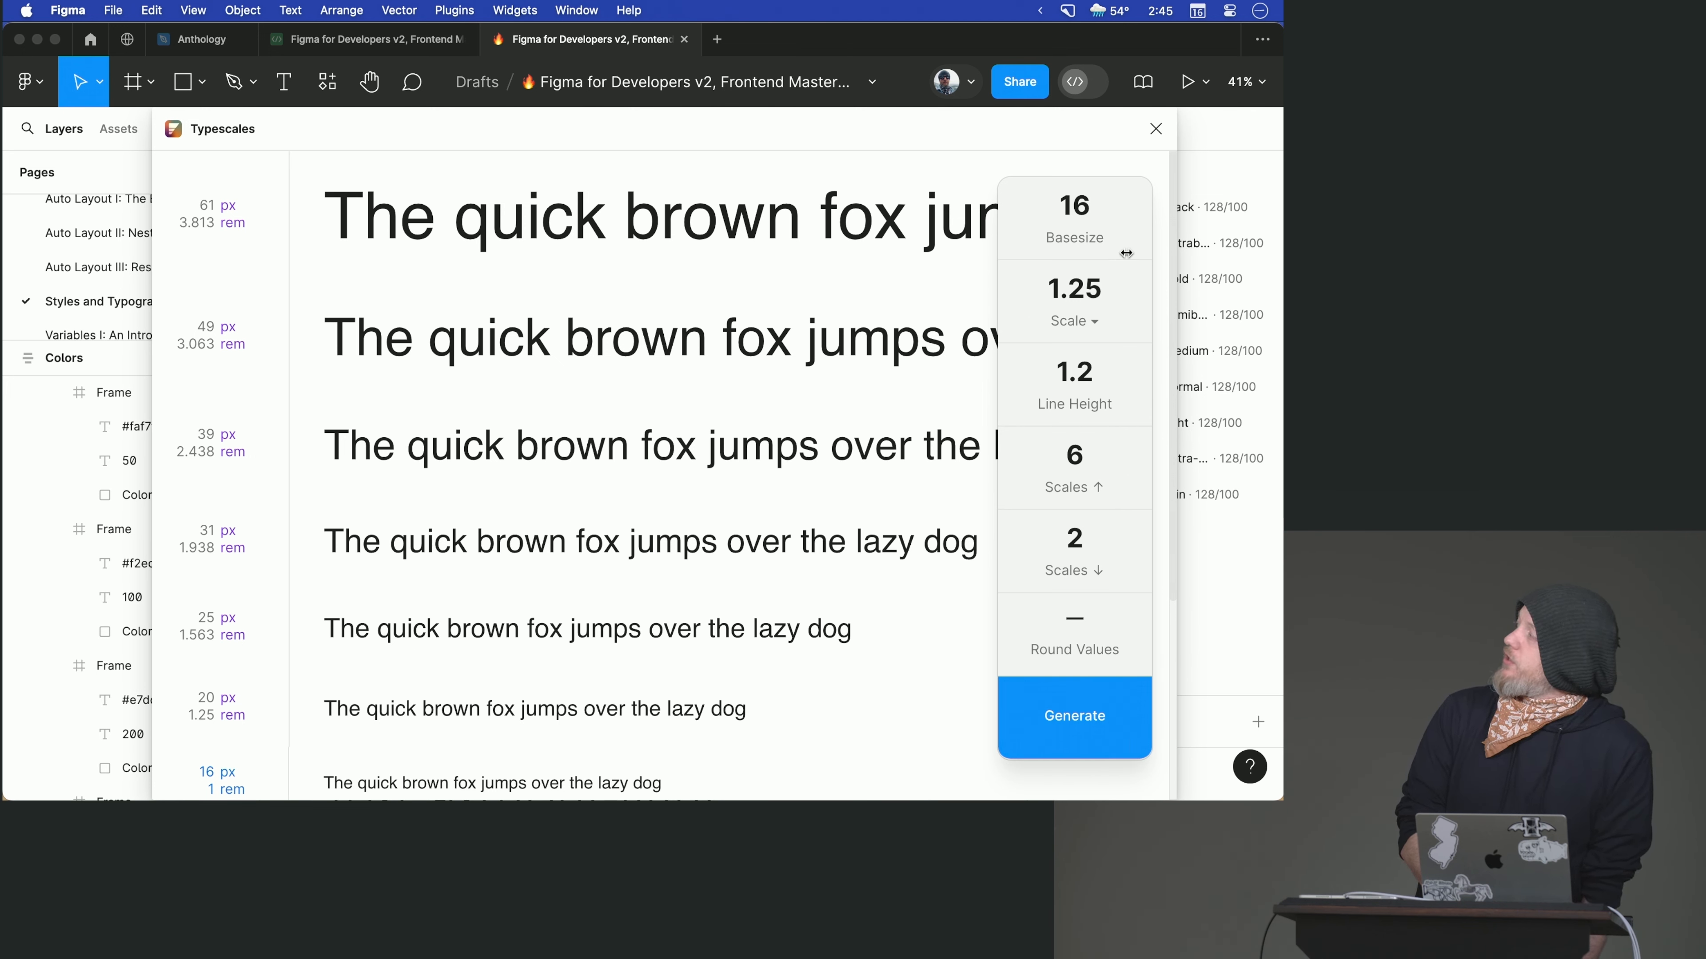
- Set the type scale ratio to Golden Ratio: ½ Increments (1.309)
{"action": "left_click", "coordinate": [1042, 217]}
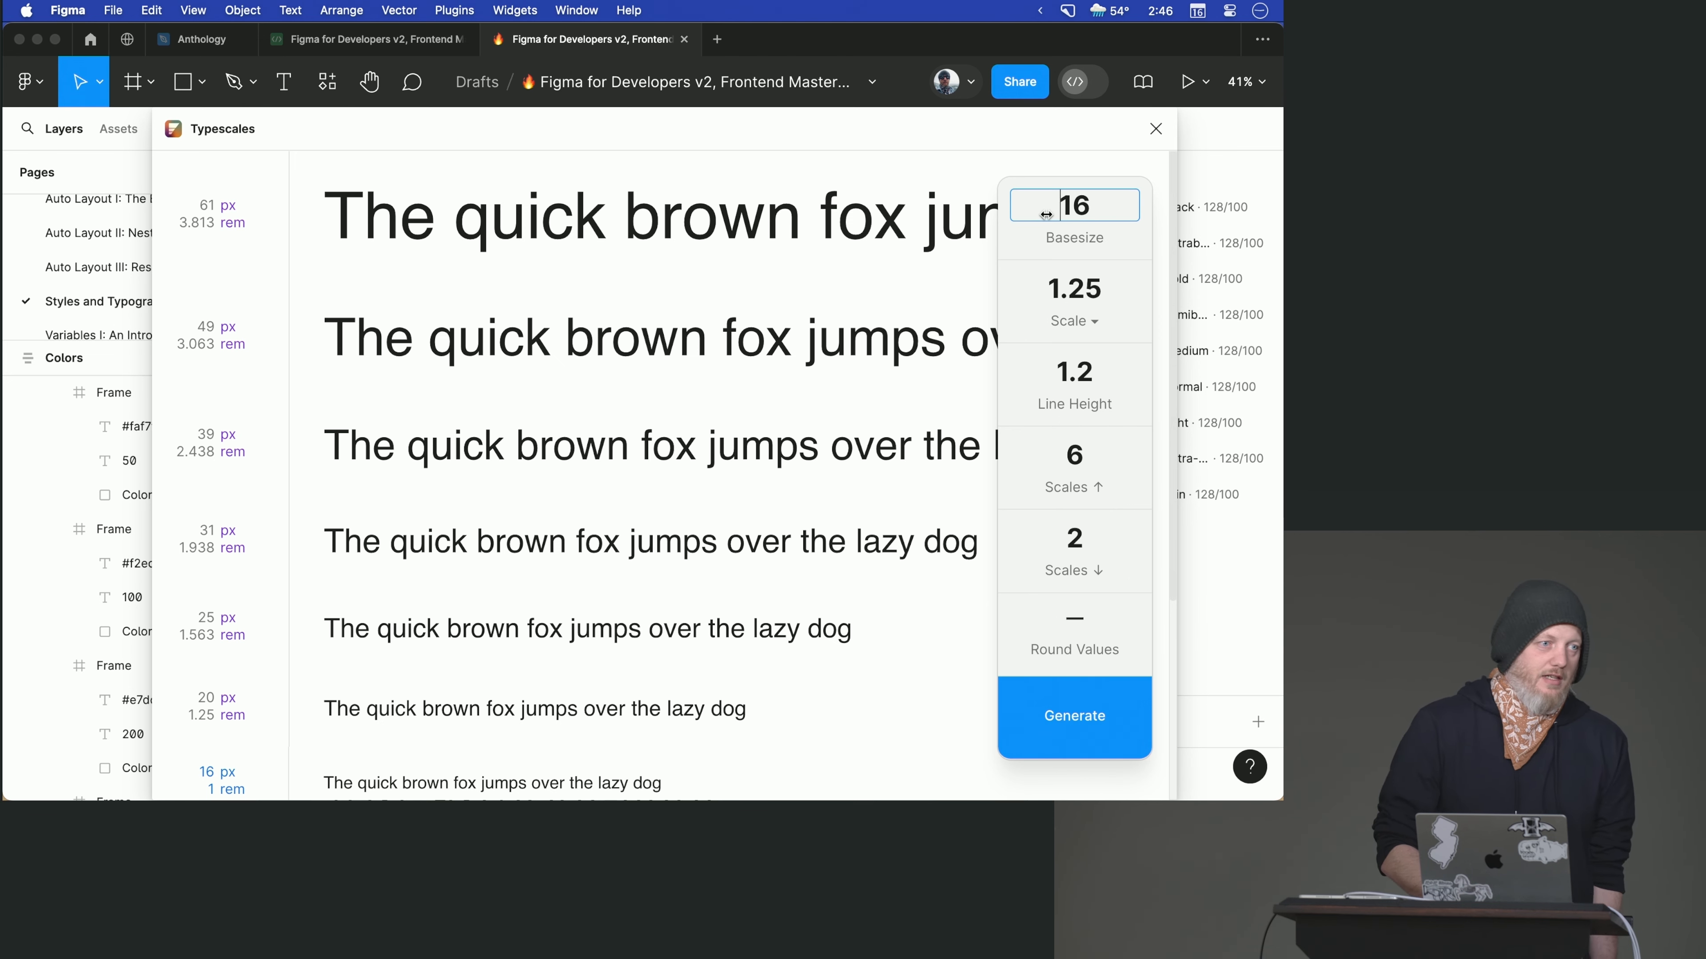
{"action": "left_click", "coordinate": [1087, 325]}
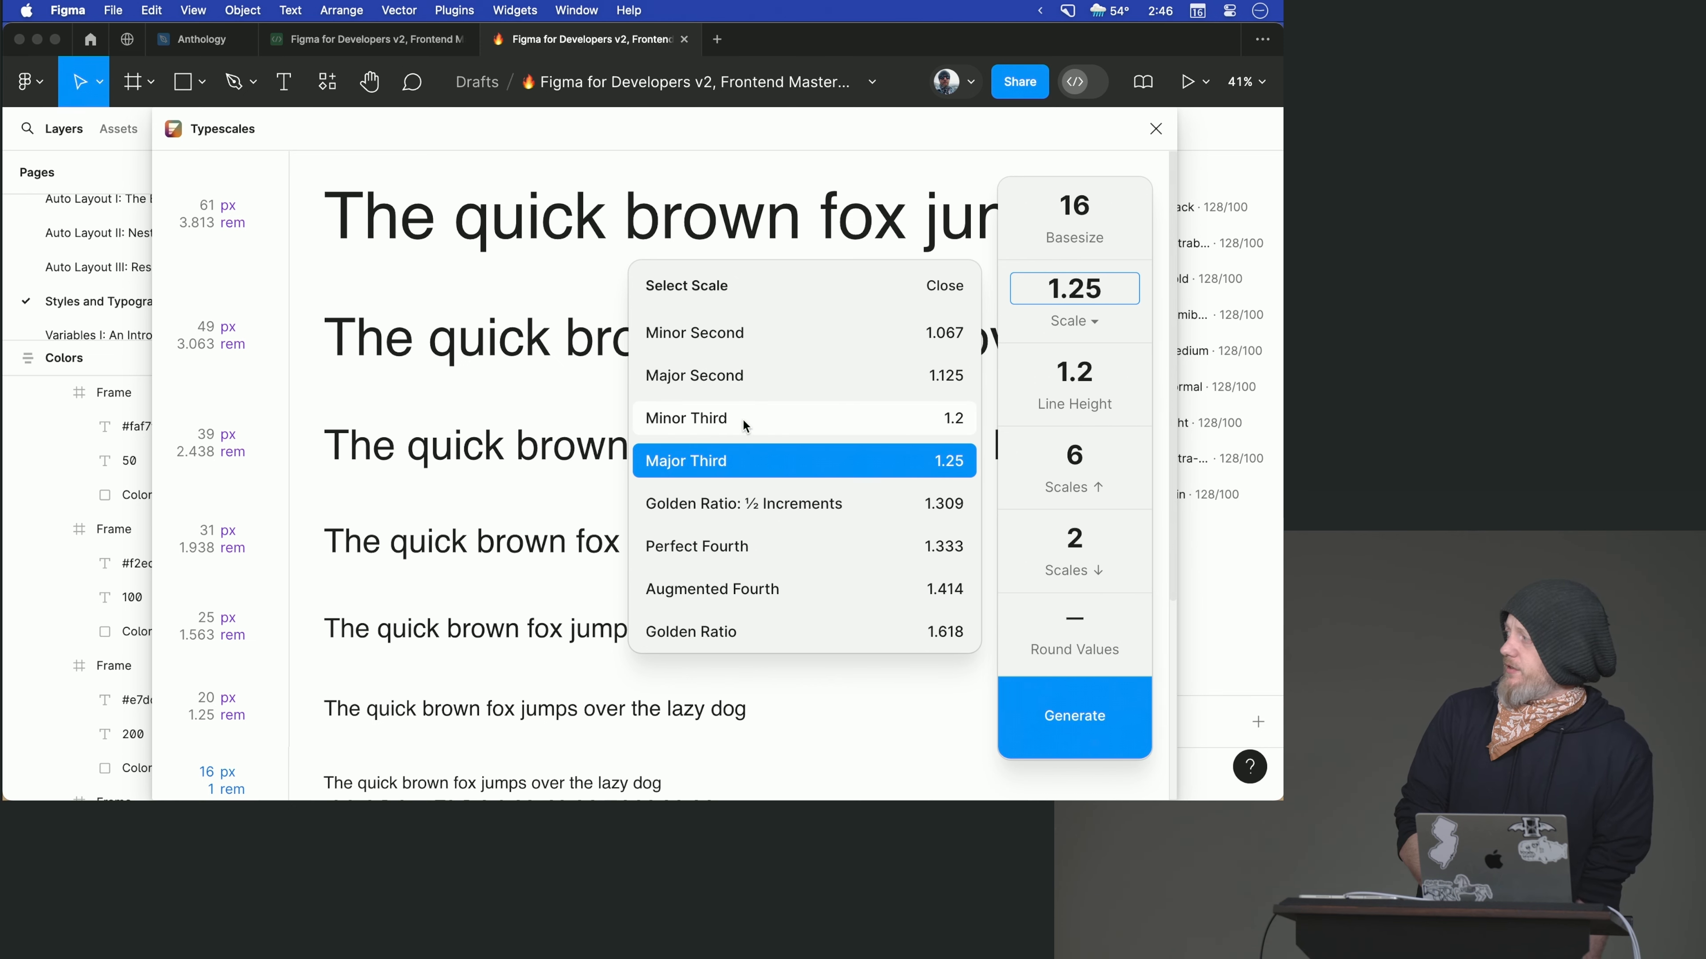
{"action": "left_click", "coordinate": [741, 508]}
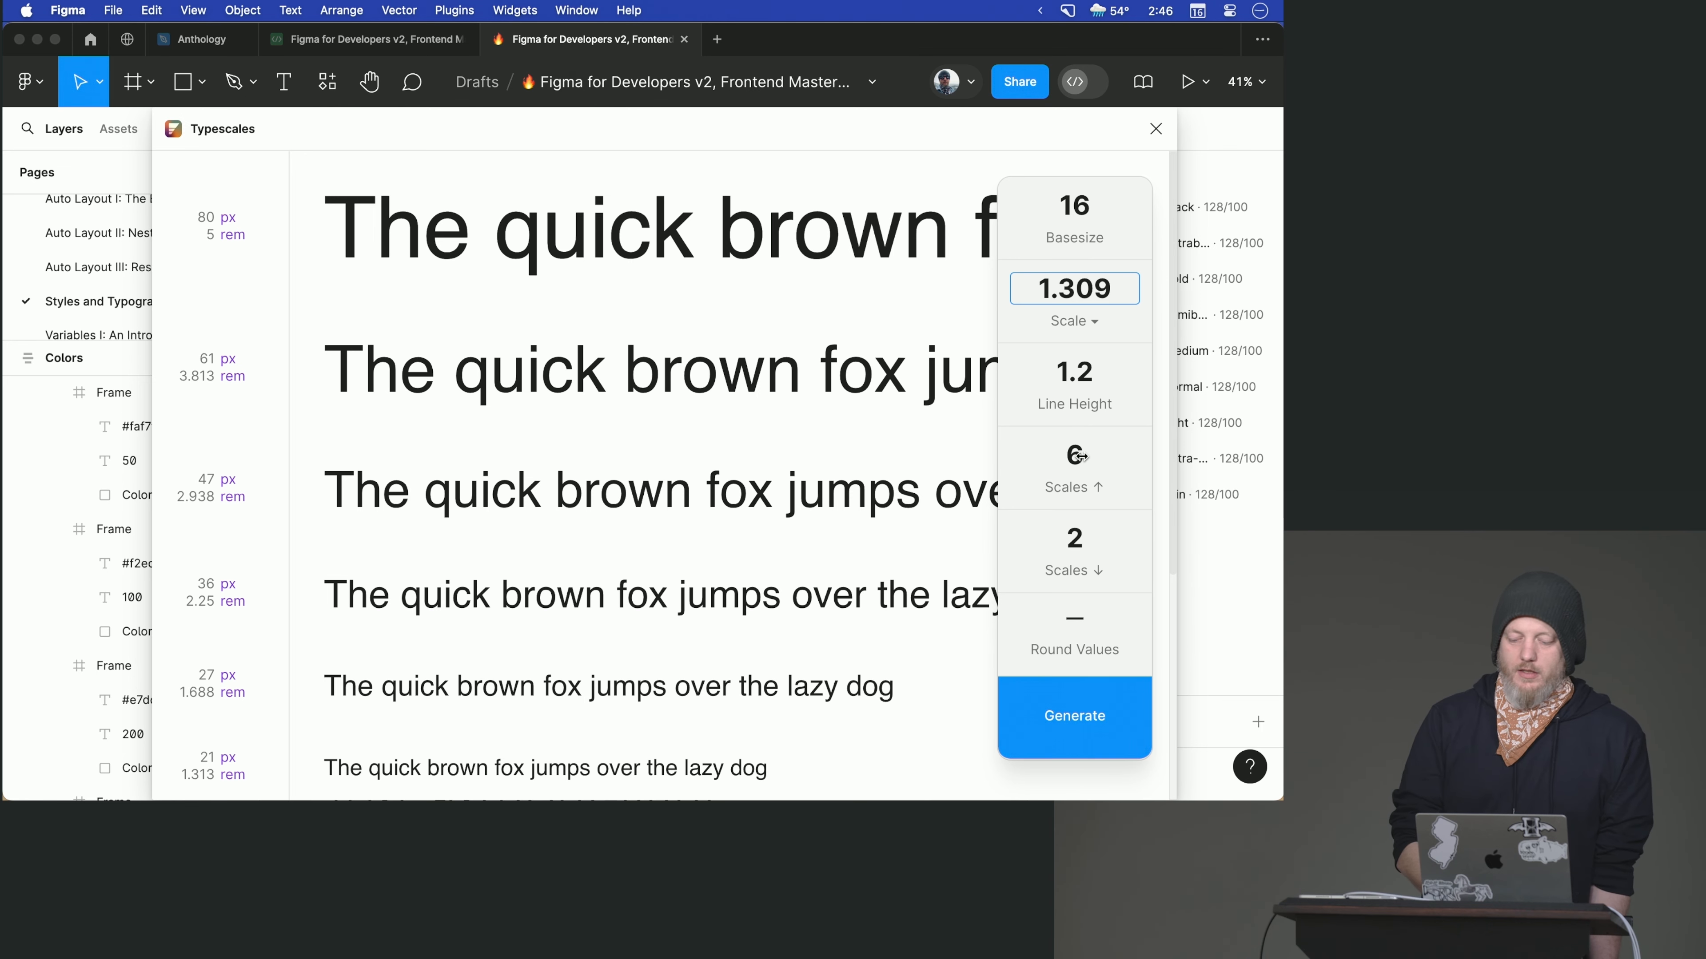
- Try turning off value rounding in the type scale, and turn it back on
{"action": "left_click", "coordinate": [1075, 617]}
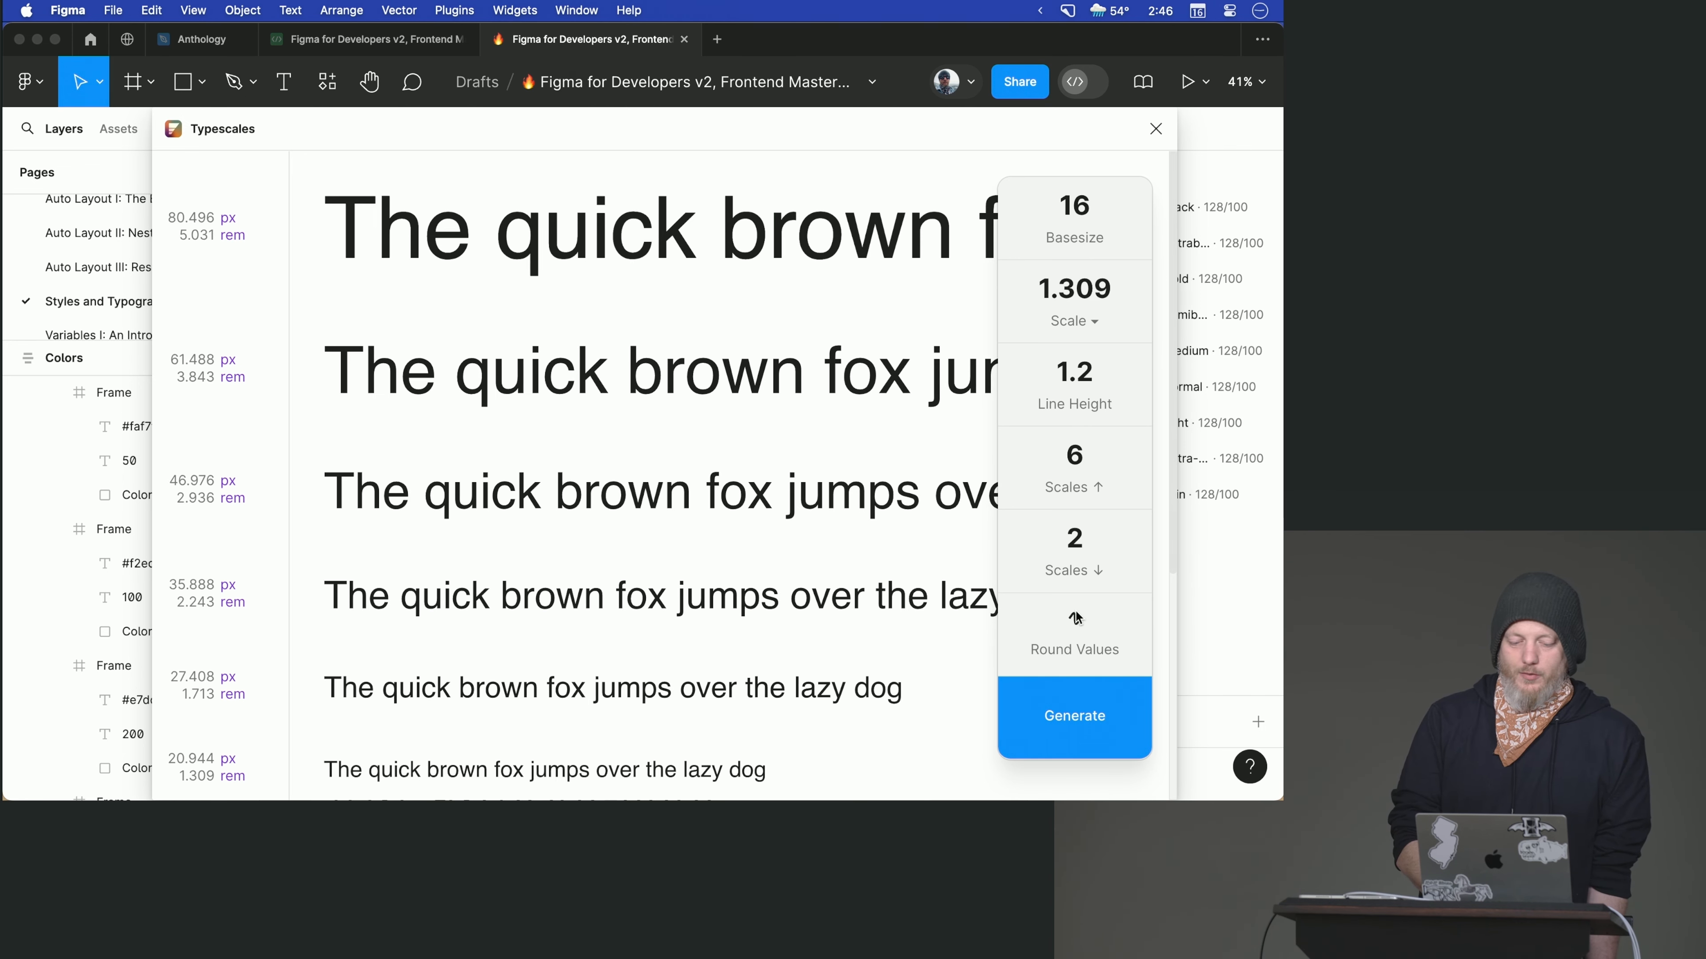
{"action": "left_click", "coordinate": [1074, 622]}
{"action": "left_click", "coordinate": [1076, 622]}
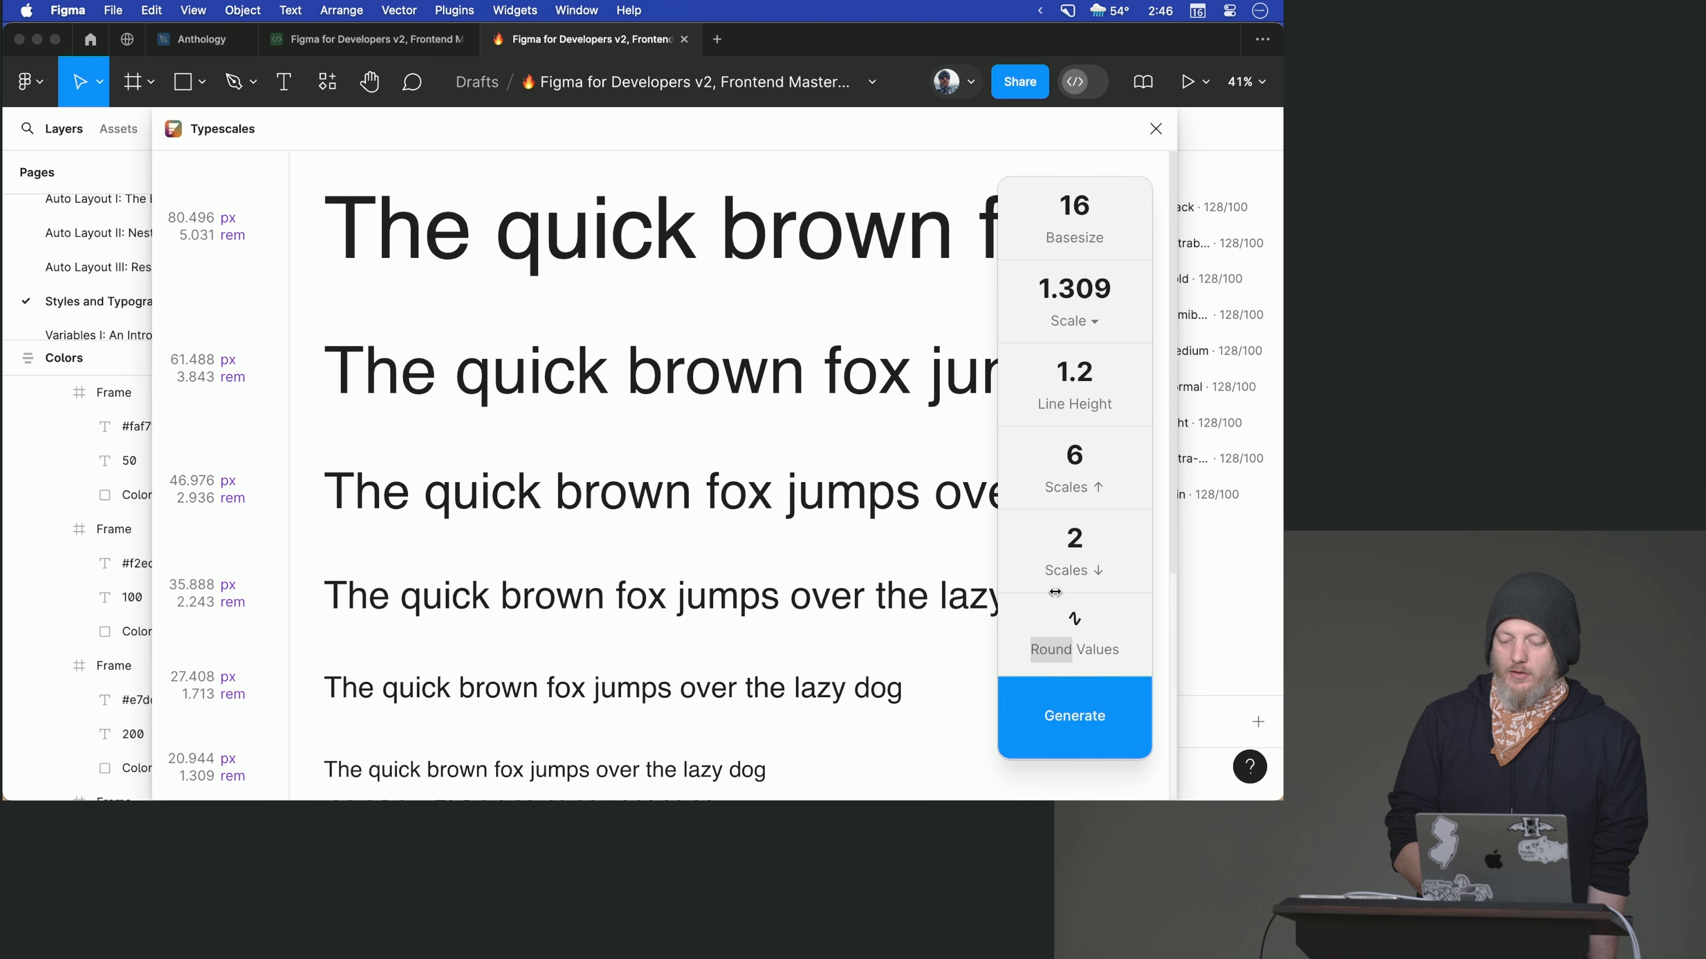
{"action": "left_click", "coordinate": [1073, 623]}
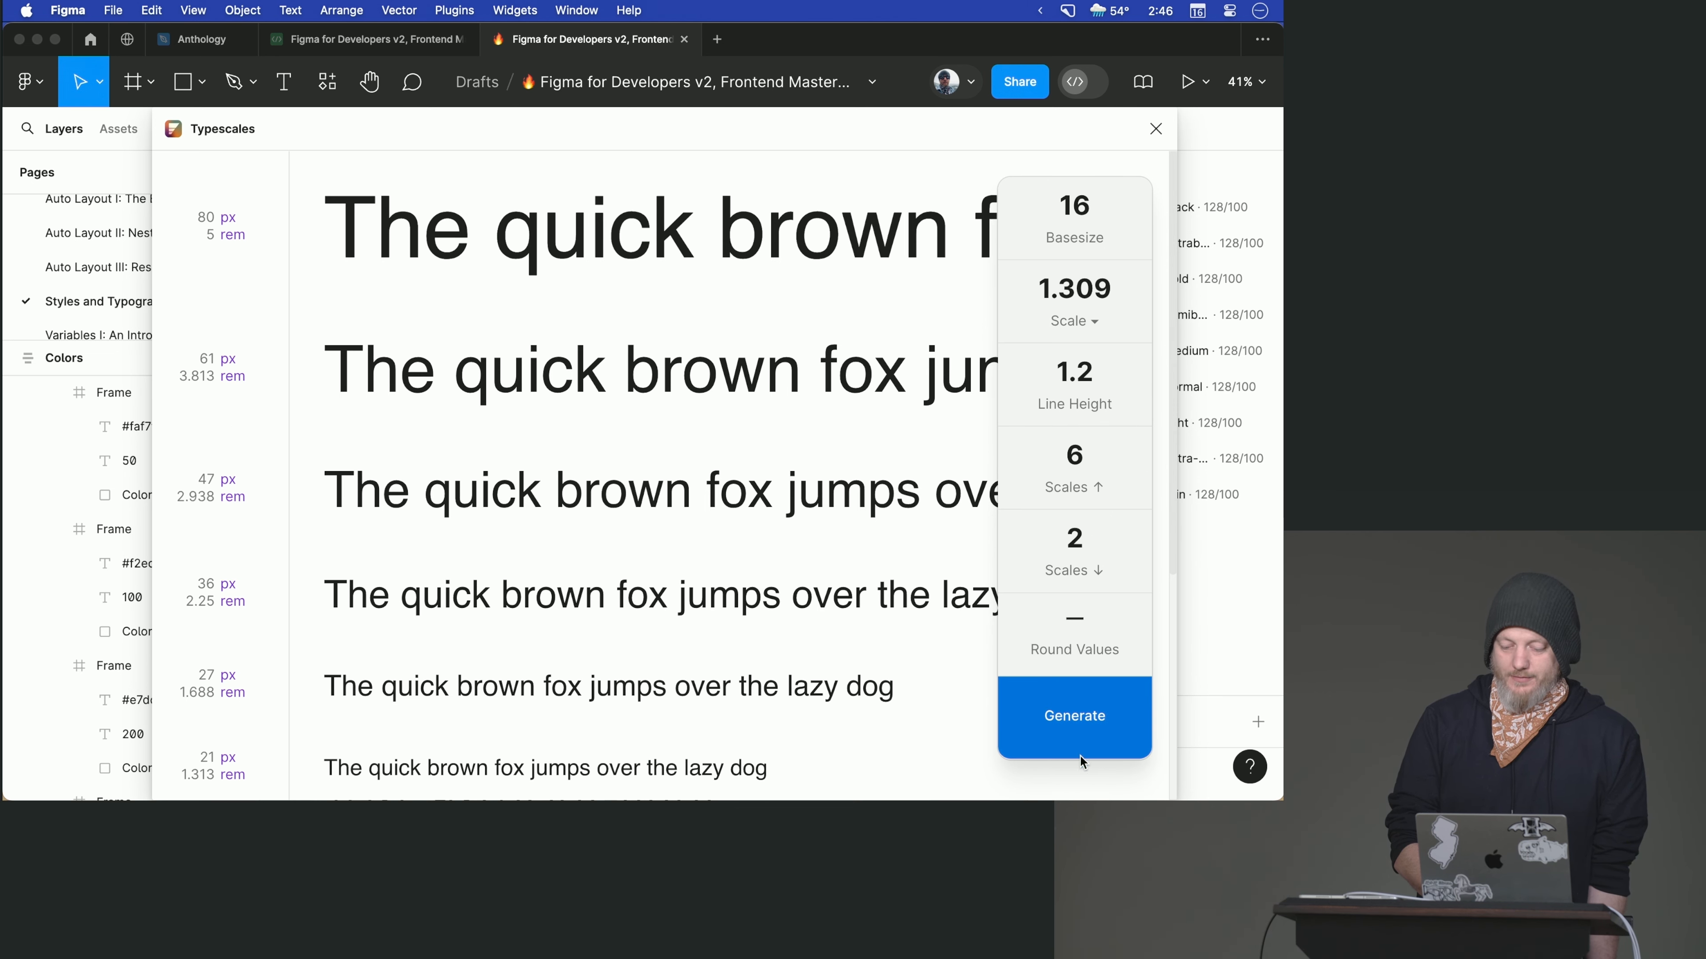
- Generate the type scale and move its frame to the empty canvas area above the Typography frame
{"action": "left_click", "coordinate": [1074, 721]}
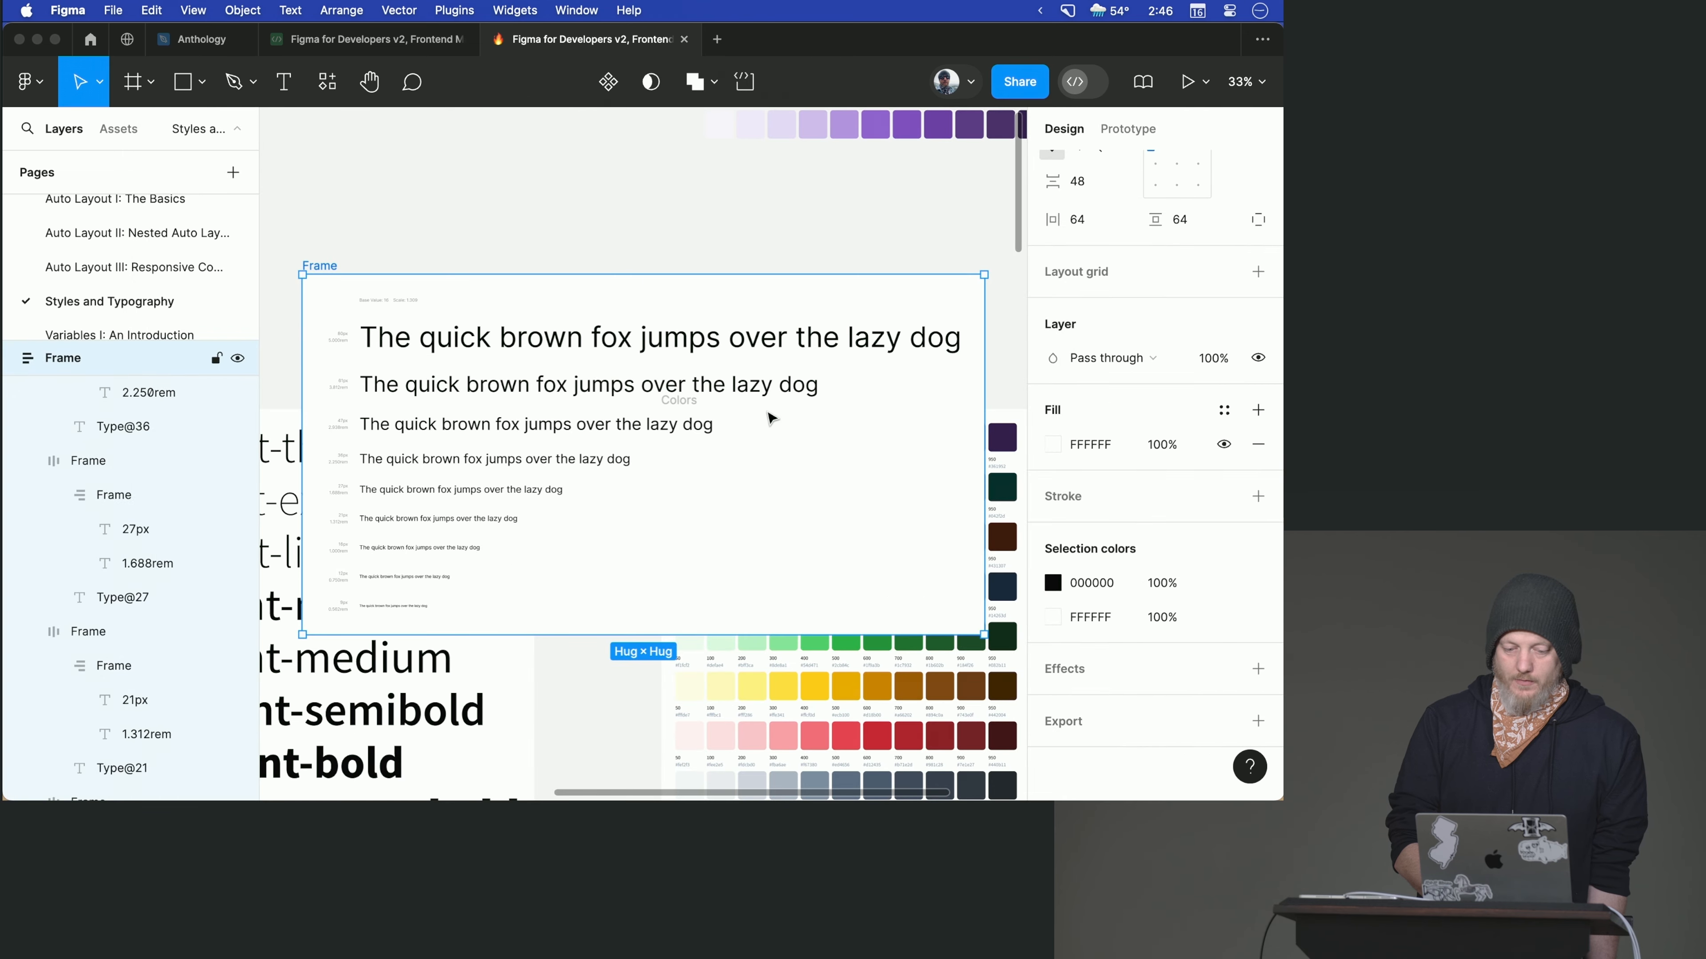
{"action": "left_click_drag", "start_coordinate": [329, 266], "coordinate": [389, 184]}
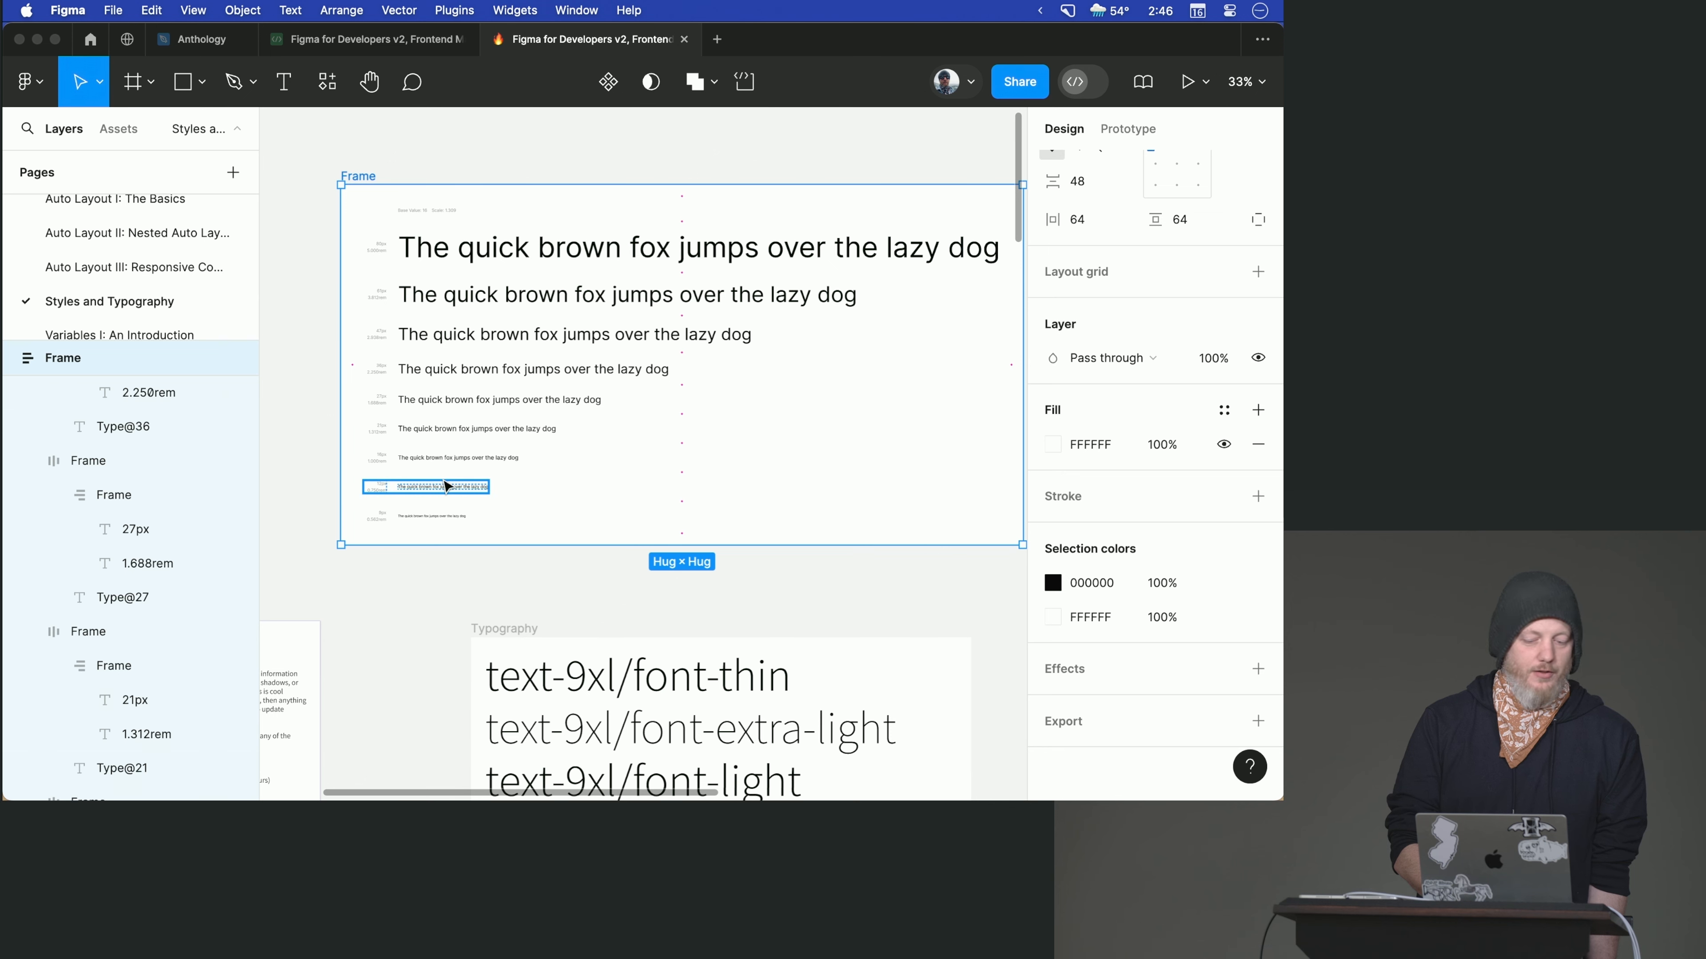
- Select the Type@80 text layer in the first row of the generated type scale frame
{"action": "mouse_move", "coordinate": [463, 538]}
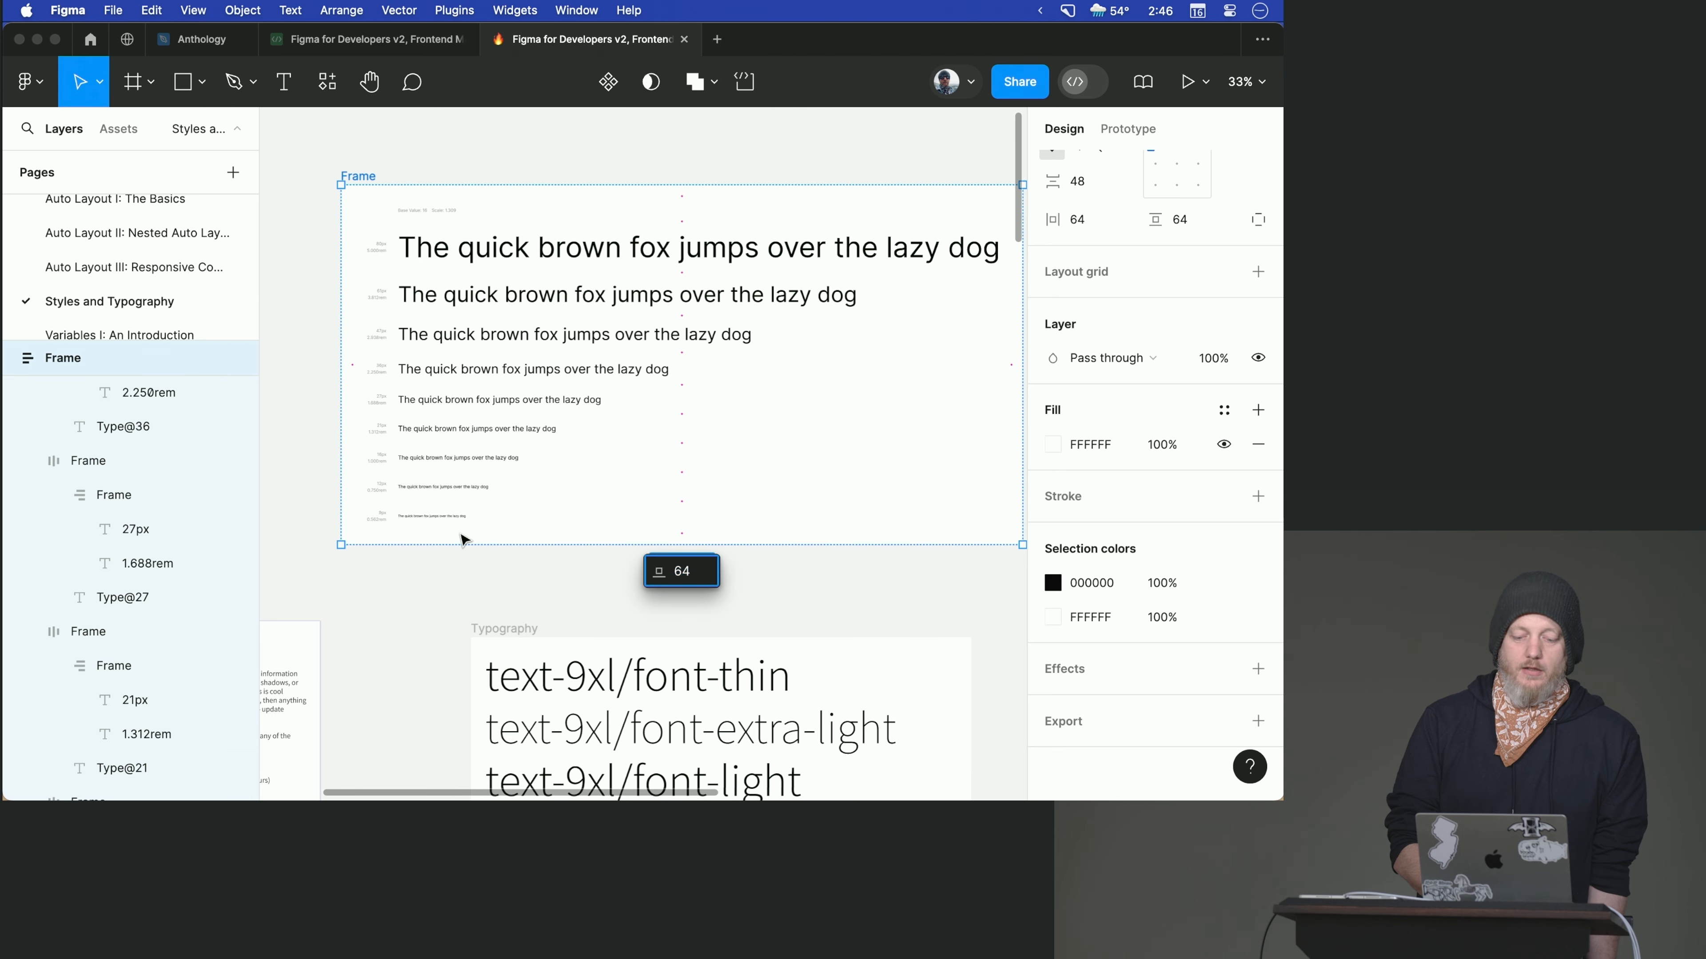
{"action": "left_click", "coordinate": [499, 220]}
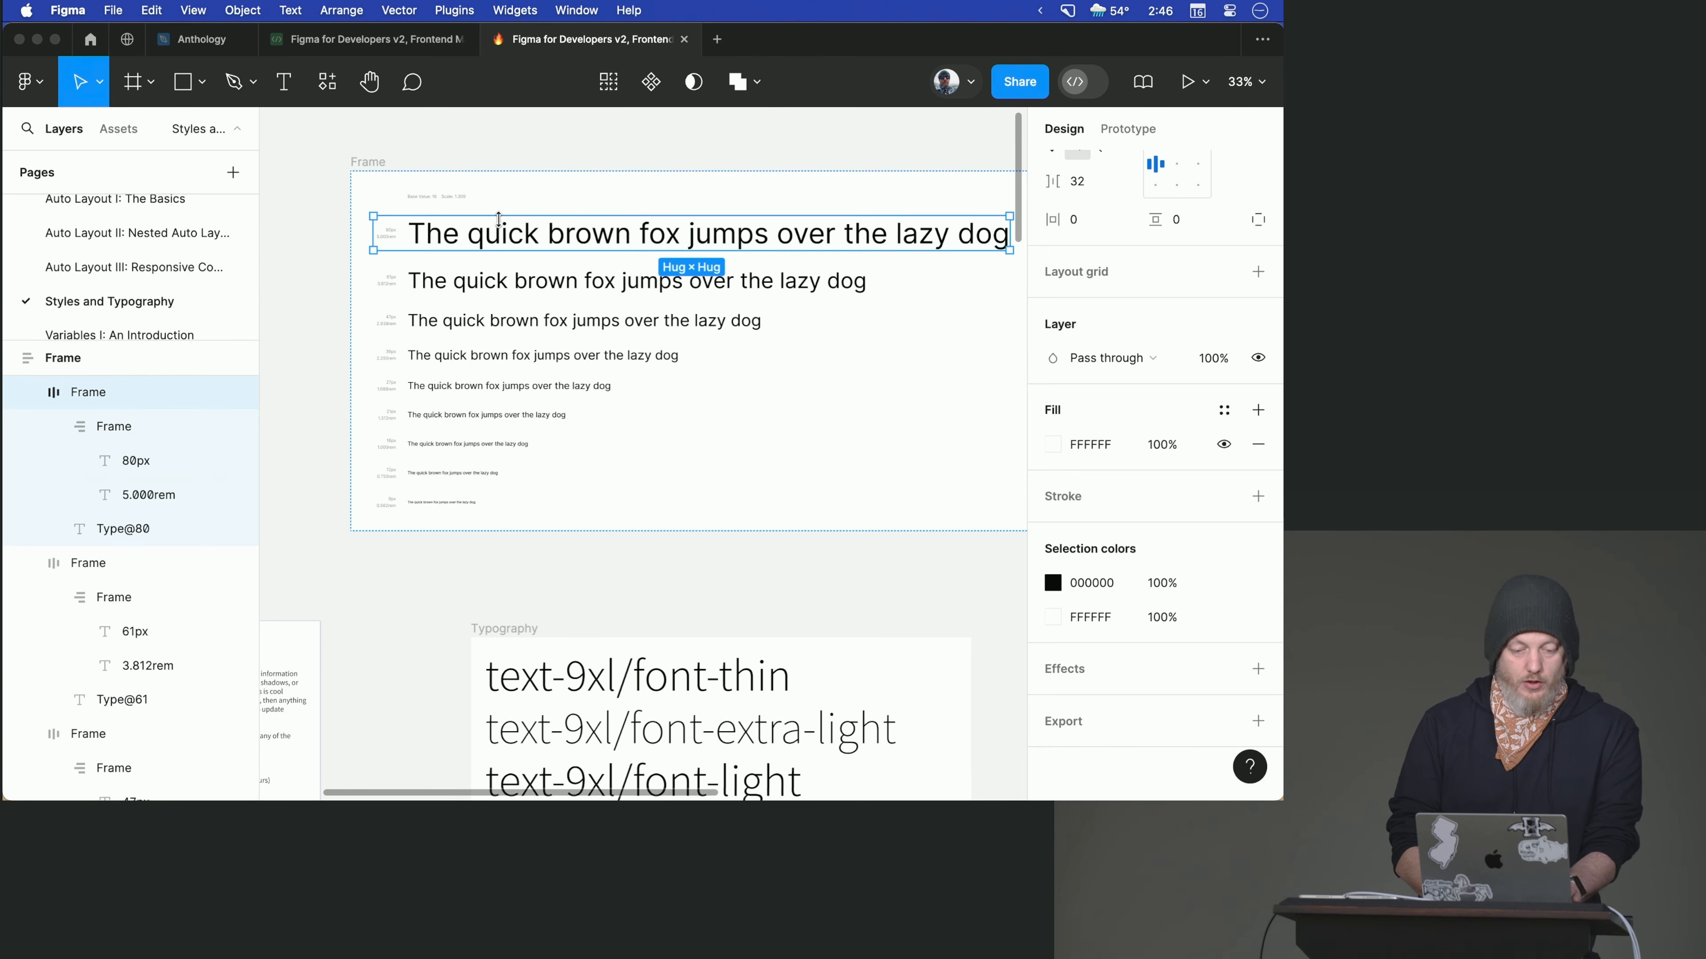
{"action": "left_click", "coordinate": [111, 534]}
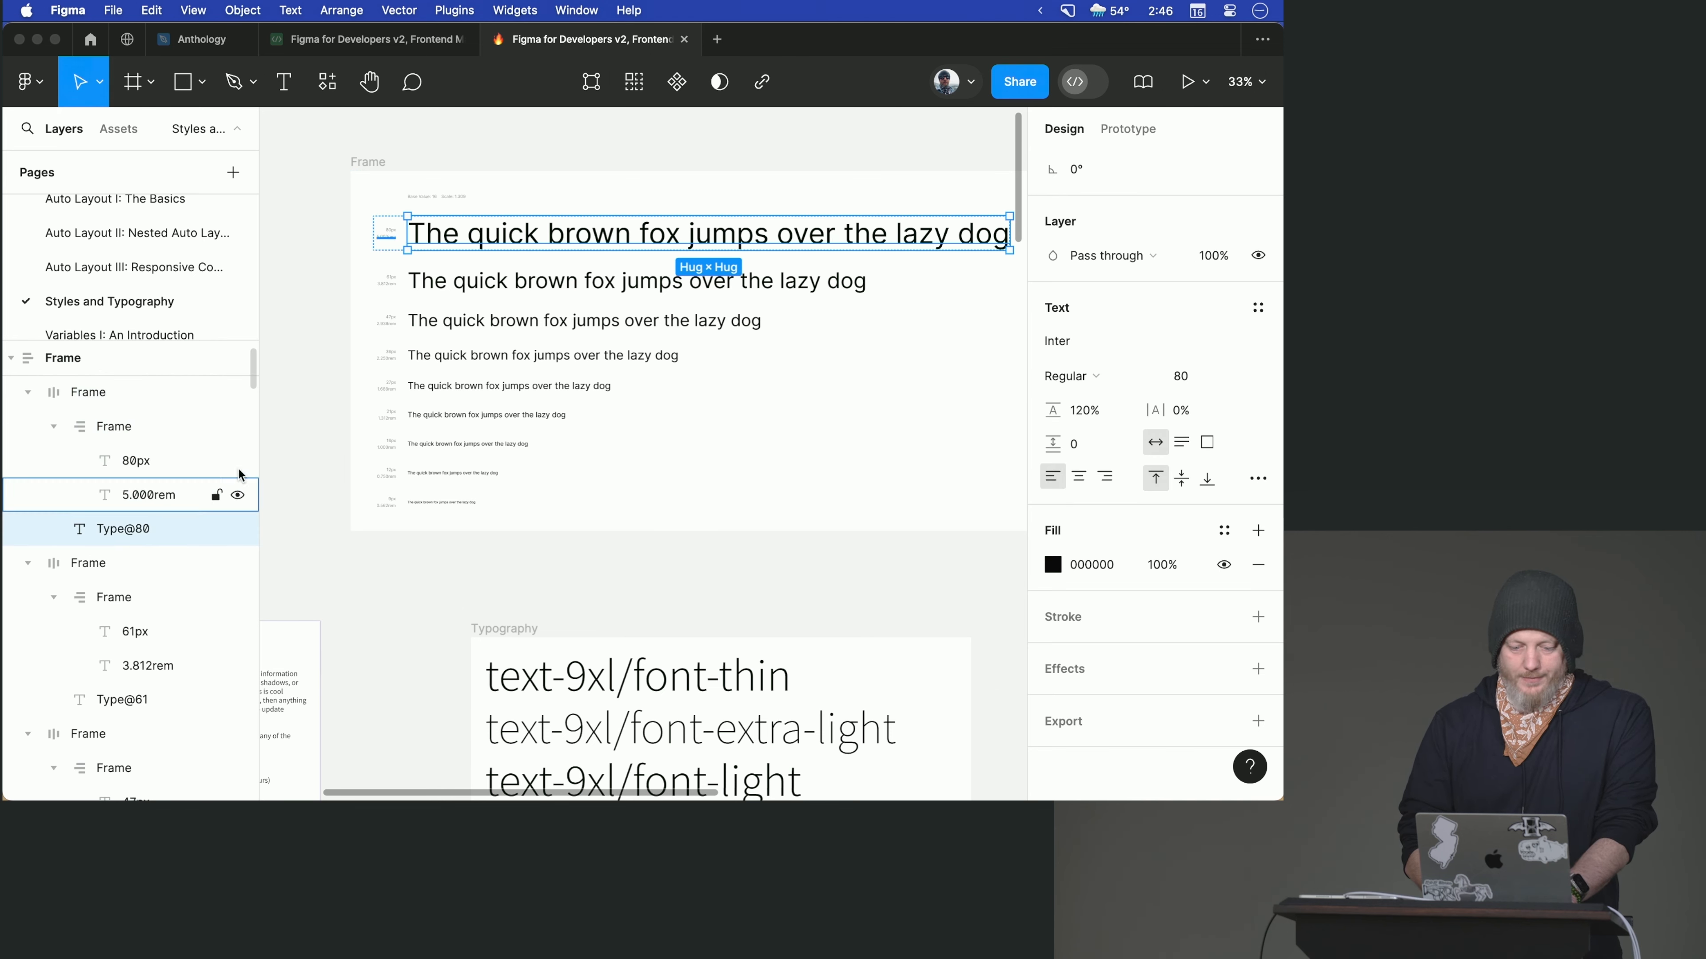
- Move the generated type scale frame farther above the Typography frame and select all nine sample sentence text layers in it
{"action": "left_click", "coordinate": [606, 482]}
{"action": "left_click_drag", "start_coordinate": [469, 517], "coordinate": [578, 389]}
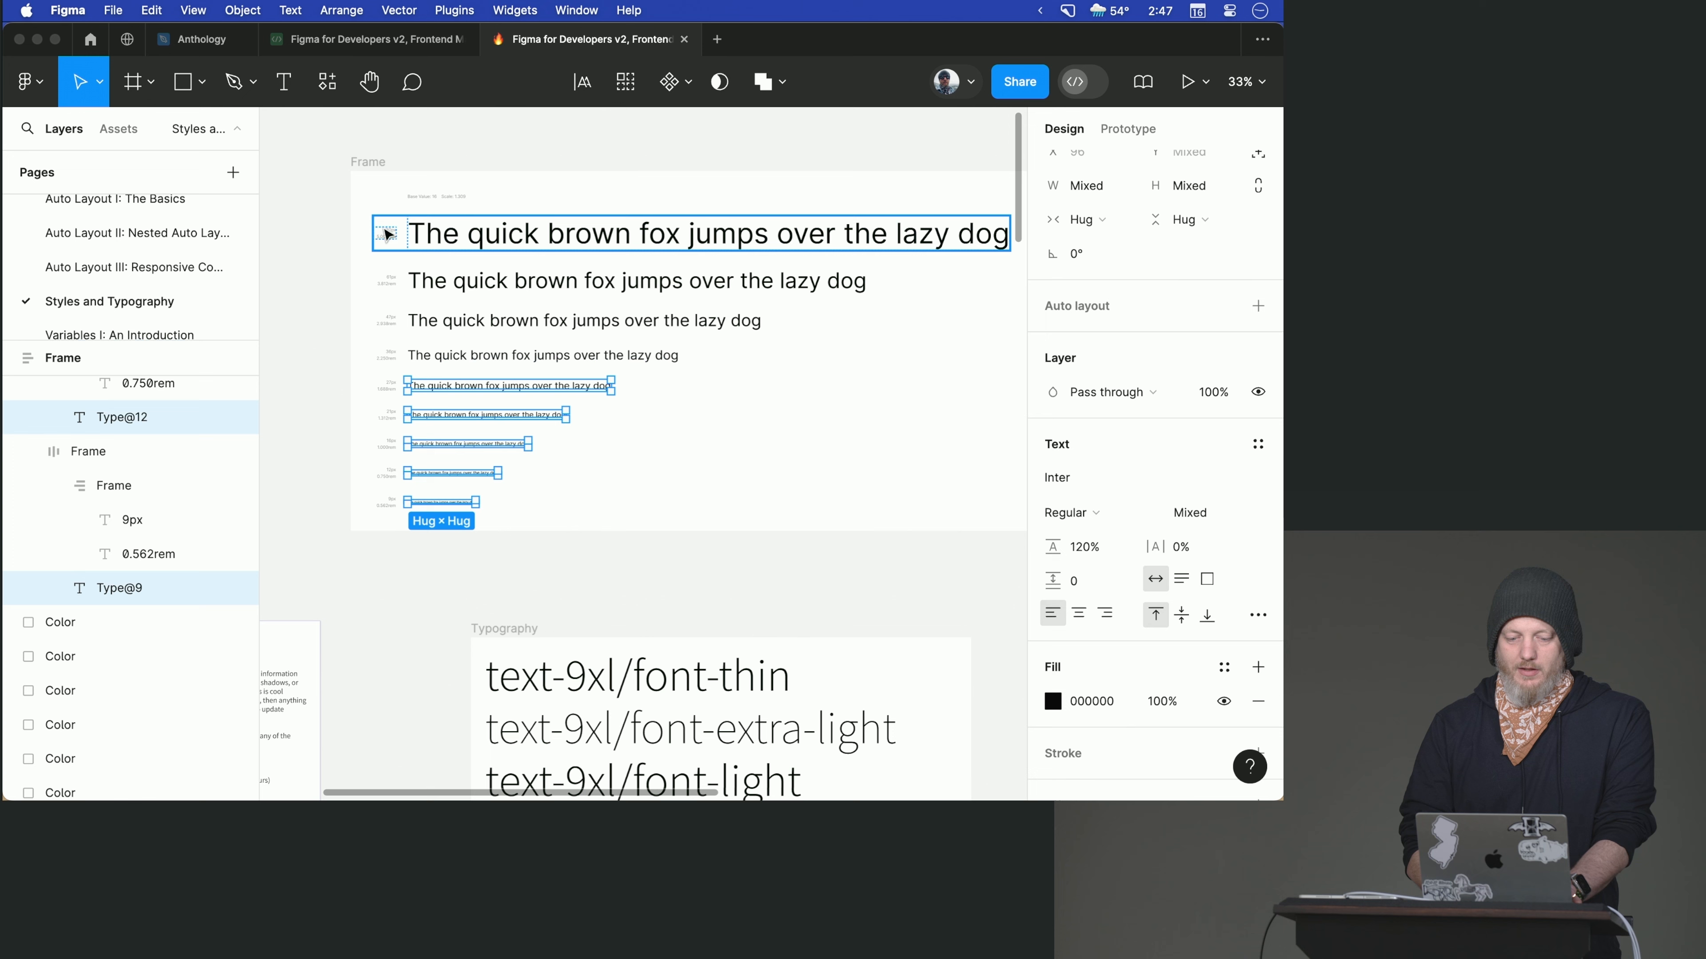
{"action": "left_click_drag", "start_coordinate": [369, 164], "coordinate": [309, 147]}
{"action": "left_click", "coordinate": [382, 500]}
{"action": "left_click_drag", "start_coordinate": [382, 501], "coordinate": [582, 216]}
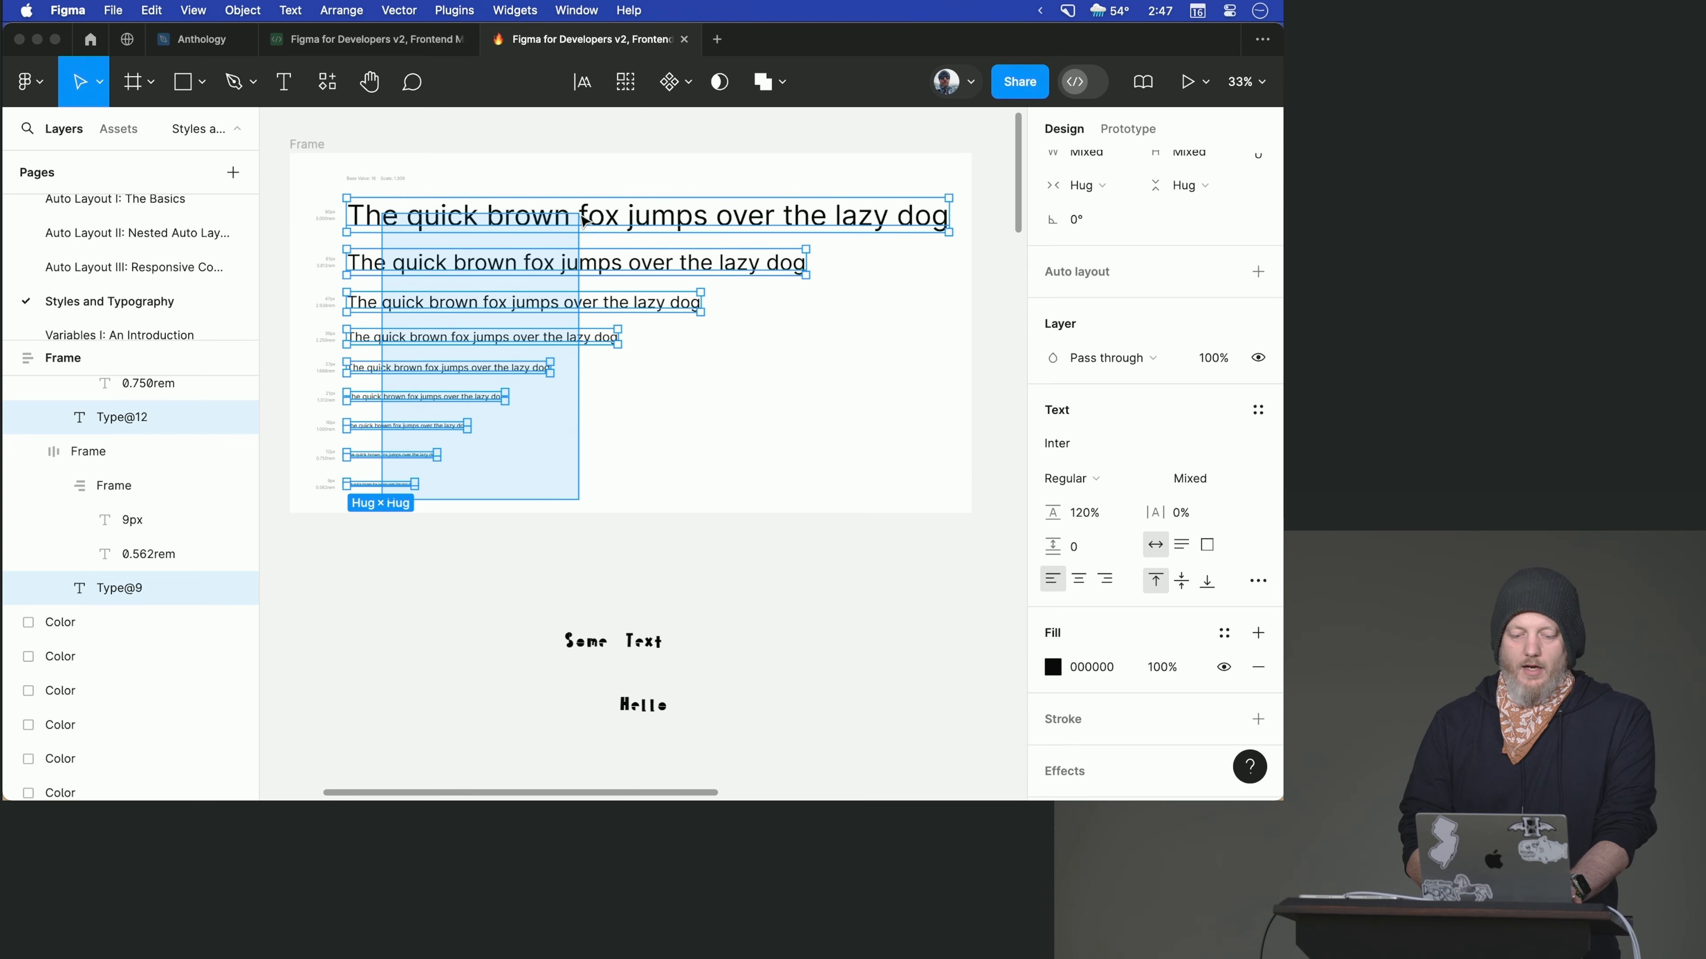
{"action": "left_click_drag", "start_coordinate": [583, 220], "coordinate": [584, 224]}
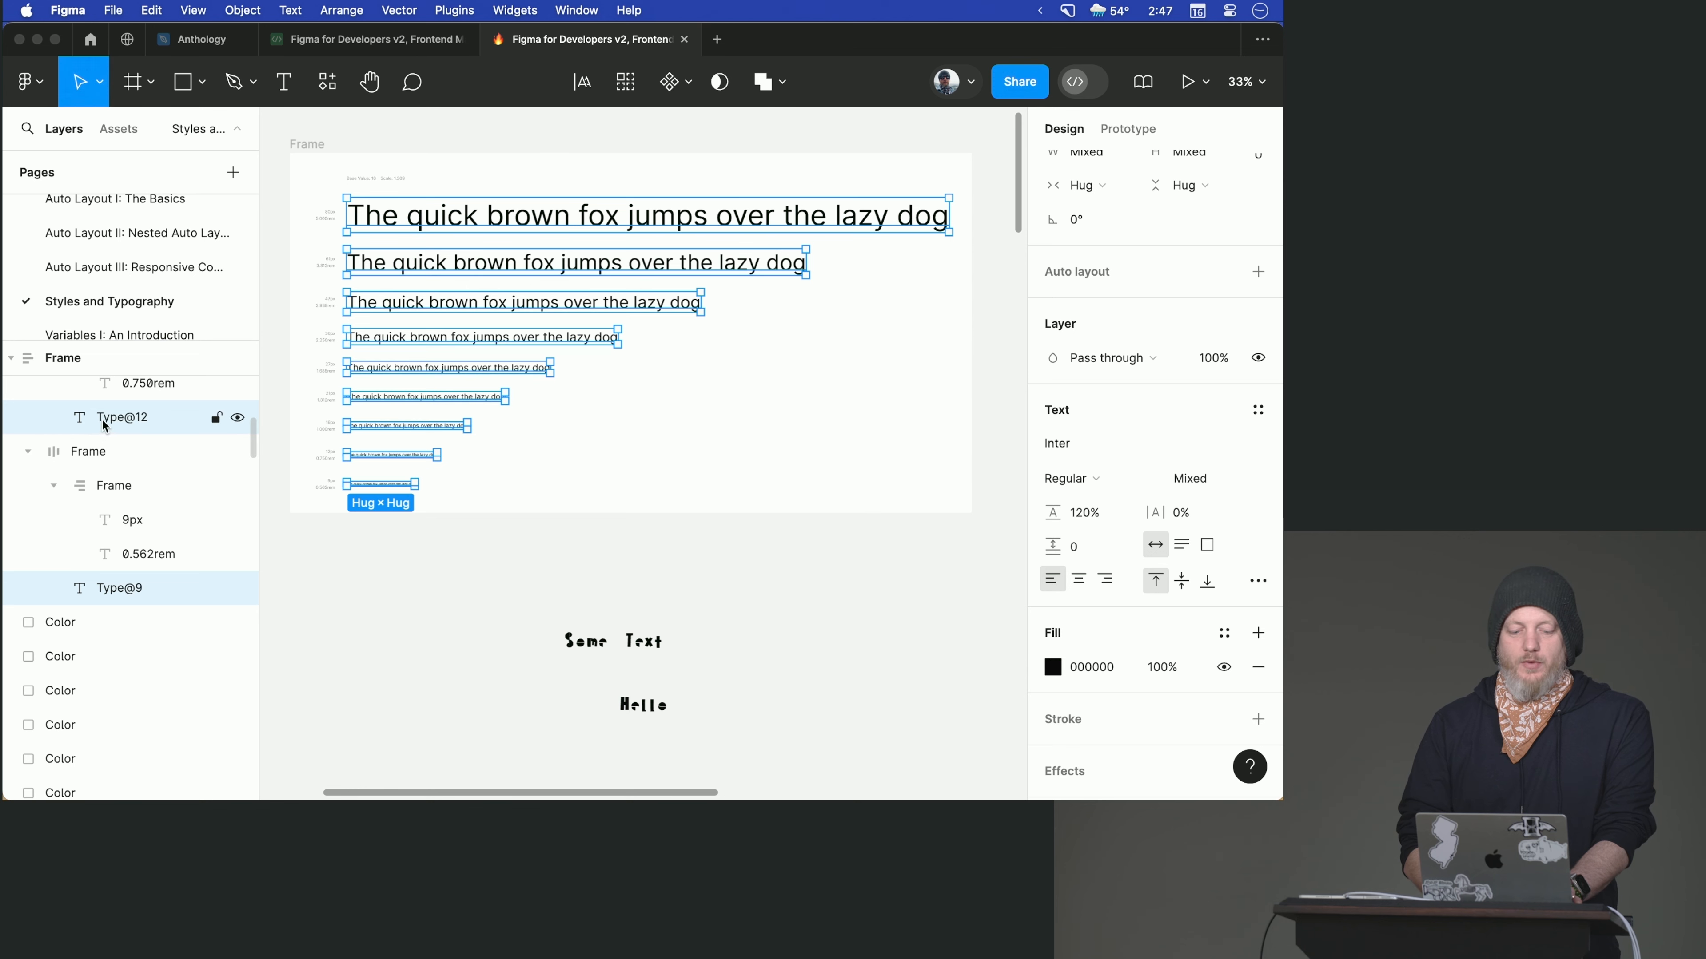
- Batch rename the nine selected text layers, replacing "Type@" with "text-rem-" in their names
{"action": "scroll", "coordinate": [106, 433], "scroll_direction": "up", "scroll_amount": 5}
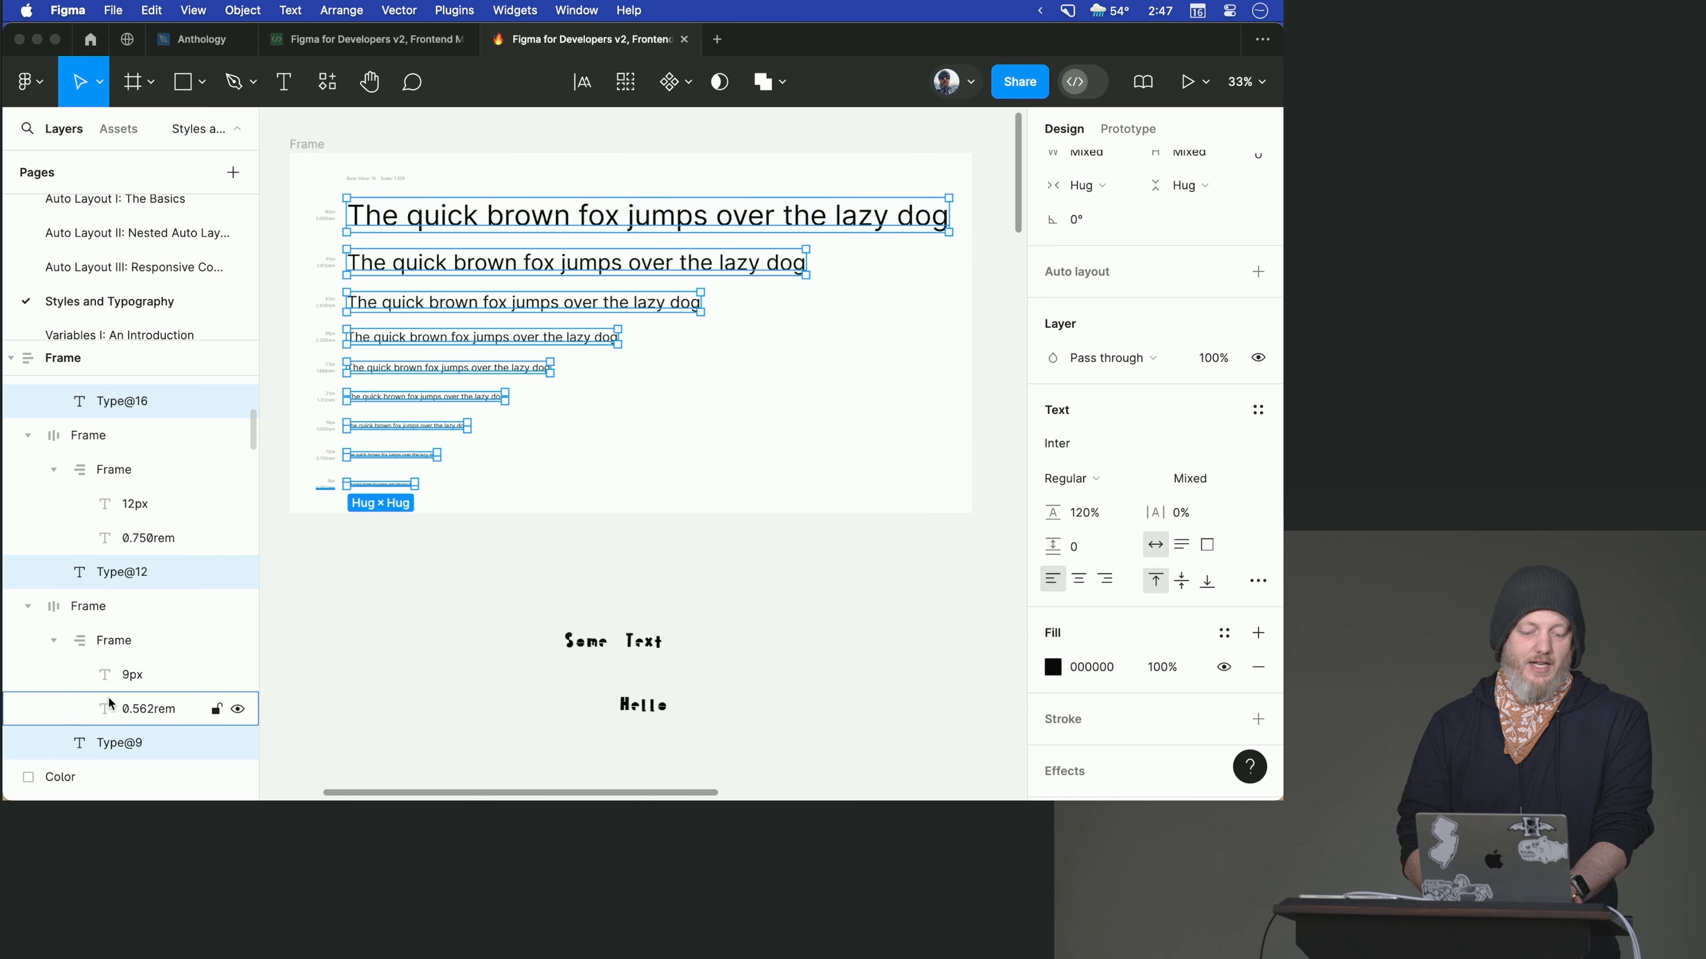
{"action": "scroll", "coordinate": [112, 571], "scroll_direction": "up", "scroll_amount": 1}
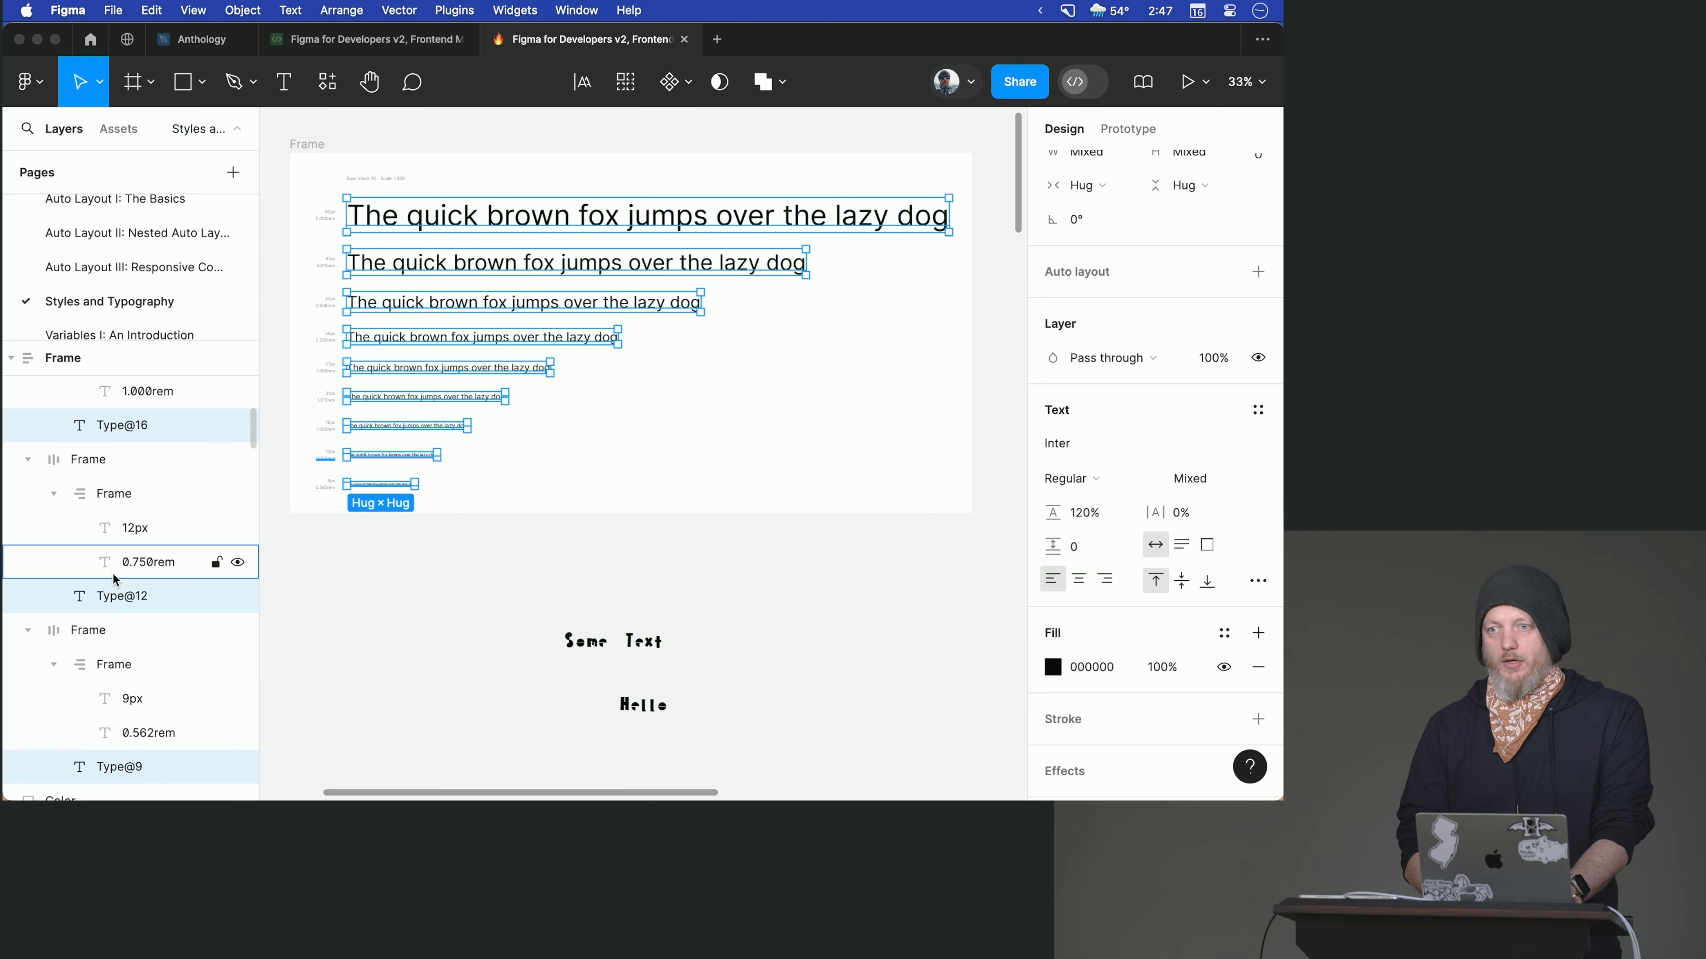
{"action": "key", "text": "super+r"}
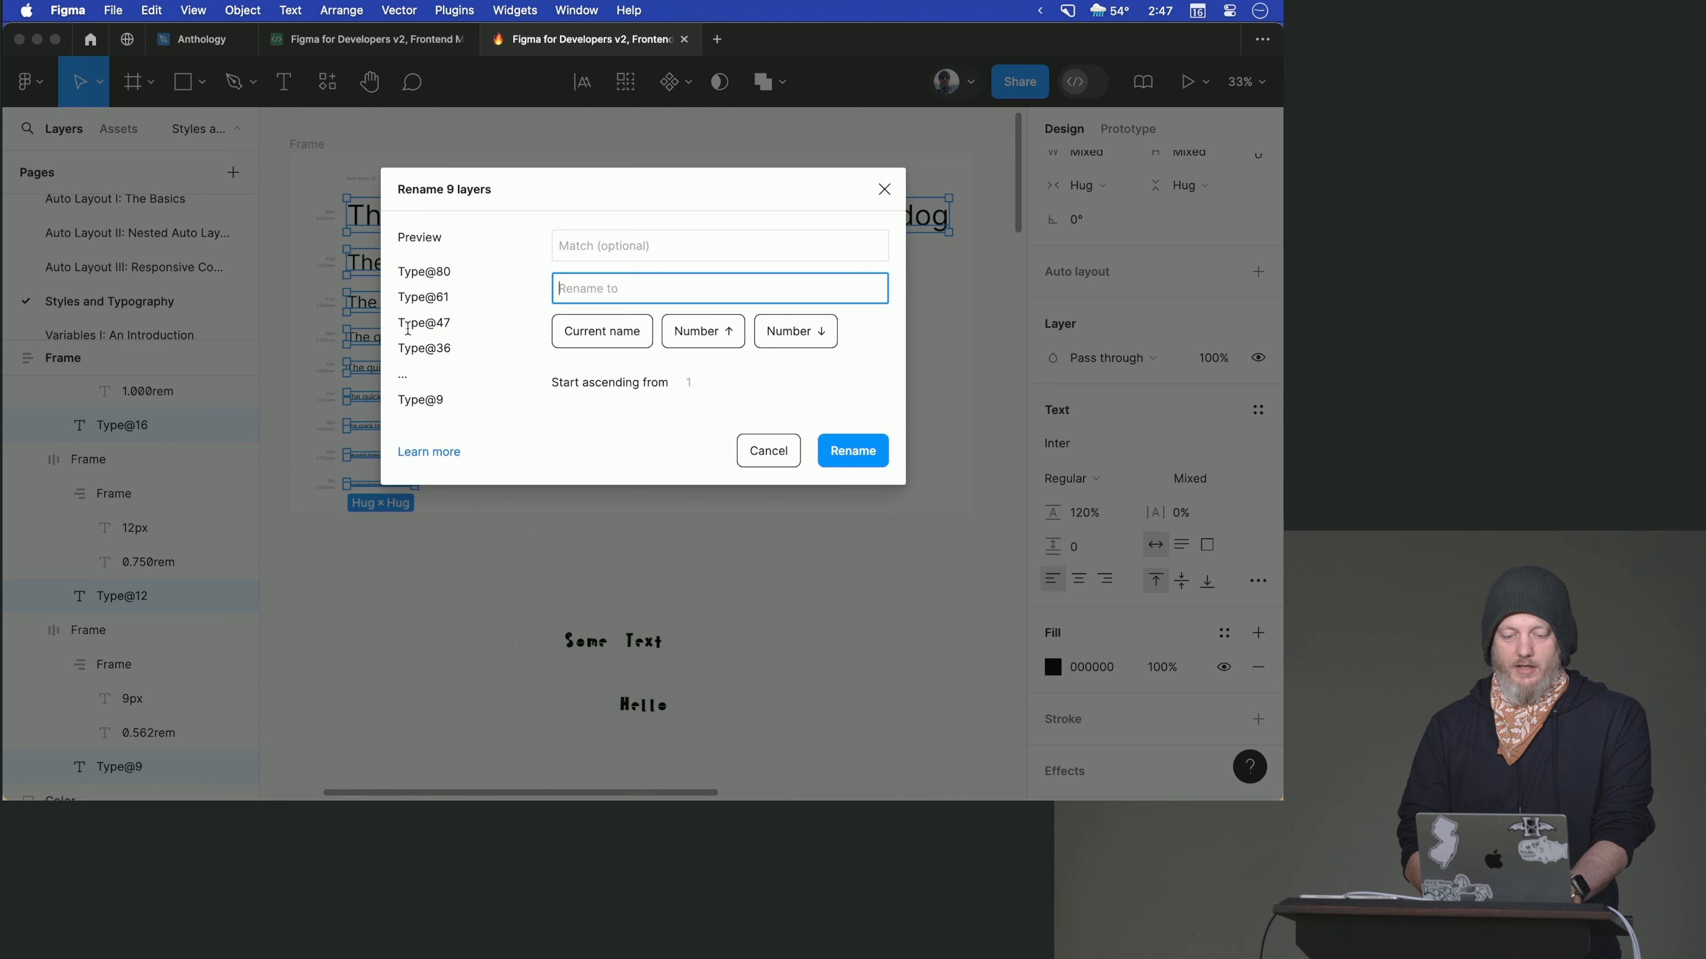
{"action": "left_click", "coordinate": [570, 247]}
{"action": "type", "text": "Type"}
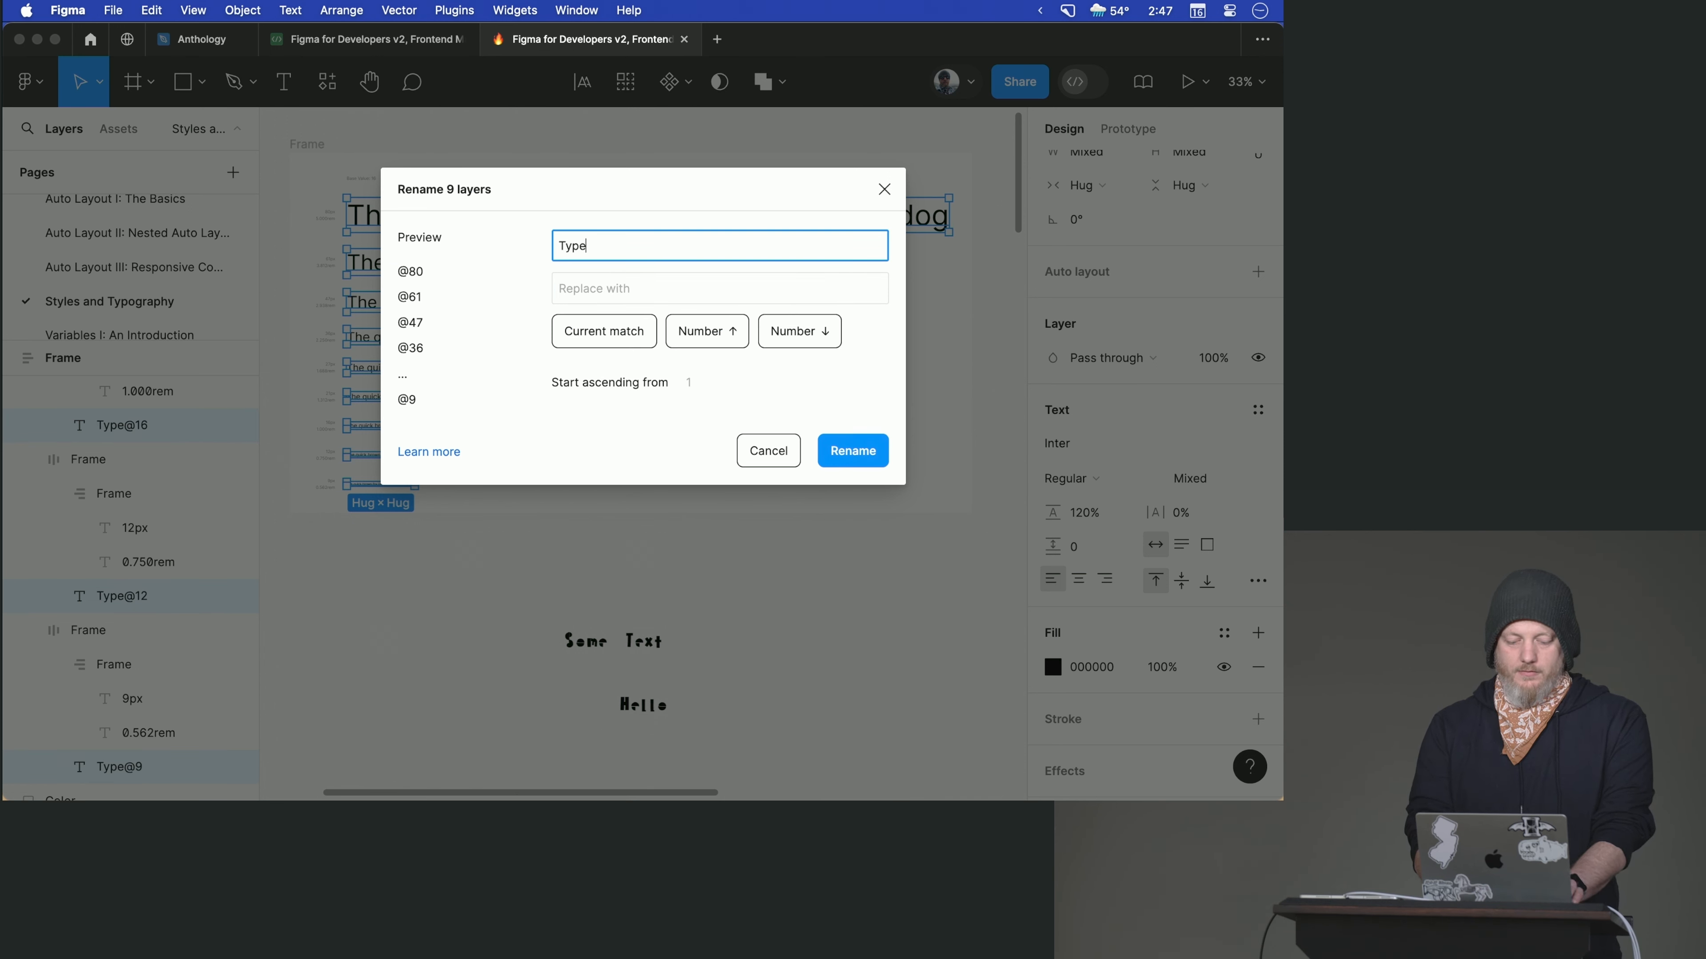
{"action": "type", "text": "@"}
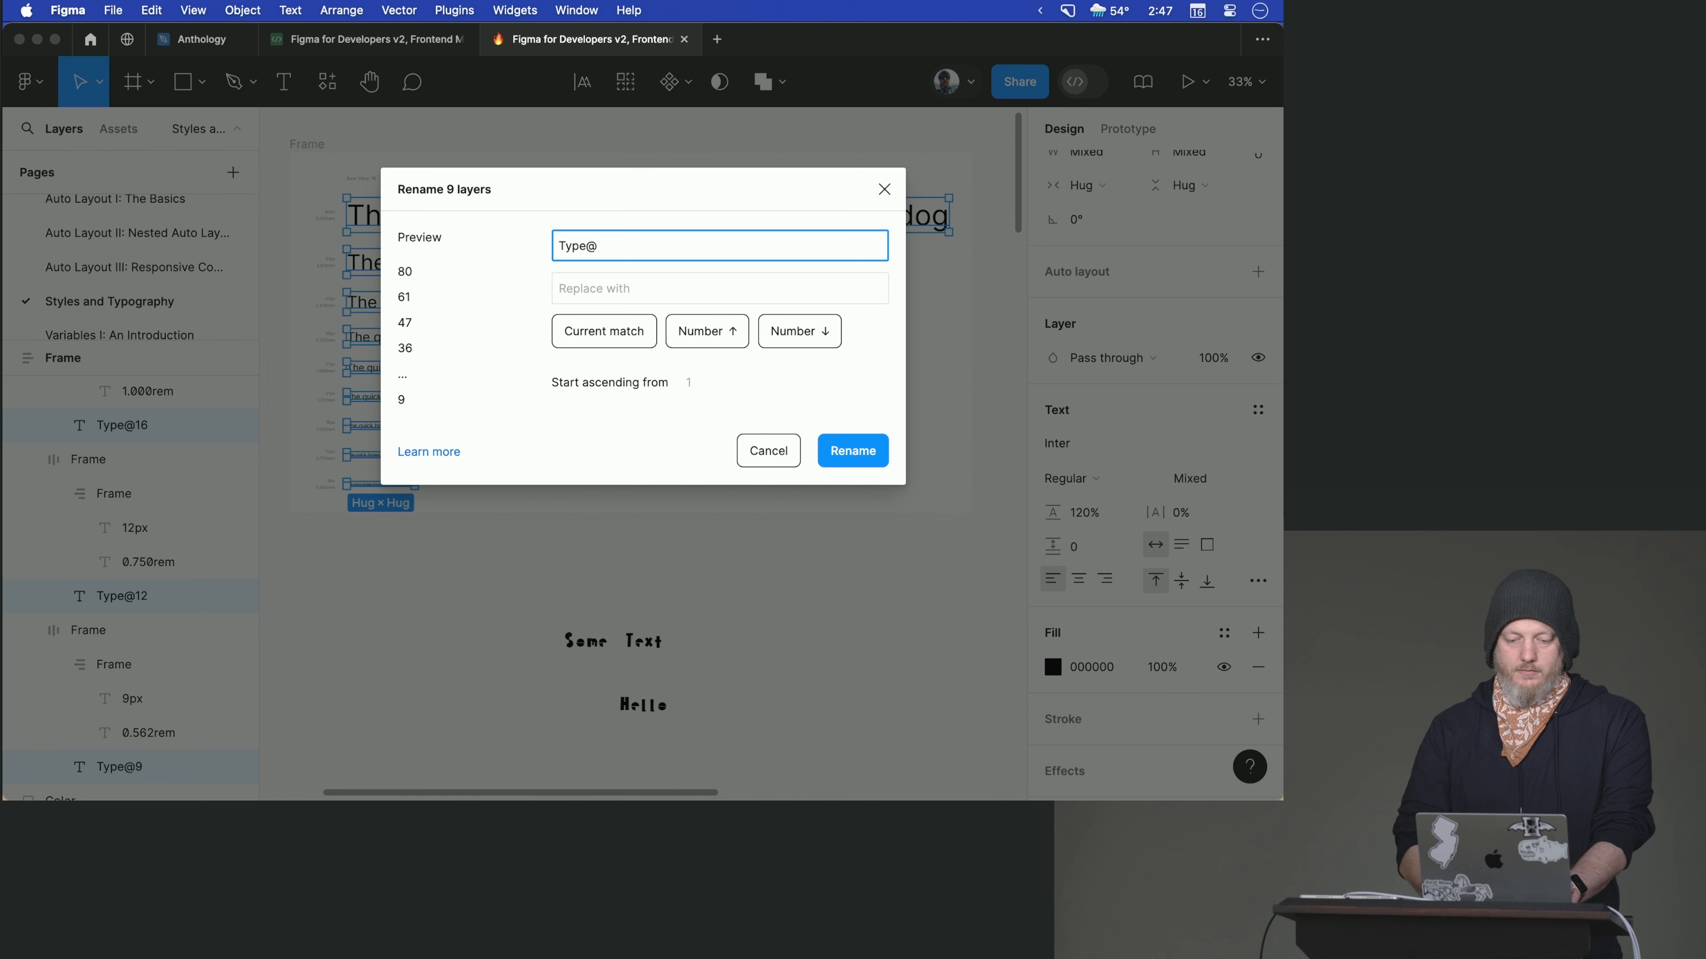
{"action": "left_click", "coordinate": [576, 295]}
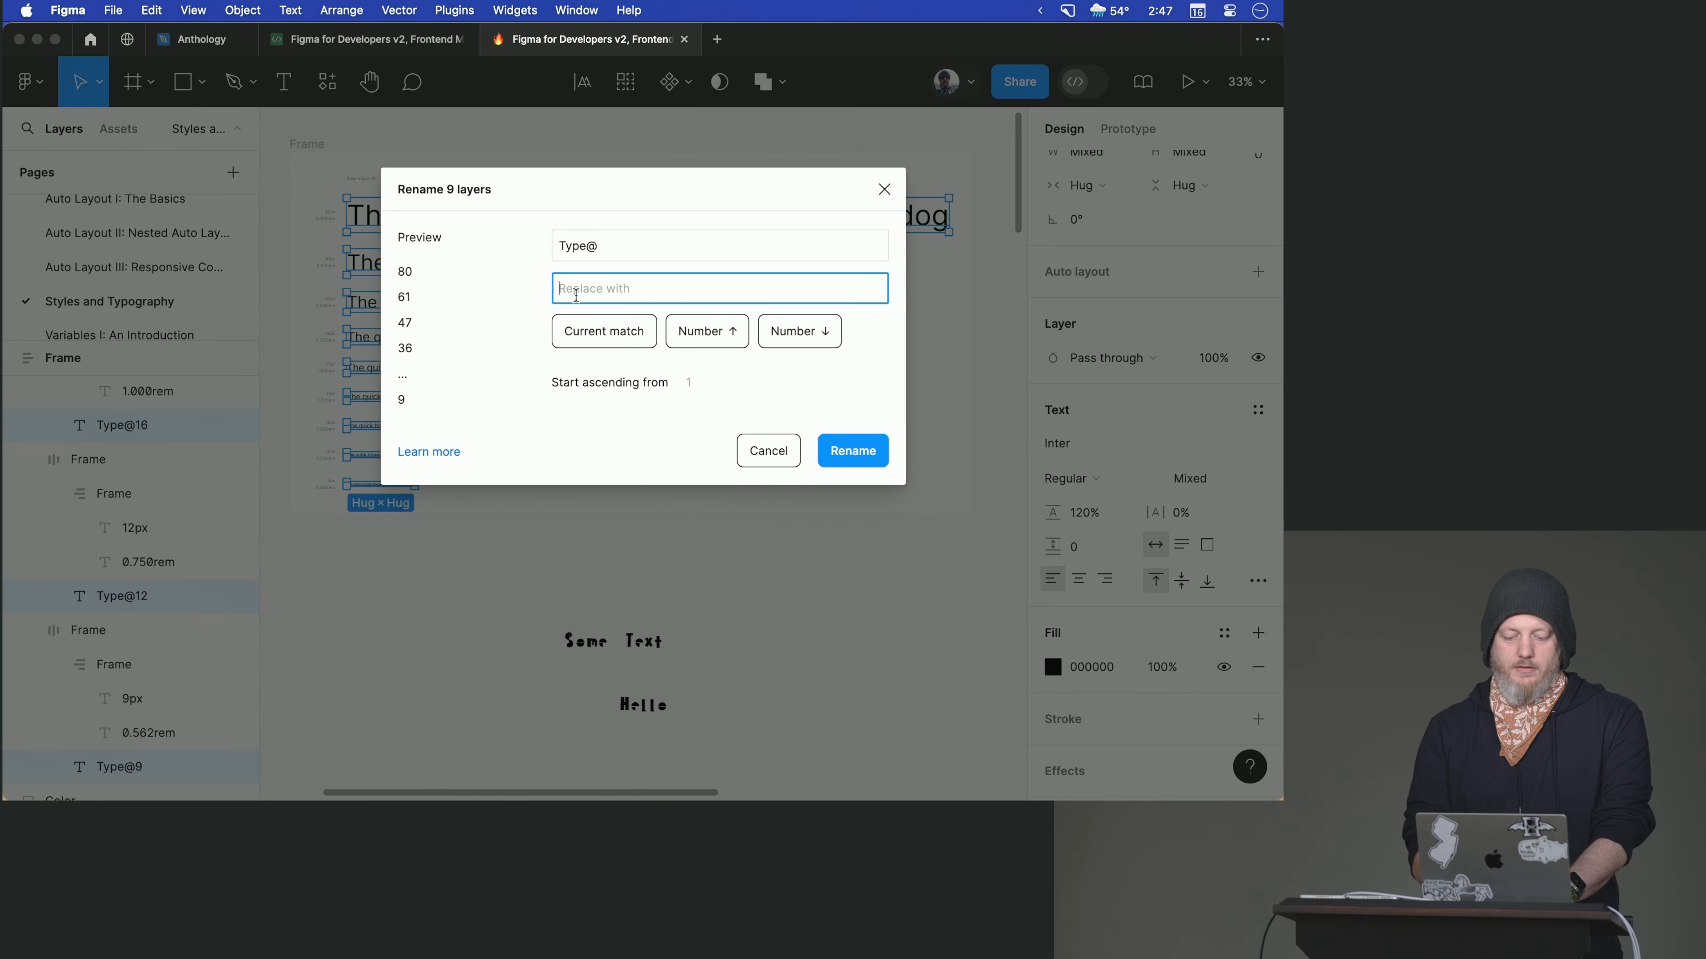
{"action": "type", "text": "text-rem-"}
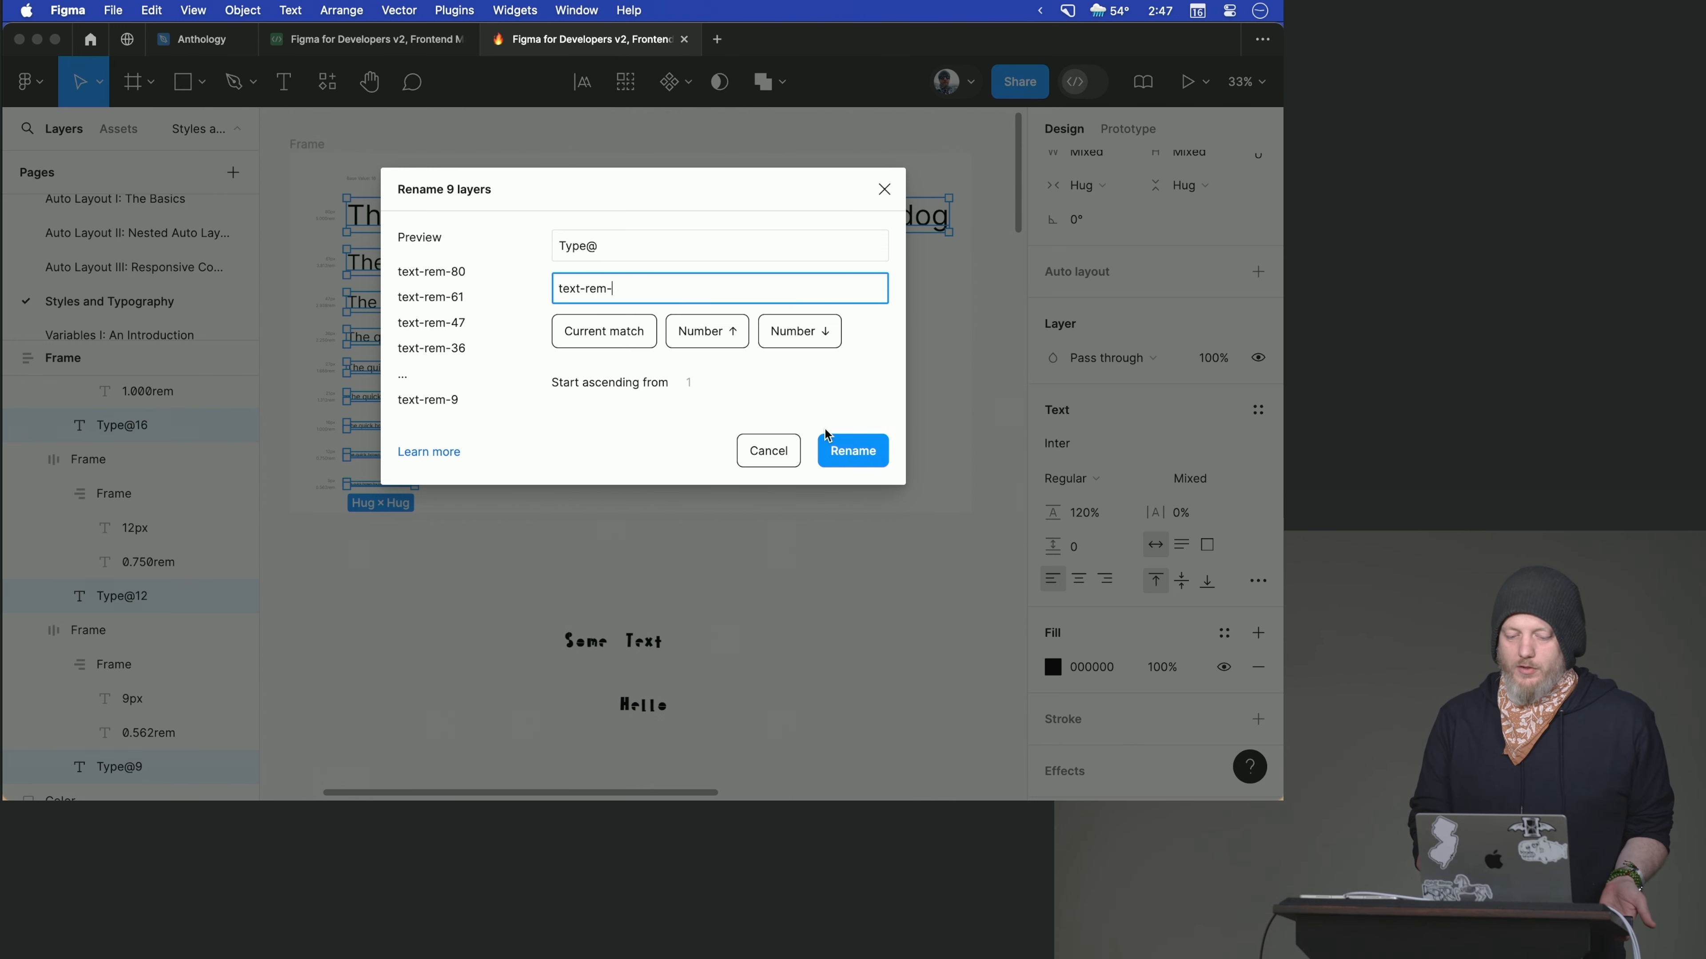
{"action": "left_click", "coordinate": [848, 449]}
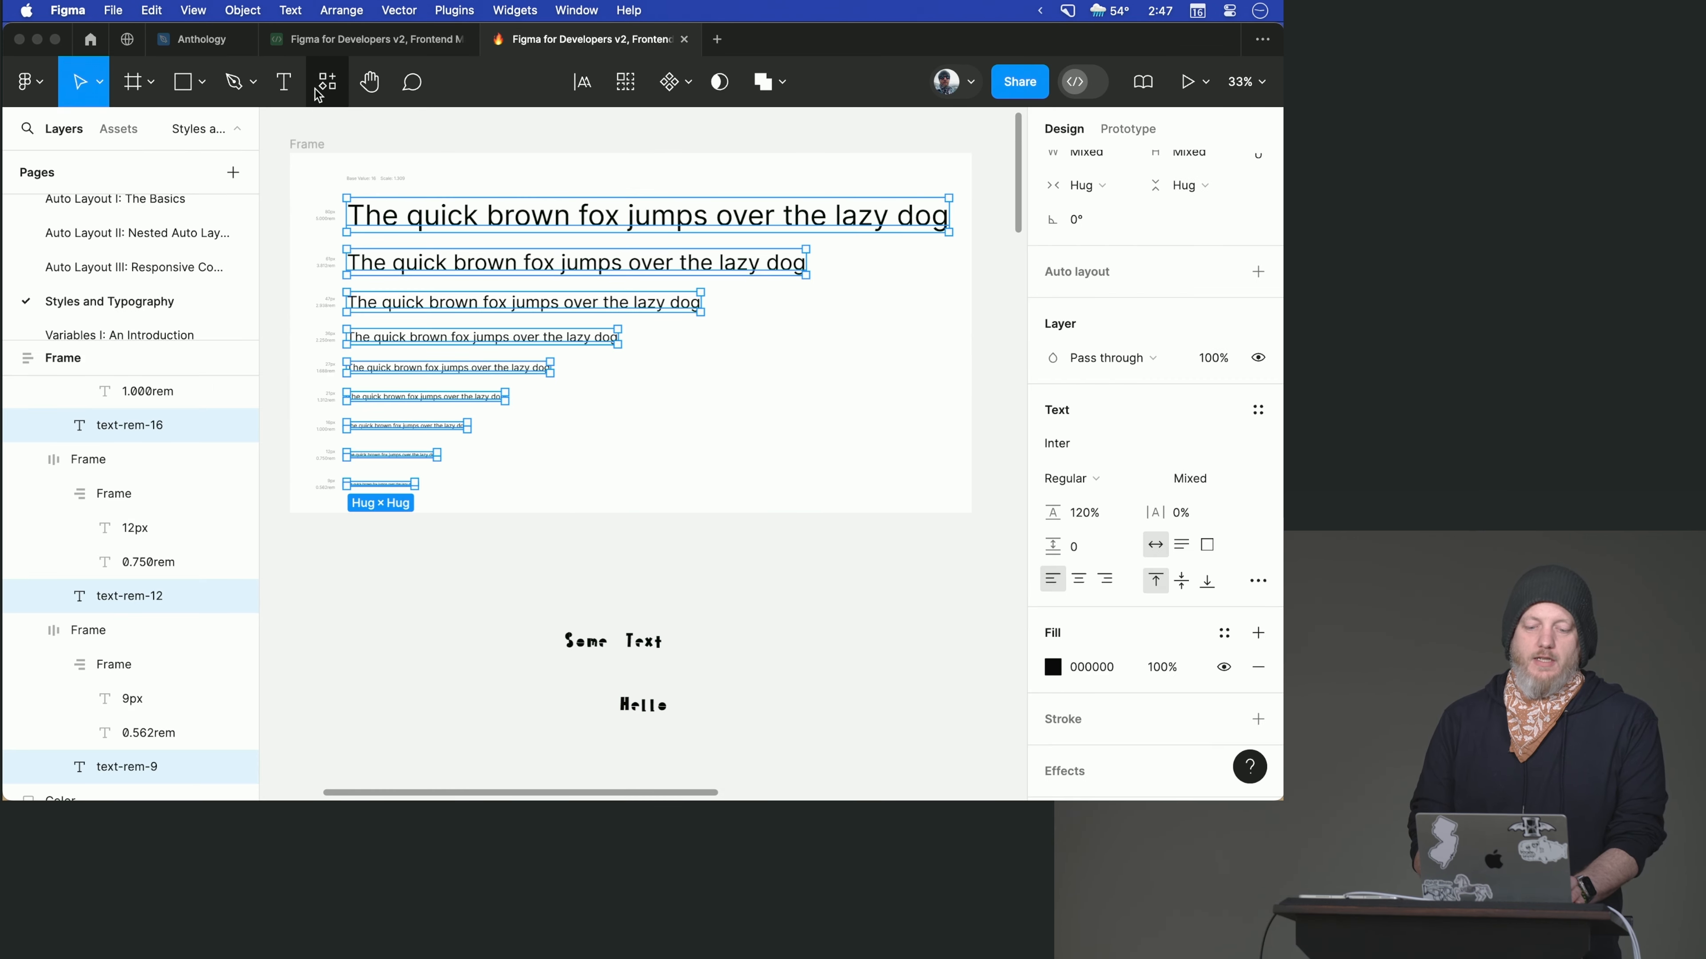
- Generate text styles from the selected text-rem layers with the Styler plugin
{"action": "left_click", "coordinate": [327, 81]}
{"action": "type", "text": "styler"}
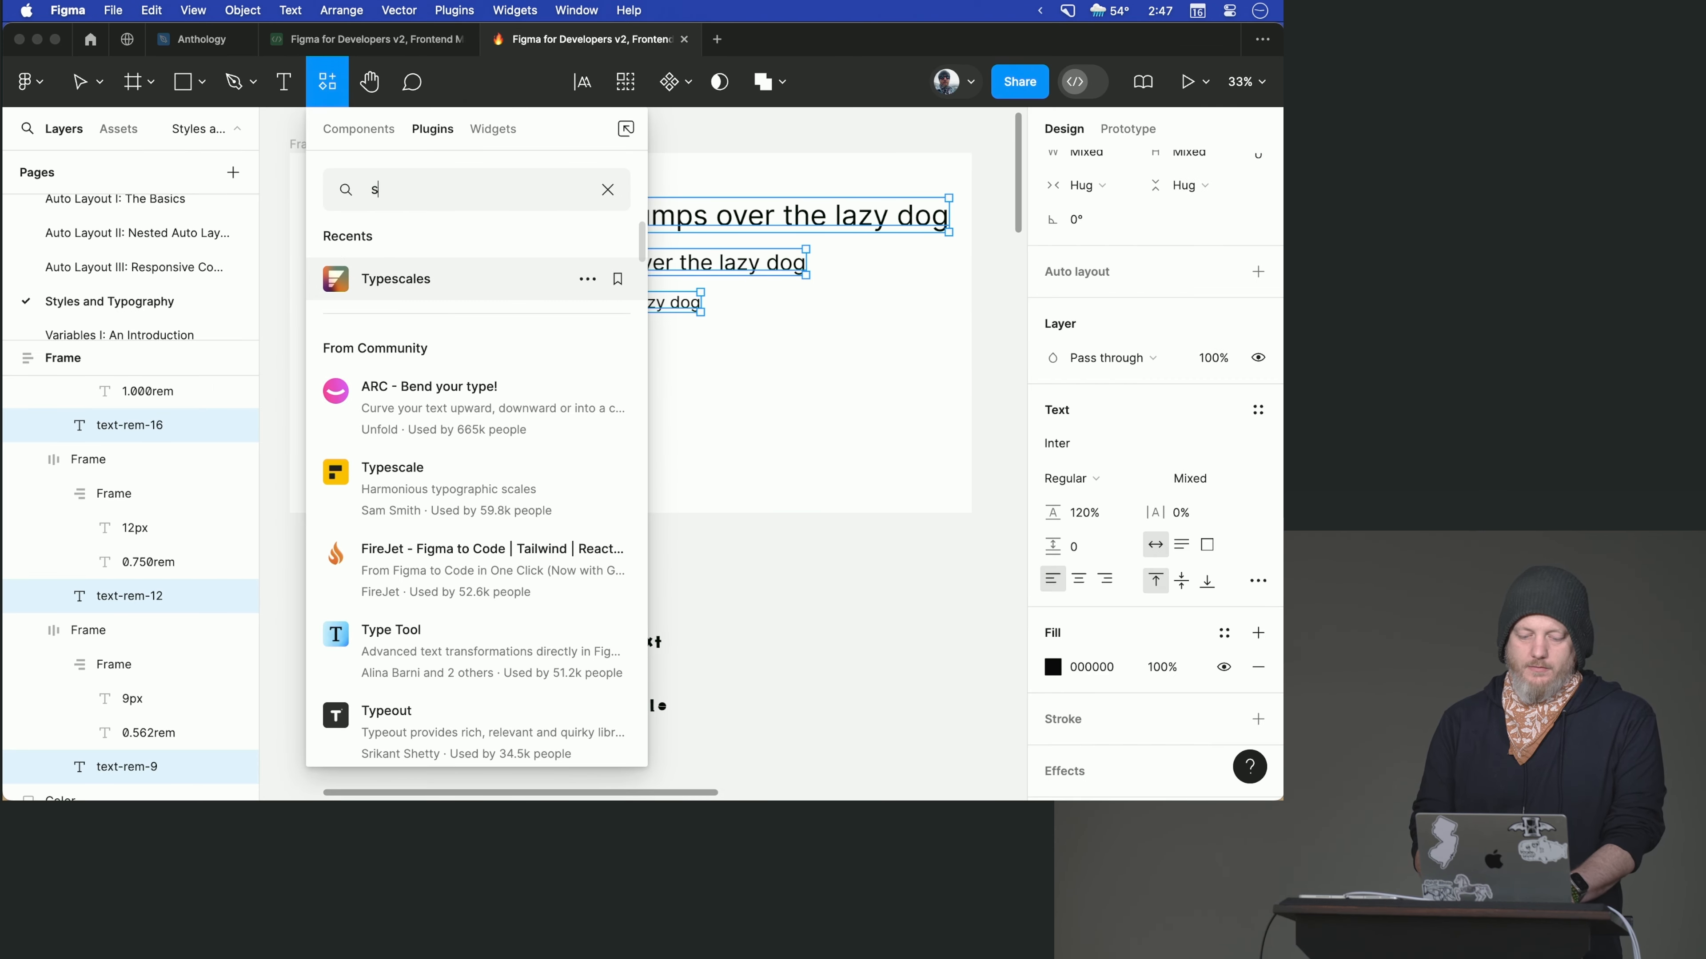
{"action": "left_click", "coordinate": [472, 282]}
{"action": "left_click", "coordinate": [463, 376]}
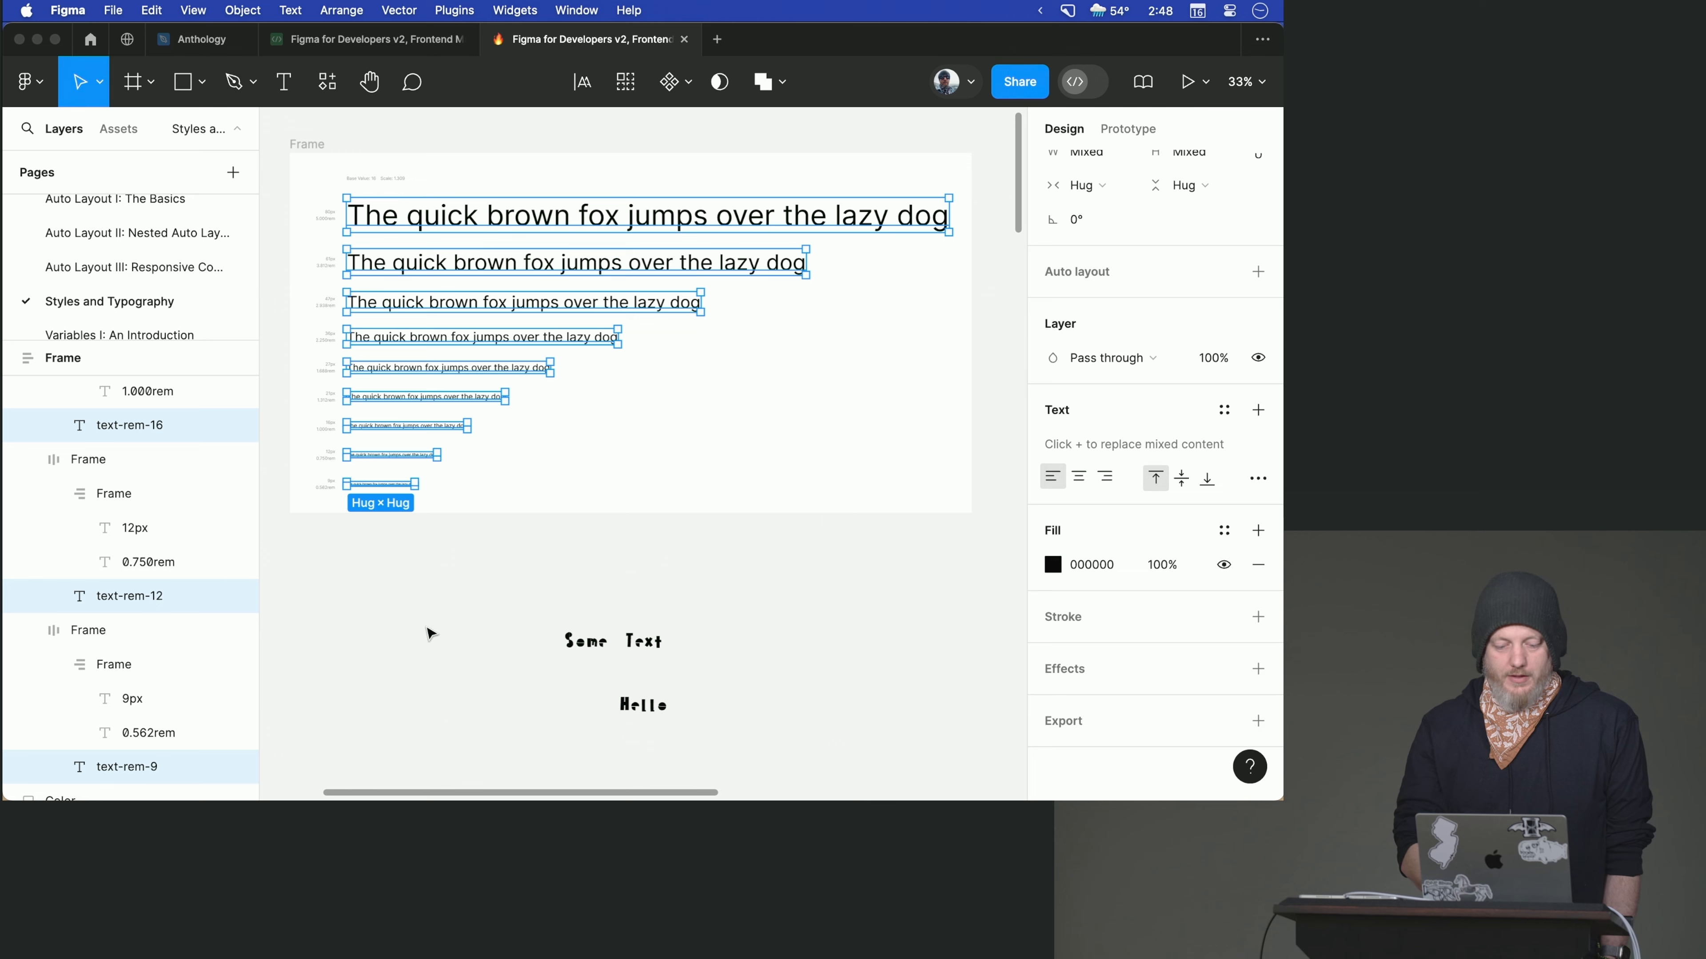
- Examine the text style applied to the first row of the type scale, including its name and properties
{"action": "left_click", "coordinate": [564, 217]}
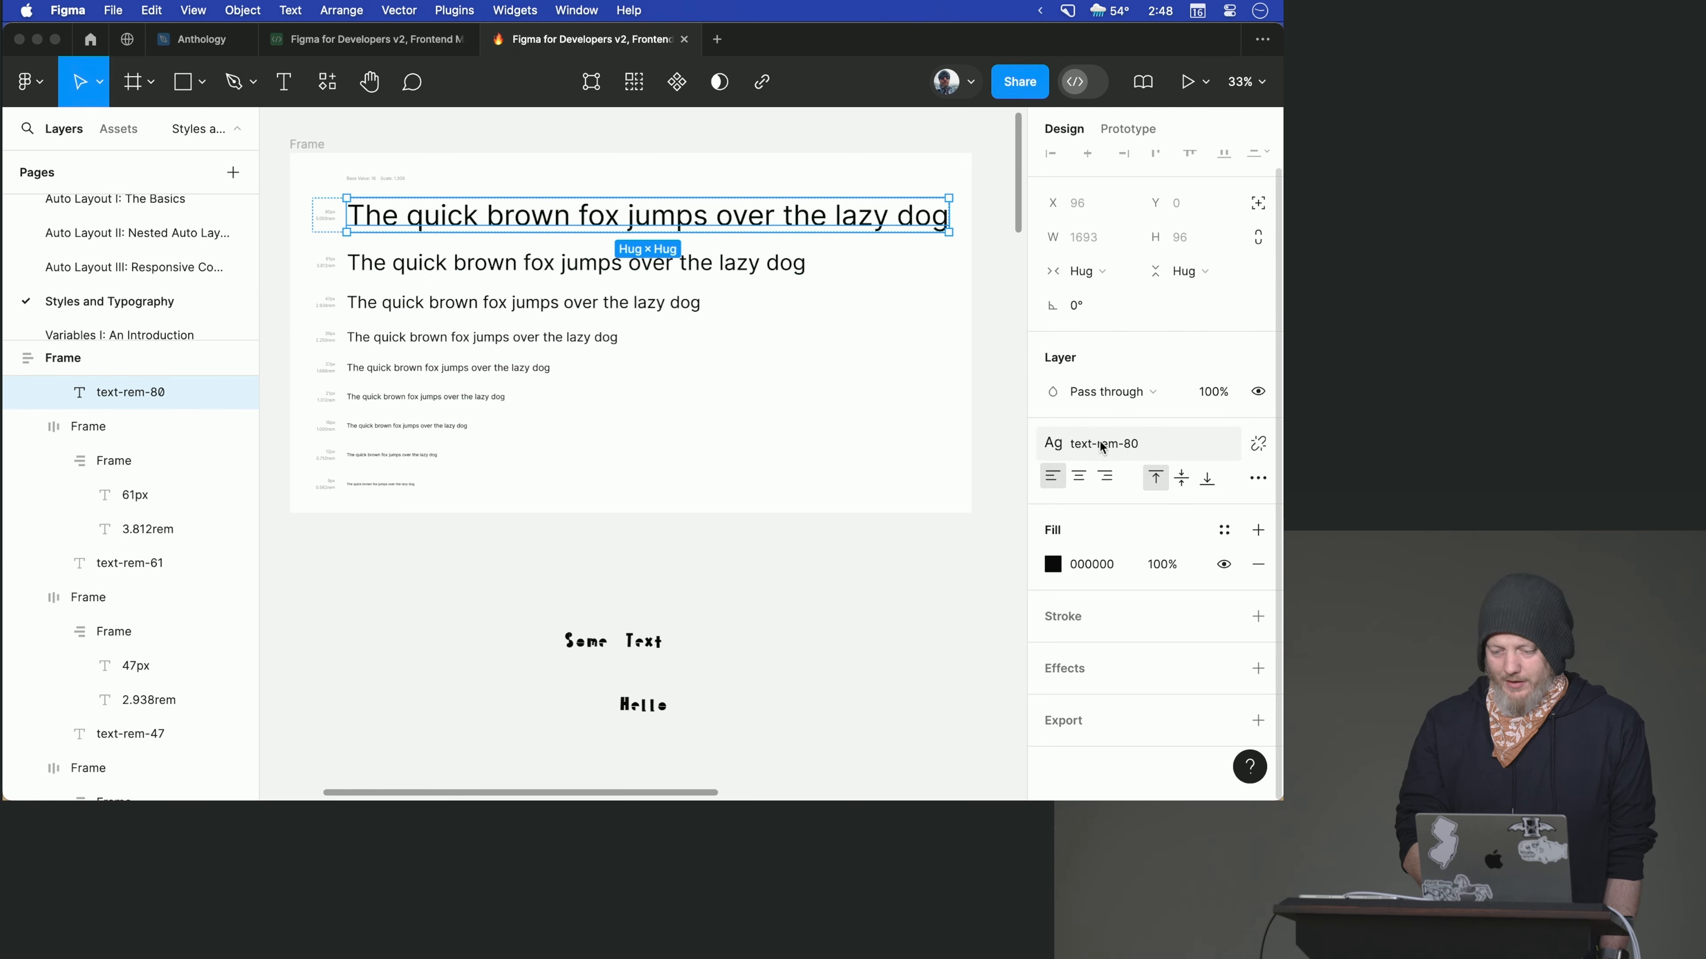
{"action": "left_click", "coordinate": [1178, 452]}
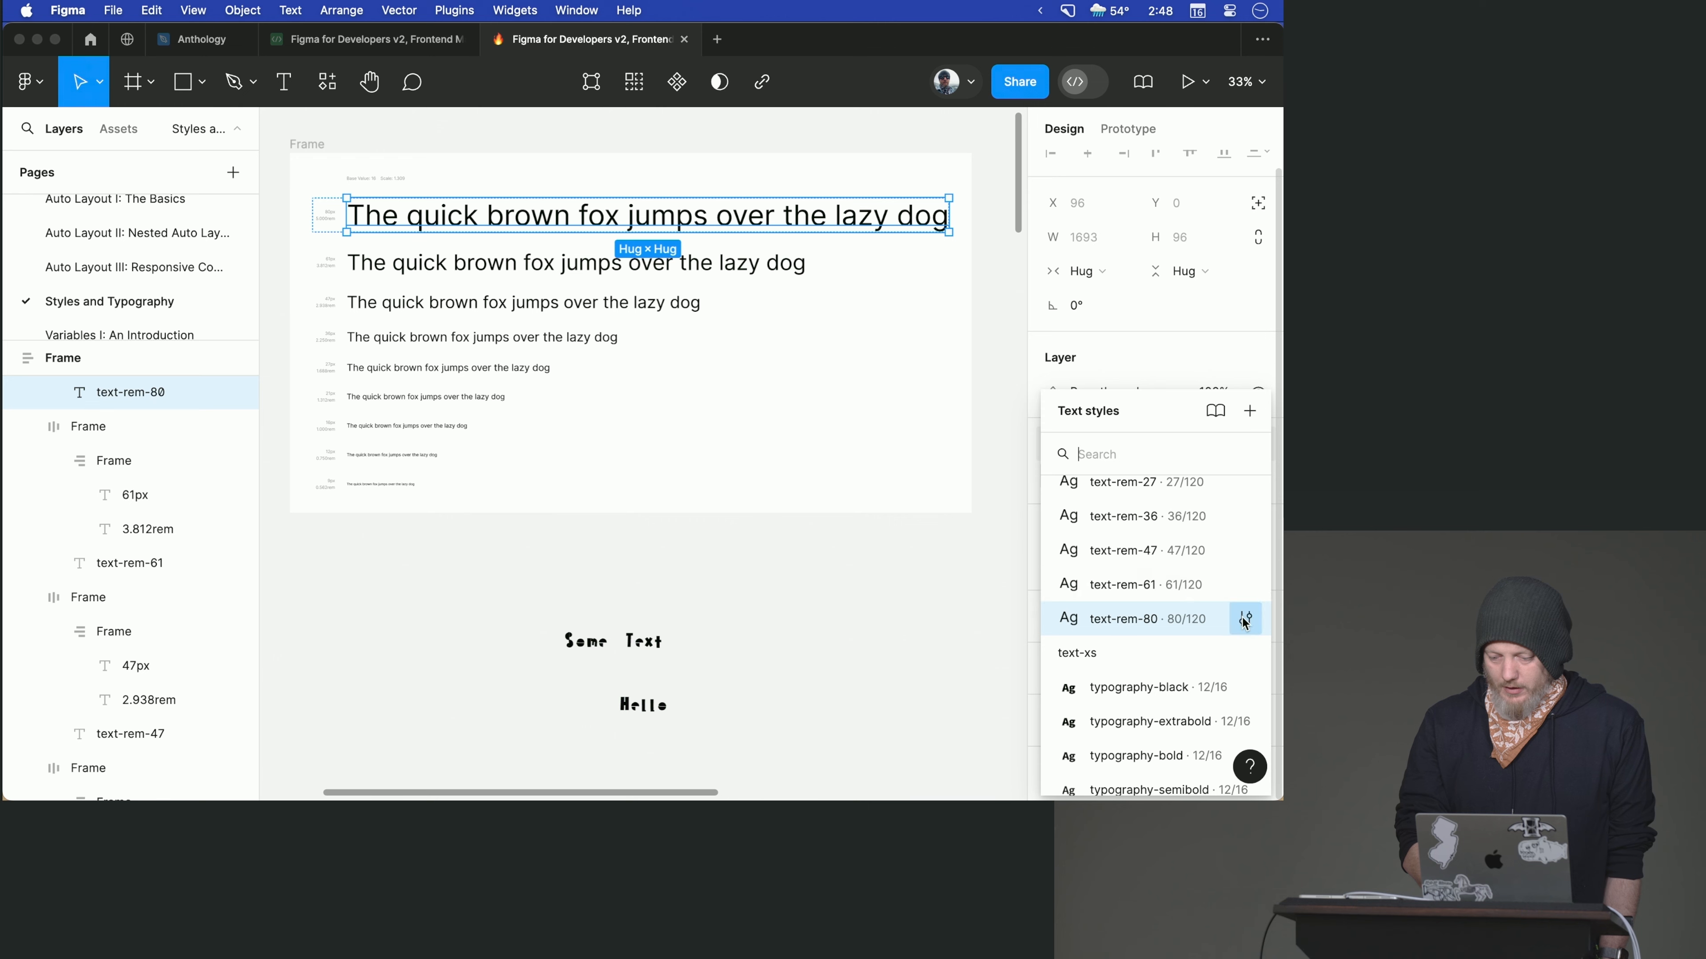
{"action": "left_click", "coordinate": [1245, 619]}
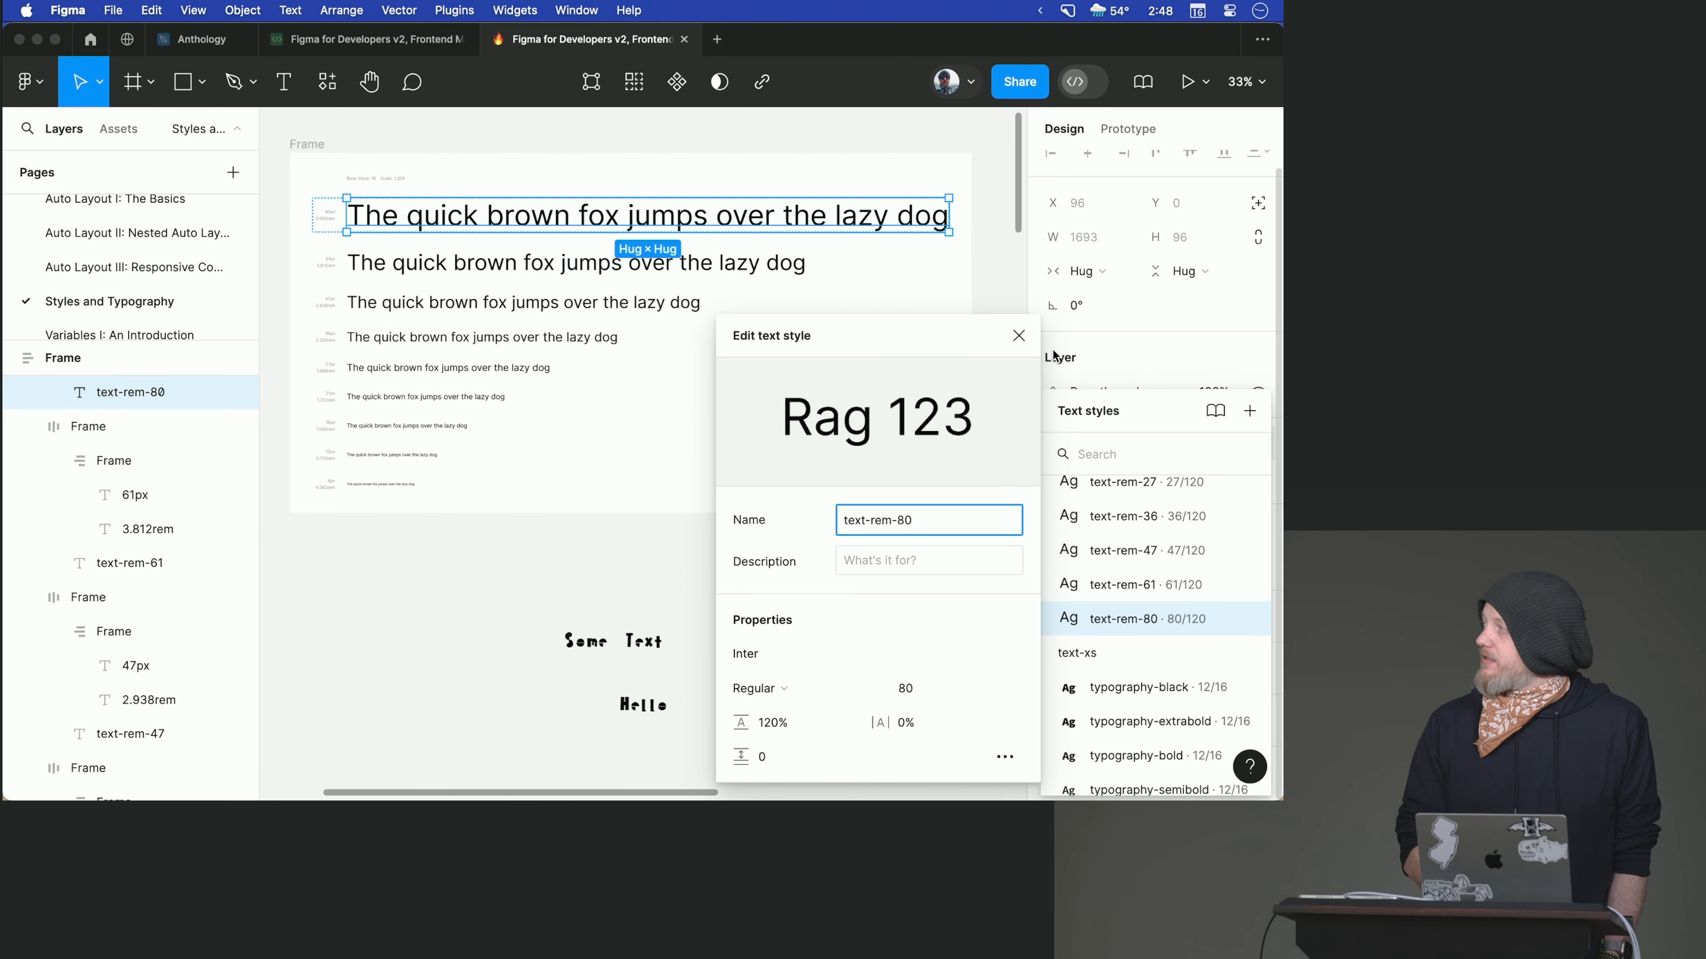
{"action": "left_click", "coordinate": [1018, 335]}
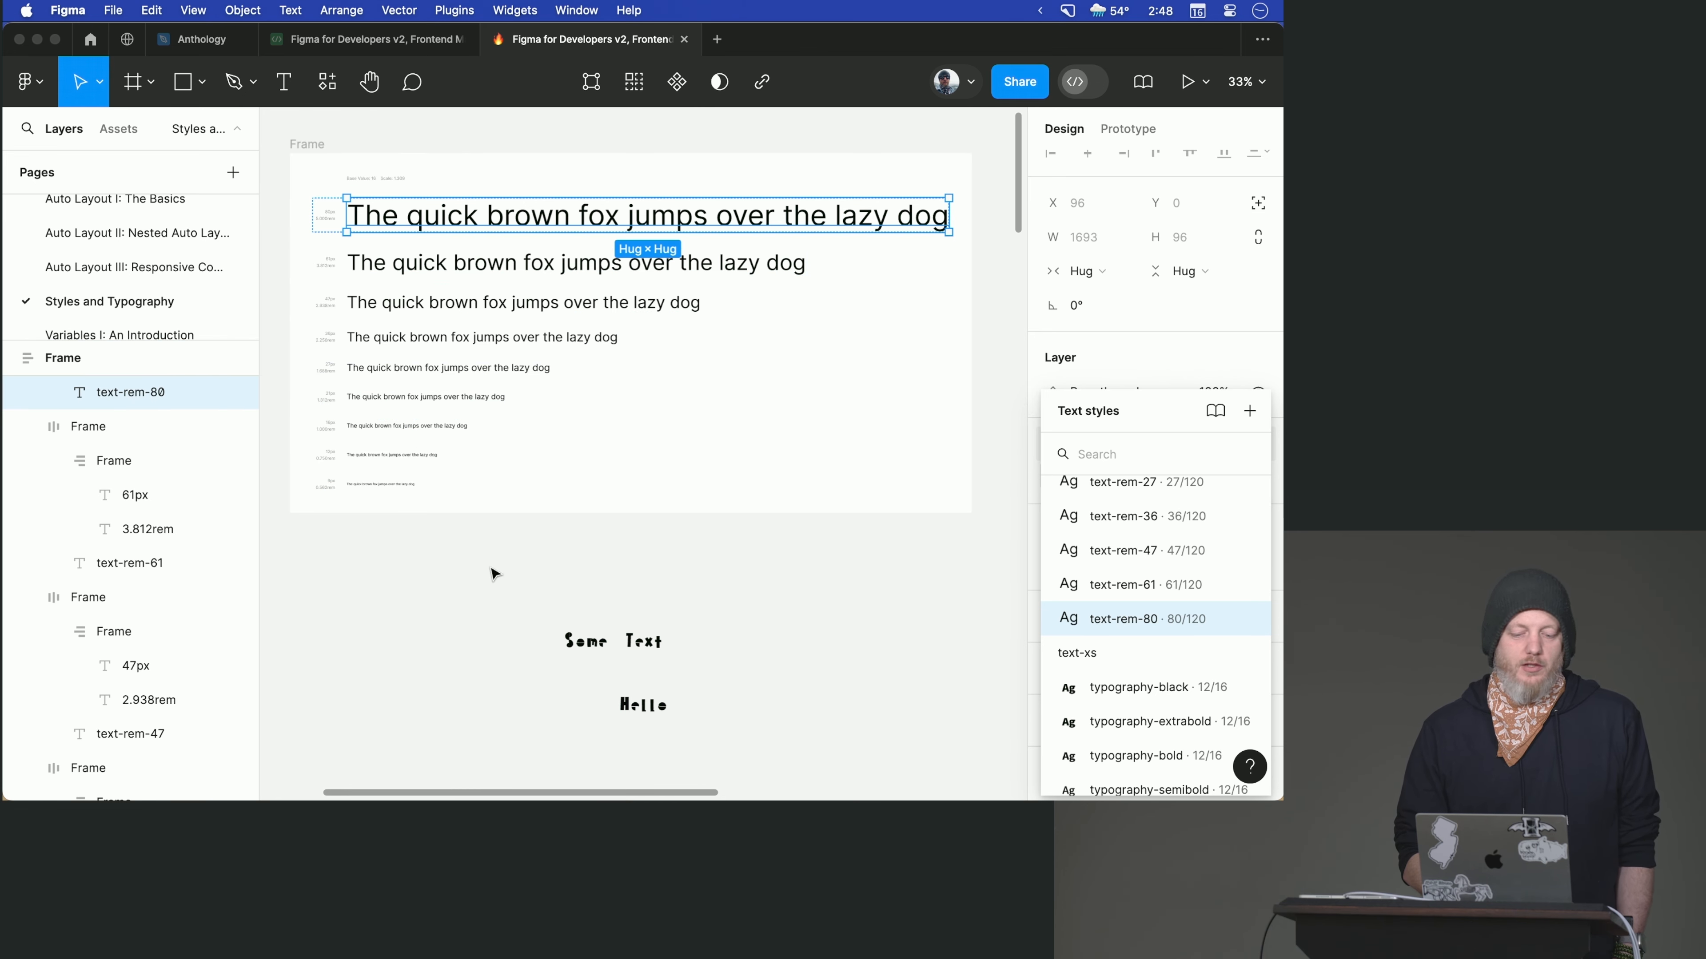
{"action": "scroll", "coordinate": [495, 575], "scroll_direction": "right", "scroll_amount": 2}
{"action": "scroll", "coordinate": [496, 575], "scroll_direction": "right", "scroll_amount": 3}
{"action": "scroll", "coordinate": [496, 574], "scroll_direction": "down", "scroll_amount": 1}
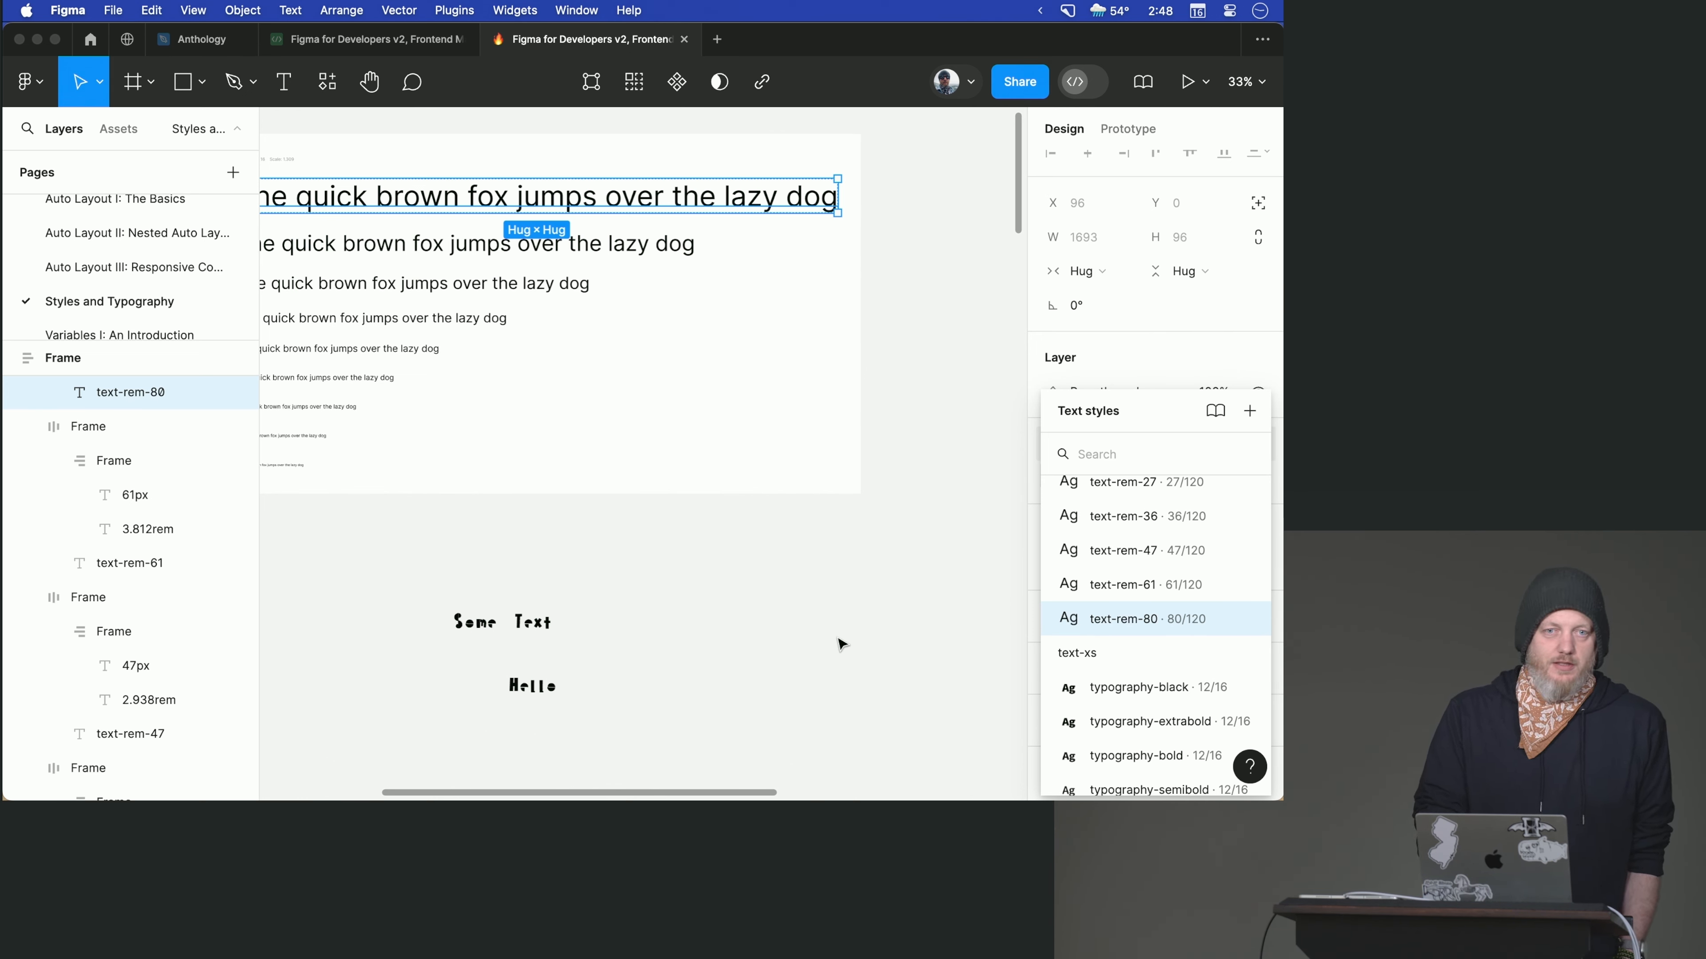
{"action": "scroll", "coordinate": [841, 644], "scroll_direction": "right", "scroll_amount": 6}
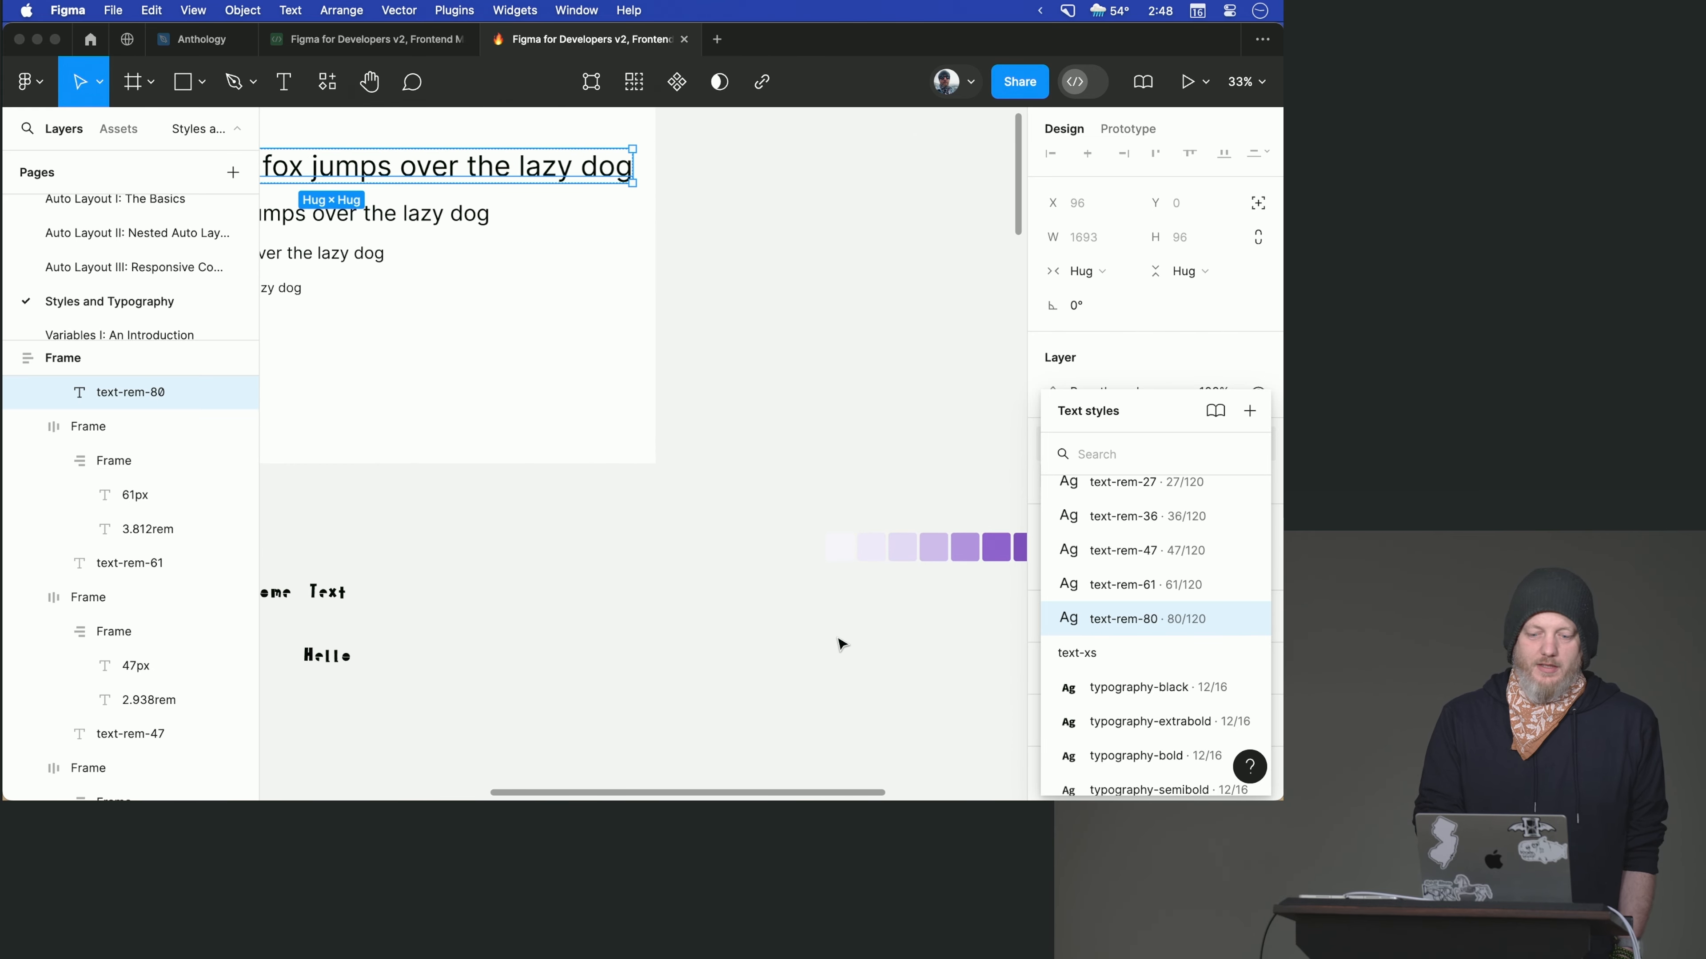
{"action": "scroll", "coordinate": [841, 644], "scroll_direction": "right", "scroll_amount": 4}
{"action": "scroll", "coordinate": [842, 644], "scroll_direction": "right", "scroll_amount": 3}
{"action": "left_click", "coordinate": [570, 507]}
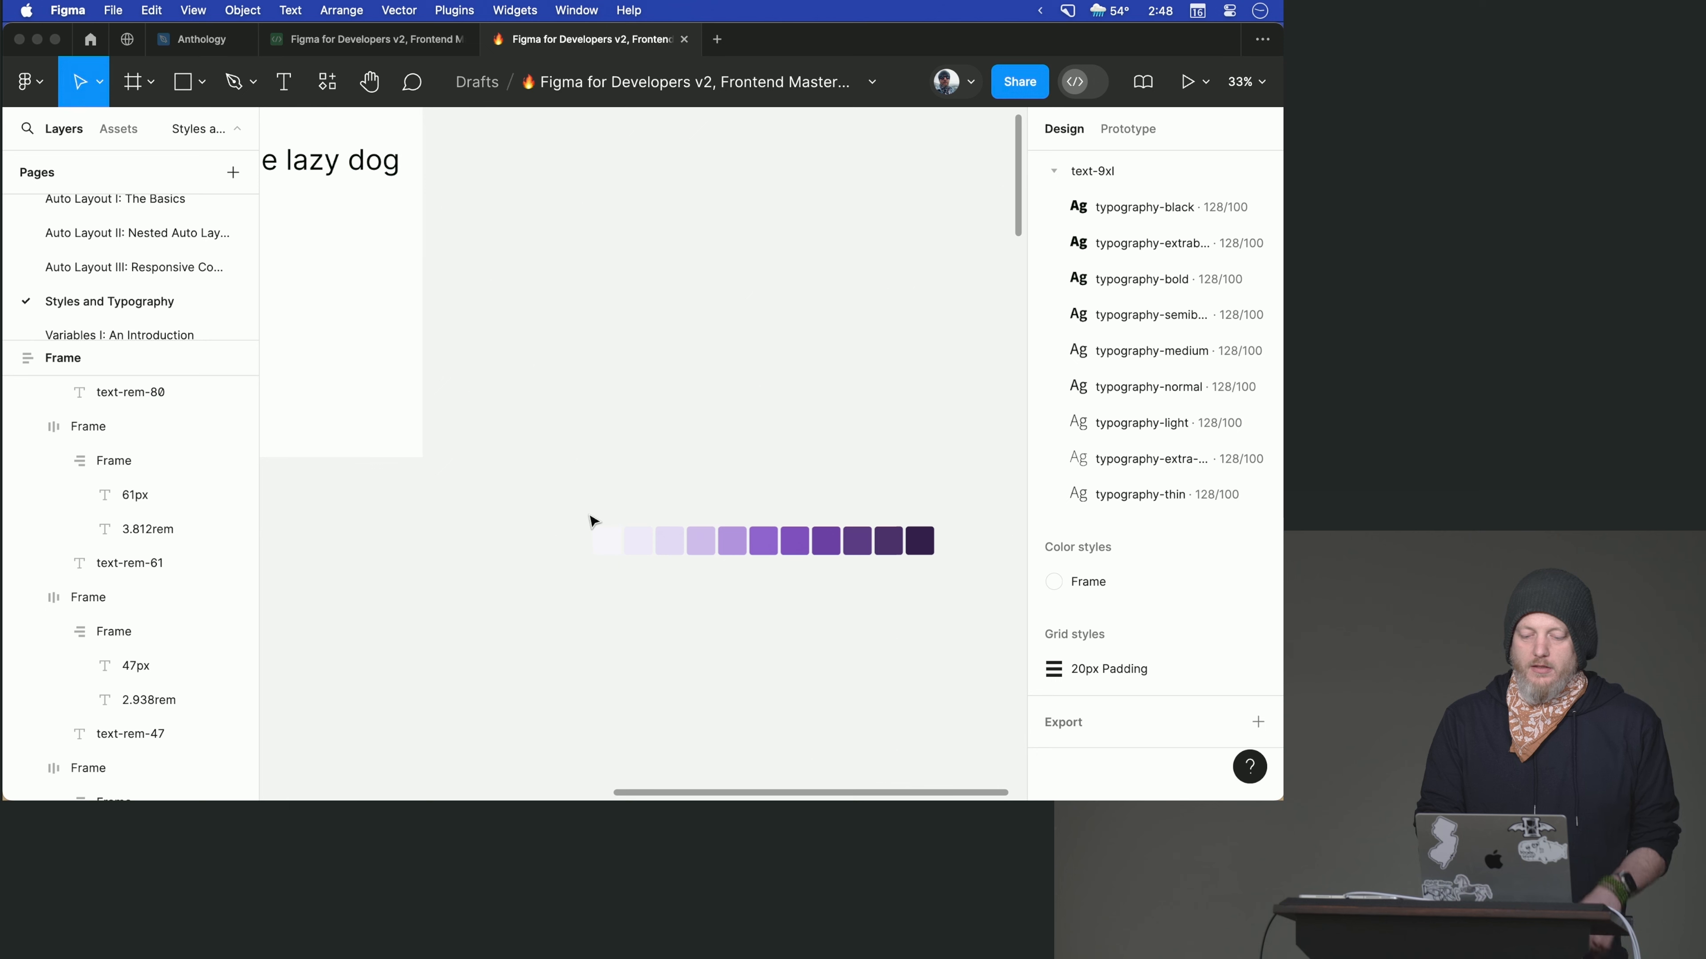
{"action": "left_click_drag", "start_coordinate": [576, 539], "coordinate": [946, 549]}
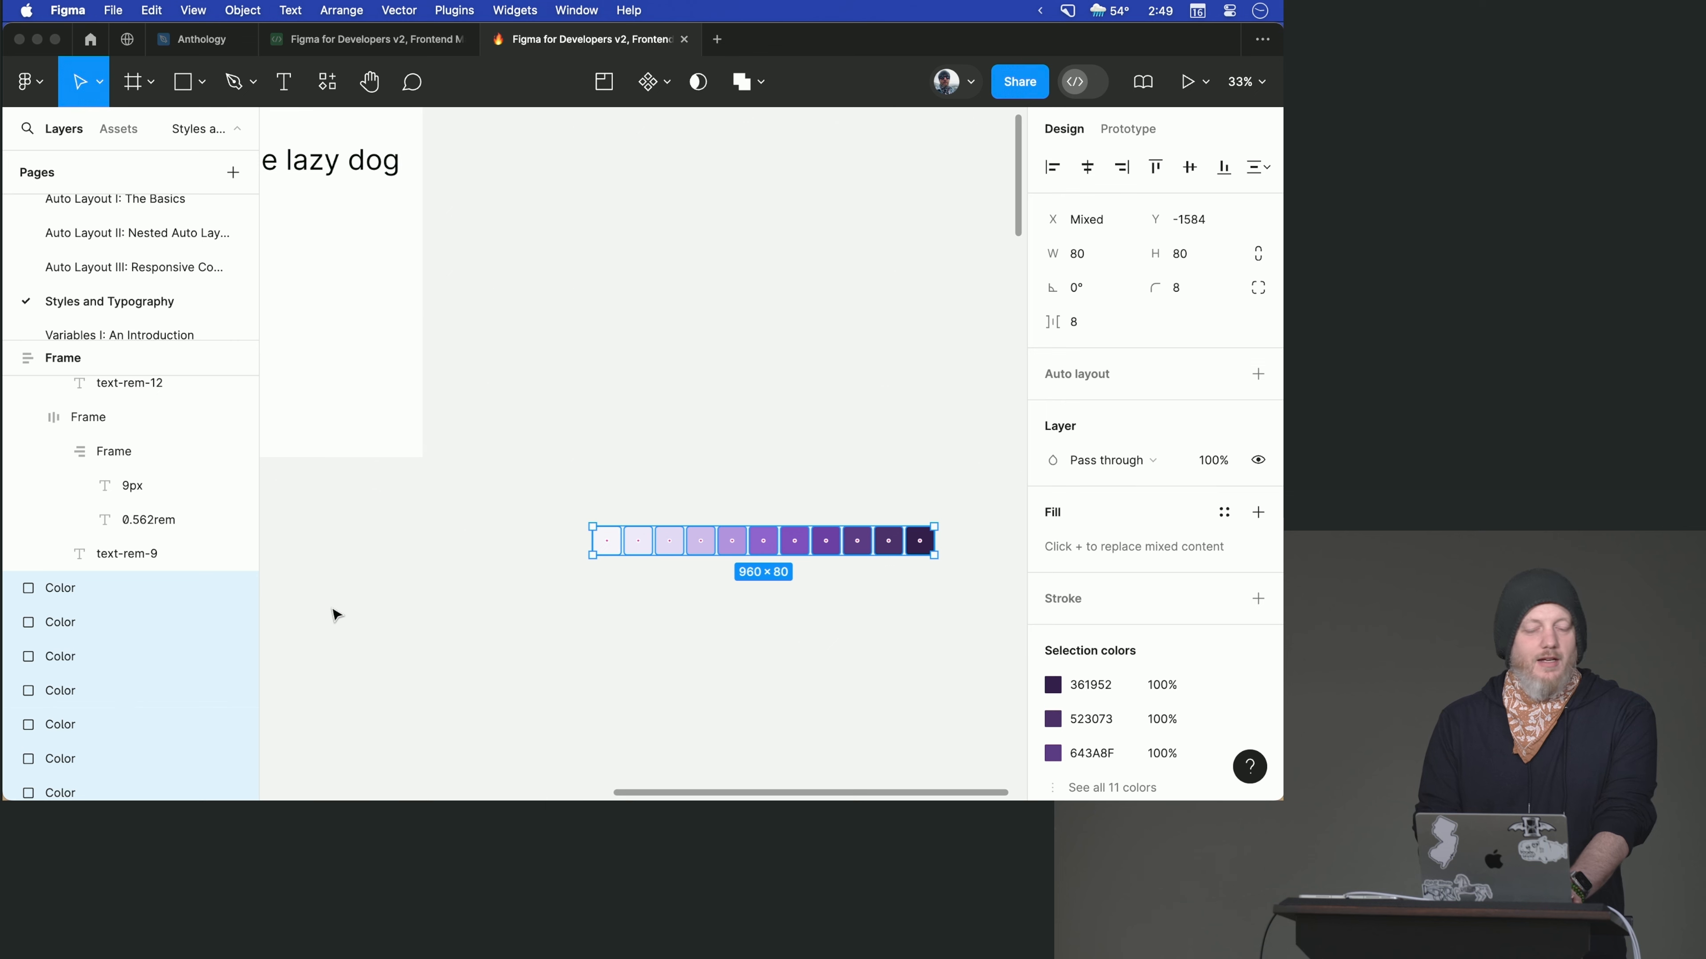
{"action": "left_click", "coordinate": [327, 81]}
{"action": "left_click", "coordinate": [708, 428]}
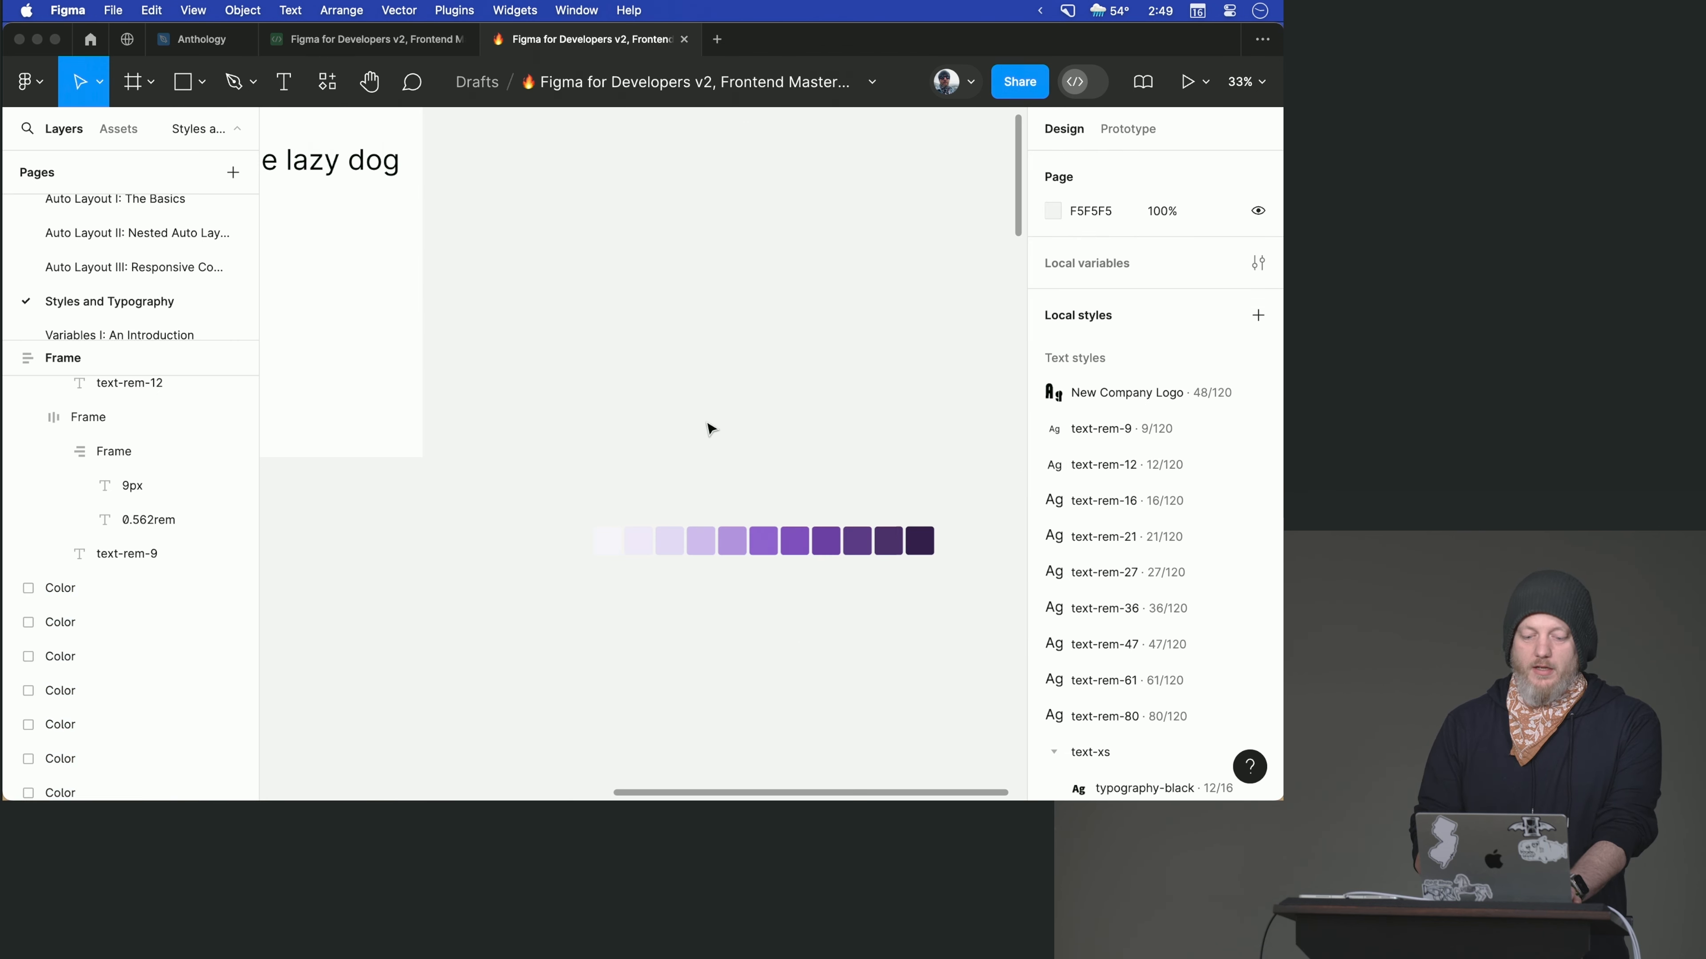
- Run the Tailwind CSS Color Generator from the saved plugins
{"action": "scroll", "coordinate": [710, 428], "scroll_direction": "down", "scroll_amount": 4}
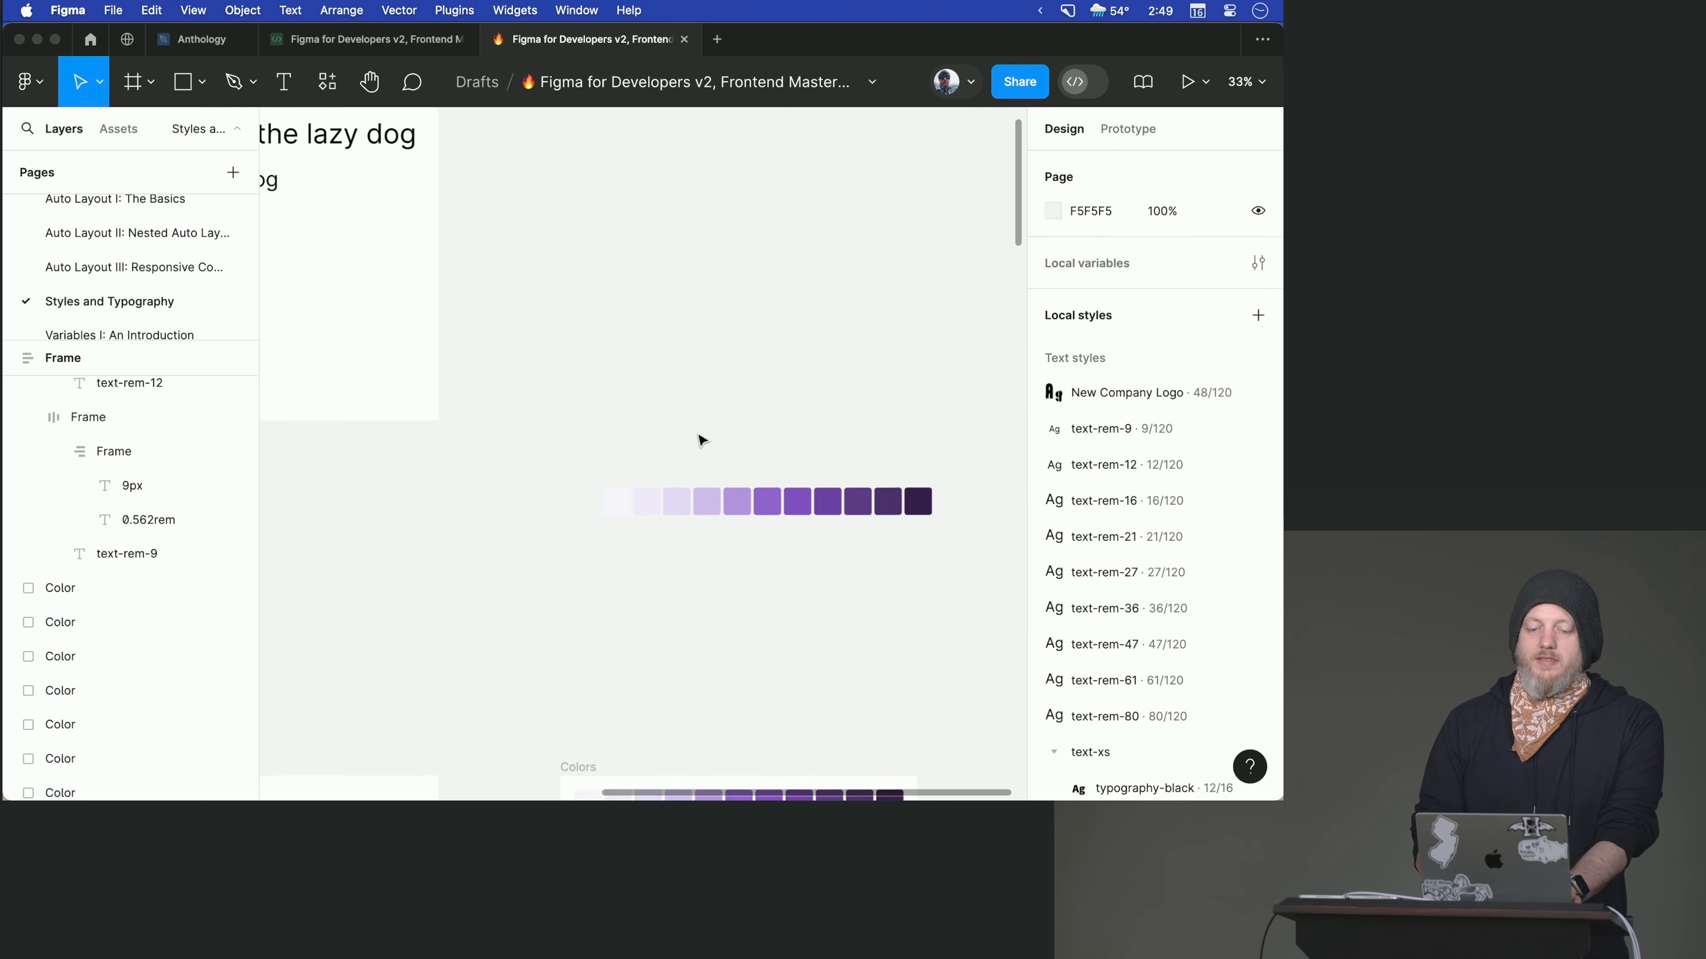
{"action": "scroll", "coordinate": [702, 440], "scroll_direction": "down", "scroll_amount": 2}
{"action": "scroll", "coordinate": [702, 440], "scroll_direction": "left", "scroll_amount": 2}
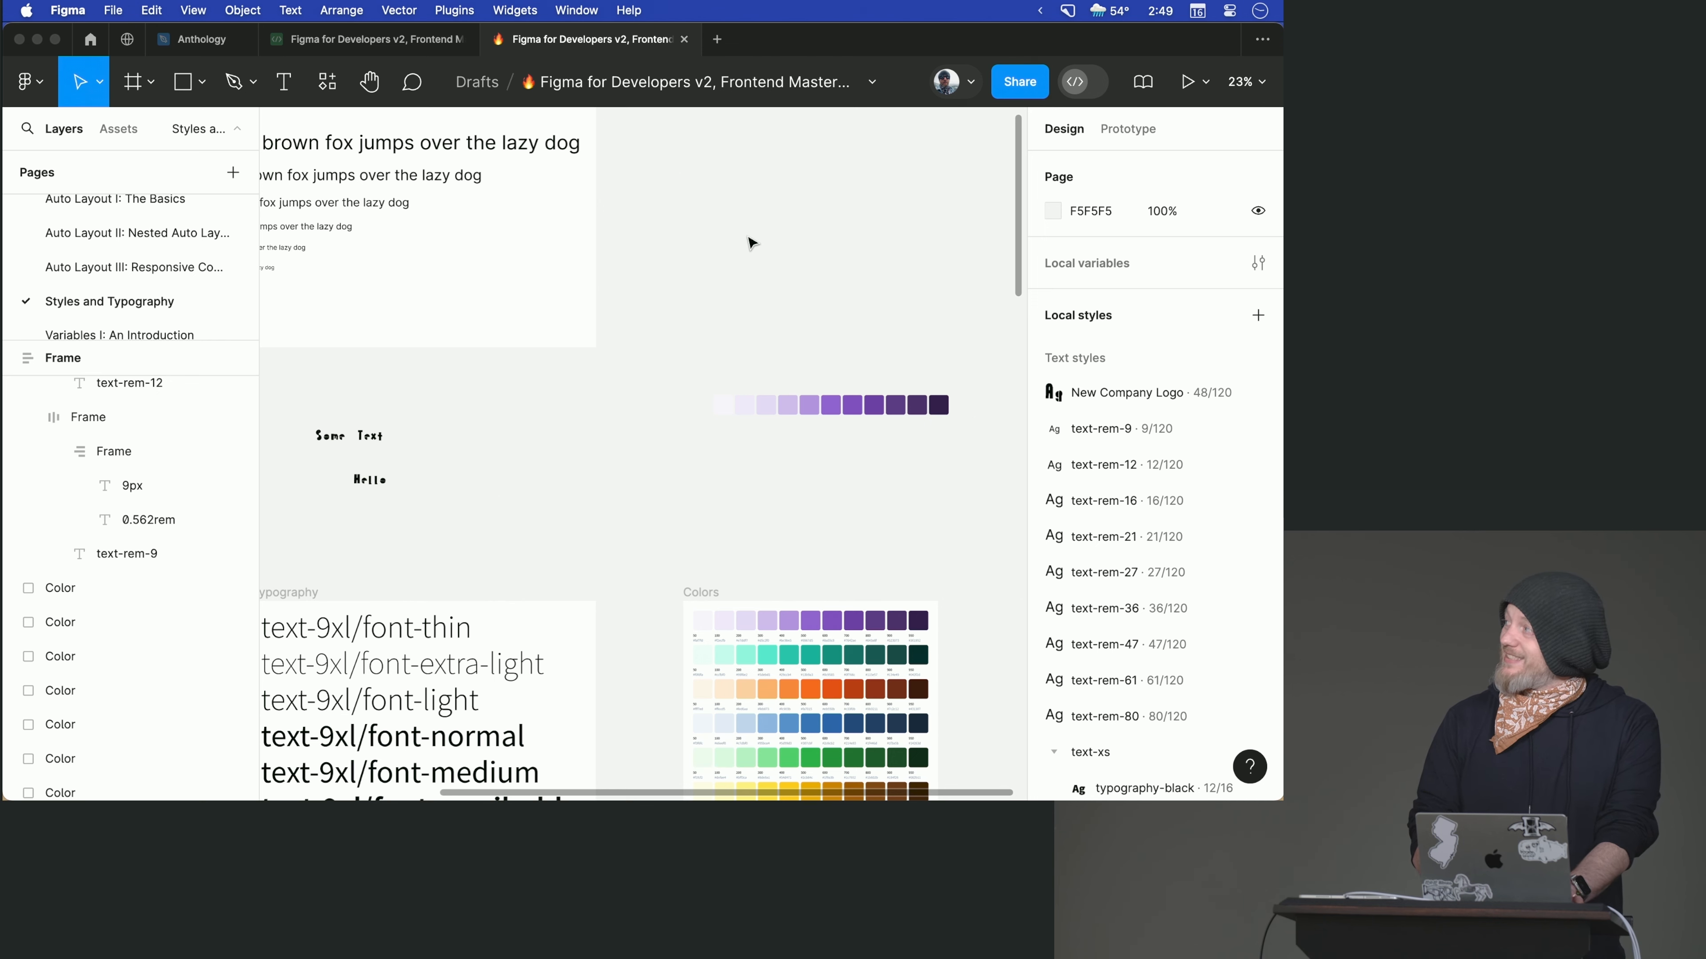
{"action": "left_click", "coordinate": [346, 88]}
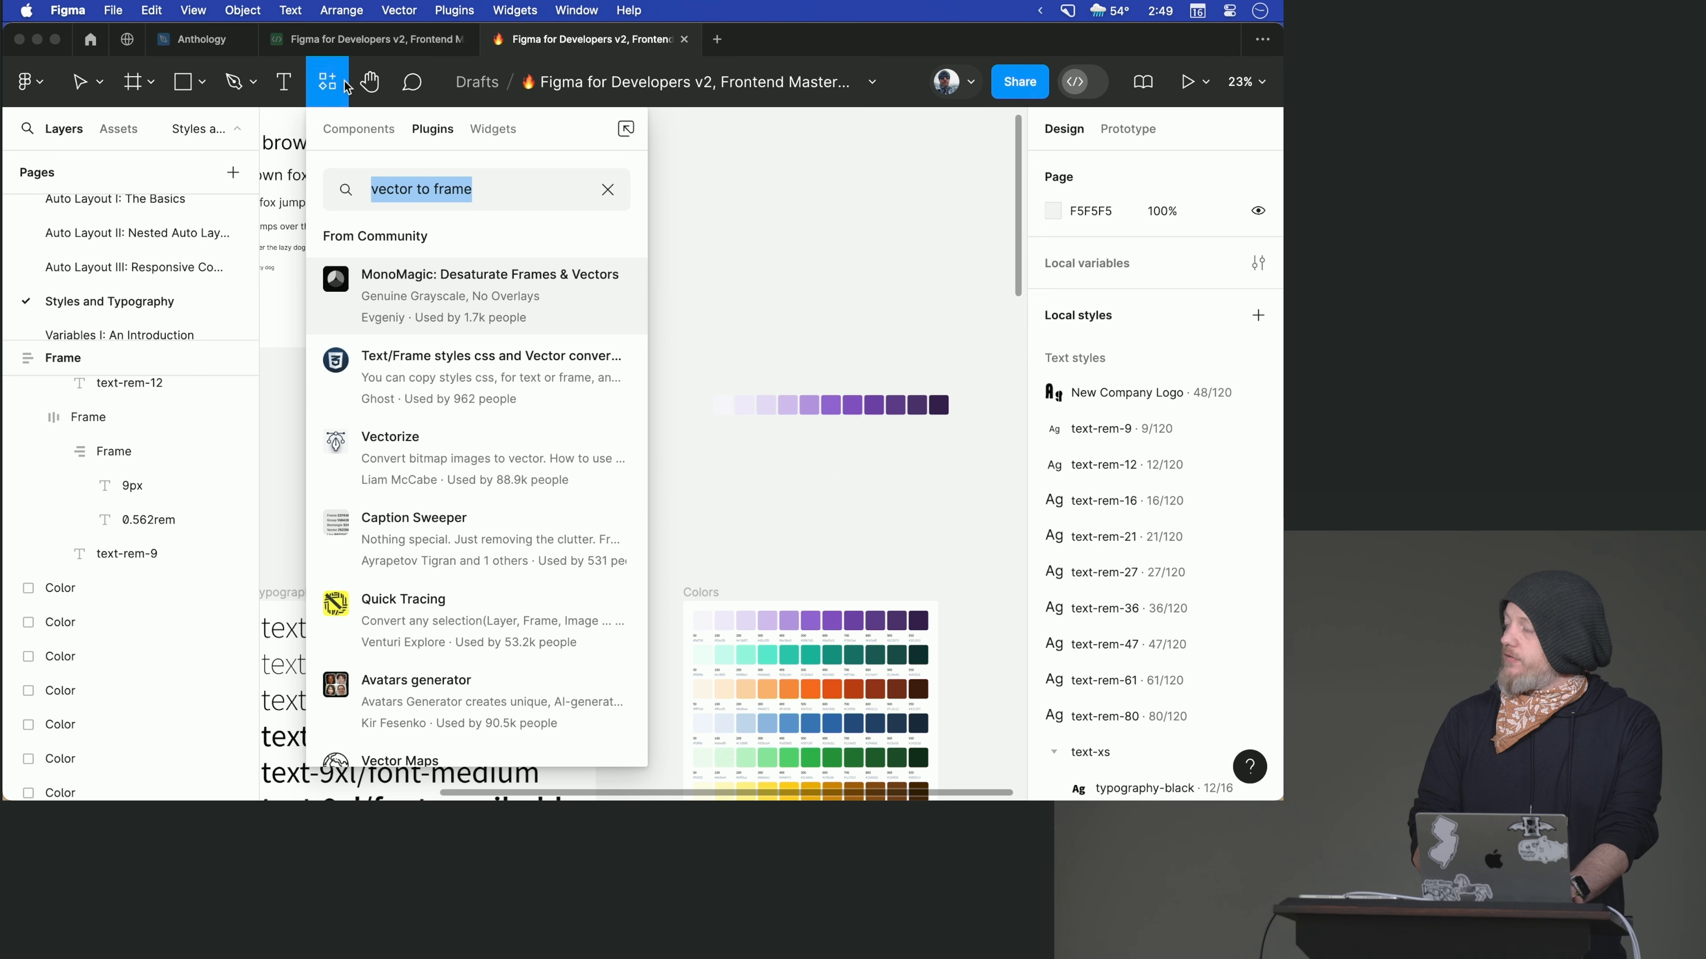
{"action": "left_click", "coordinate": [607, 190]}
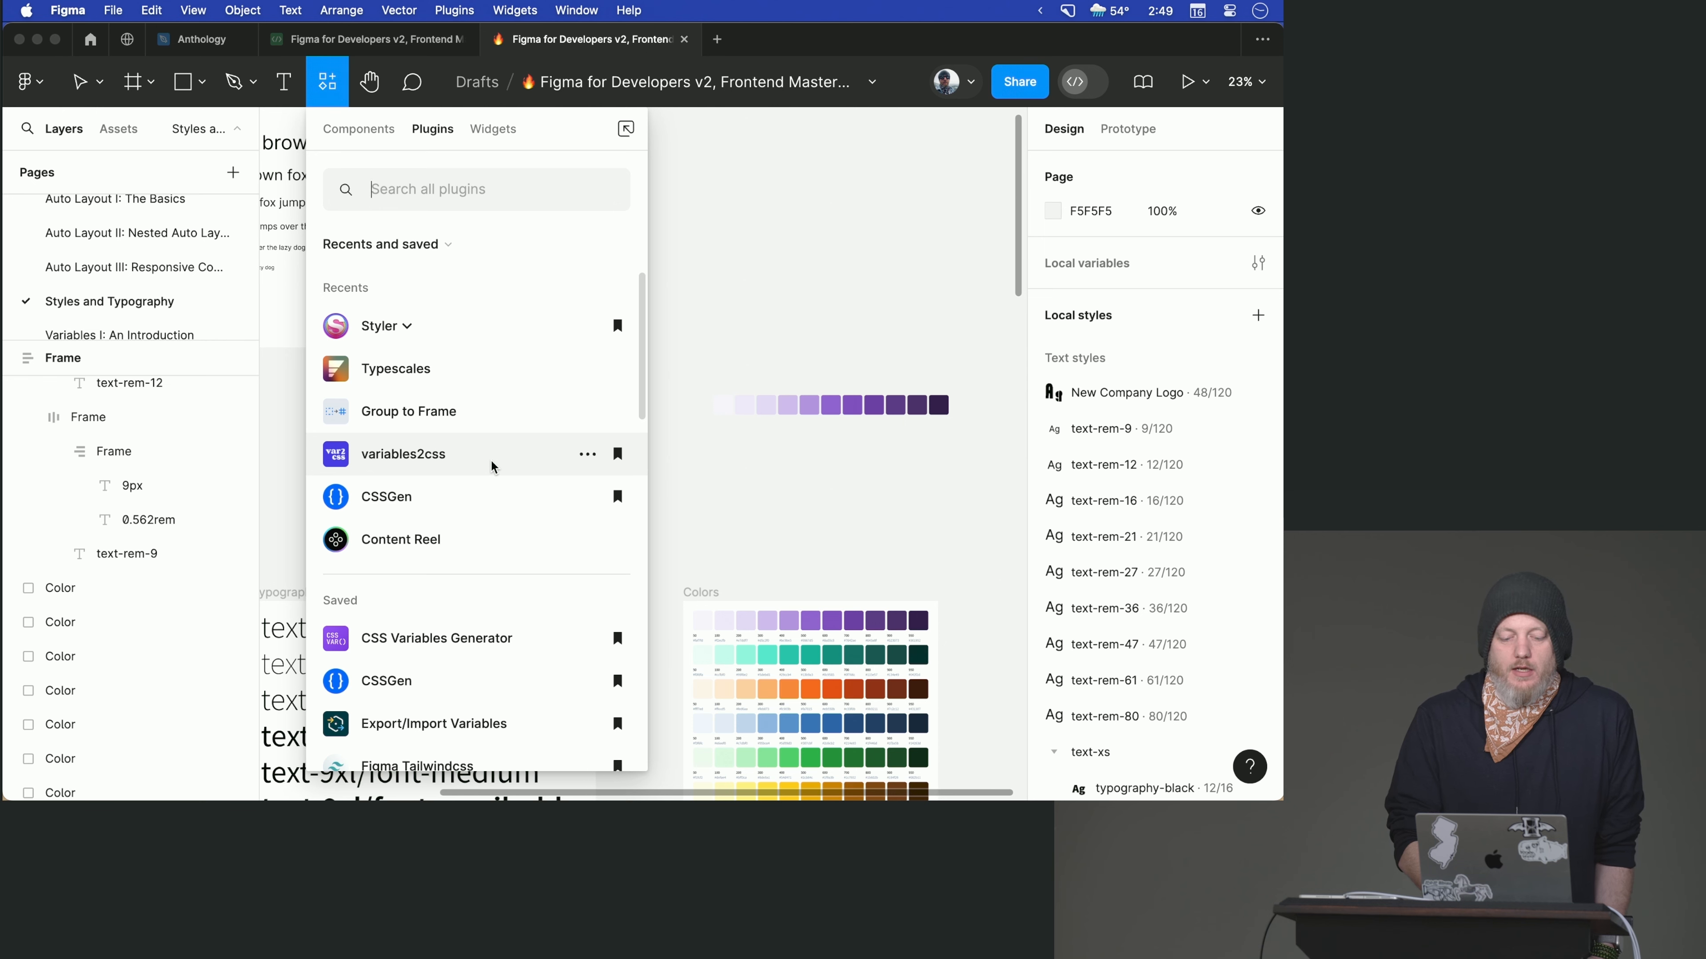
{"action": "scroll", "coordinate": [492, 467], "scroll_direction": "down", "scroll_amount": 5}
{"action": "scroll", "coordinate": [492, 466], "scroll_direction": "down", "scroll_amount": 1}
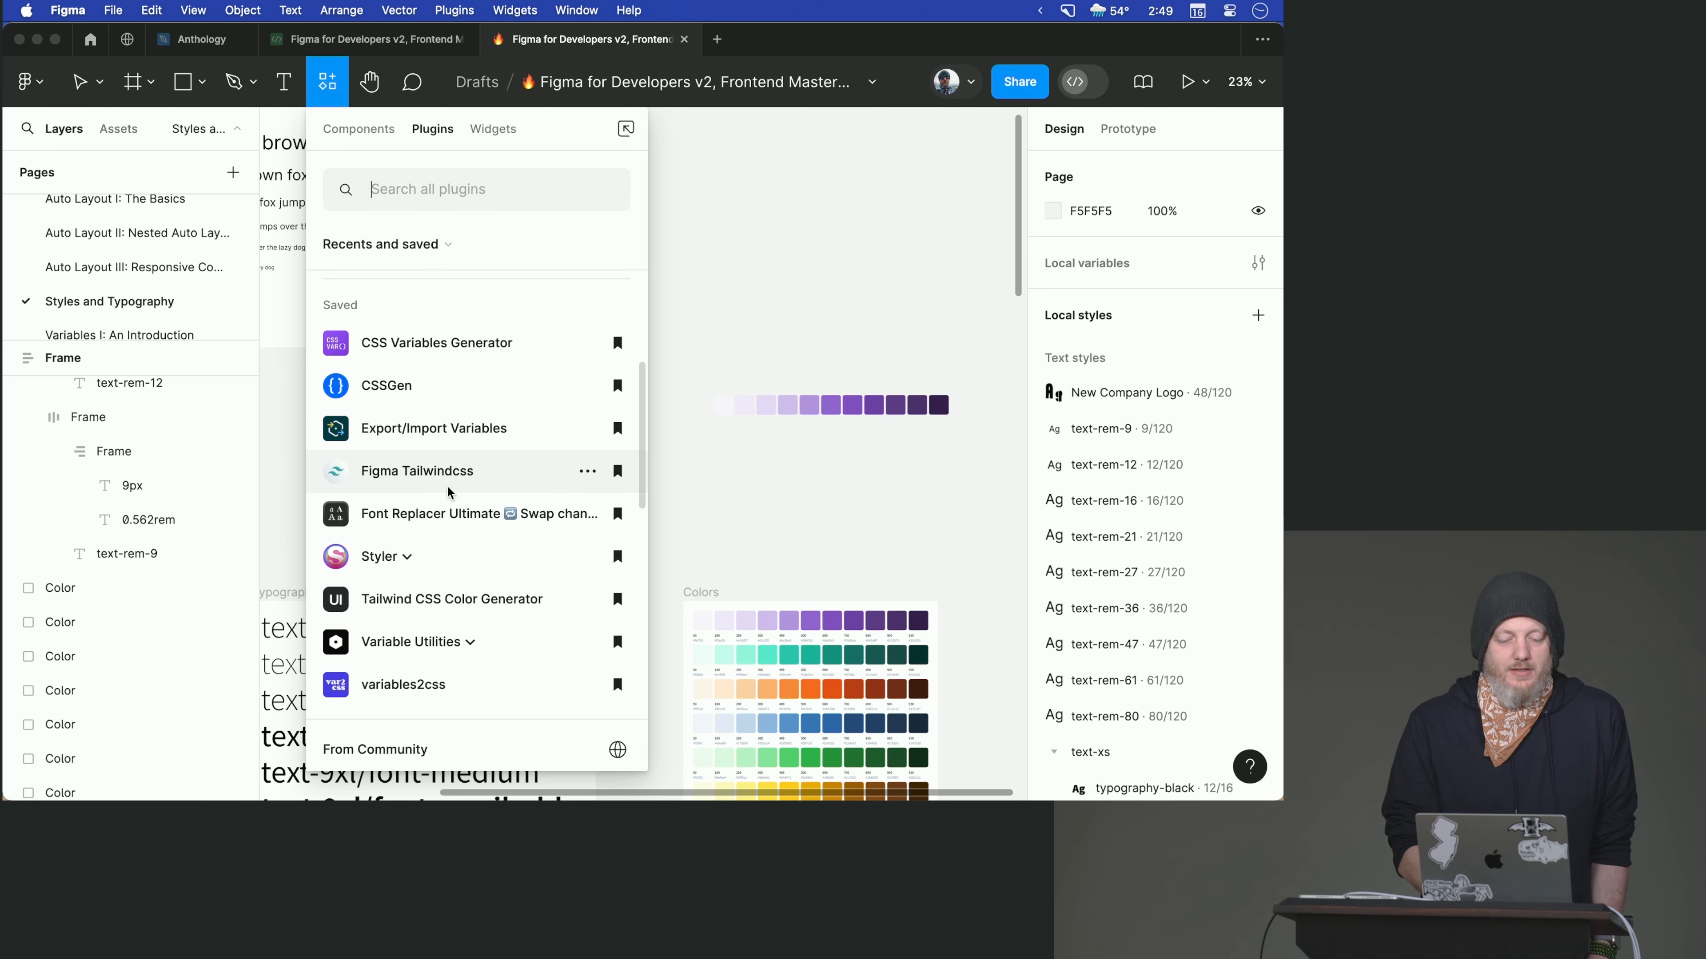
{"action": "left_click", "coordinate": [442, 602]}
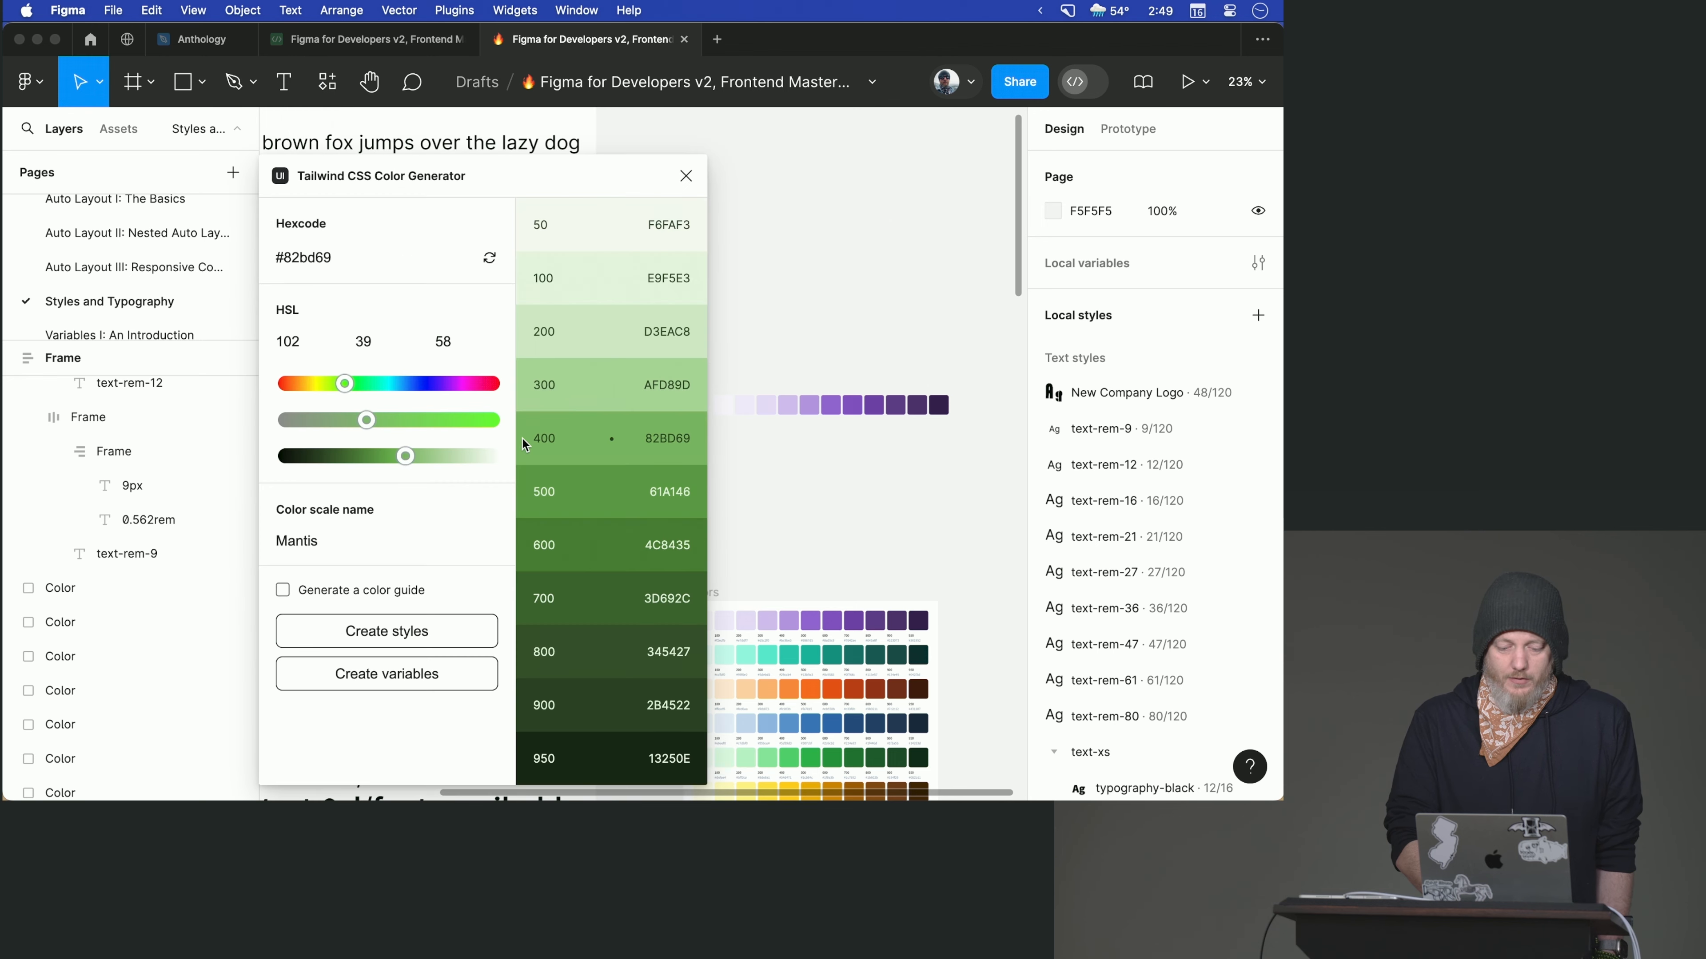
- Create color styles and a color guide for a scale named "blue" with hue 187 (#6ab4be), and close the generator
{"action": "left_click_drag", "start_coordinate": [516, 164], "coordinate": [602, 142]}
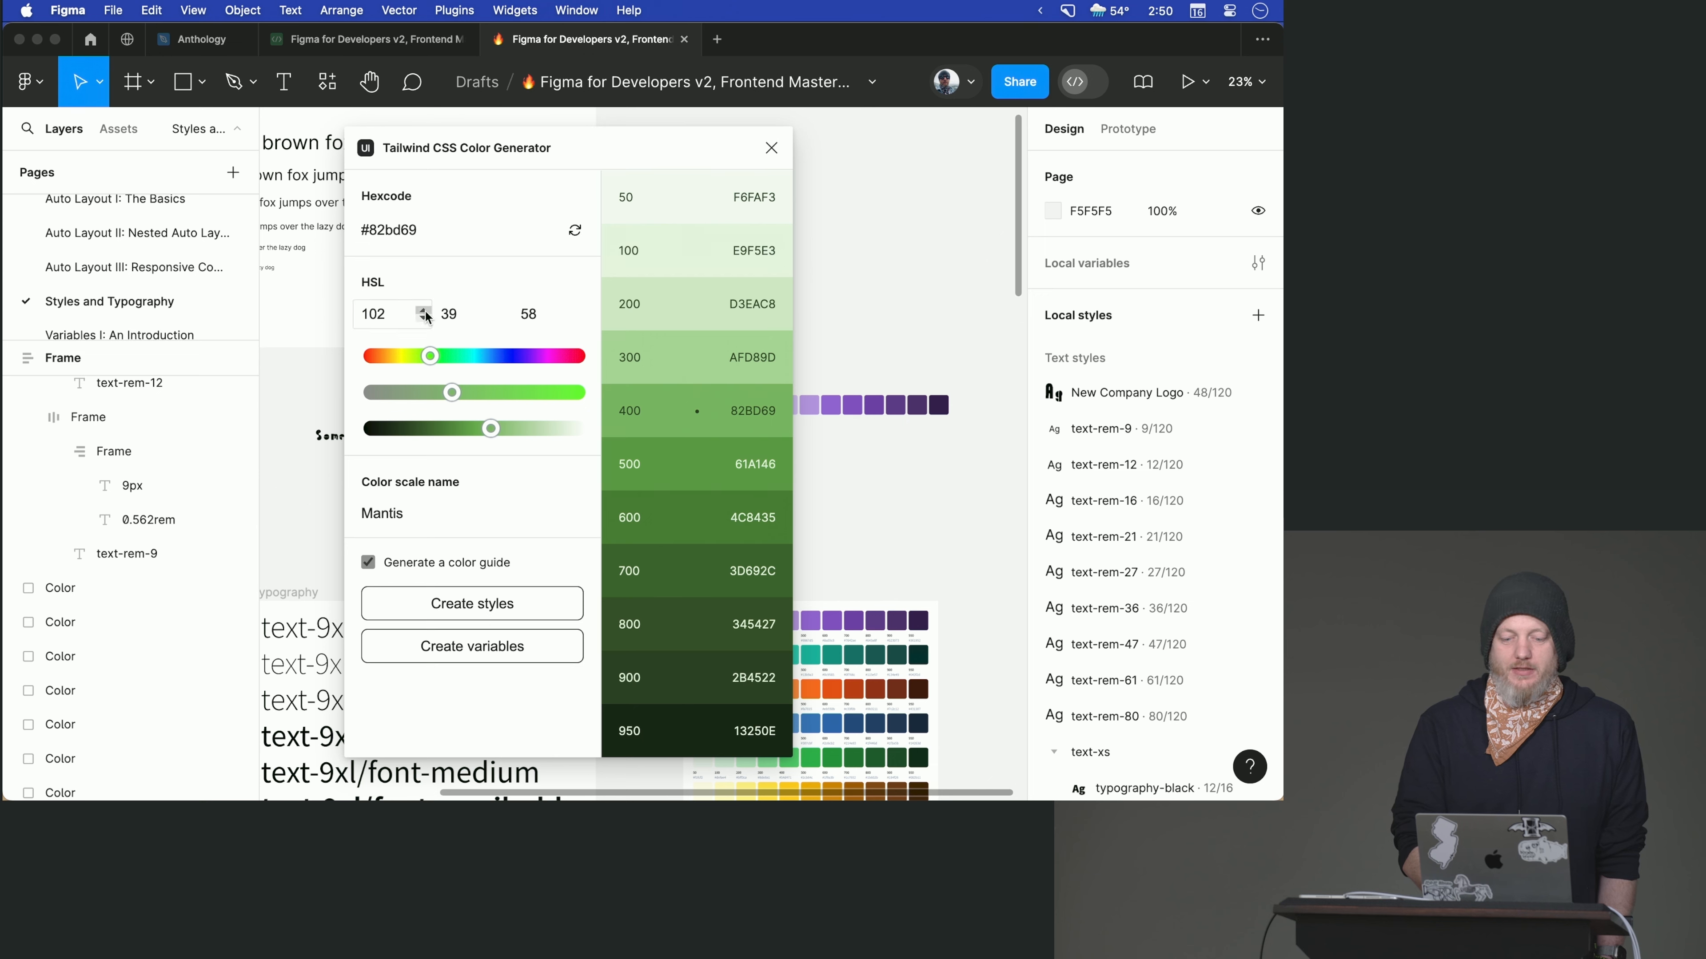
{"action": "left_click_drag", "start_coordinate": [436, 354], "coordinate": [480, 360]}
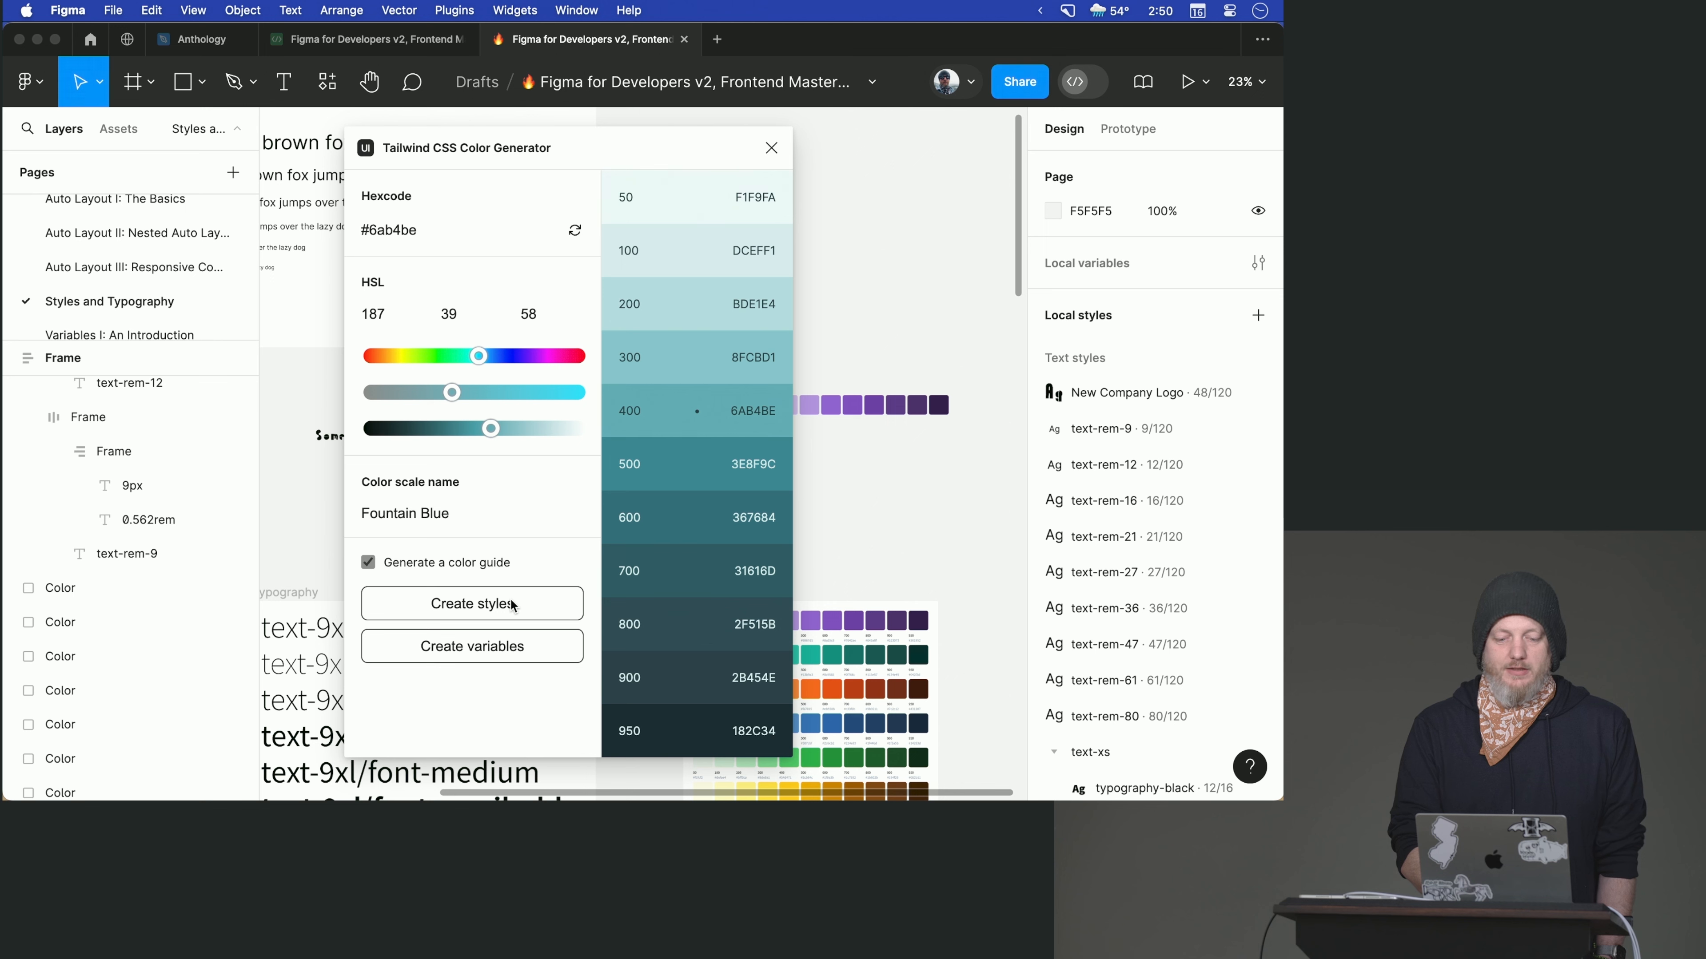
{"action": "left_click", "coordinate": [440, 512]}
{"action": "triple_click", "coordinate": [440, 513]}
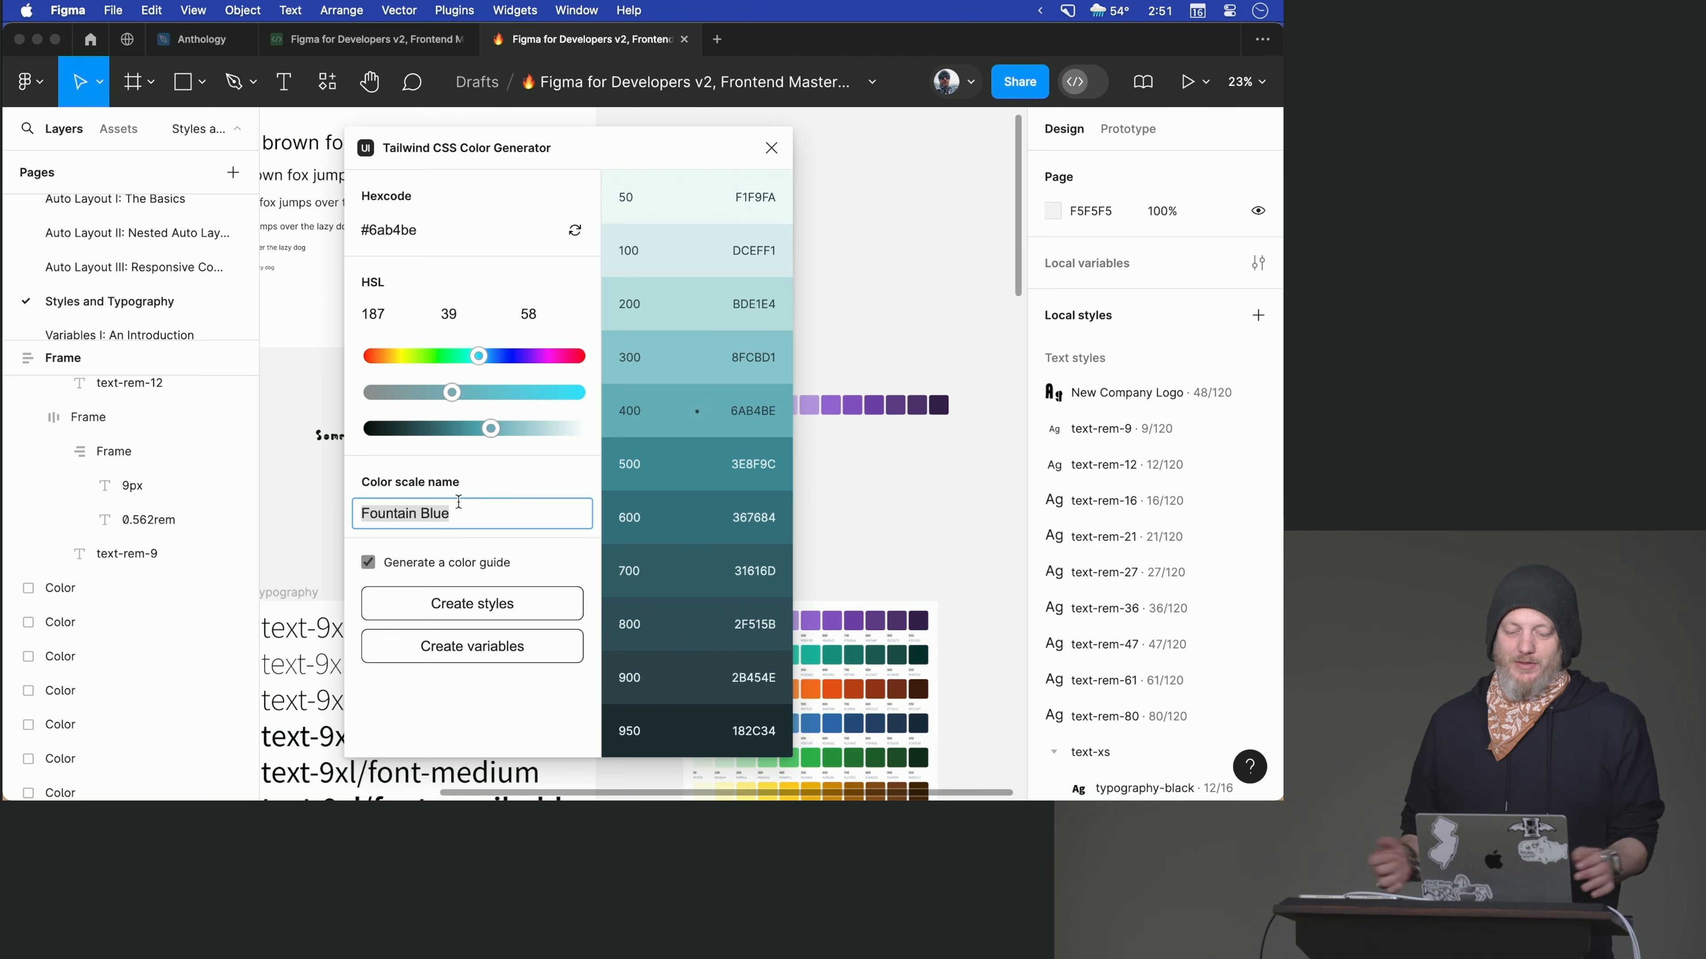
{"action": "type", "text": "blue"}
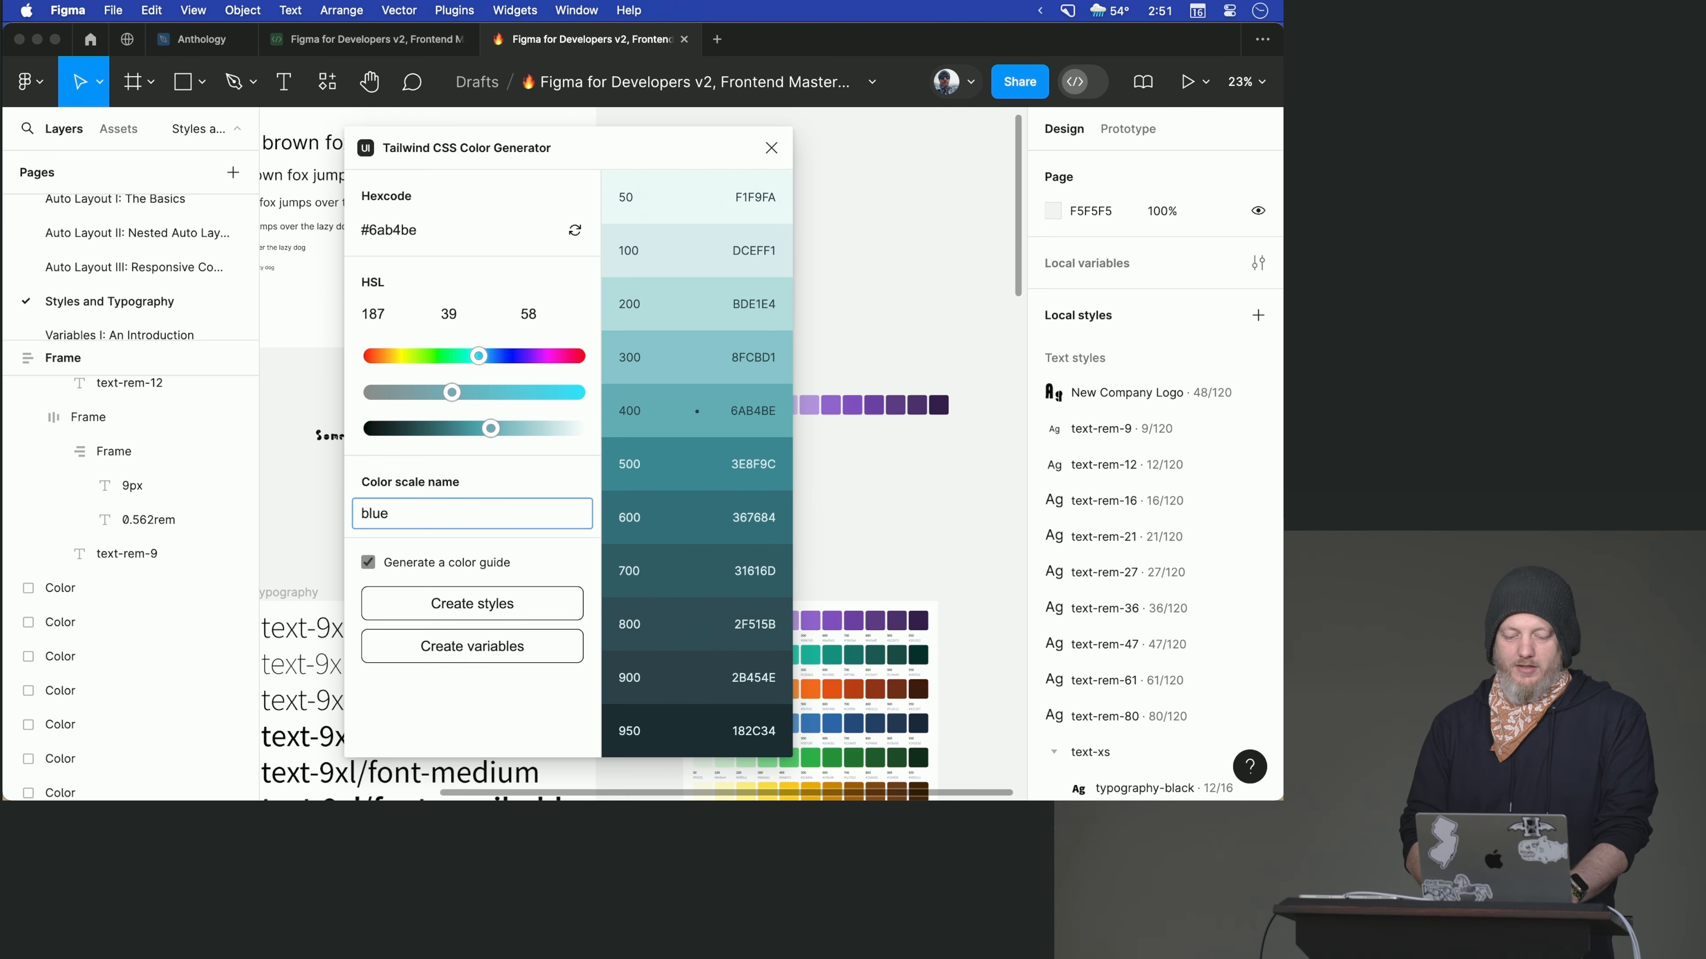
{"action": "left_click", "coordinate": [526, 613]}
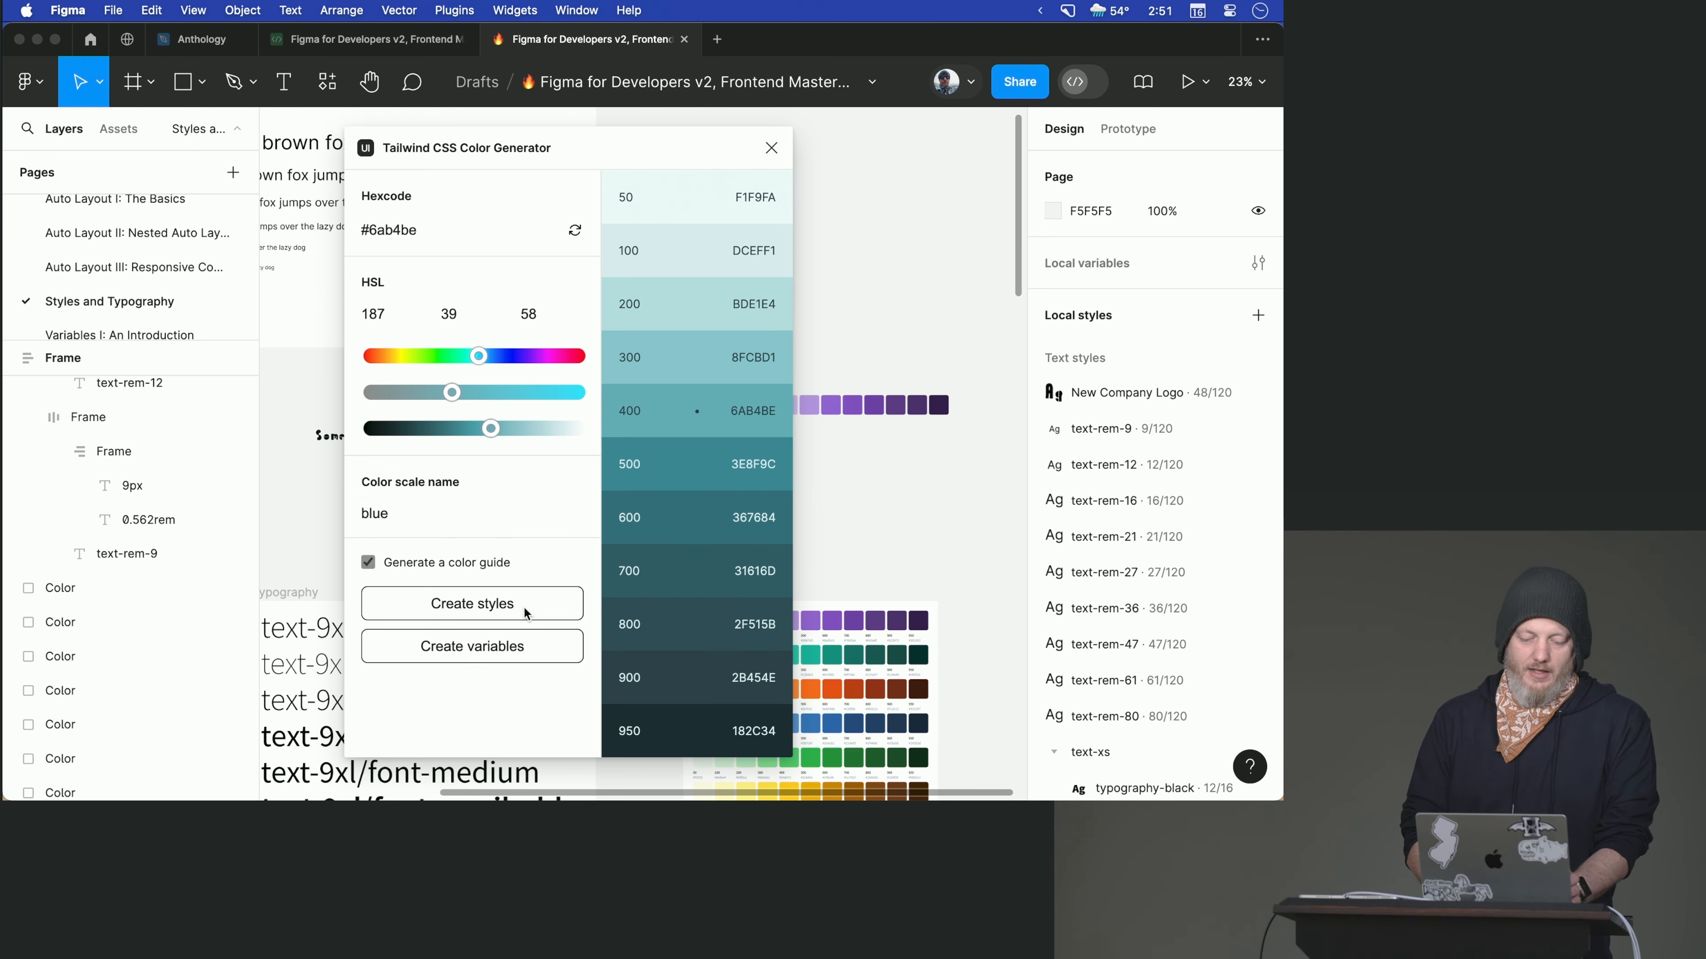
{"action": "left_click", "coordinate": [771, 147]}
- Move the generated blue color guide frame to the empty canvas beside the Useful Plugins list, at about X -515, Y -1
{"action": "scroll", "coordinate": [765, 388], "scroll_direction": "right", "scroll_amount": 5}
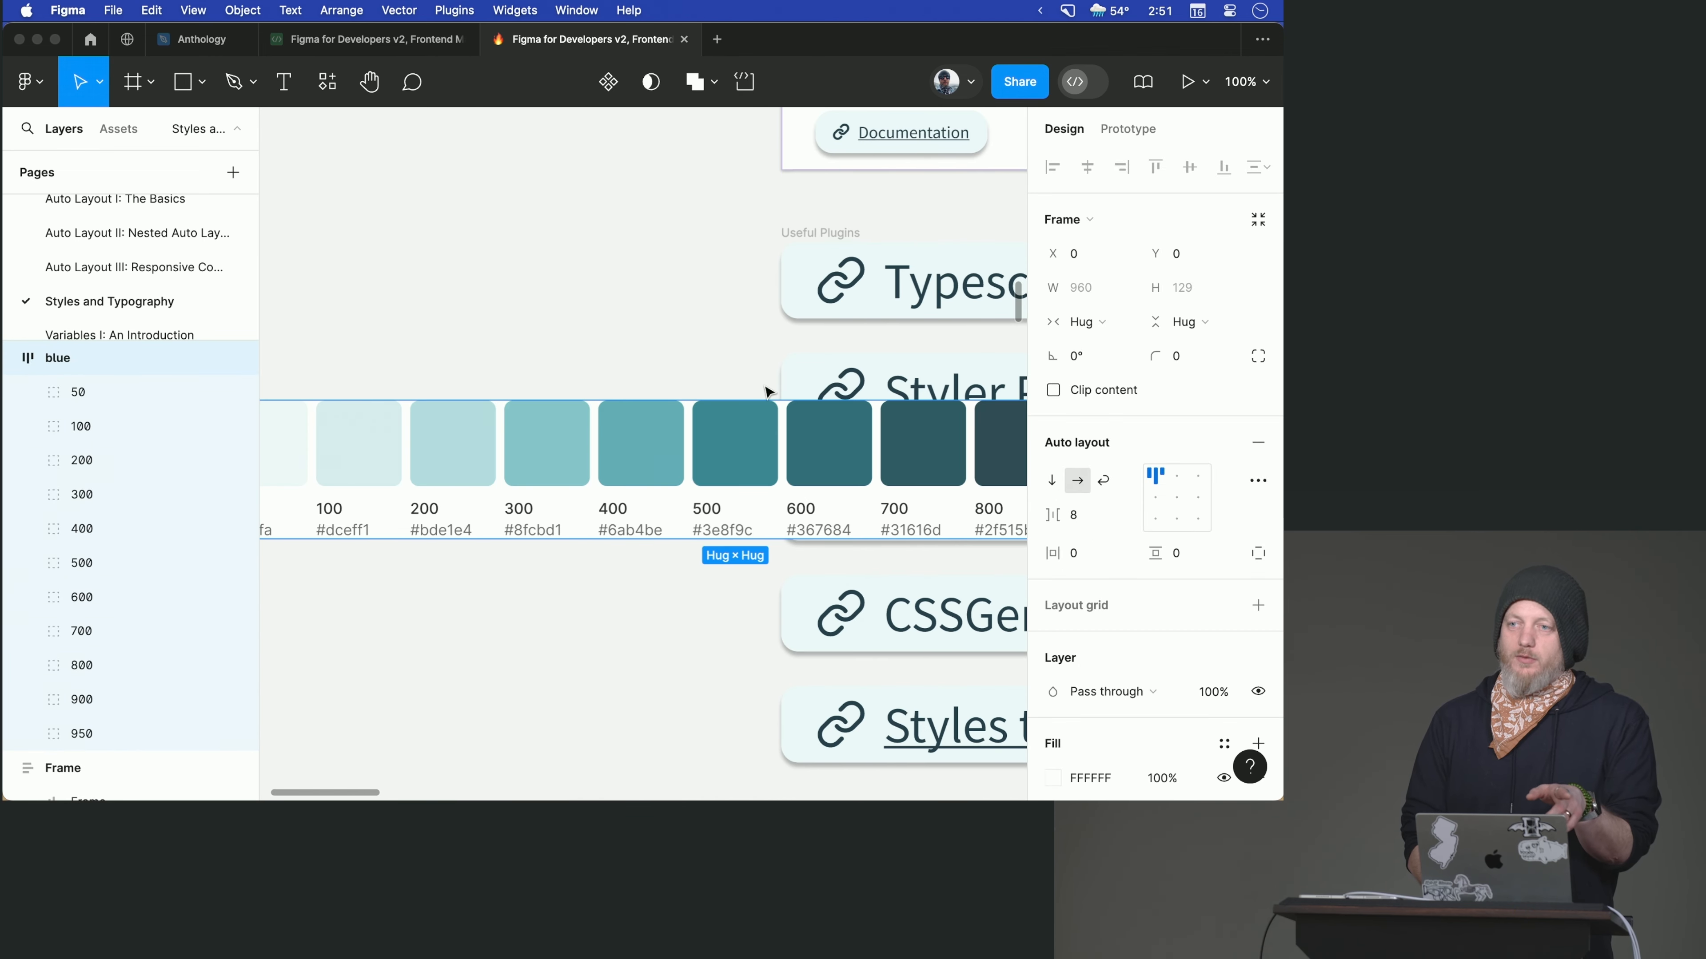
{"action": "scroll", "coordinate": [768, 391], "scroll_direction": "left", "scroll_amount": 5}
{"action": "mouse_move", "coordinate": [435, 339]}
{"action": "left_mouse_down"}
{"action": "mouse_move", "coordinate": [172, 340]}
{"action": "mouse_move", "coordinate": [467, 337]}
{"action": "mouse_move", "coordinate": [432, 337]}
{"action": "left_mouse_up"}
{"action": "scroll", "coordinate": [431, 337], "scroll_direction": "down", "scroll_amount": 5}
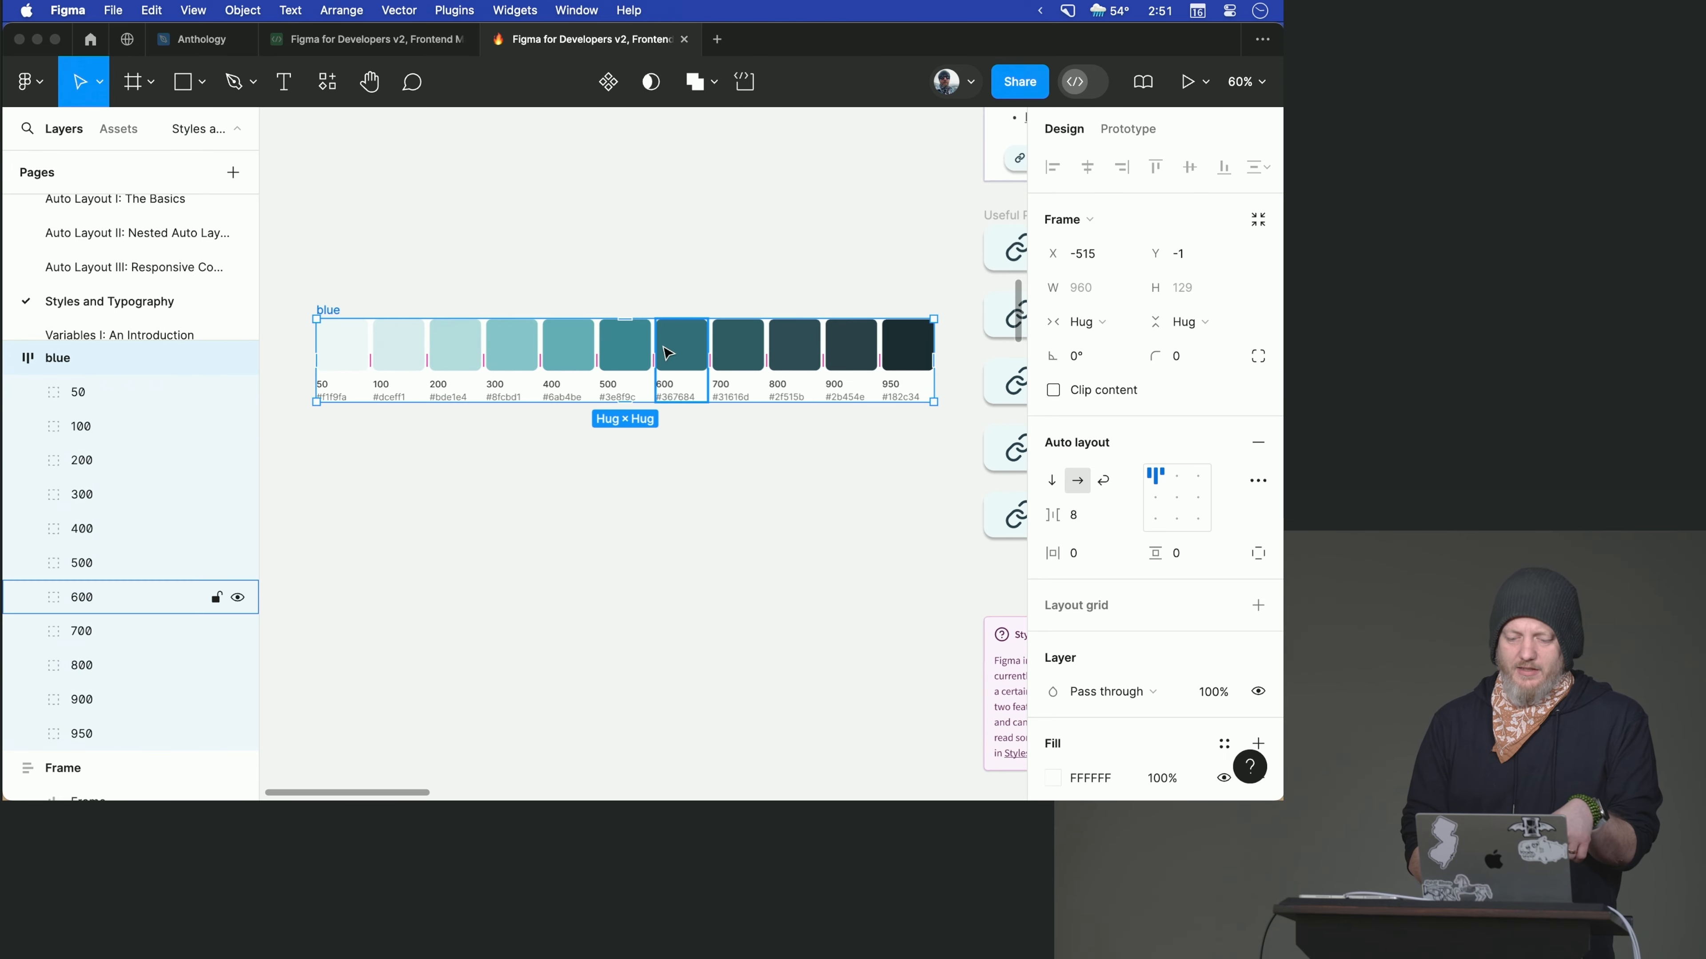
- Examine the file's local text styles, including the generated text-rem and typography styles
{"action": "left_click", "coordinate": [868, 247]}
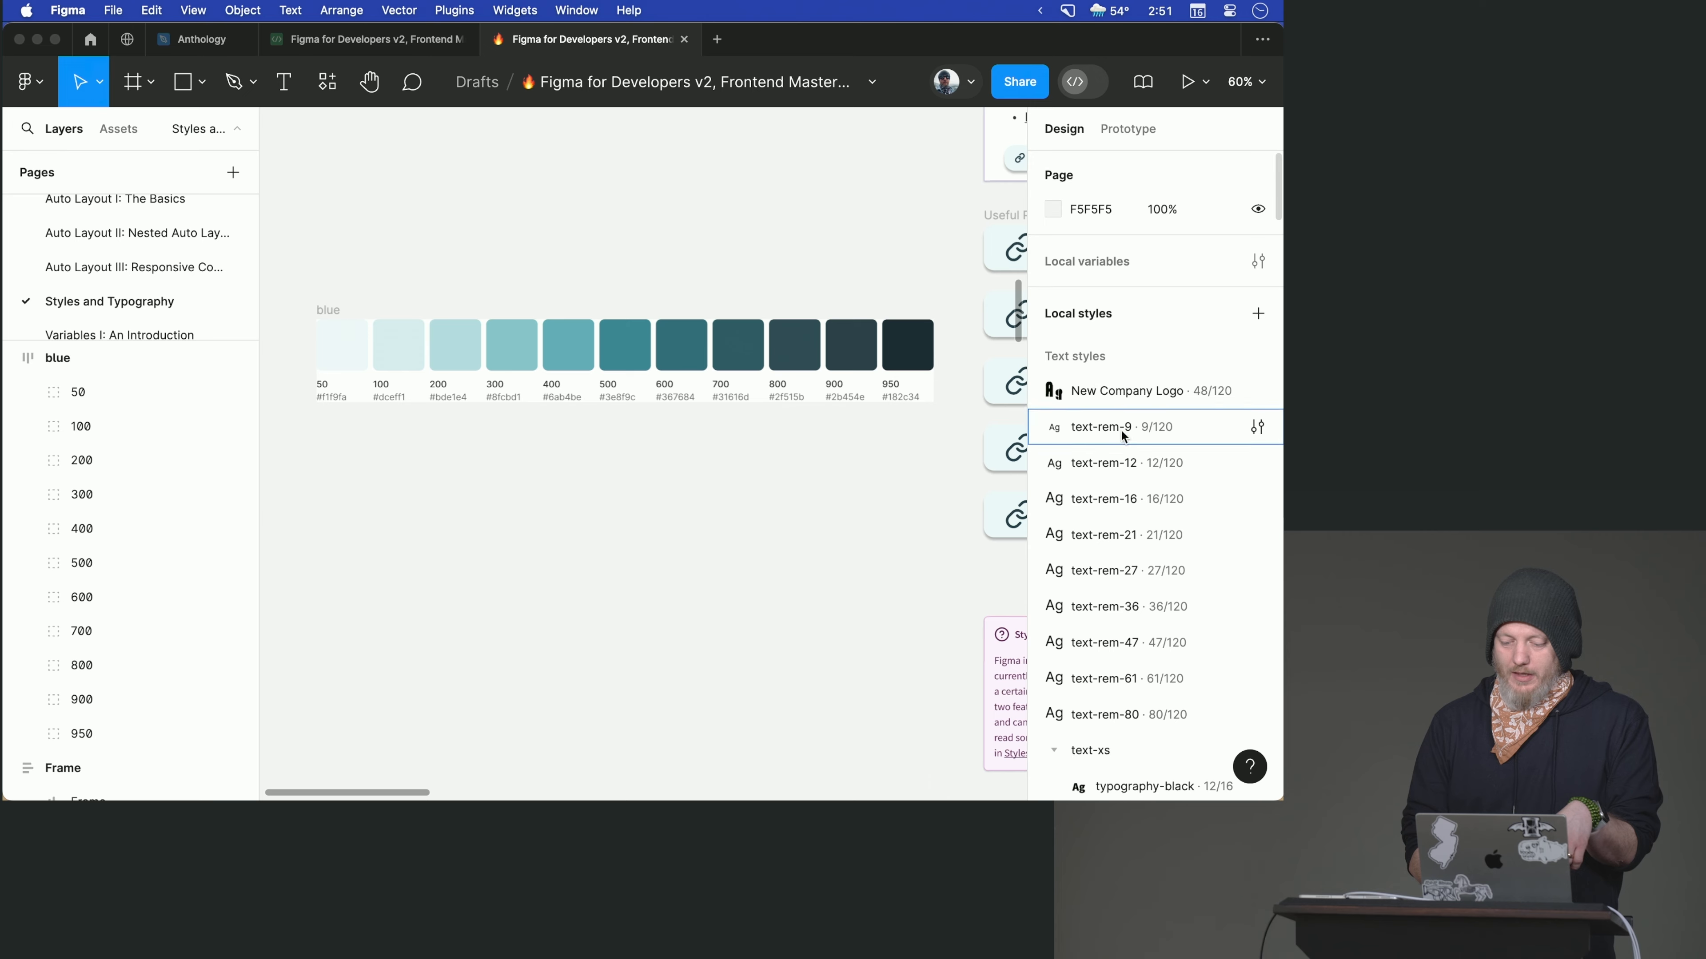
{"action": "scroll", "coordinate": [1121, 429], "scroll_direction": "down", "scroll_amount": 20}
{"action": "scroll", "coordinate": [1120, 435], "scroll_direction": "down", "scroll_amount": 20}
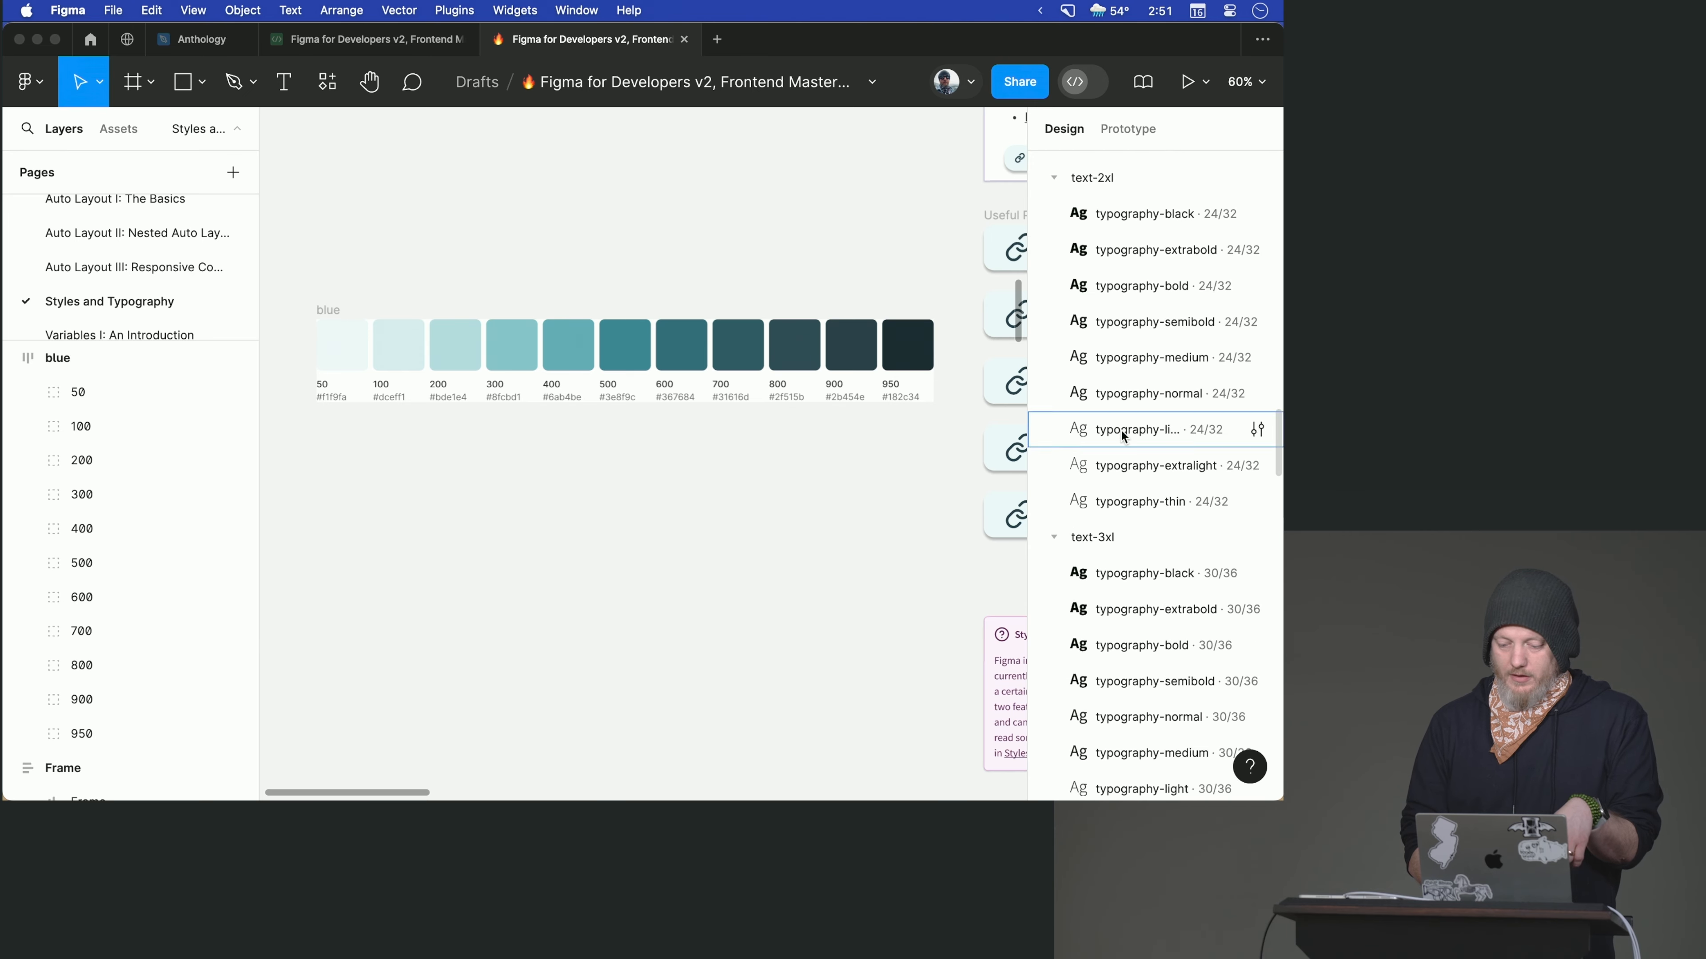
{"action": "scroll", "coordinate": [1120, 429], "scroll_direction": "down", "scroll_amount": 3}
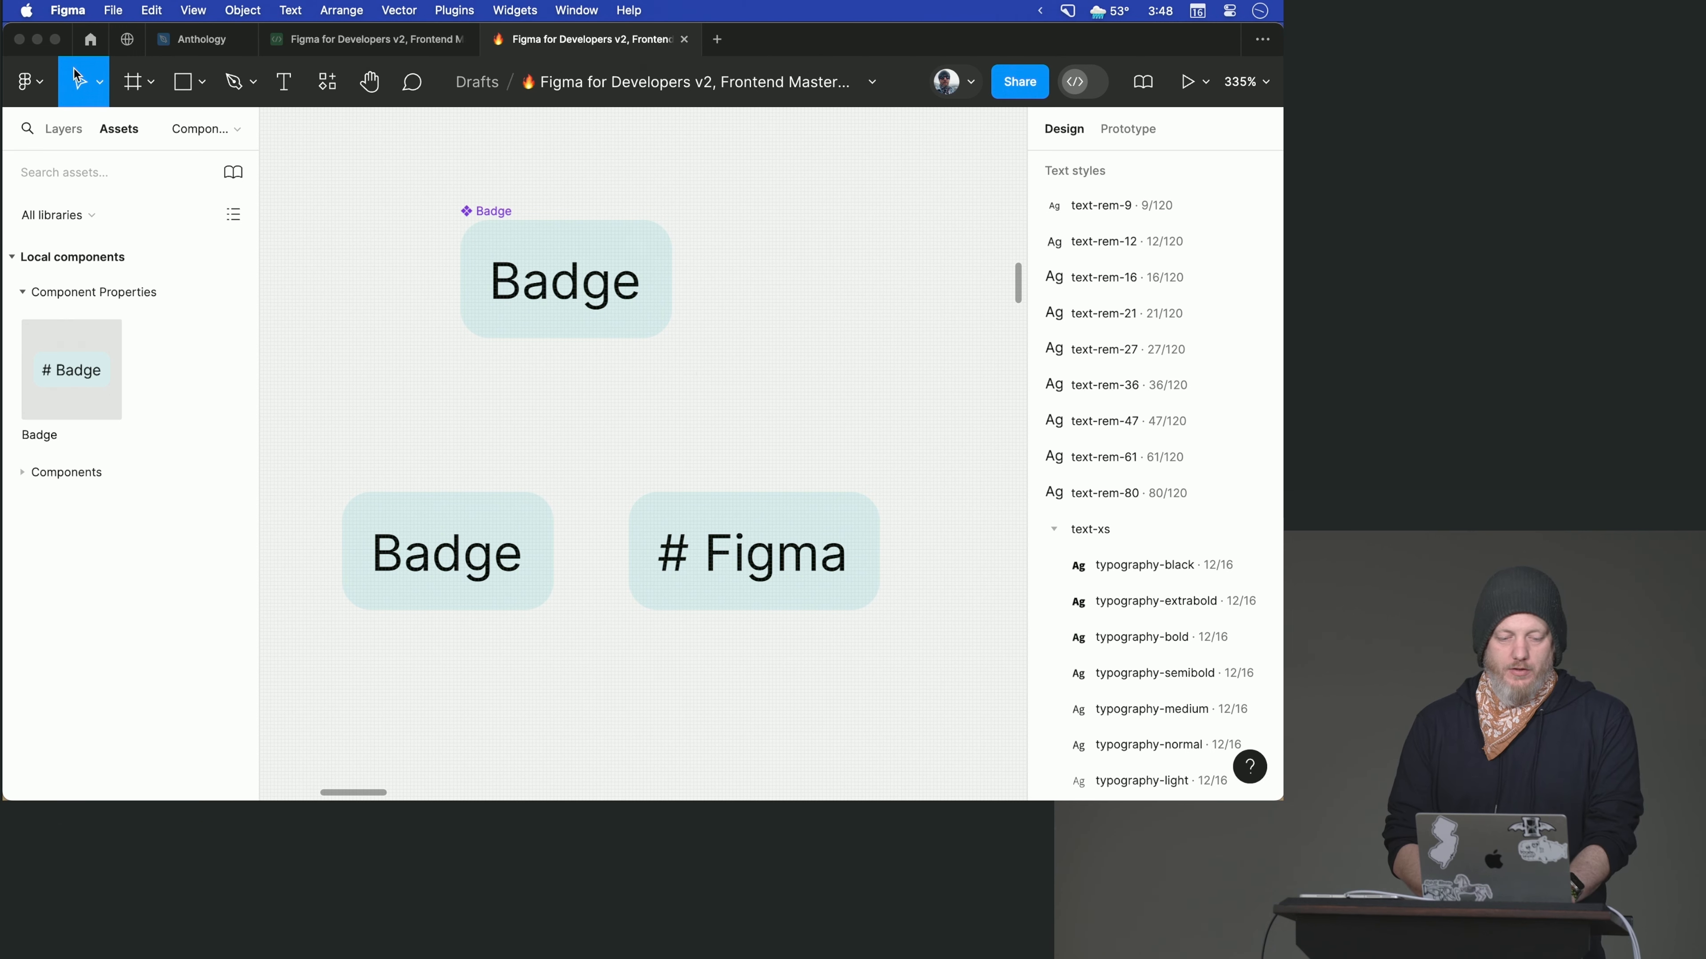
- Open the "Variants and Interactive Components" page and bring the Base Icons frame into close view
{"action": "left_click", "coordinate": [62, 130]}
{"action": "scroll", "coordinate": [91, 293], "scroll_direction": "down", "scroll_amount": 5}
{"action": "scroll", "coordinate": [91, 287], "scroll_direction": "up", "scroll_amount": 2}
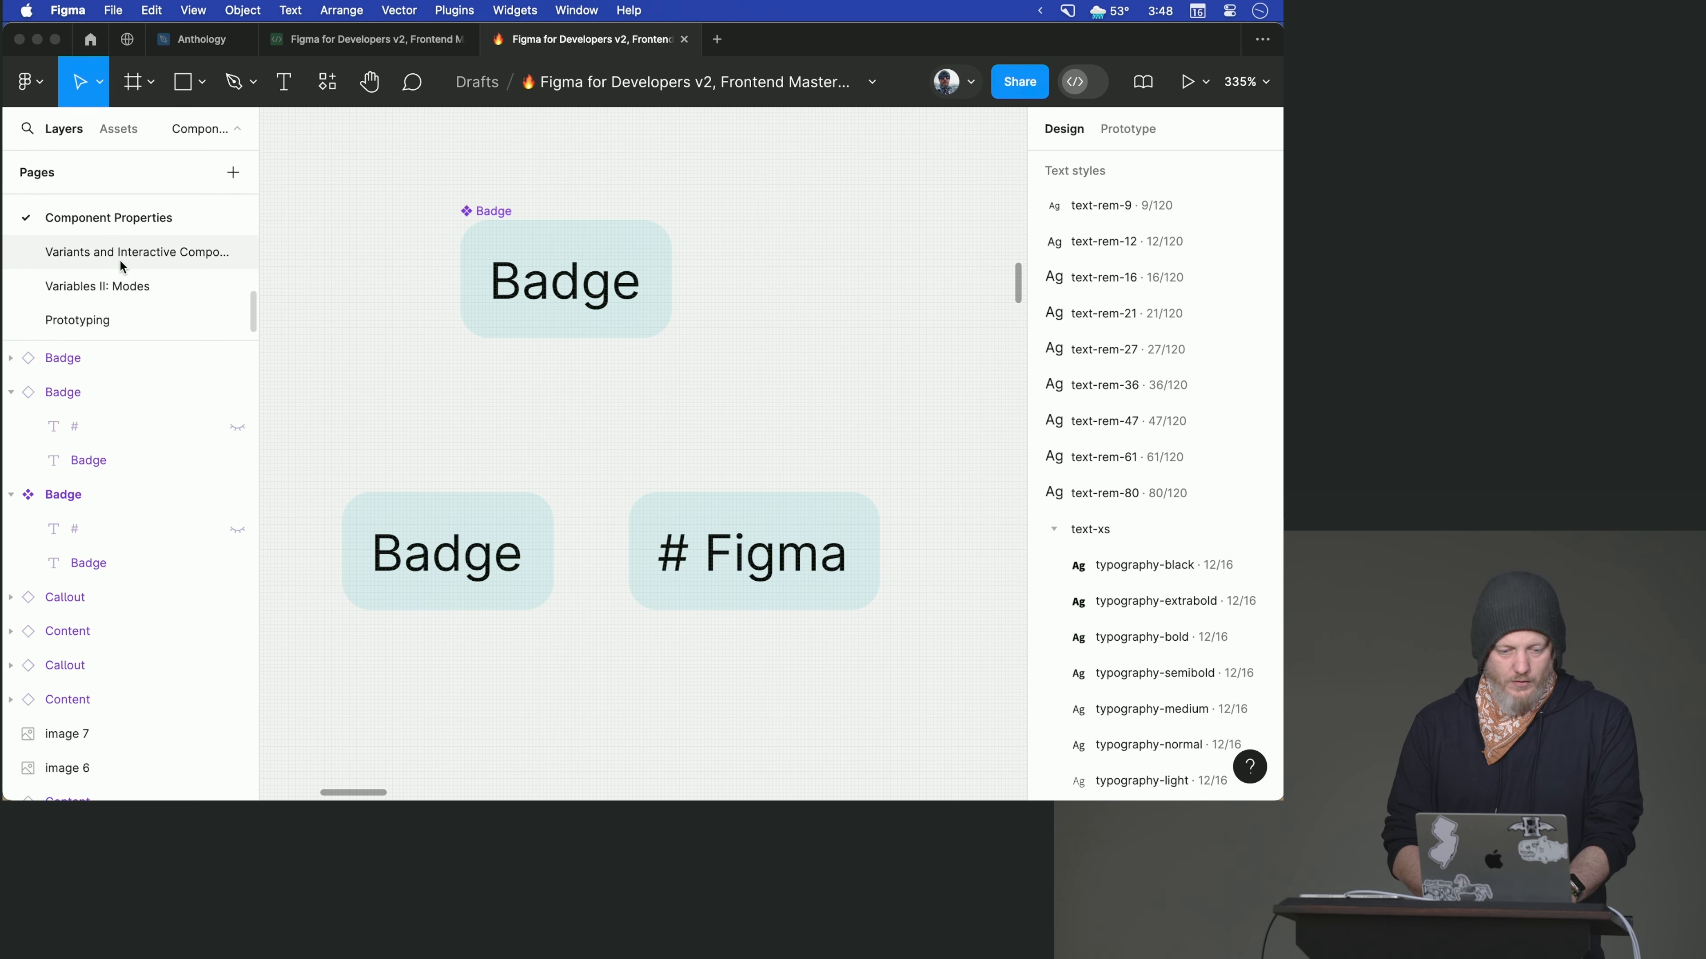
{"action": "left_click", "coordinate": [120, 258]}
{"action": "scroll", "coordinate": [331, 407], "scroll_direction": "down", "scroll_amount": 2}
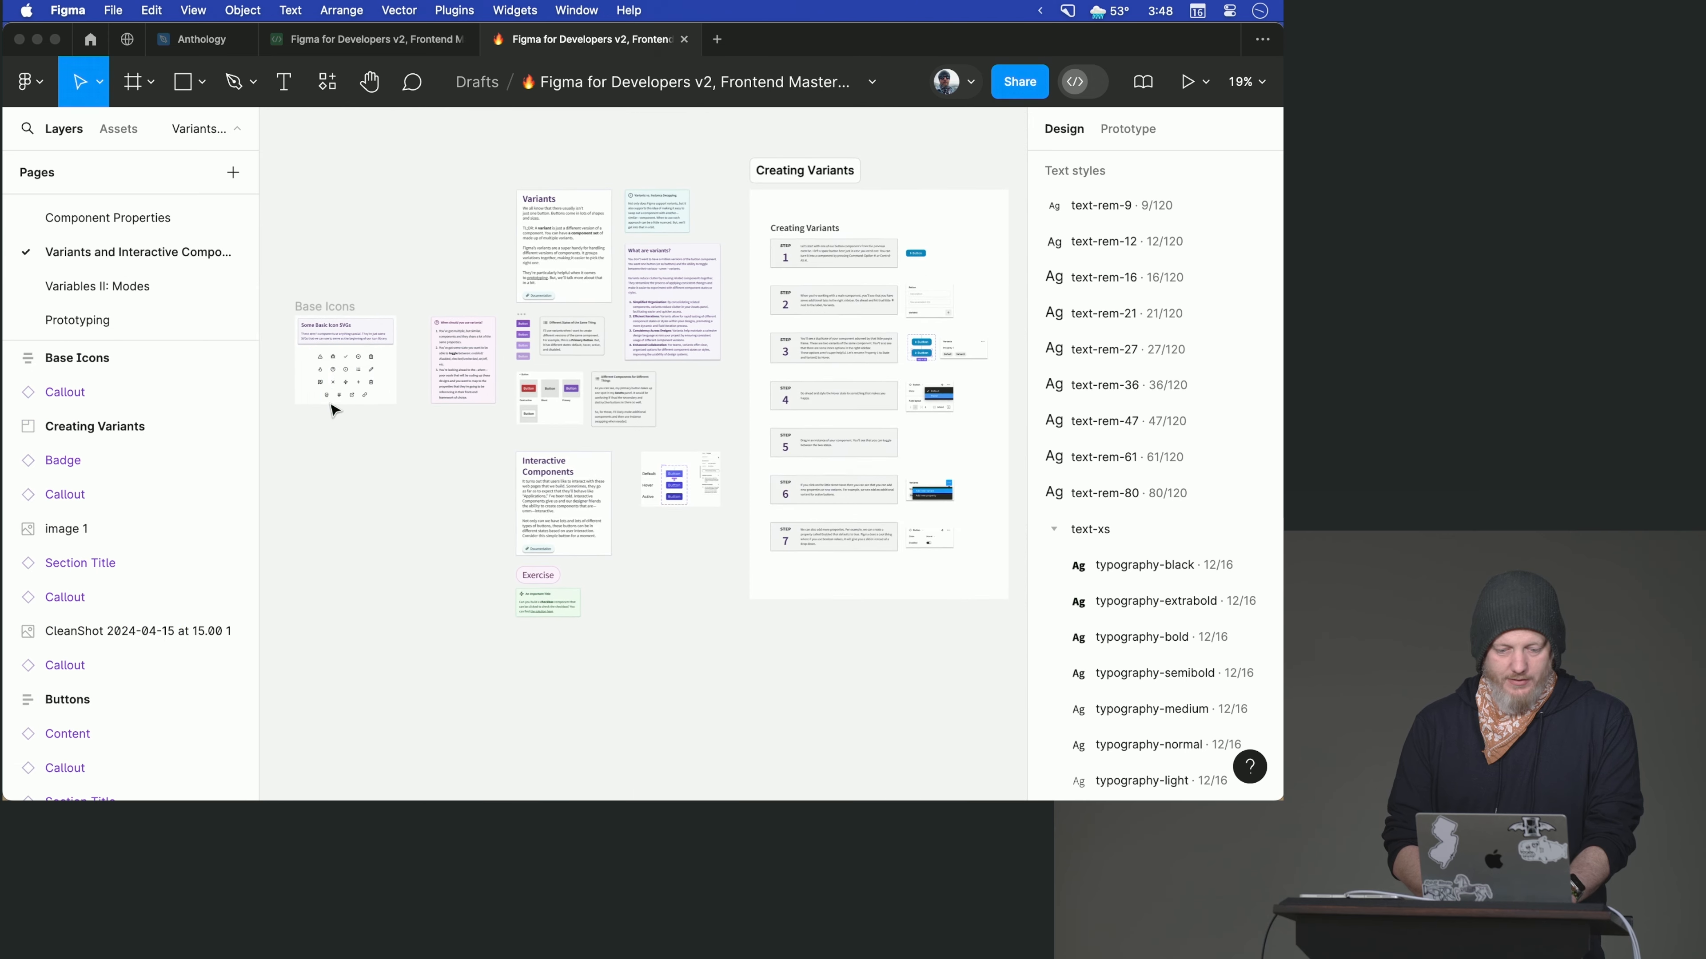
{"action": "scroll", "coordinate": [332, 409], "scroll_direction": "up", "scroll_amount": 6}
{"action": "scroll", "coordinate": [332, 409], "scroll_direction": "up", "scroll_amount": 3}
{"action": "scroll", "coordinate": [331, 406], "scroll_direction": "up", "scroll_amount": 2}
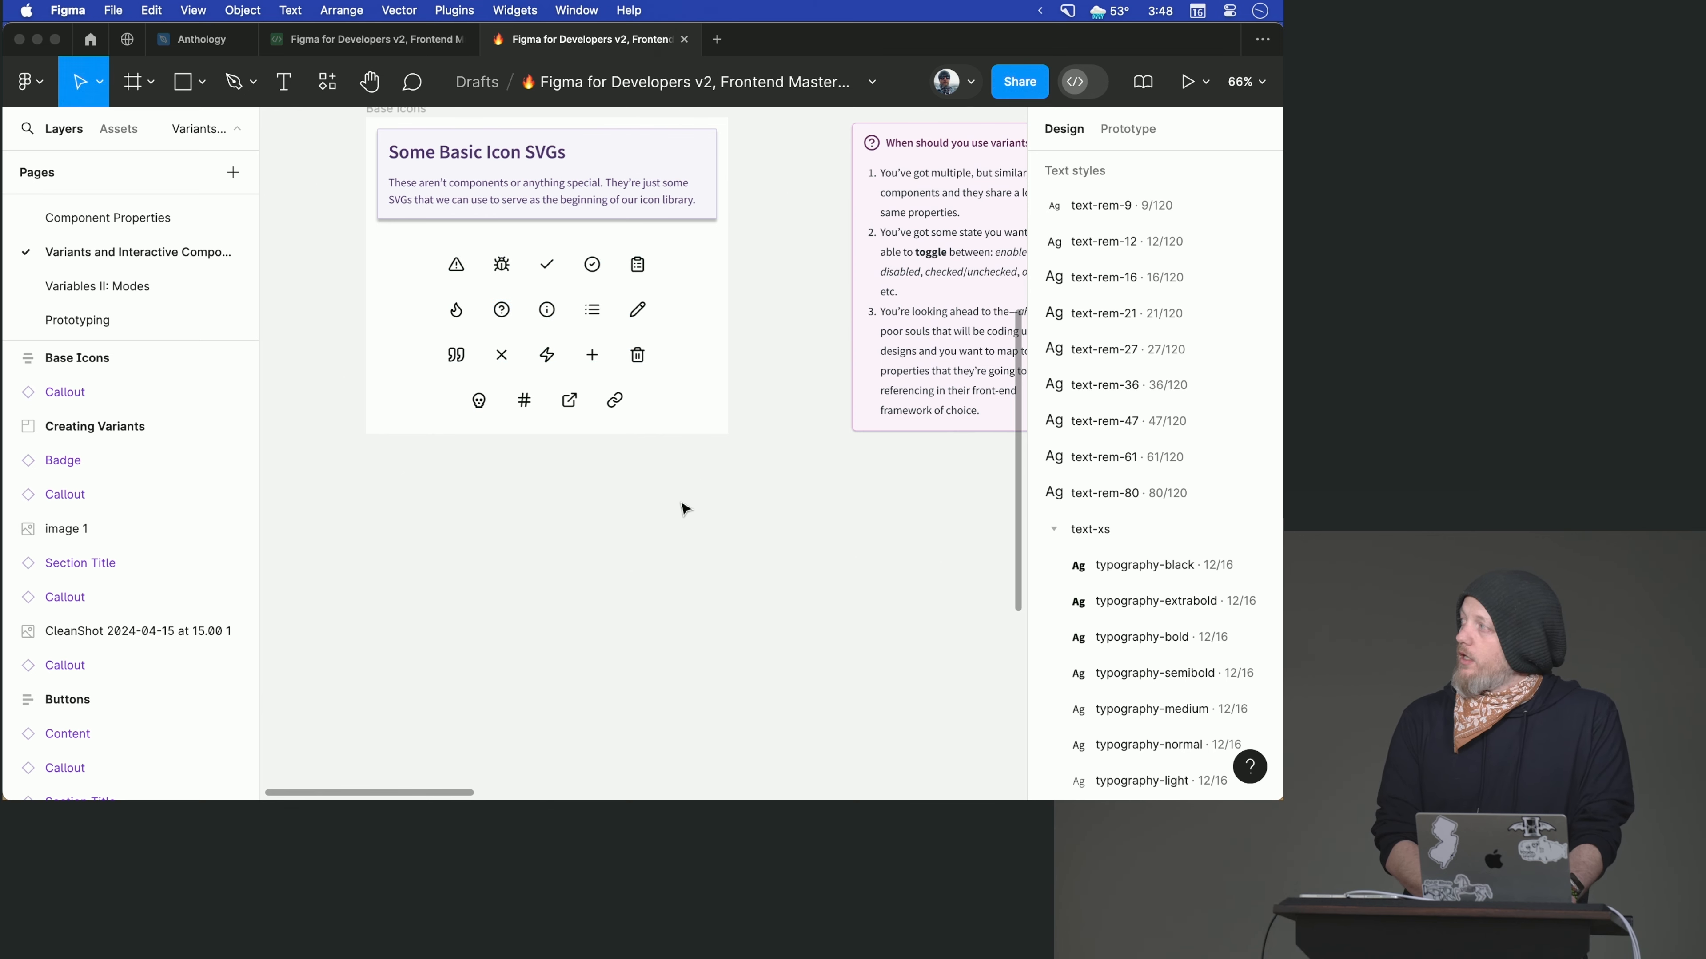
- Turn all the icon layers inside the Icons frame, down to Link, into multiple separate components
{"action": "left_click", "coordinate": [621, 422]}
{"action": "left_click", "coordinate": [620, 419]}
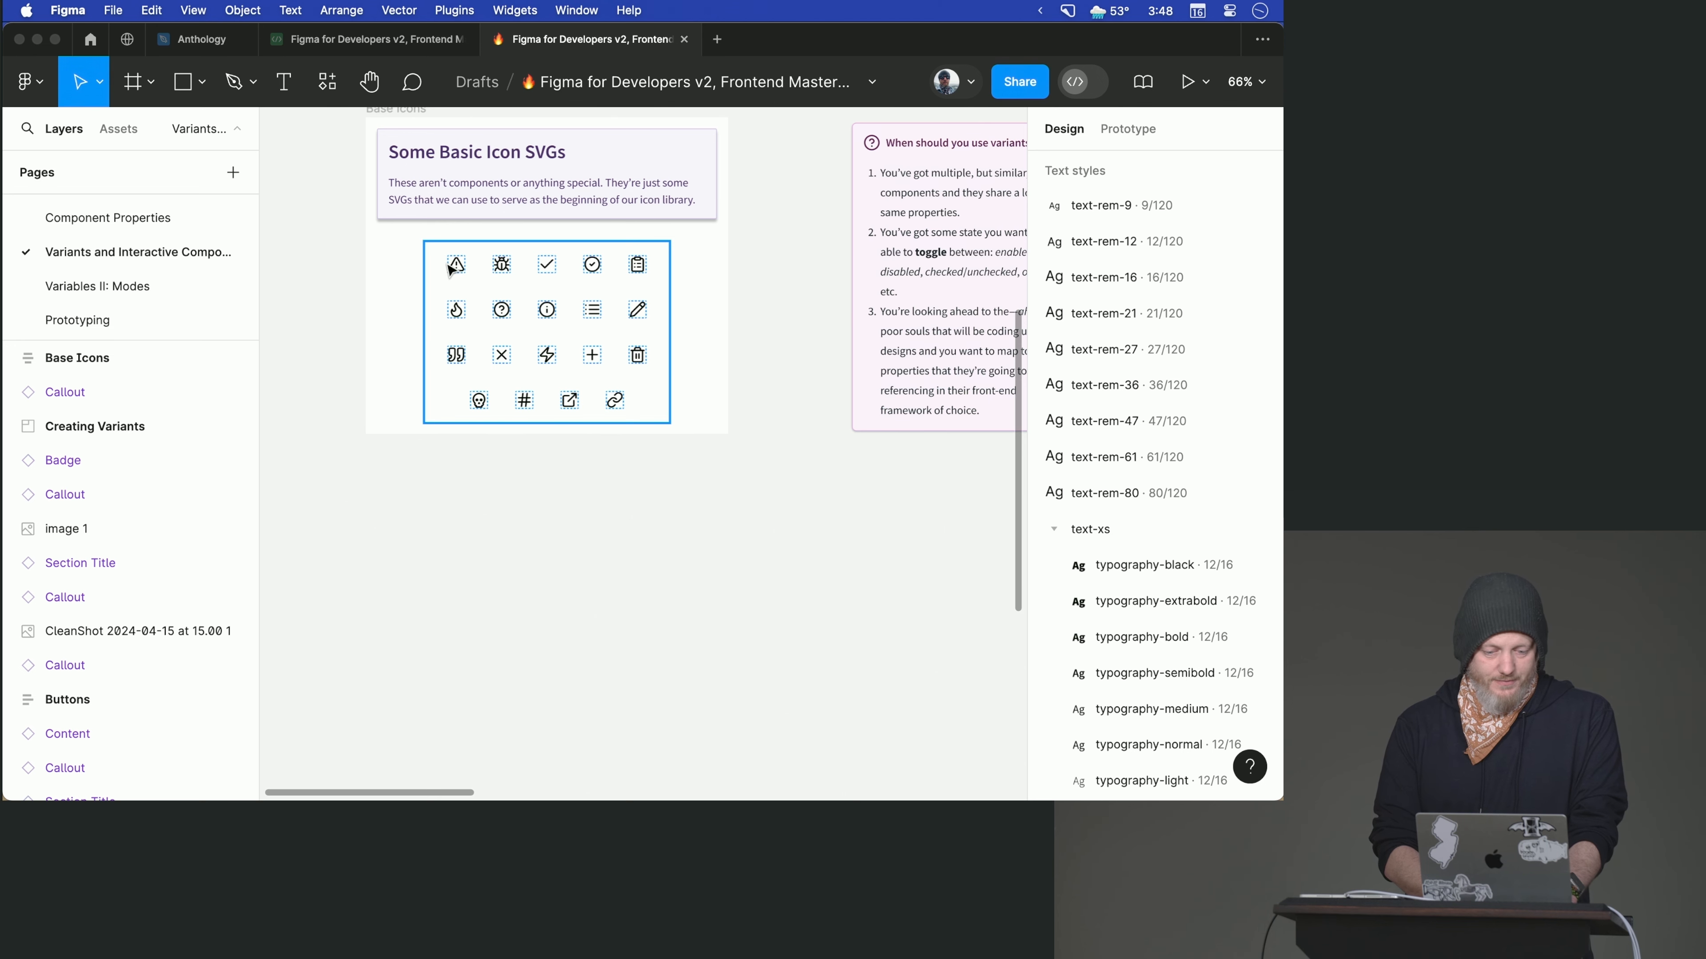
{"action": "left_click", "coordinate": [464, 268]}
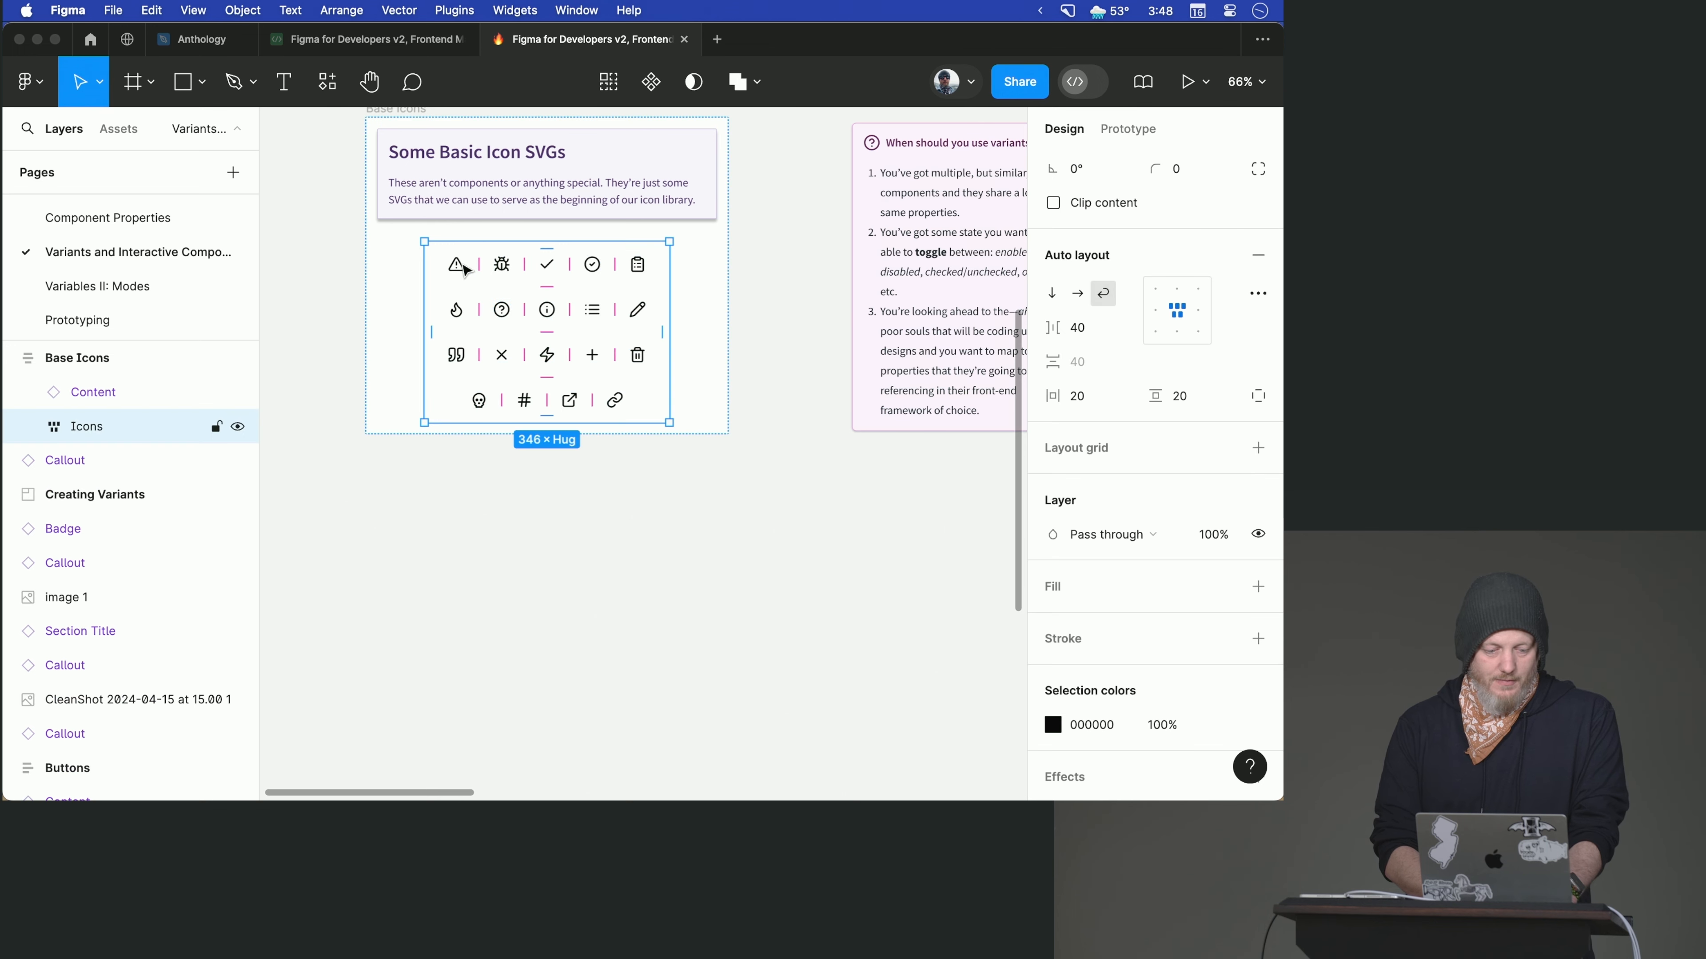
{"action": "left_click", "coordinate": [32, 427]}
{"action": "left_click", "coordinate": [103, 464]}
{"action": "scroll", "coordinate": [102, 464], "scroll_direction": "down", "scroll_amount": 15}
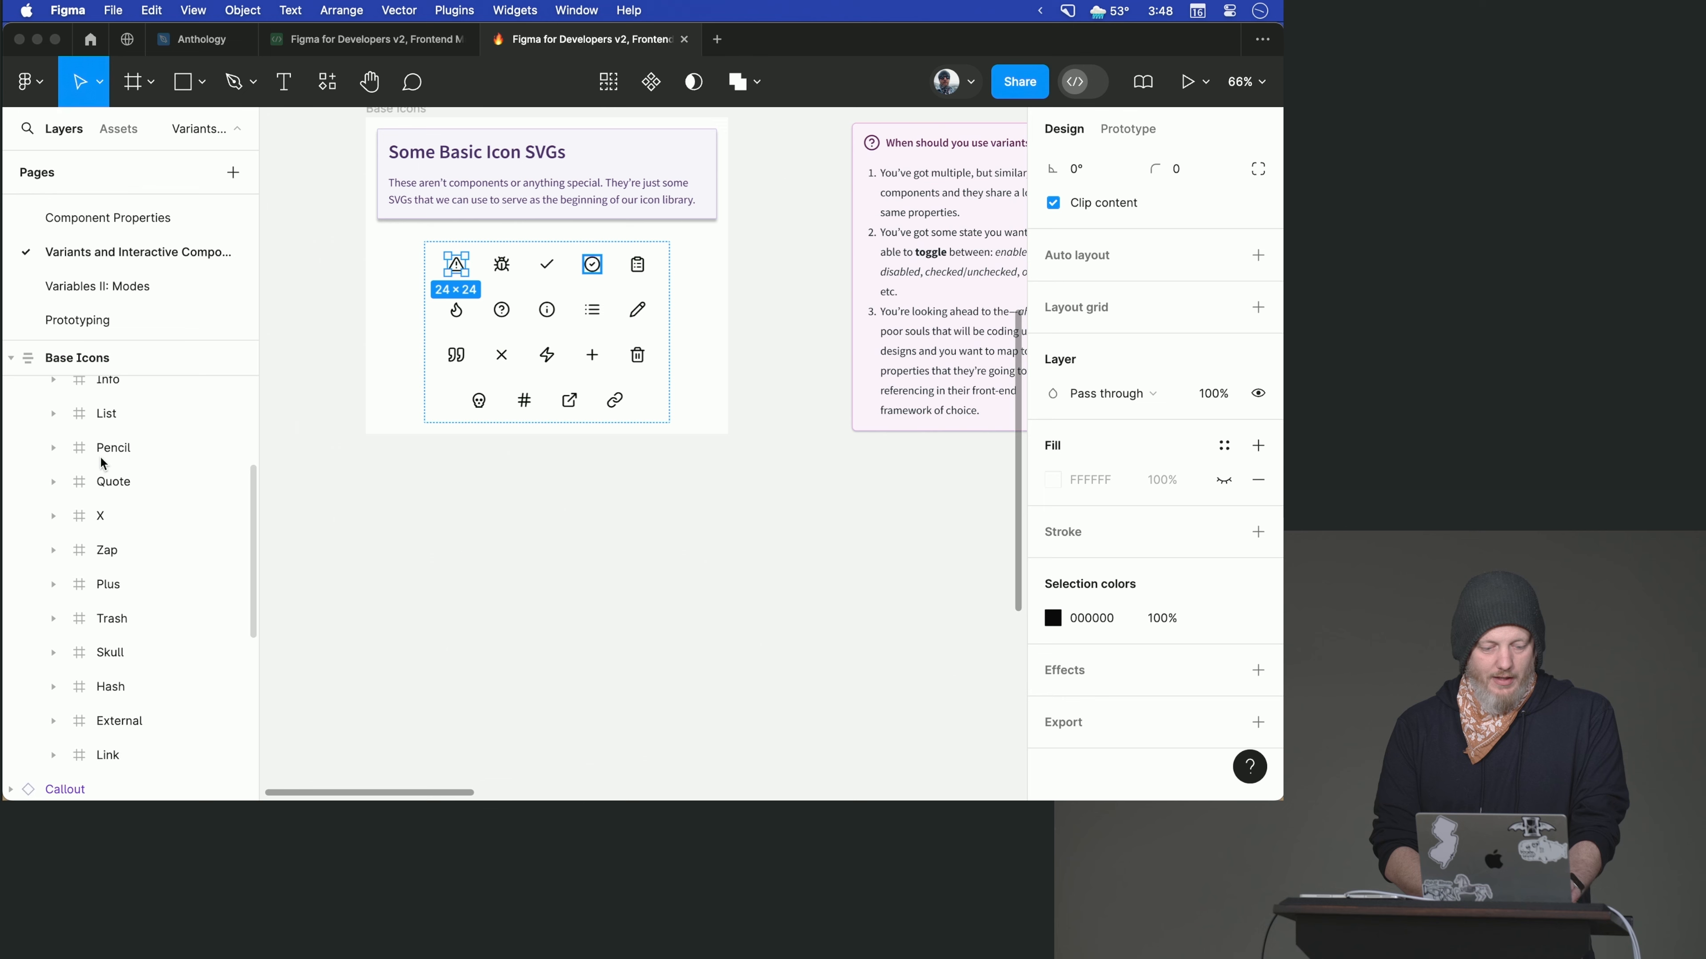
{"action": "left_click", "coordinate": [106, 541], "text": "shift"}
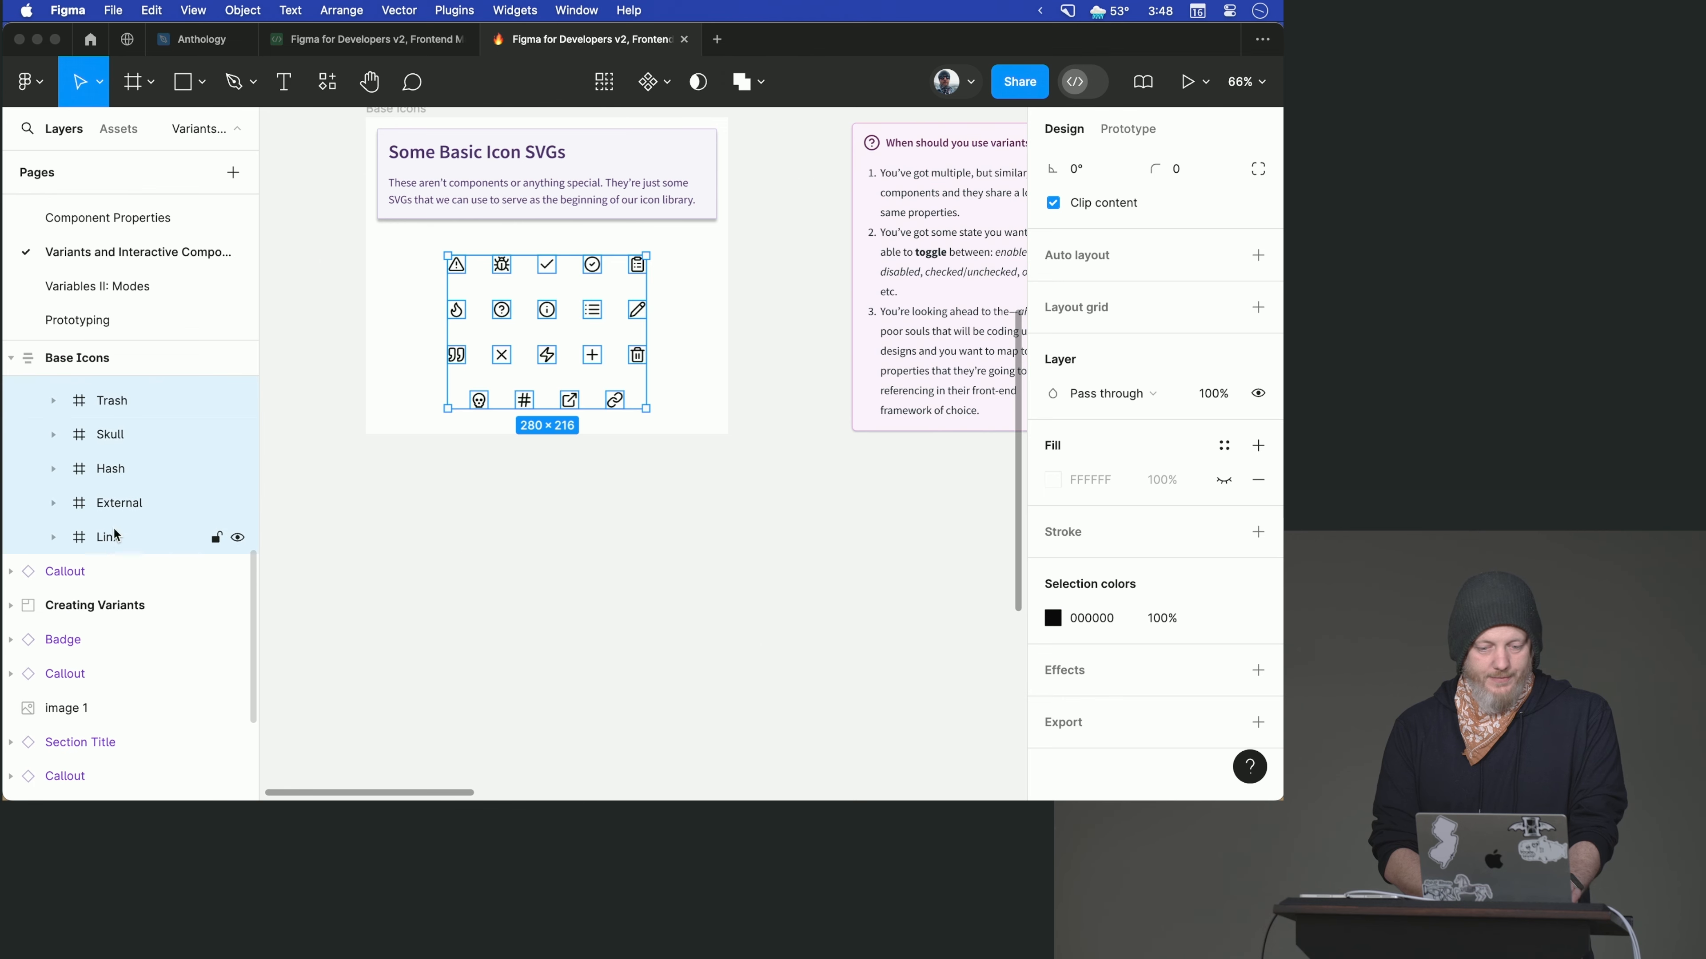
{"action": "left_click", "coordinate": [667, 92]}
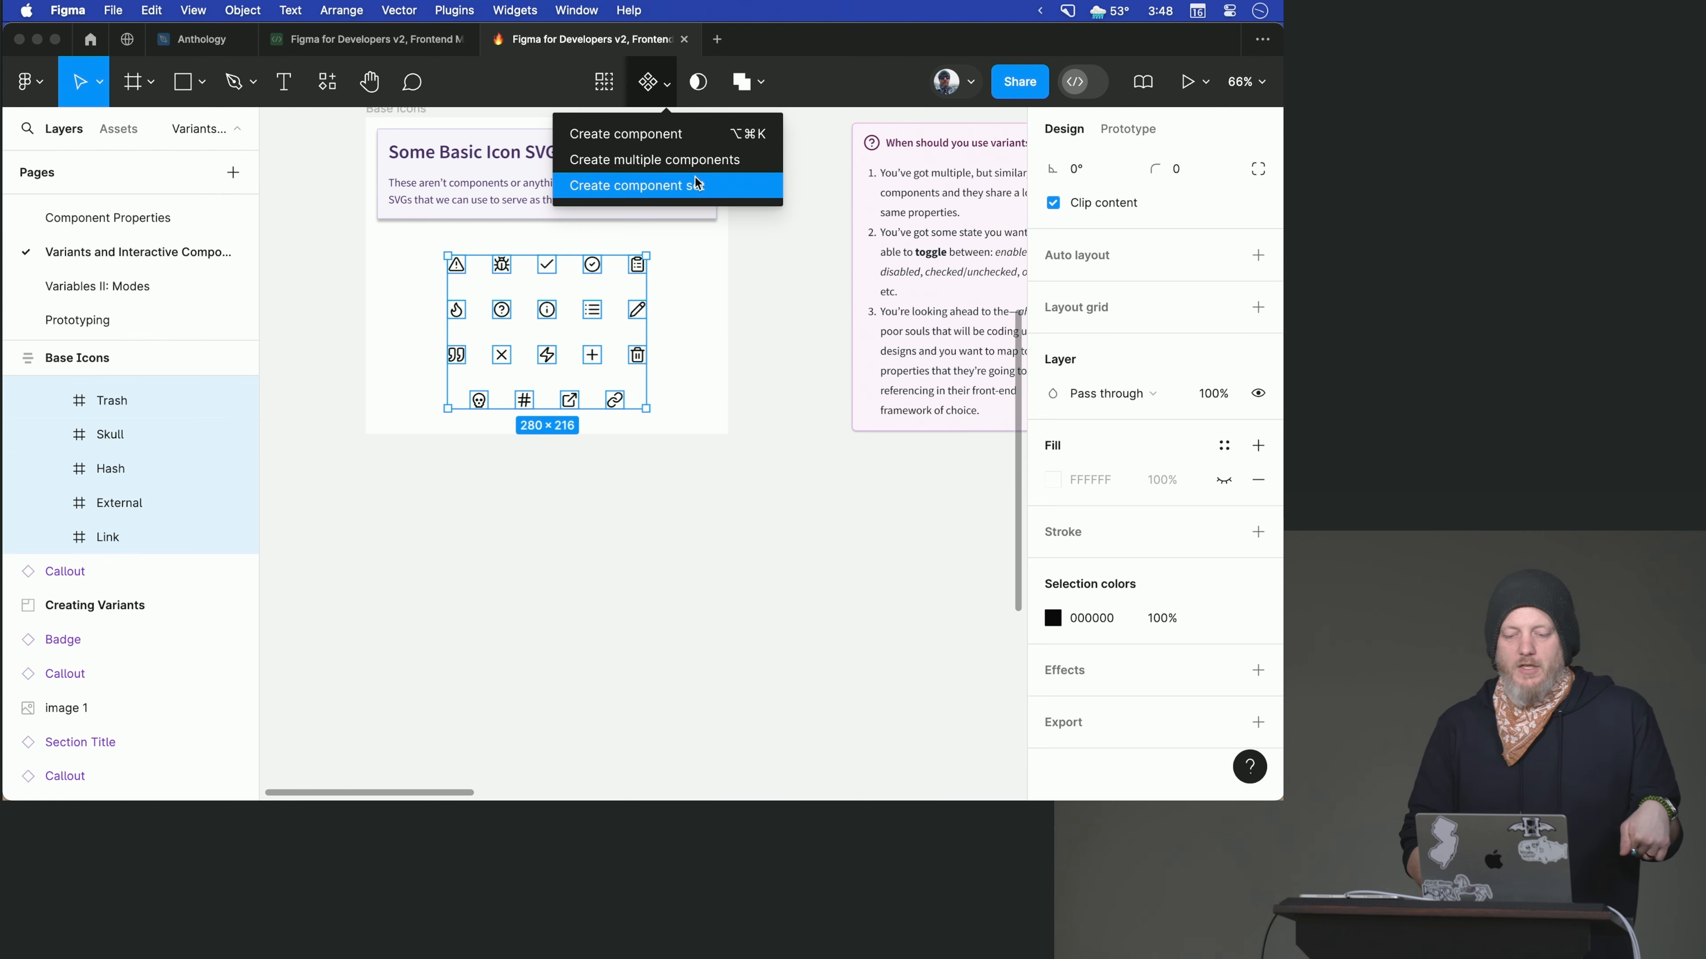
{"action": "left_click", "coordinate": [695, 160]}
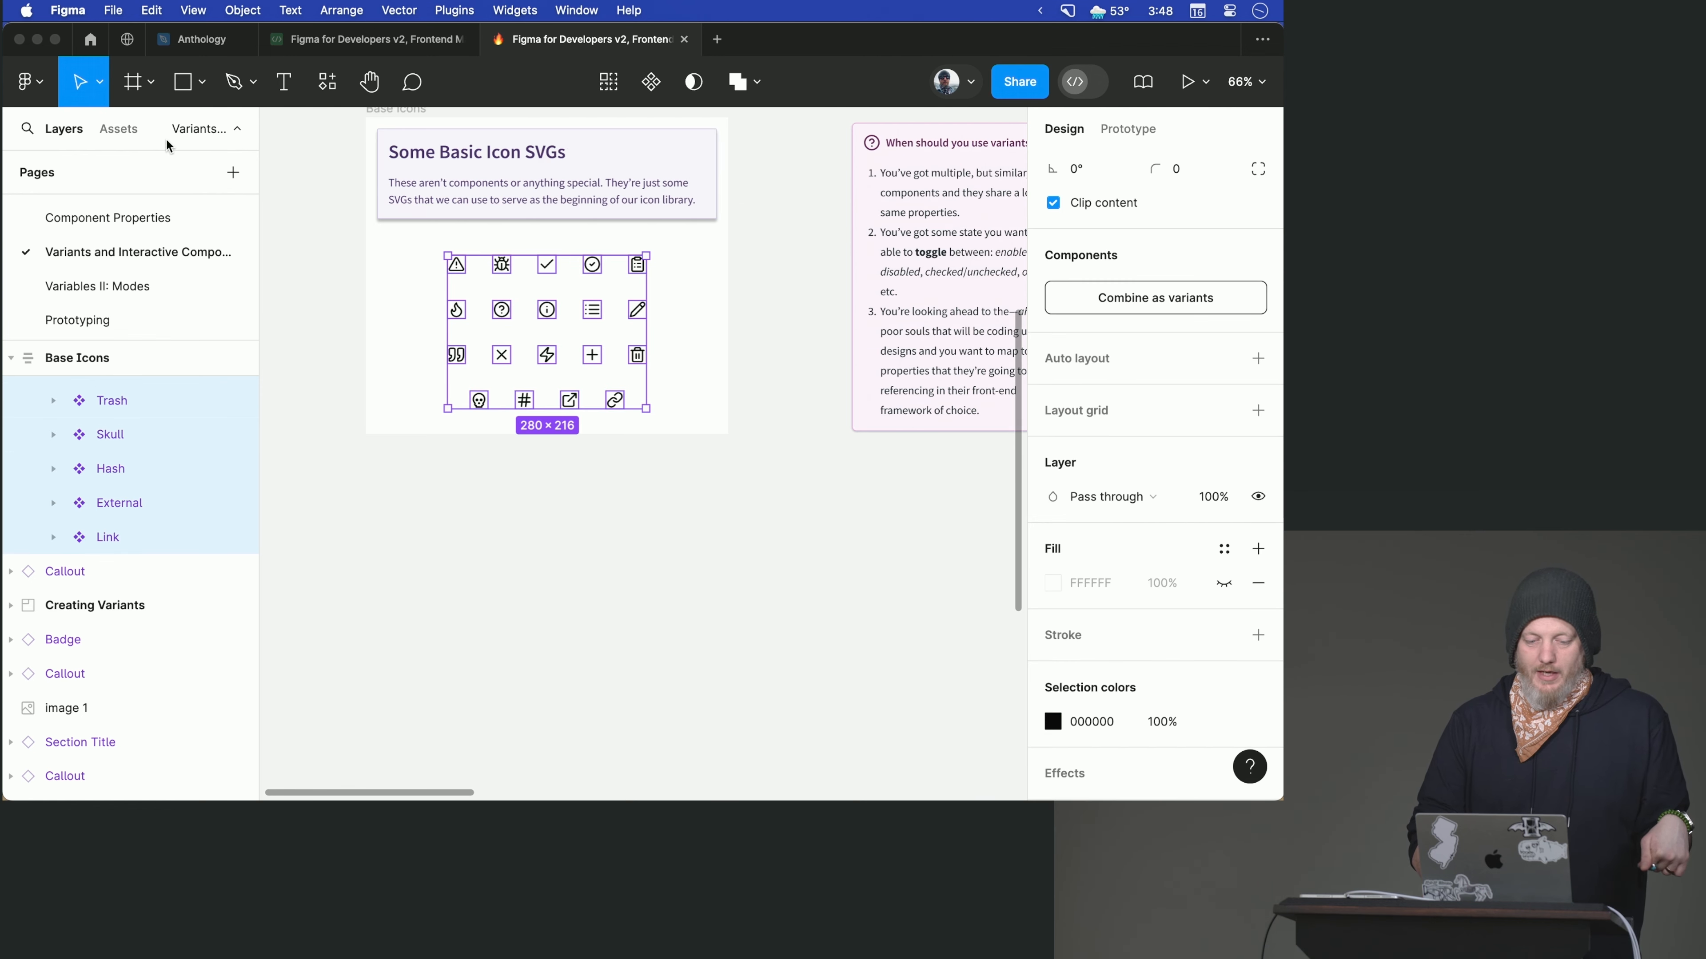
- Browse the local component assets under Variants and Interactive Components to check the new icon components
{"action": "left_click", "coordinate": [117, 128]}
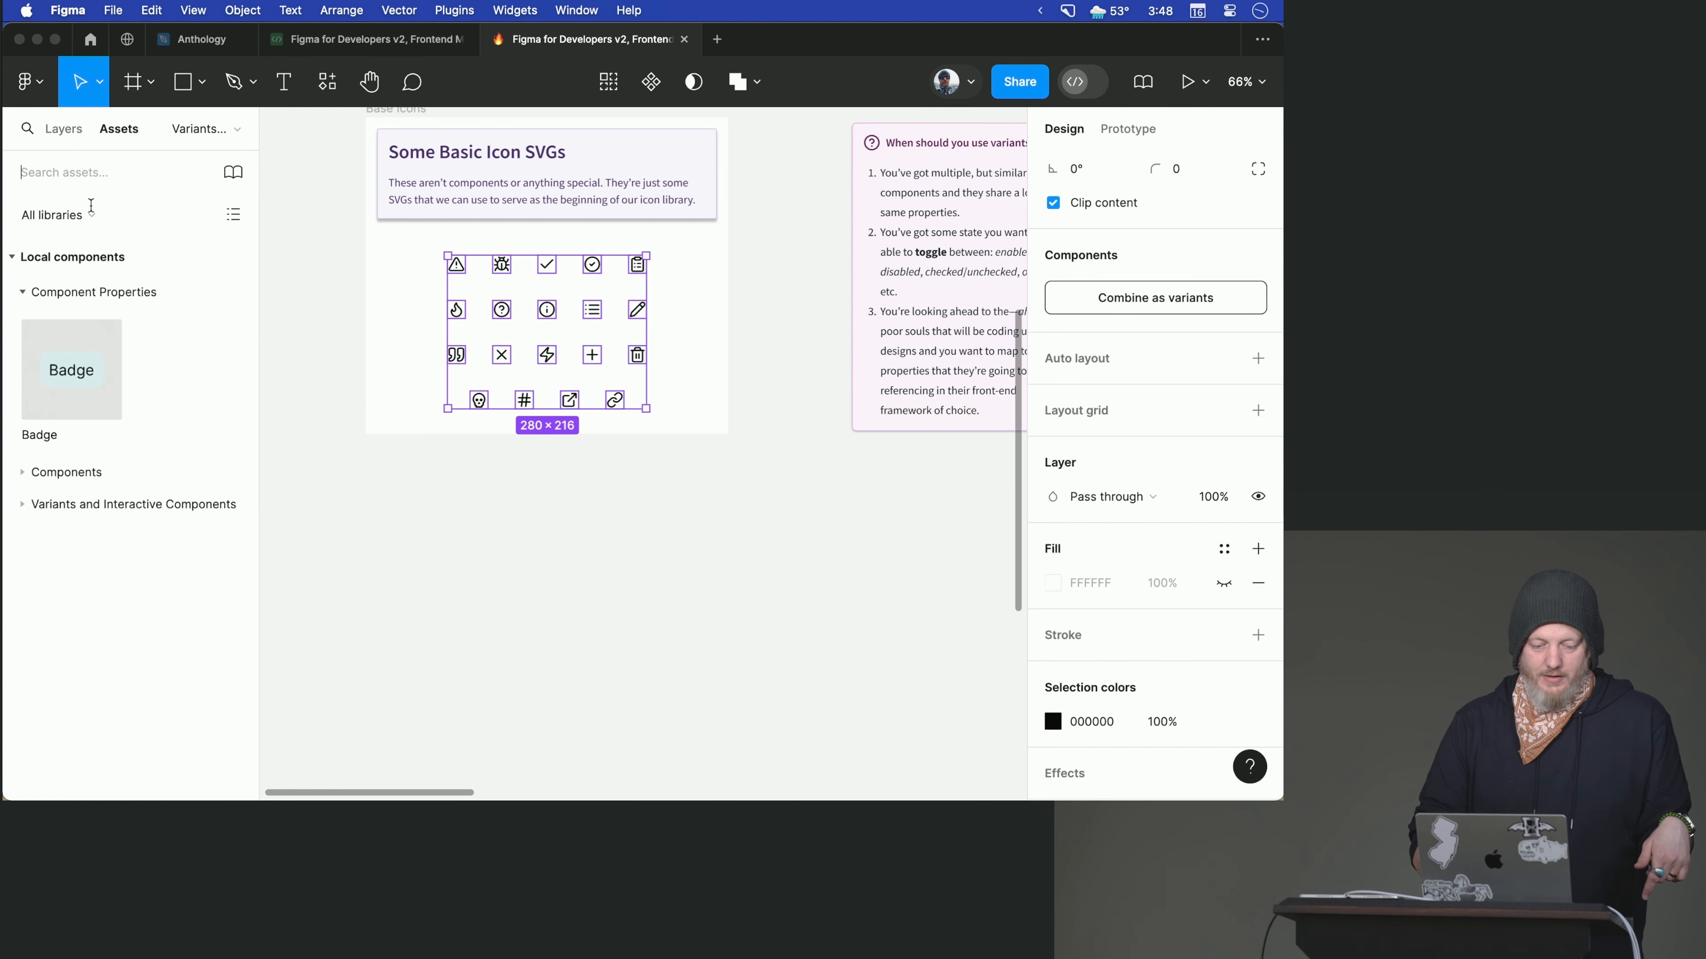
{"action": "left_click", "coordinate": [37, 509]}
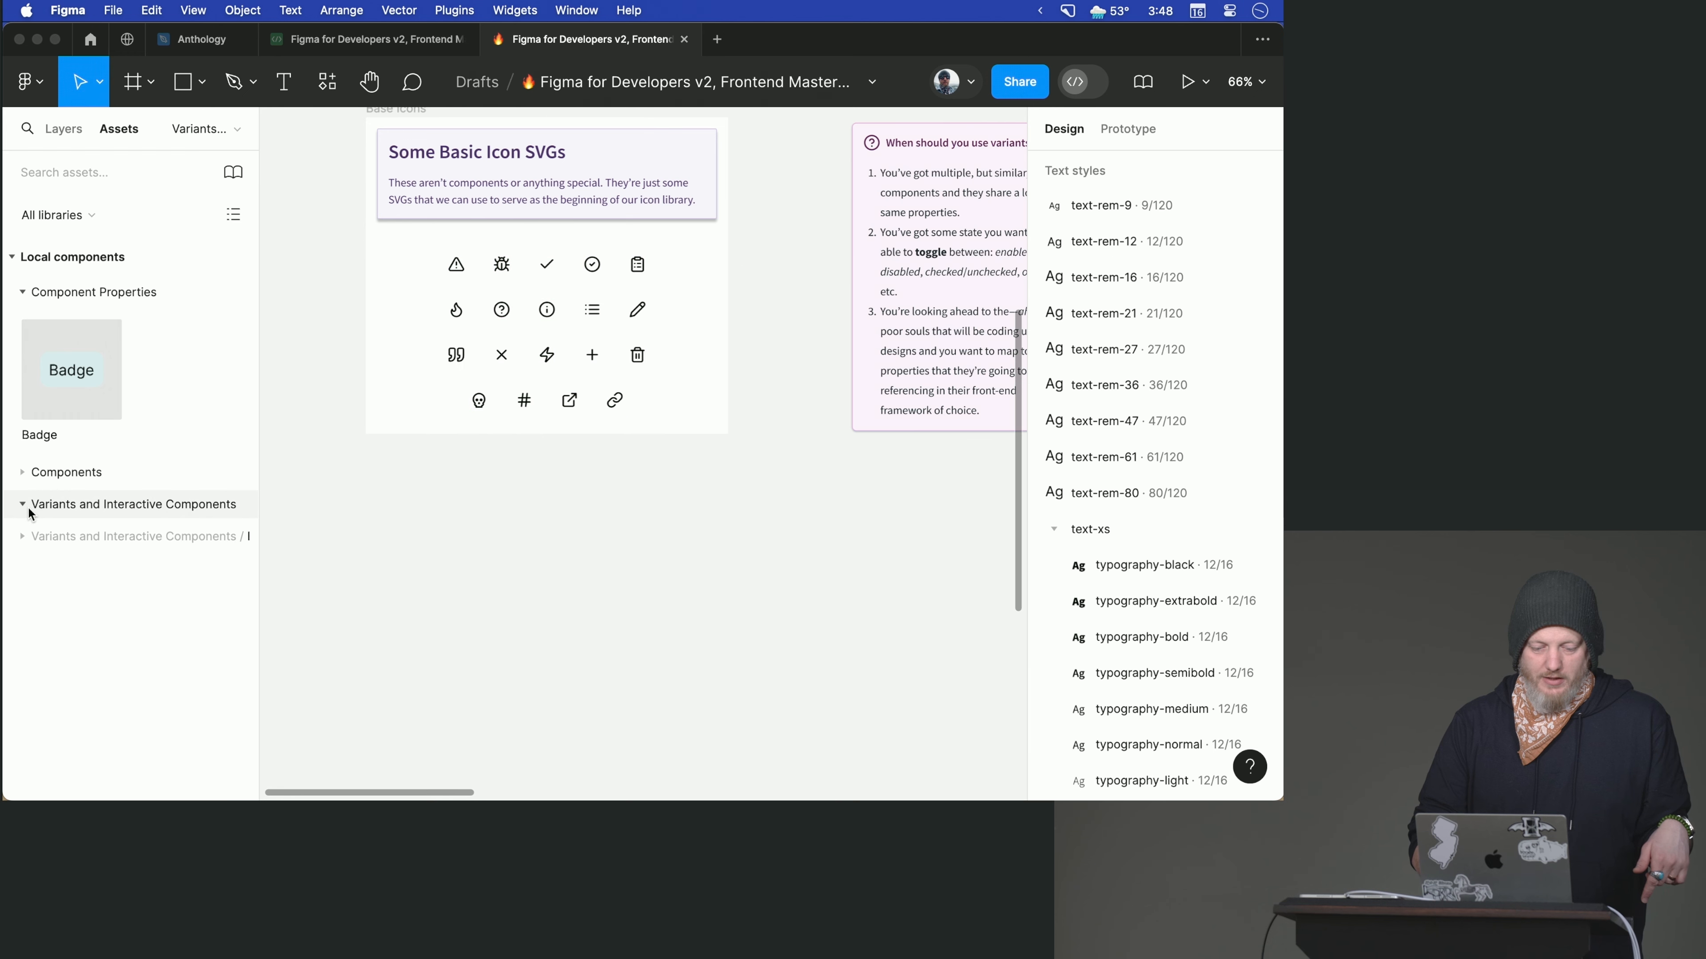
{"action": "left_click", "coordinate": [53, 535]}
{"action": "scroll", "coordinate": [60, 557], "scroll_direction": "down", "scroll_amount": 10}
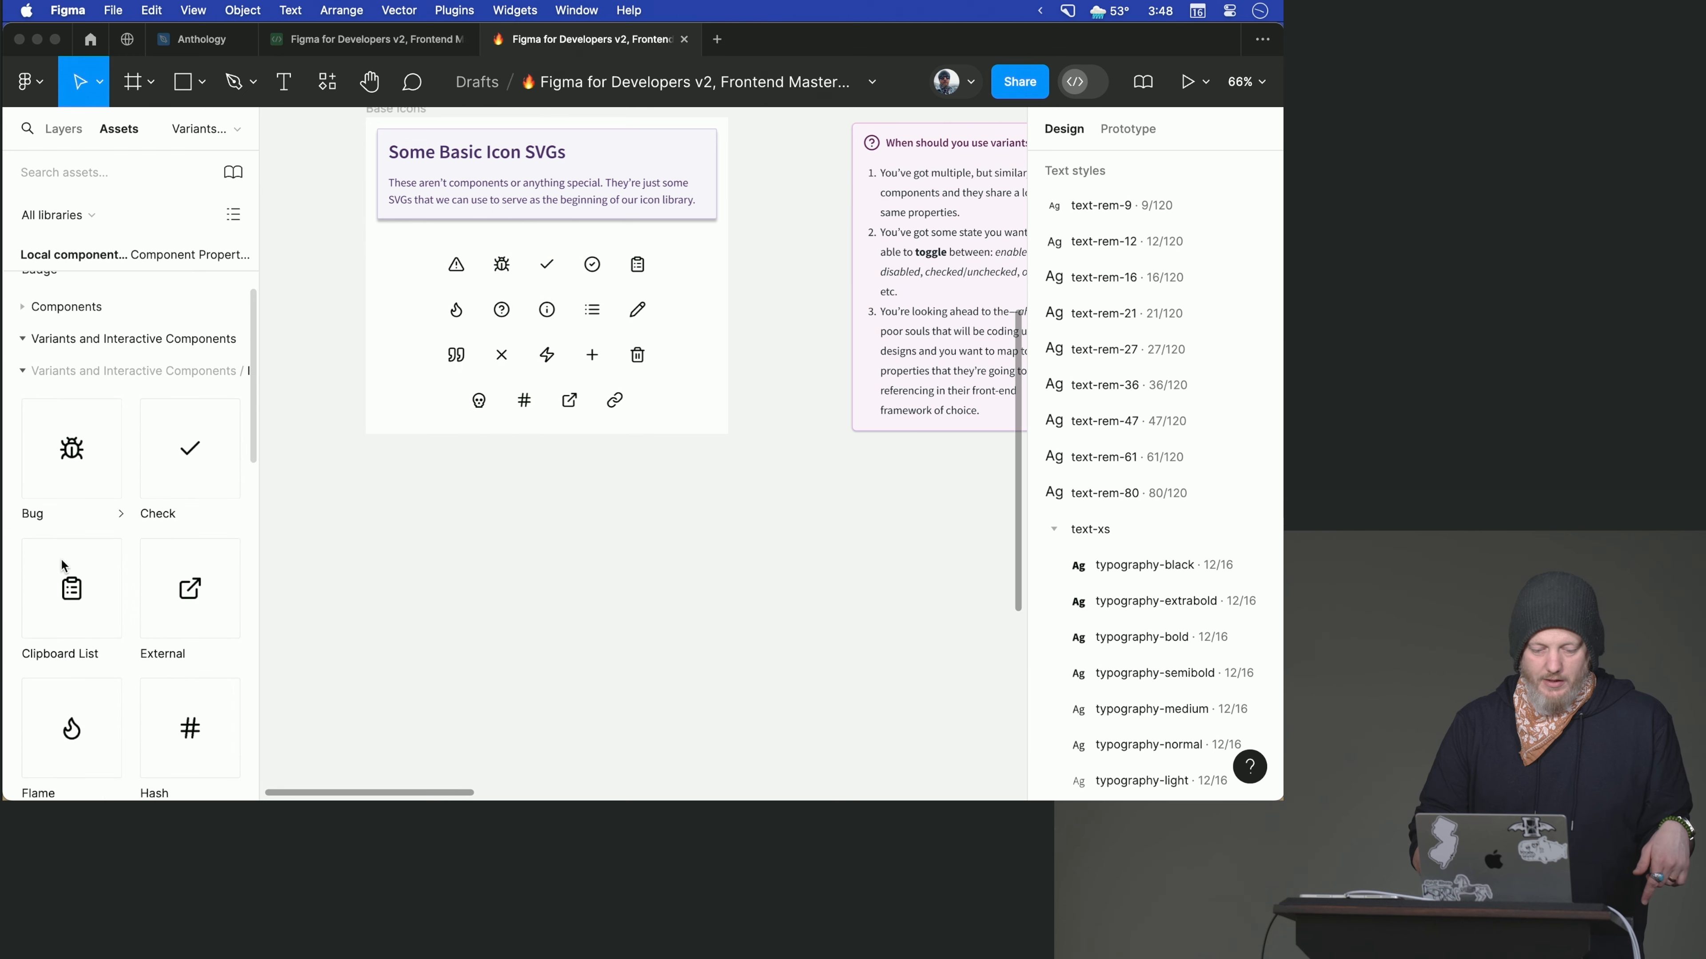
{"action": "scroll", "coordinate": [60, 557], "scroll_direction": "down", "scroll_amount": 8}
{"action": "scroll", "coordinate": [60, 557], "scroll_direction": "up", "scroll_amount": 7}
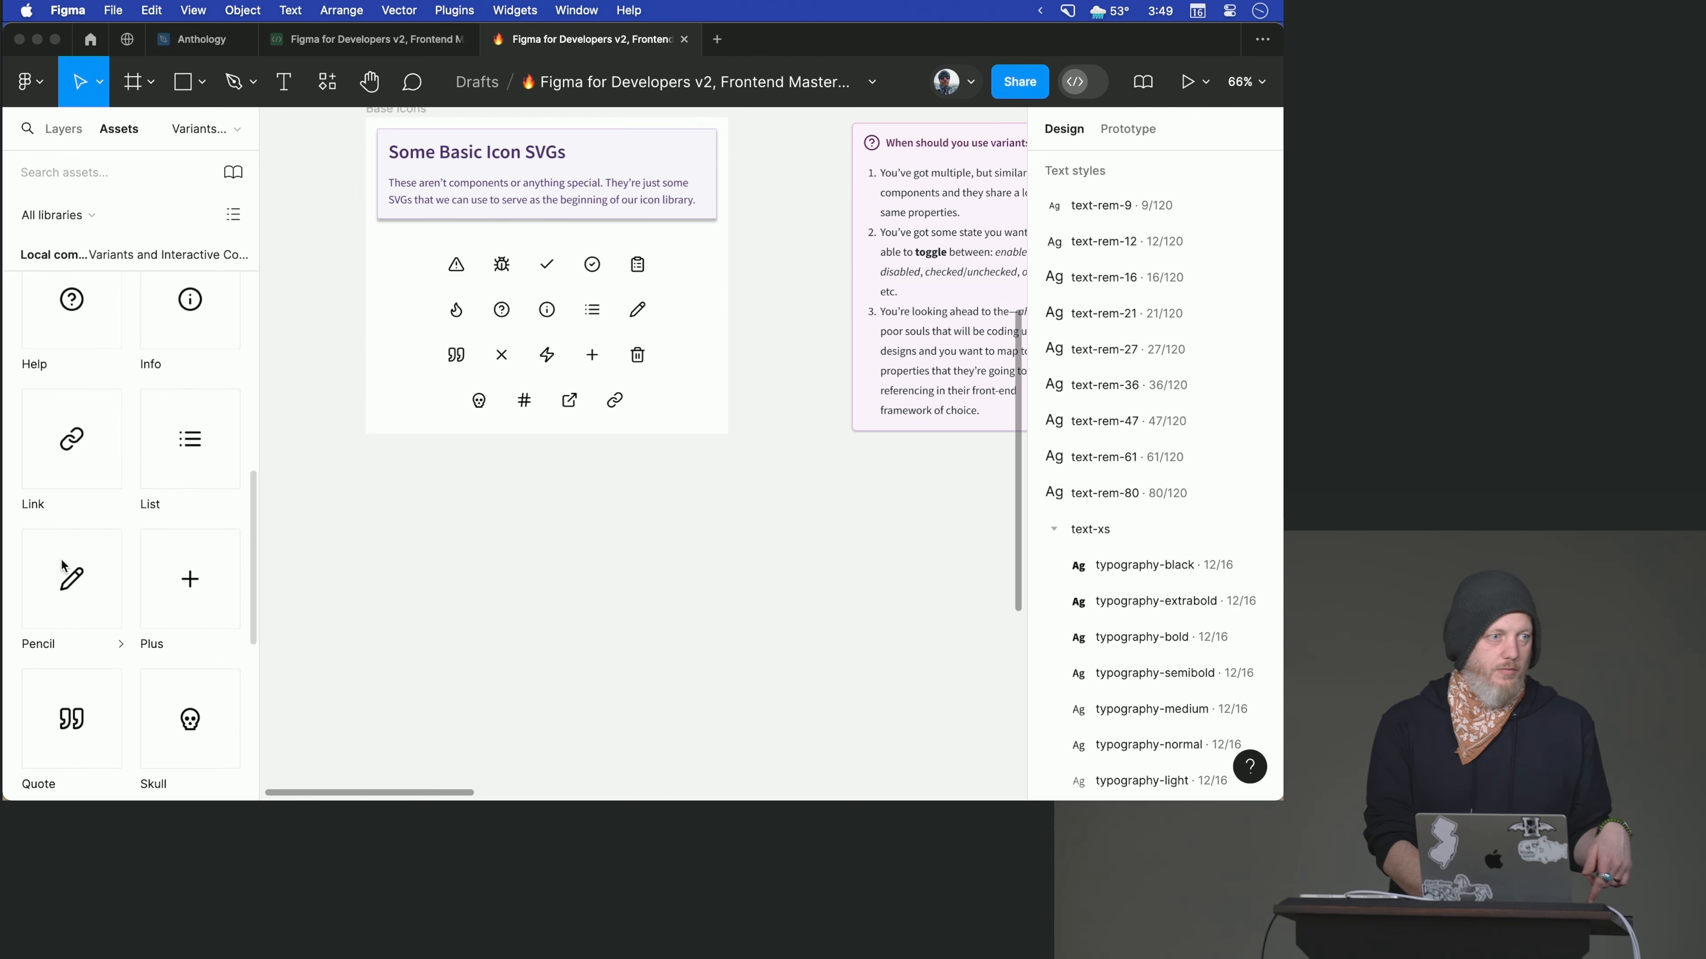
{"action": "scroll", "coordinate": [41, 517], "scroll_direction": "up", "scroll_amount": 12}
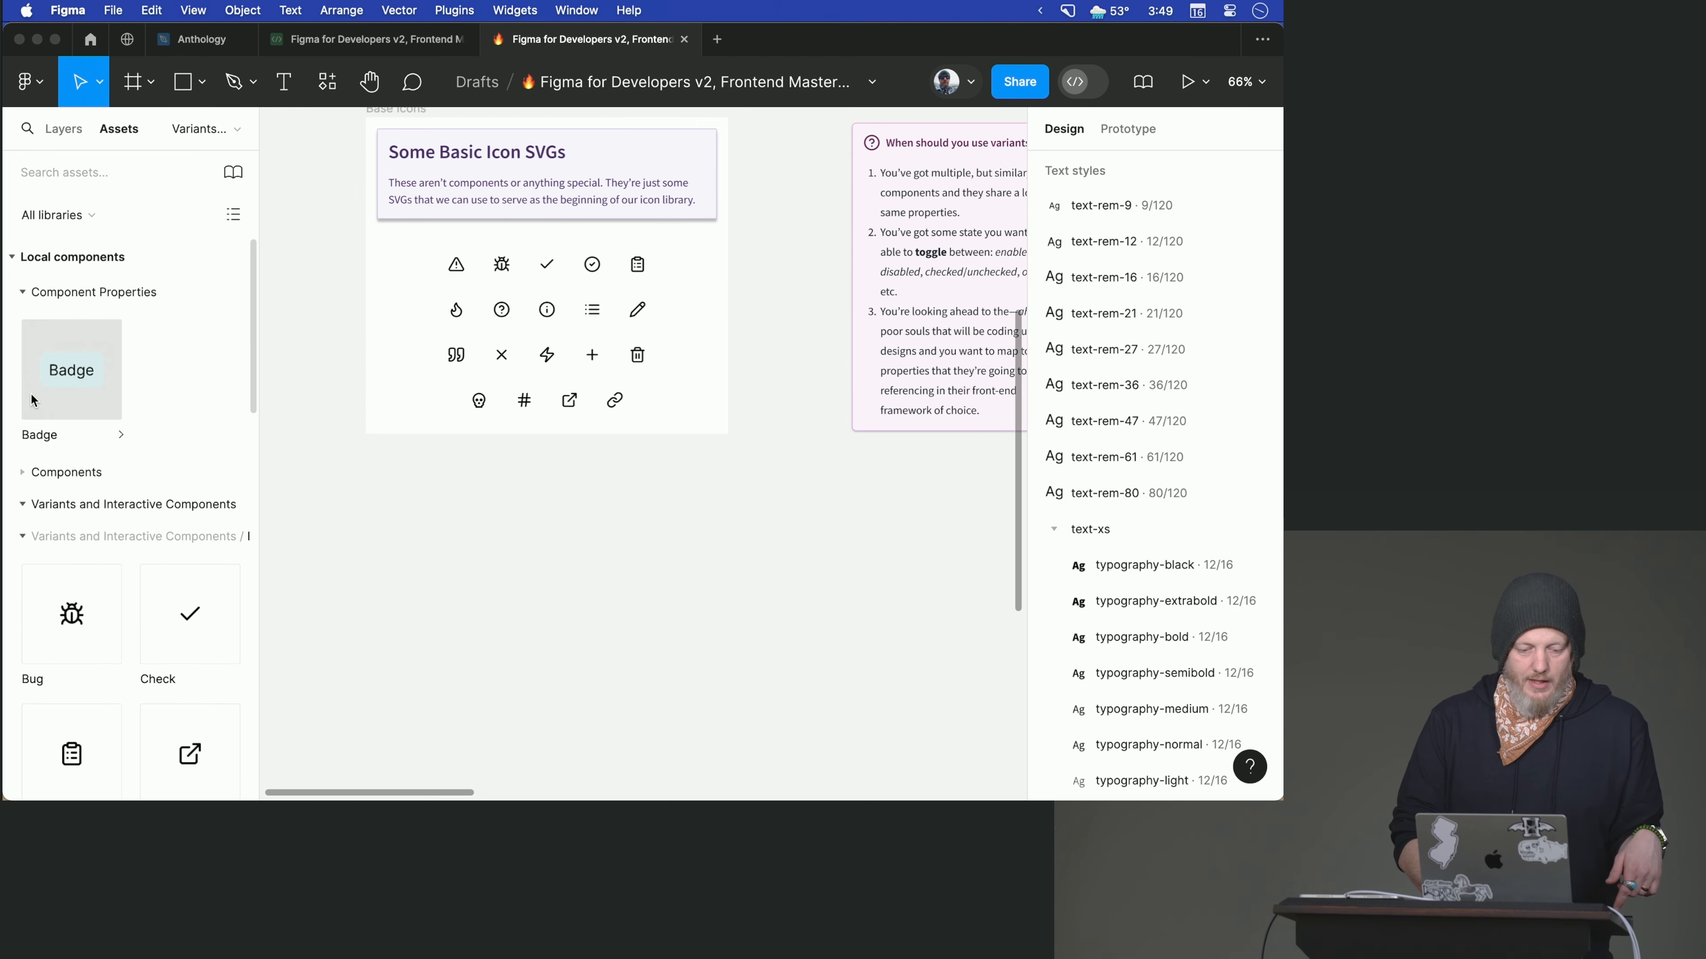
- Find the Button component under Components / Whatever in the assets and go to its main component
{"action": "left_click", "coordinate": [24, 472]}
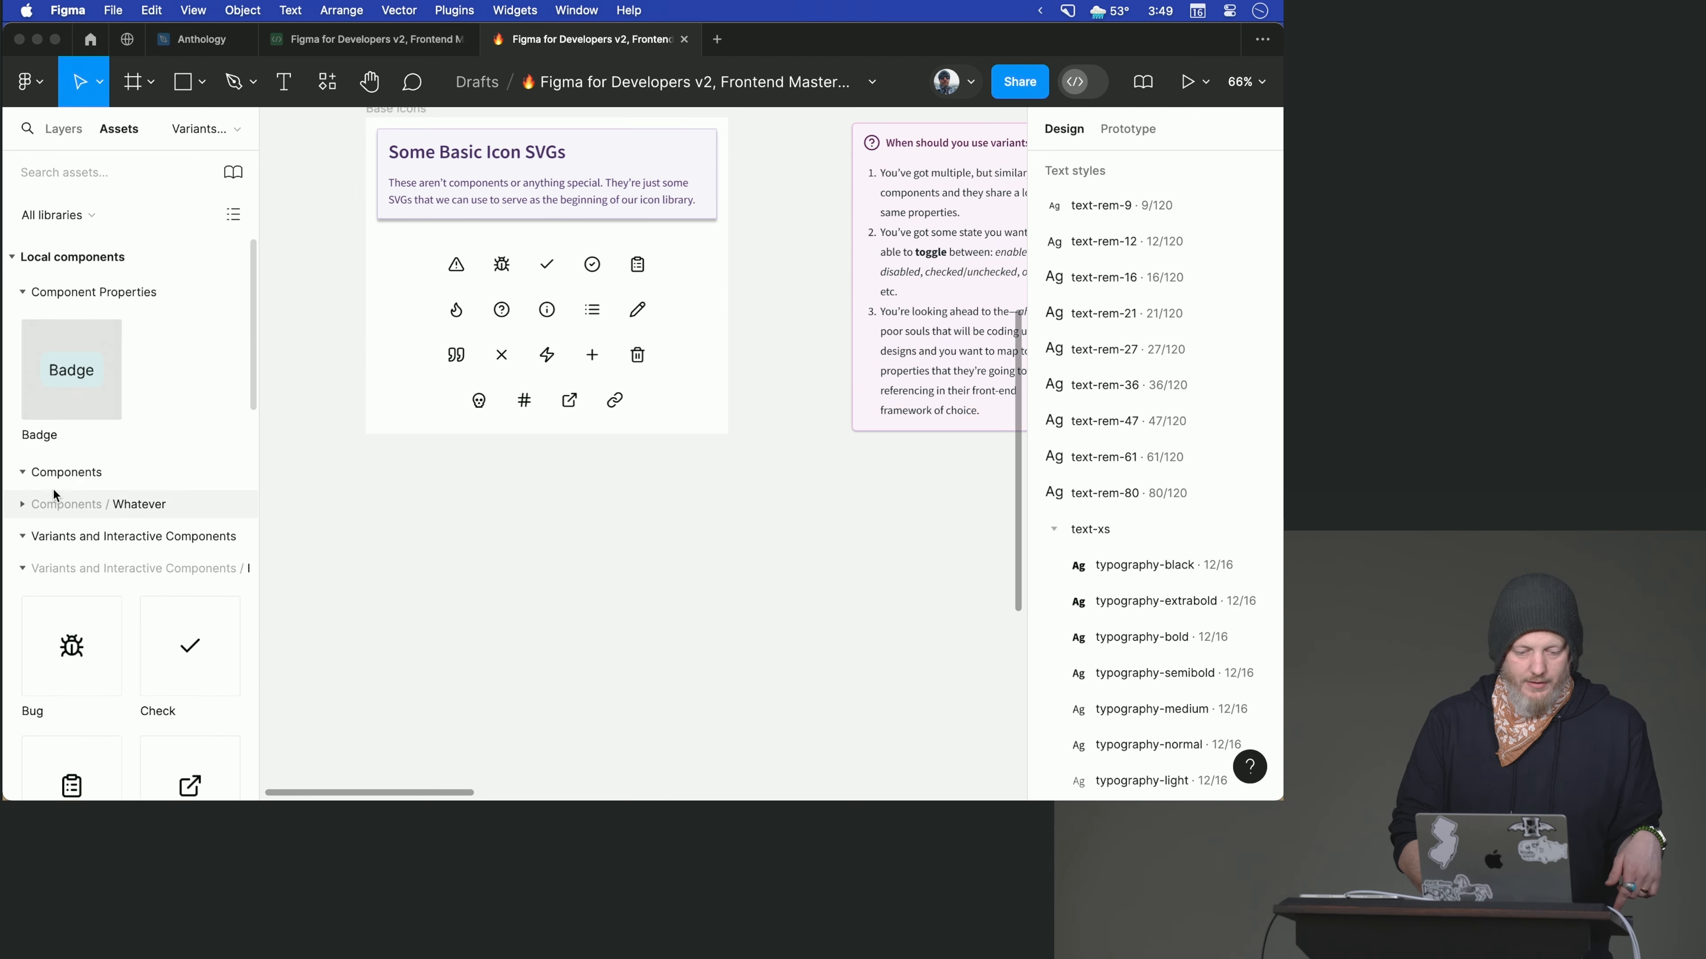
{"action": "left_click", "coordinate": [39, 502]}
{"action": "left_click", "coordinate": [108, 553]}
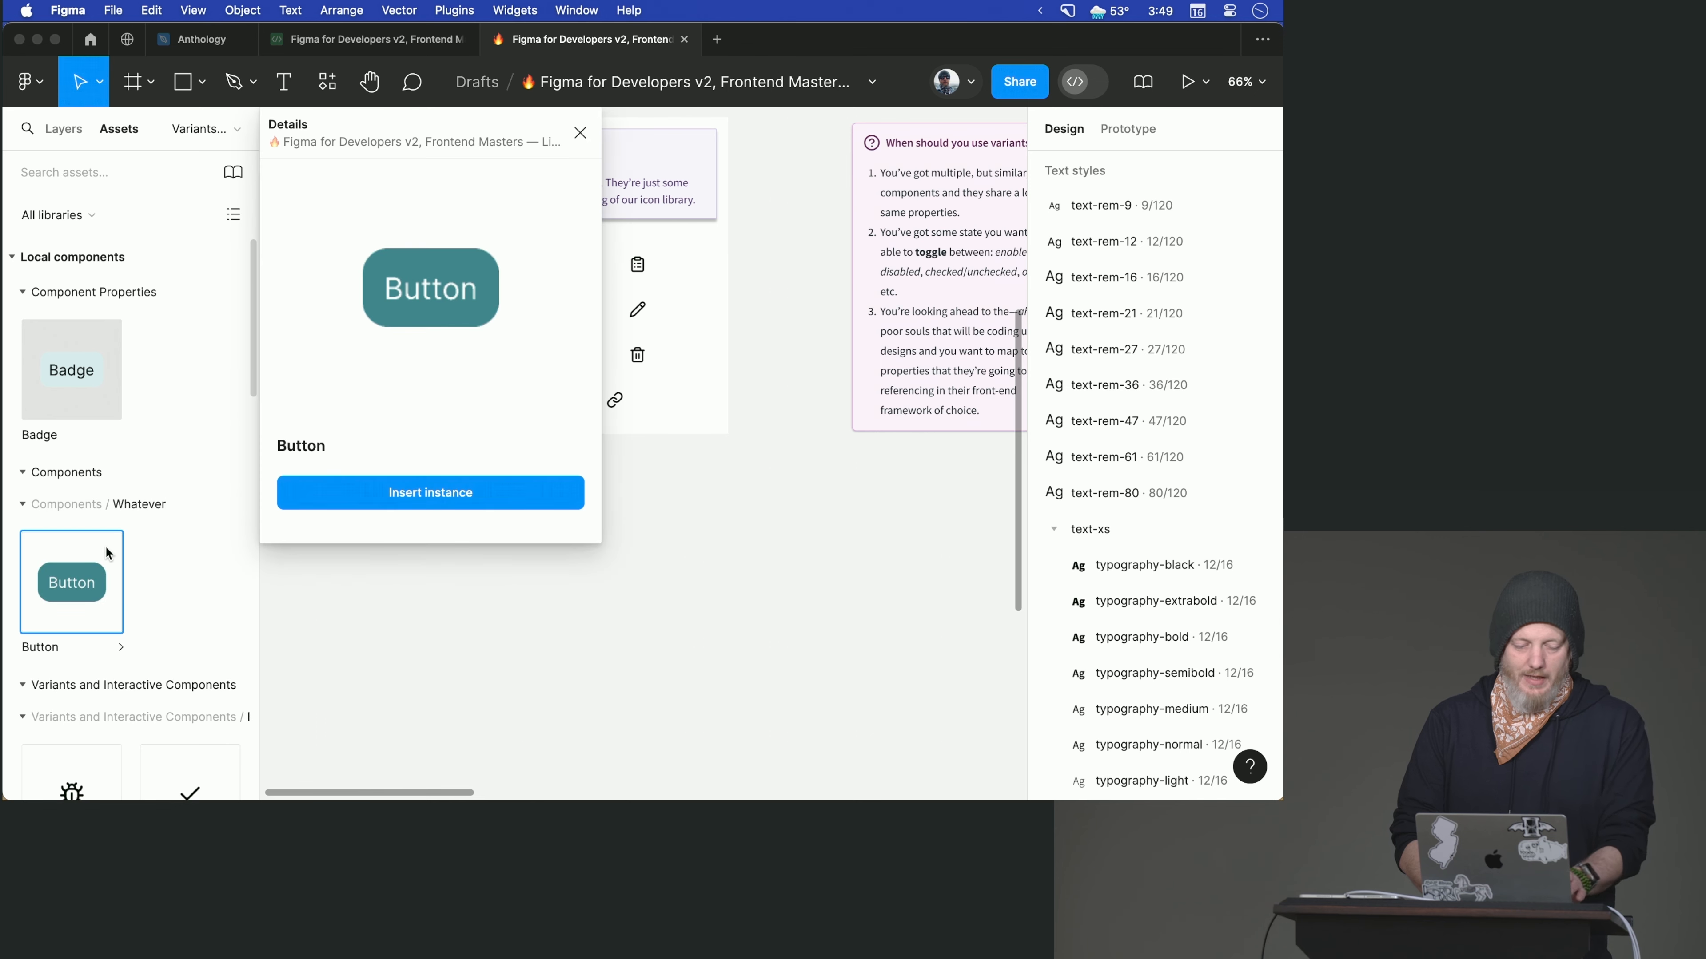
{"action": "right_click", "coordinate": [106, 566]}
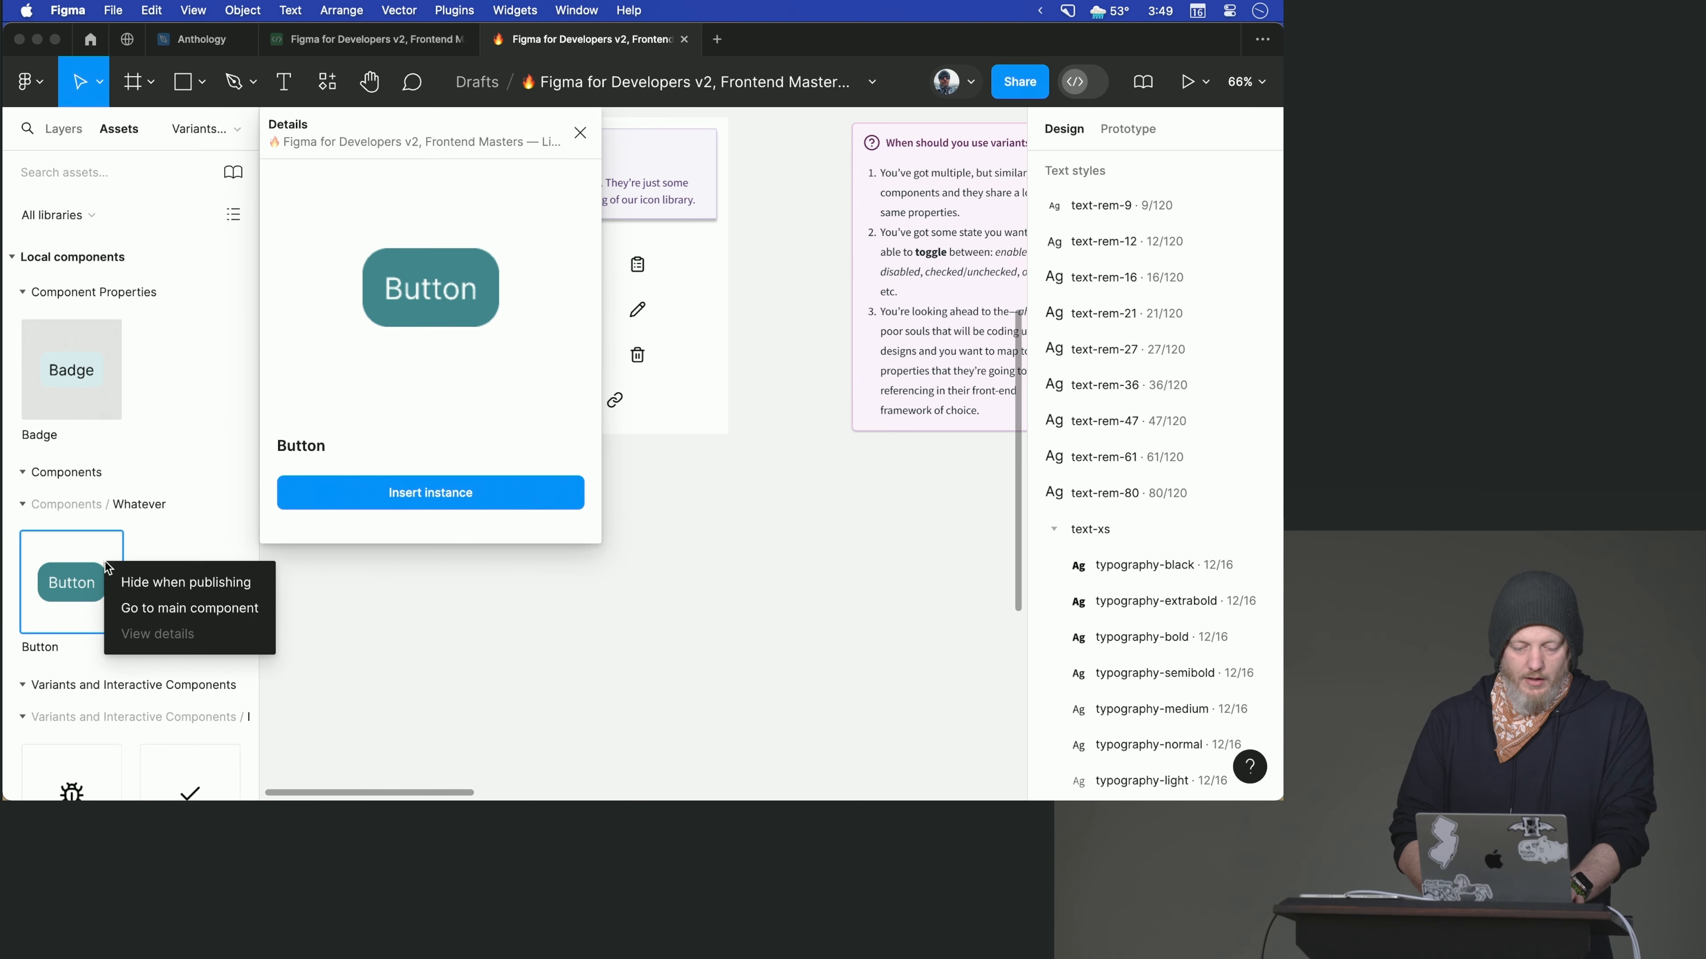
{"action": "left_click", "coordinate": [141, 608]}
{"action": "scroll", "coordinate": [603, 451], "scroll_direction": "up", "scroll_amount": 3}
{"action": "scroll", "coordinate": [603, 456], "scroll_direction": "up", "scroll_amount": 1}
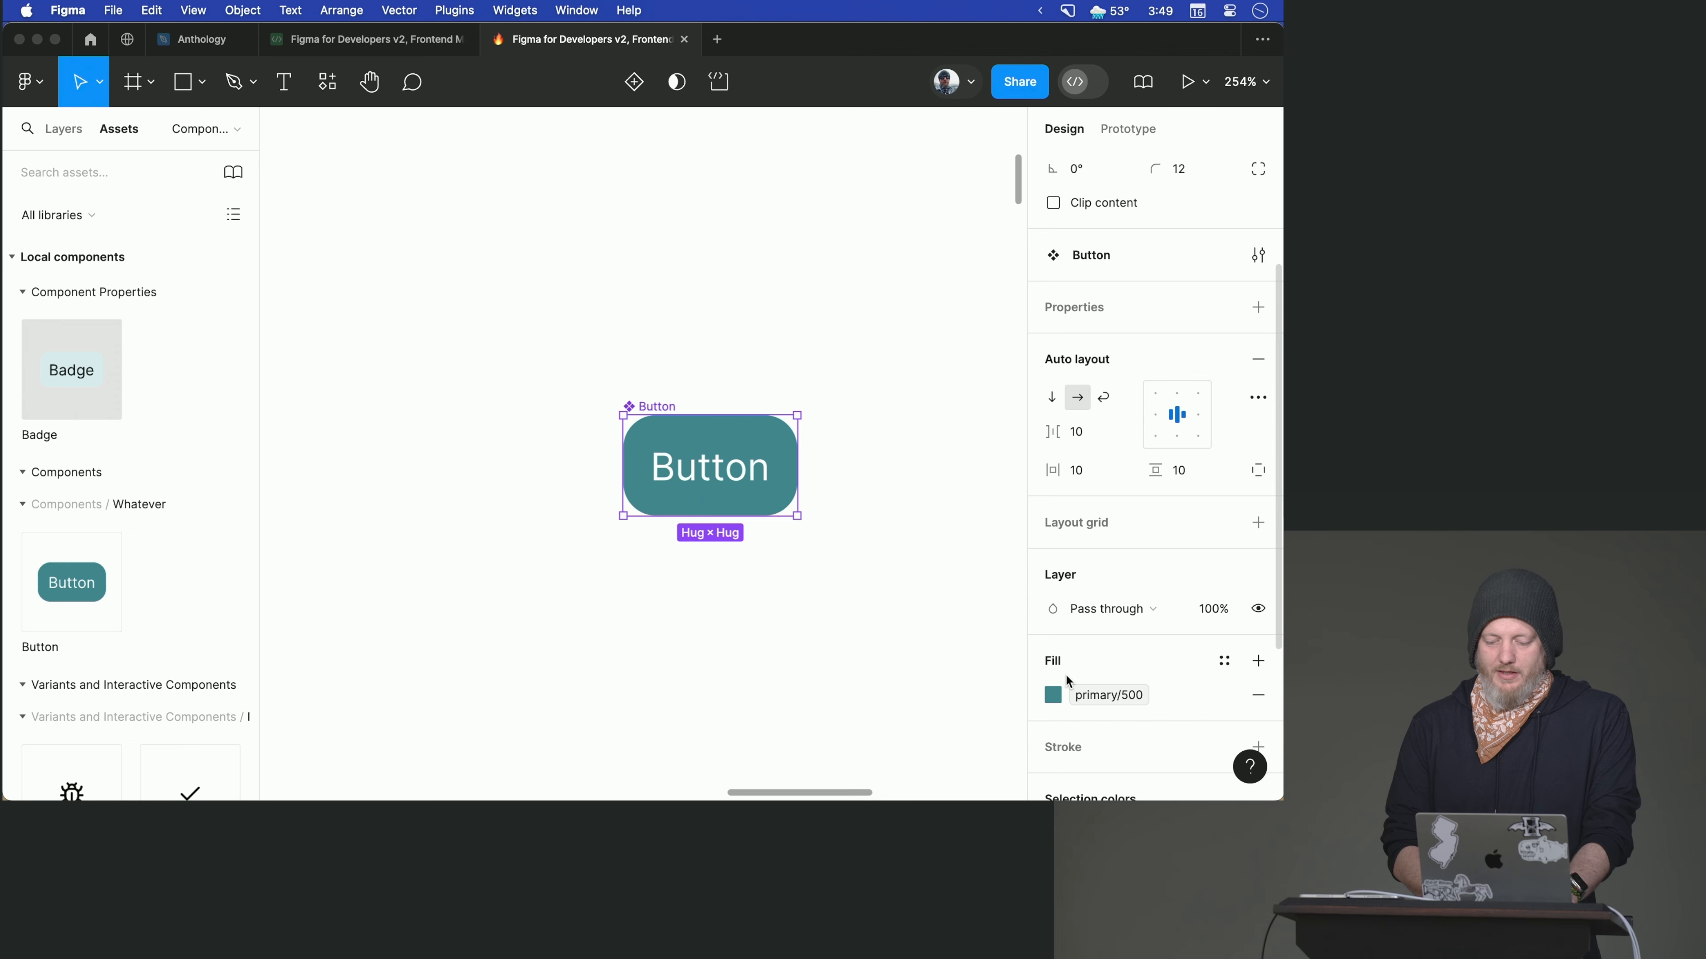
- Add a stroke to the Button main component using the library color primary/600
{"action": "scroll", "coordinate": [1070, 682], "scroll_direction": "down", "scroll_amount": 5}
{"action": "left_click", "coordinate": [1258, 574]}
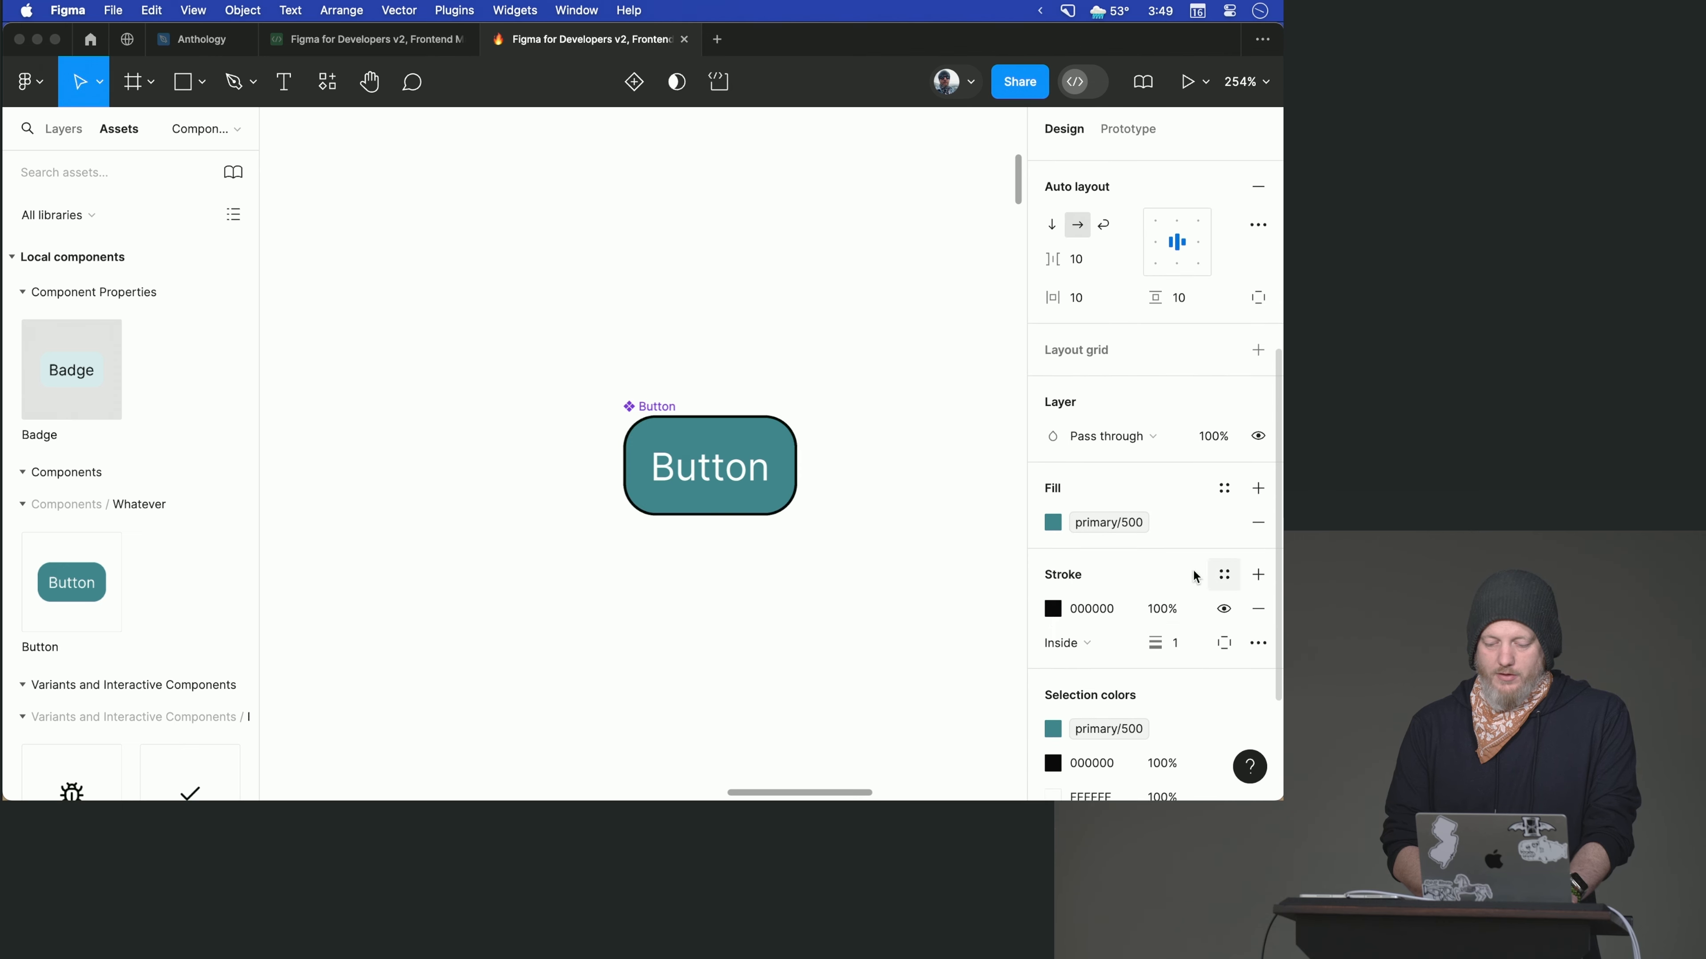
{"action": "left_click", "coordinate": [1052, 608]}
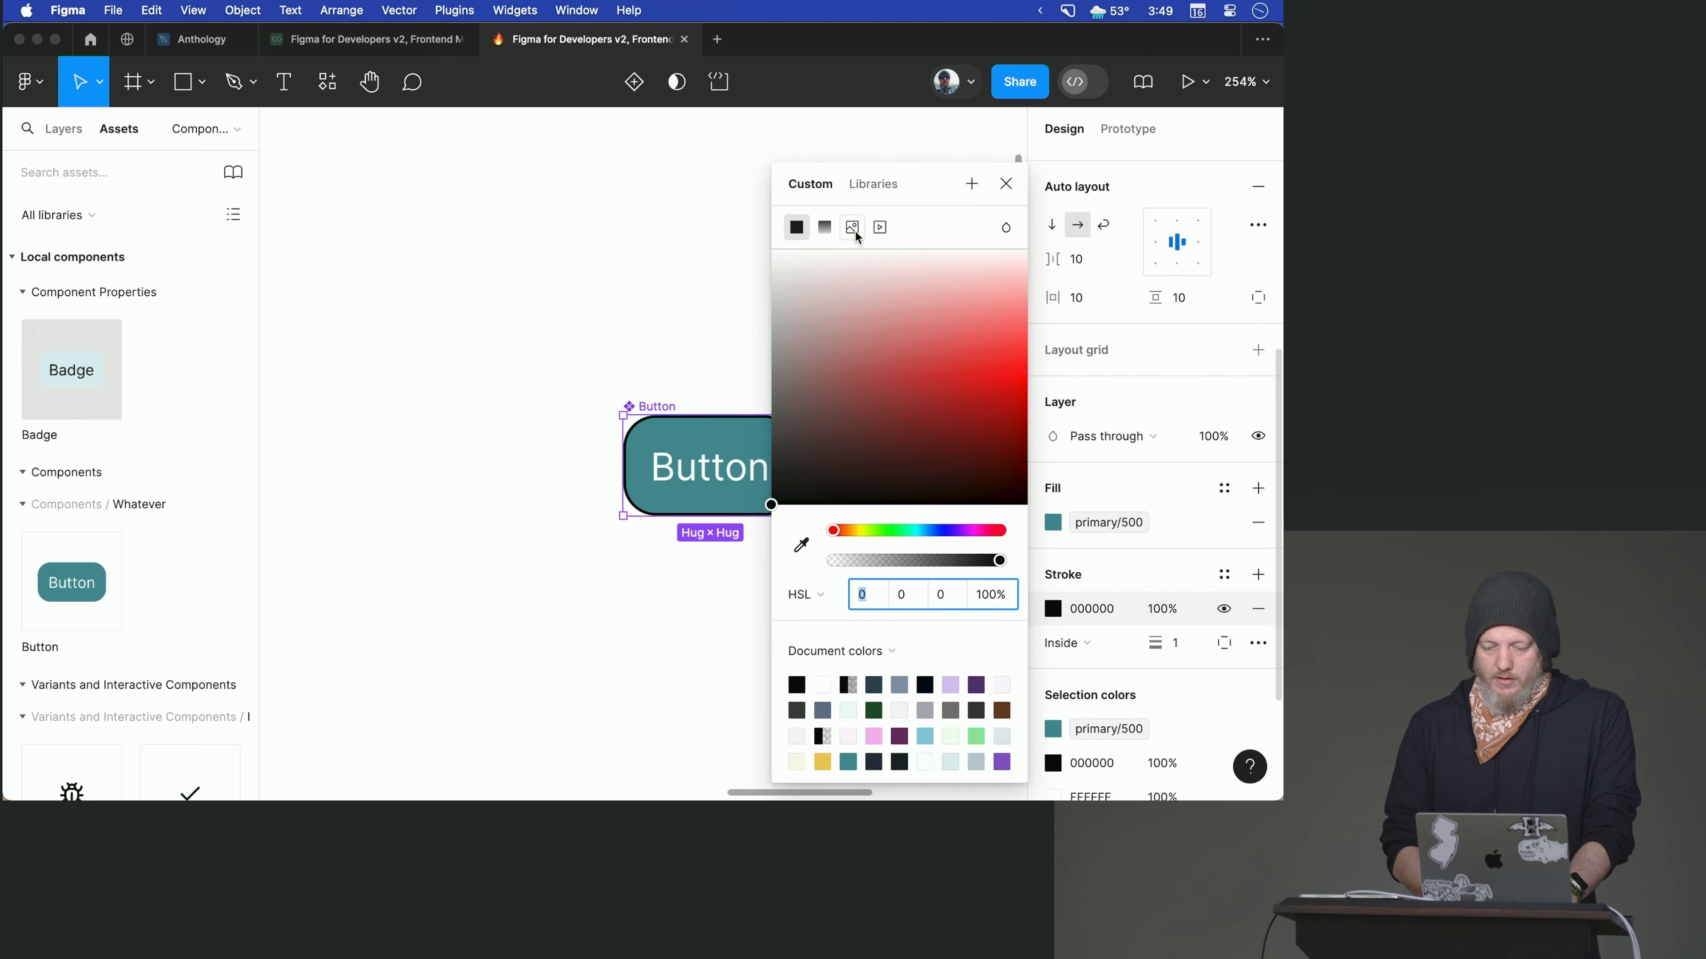
{"action": "left_click", "coordinate": [872, 183]}
{"action": "scroll", "coordinate": [856, 497], "scroll_direction": "down", "scroll_amount": 5}
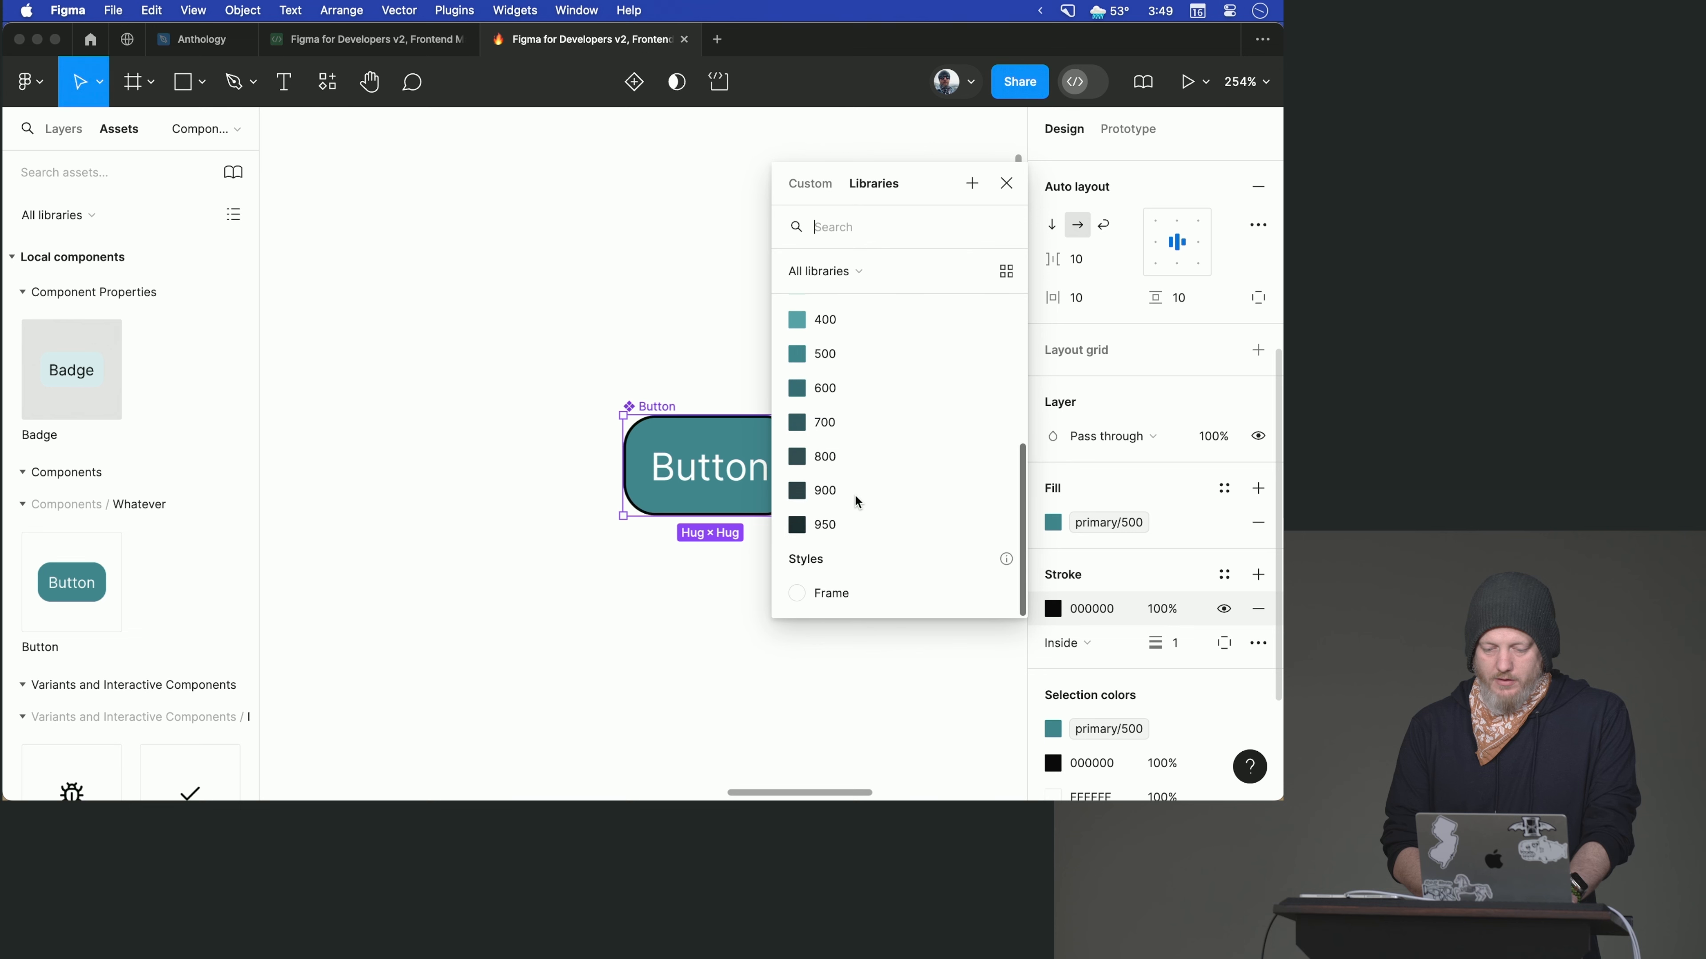
{"action": "left_click", "coordinate": [842, 389]}
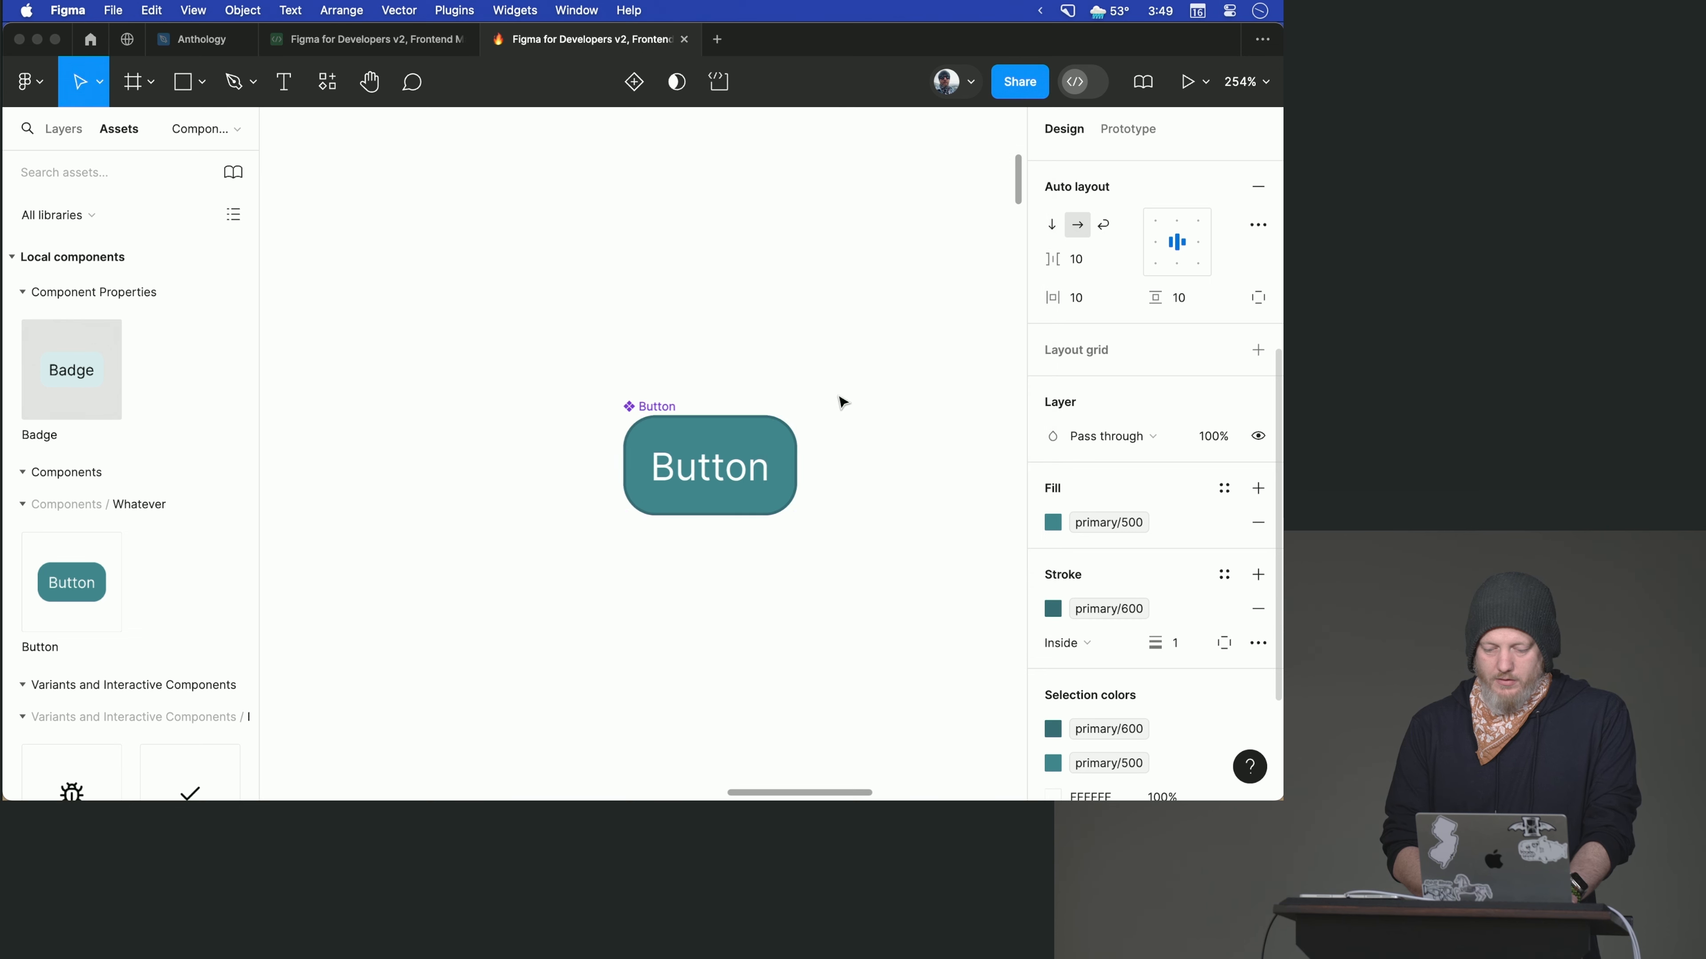
- Set the Button component's fill to primary/50 and its label text color to primary/600
{"action": "left_click", "coordinate": [1052, 531]}
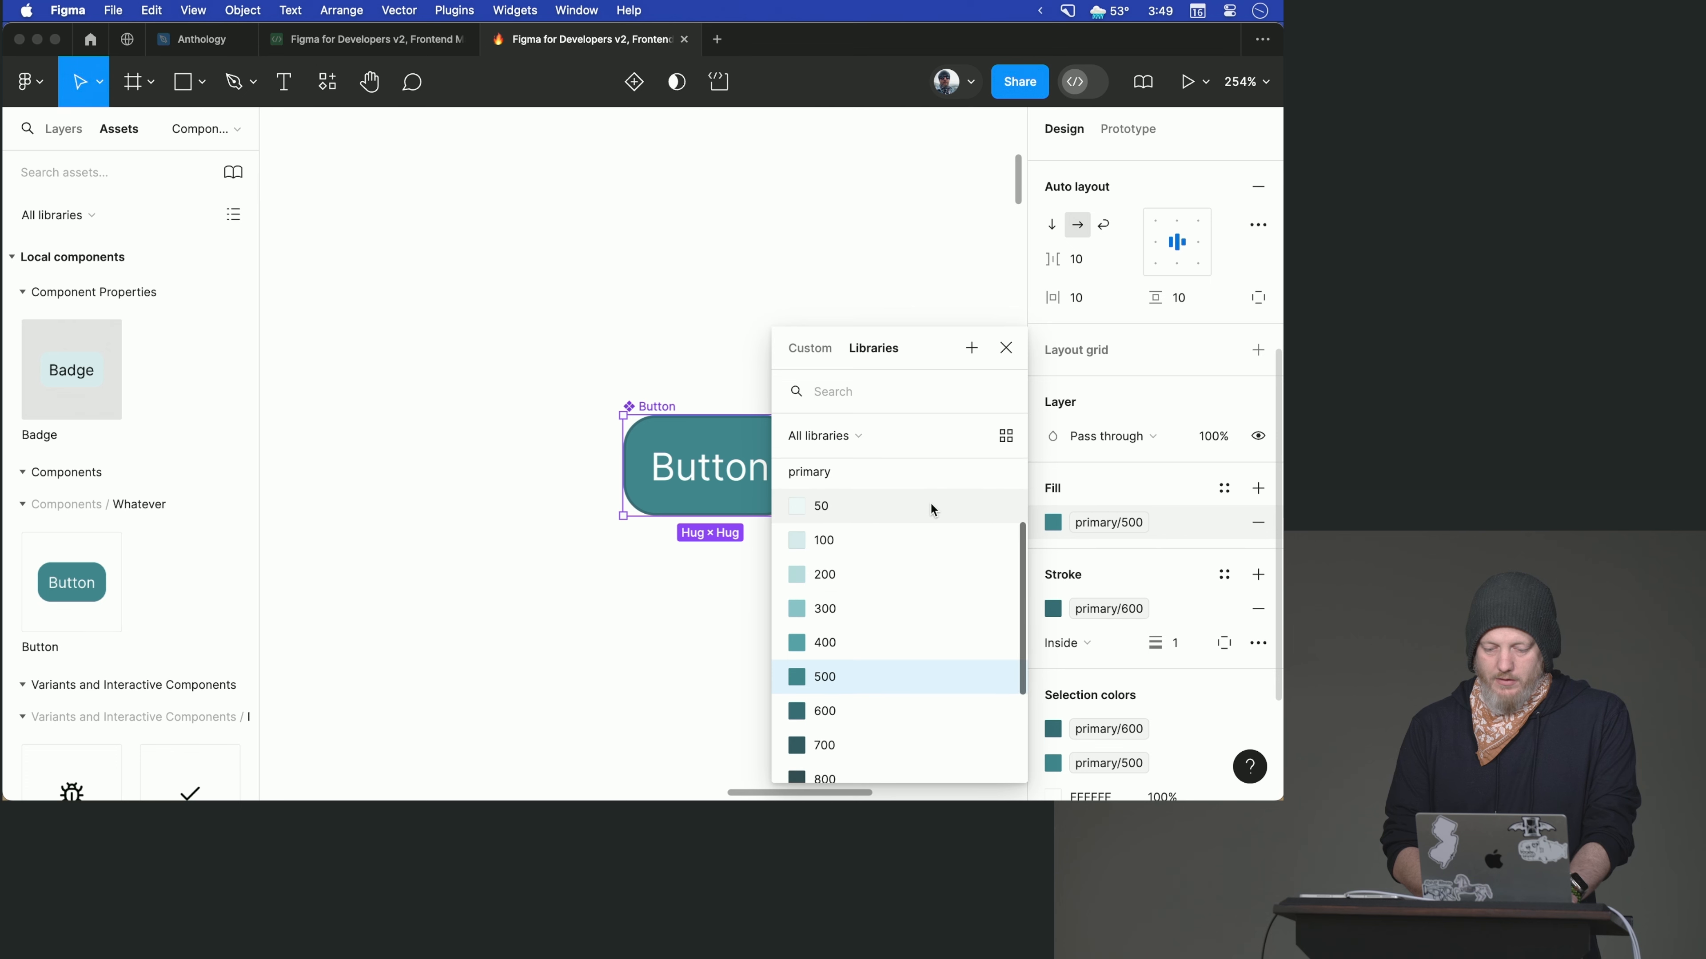
{"action": "left_click", "coordinate": [937, 501]}
{"action": "scroll", "coordinate": [1087, 645], "scroll_direction": "down", "scroll_amount": 2}
{"action": "left_click", "coordinate": [1063, 738]}
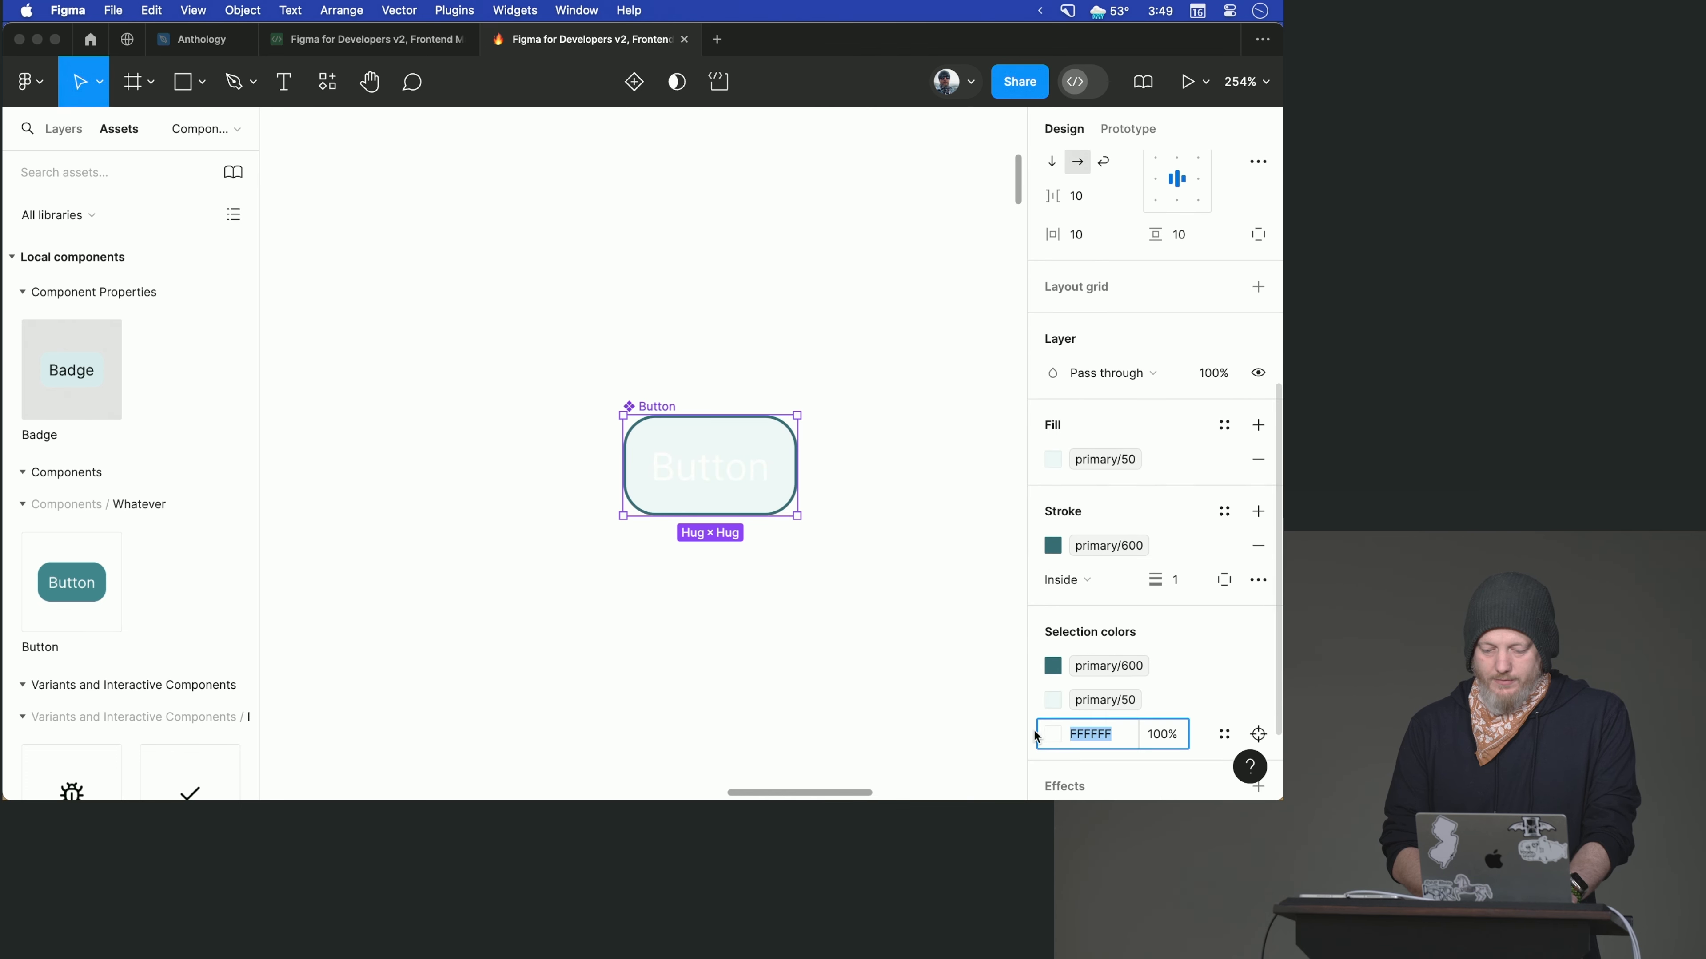
{"action": "left_click", "coordinate": [1055, 736]}
{"action": "left_click", "coordinate": [873, 183]}
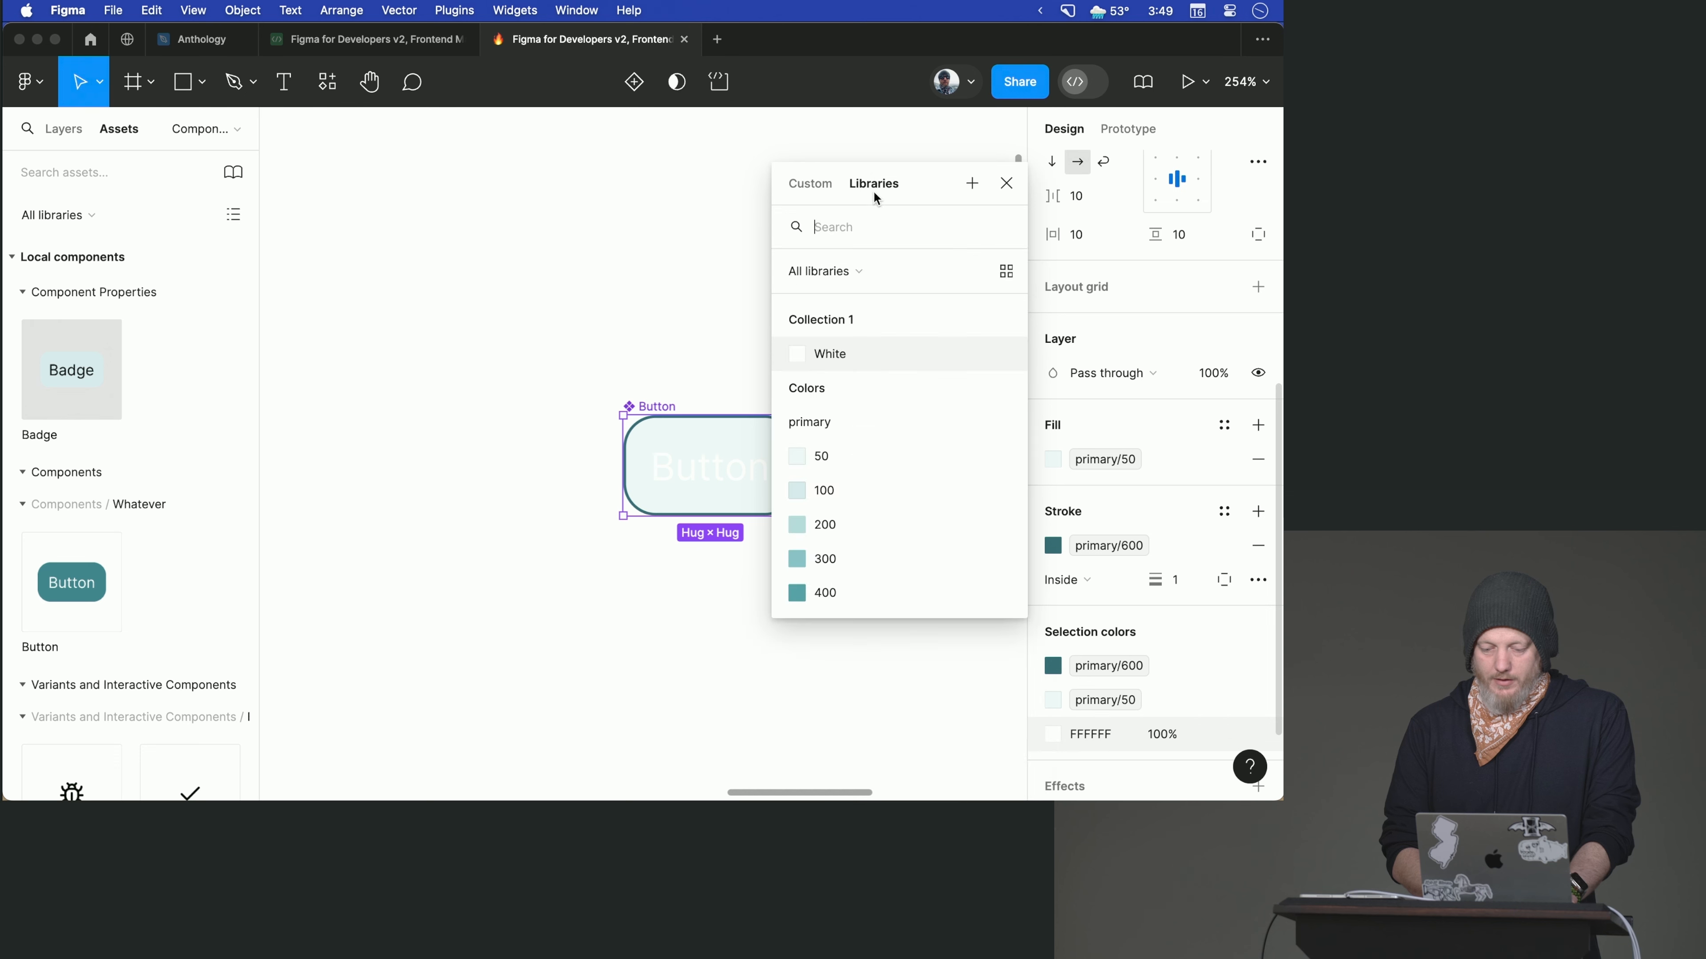
{"action": "scroll", "coordinate": [839, 436], "scroll_direction": "down", "scroll_amount": 4}
{"action": "left_click", "coordinate": [841, 467]}
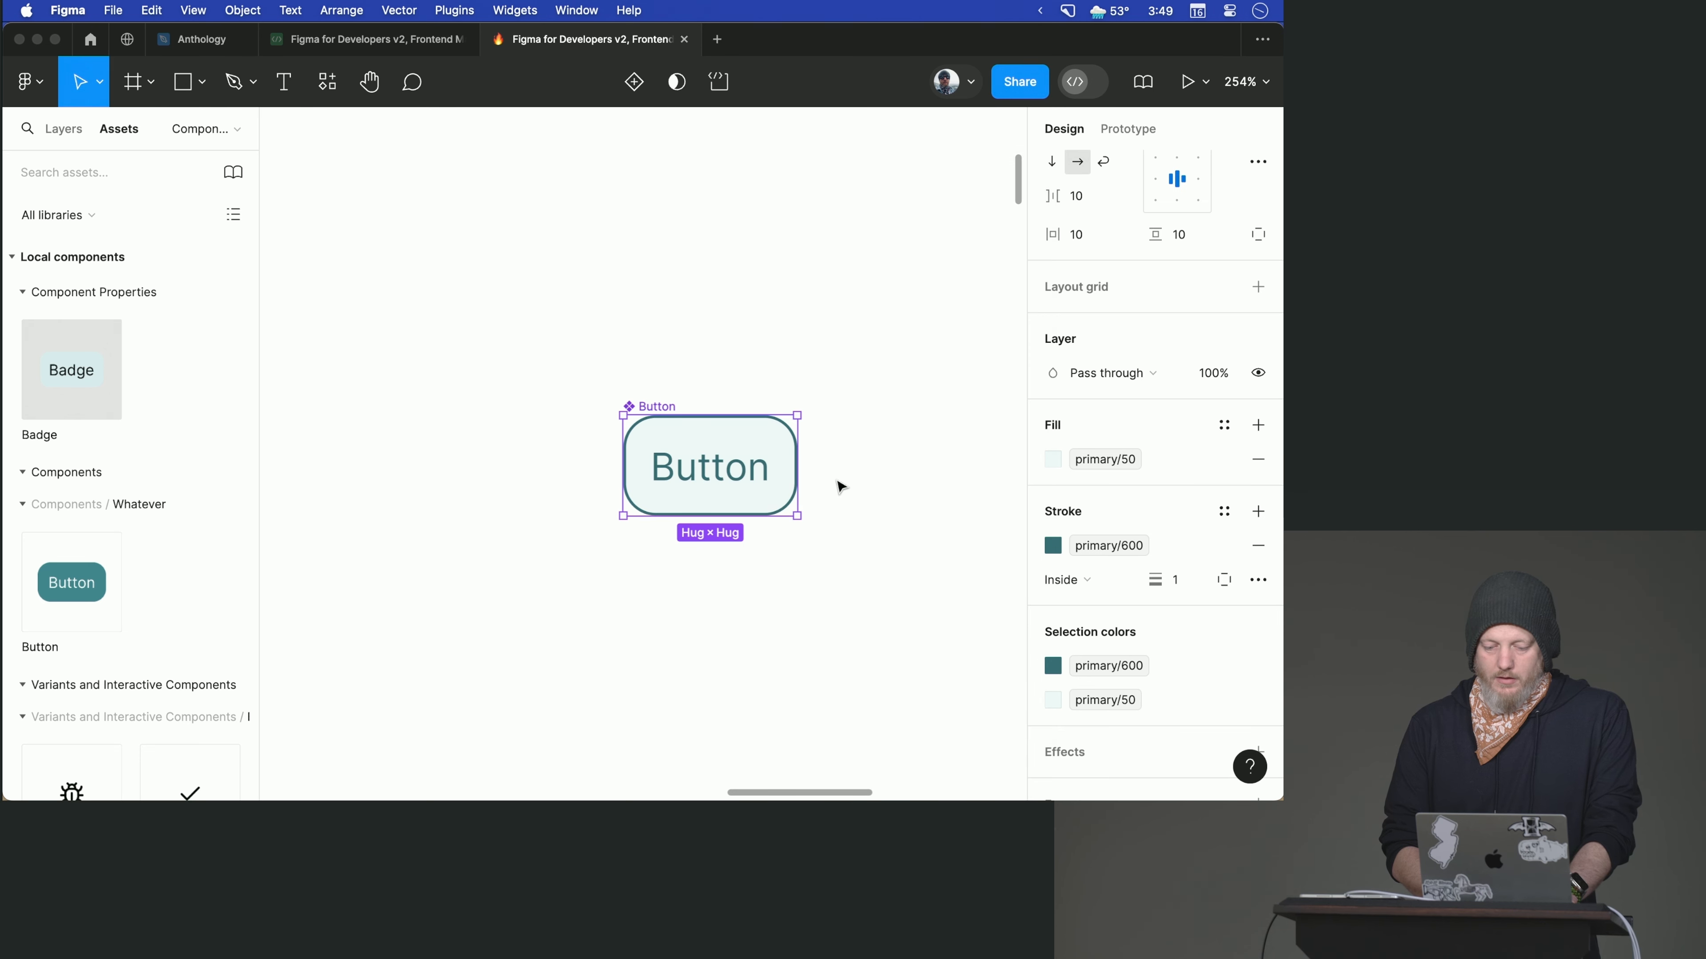
{"action": "left_click", "coordinate": [837, 484]}
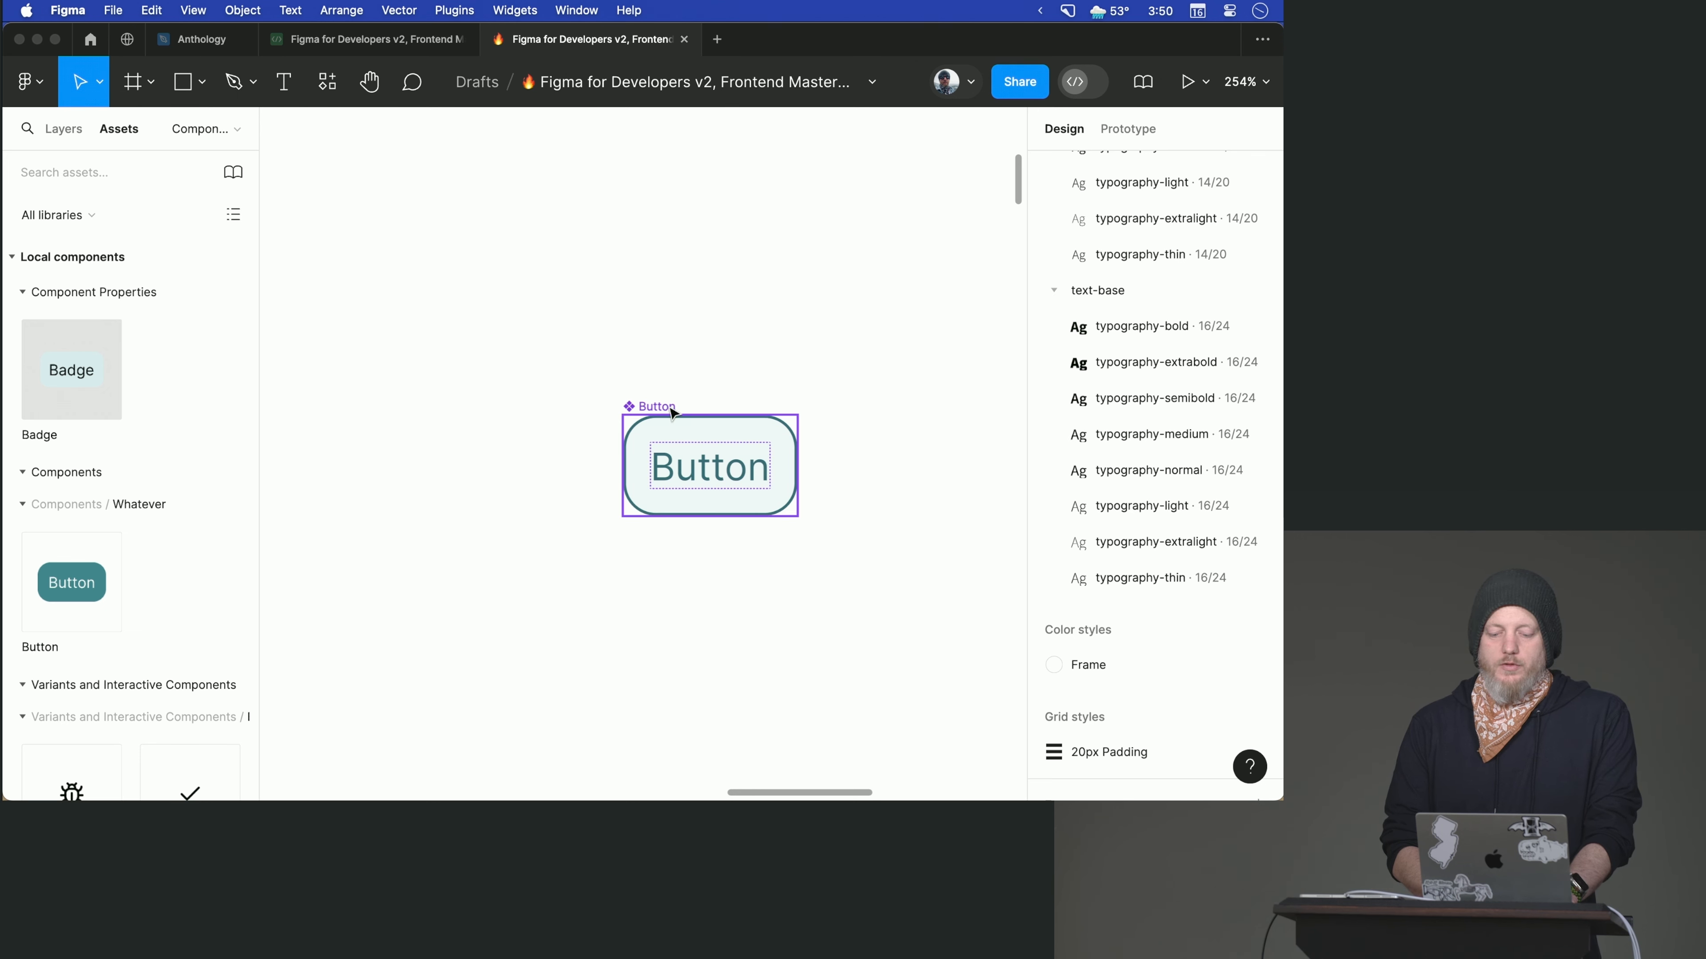
- Insert a Bug icon instance before the label in the Button component and resize it to 16 × 16
{"action": "scroll", "coordinate": [134, 679], "scroll_direction": "down", "scroll_amount": 8}
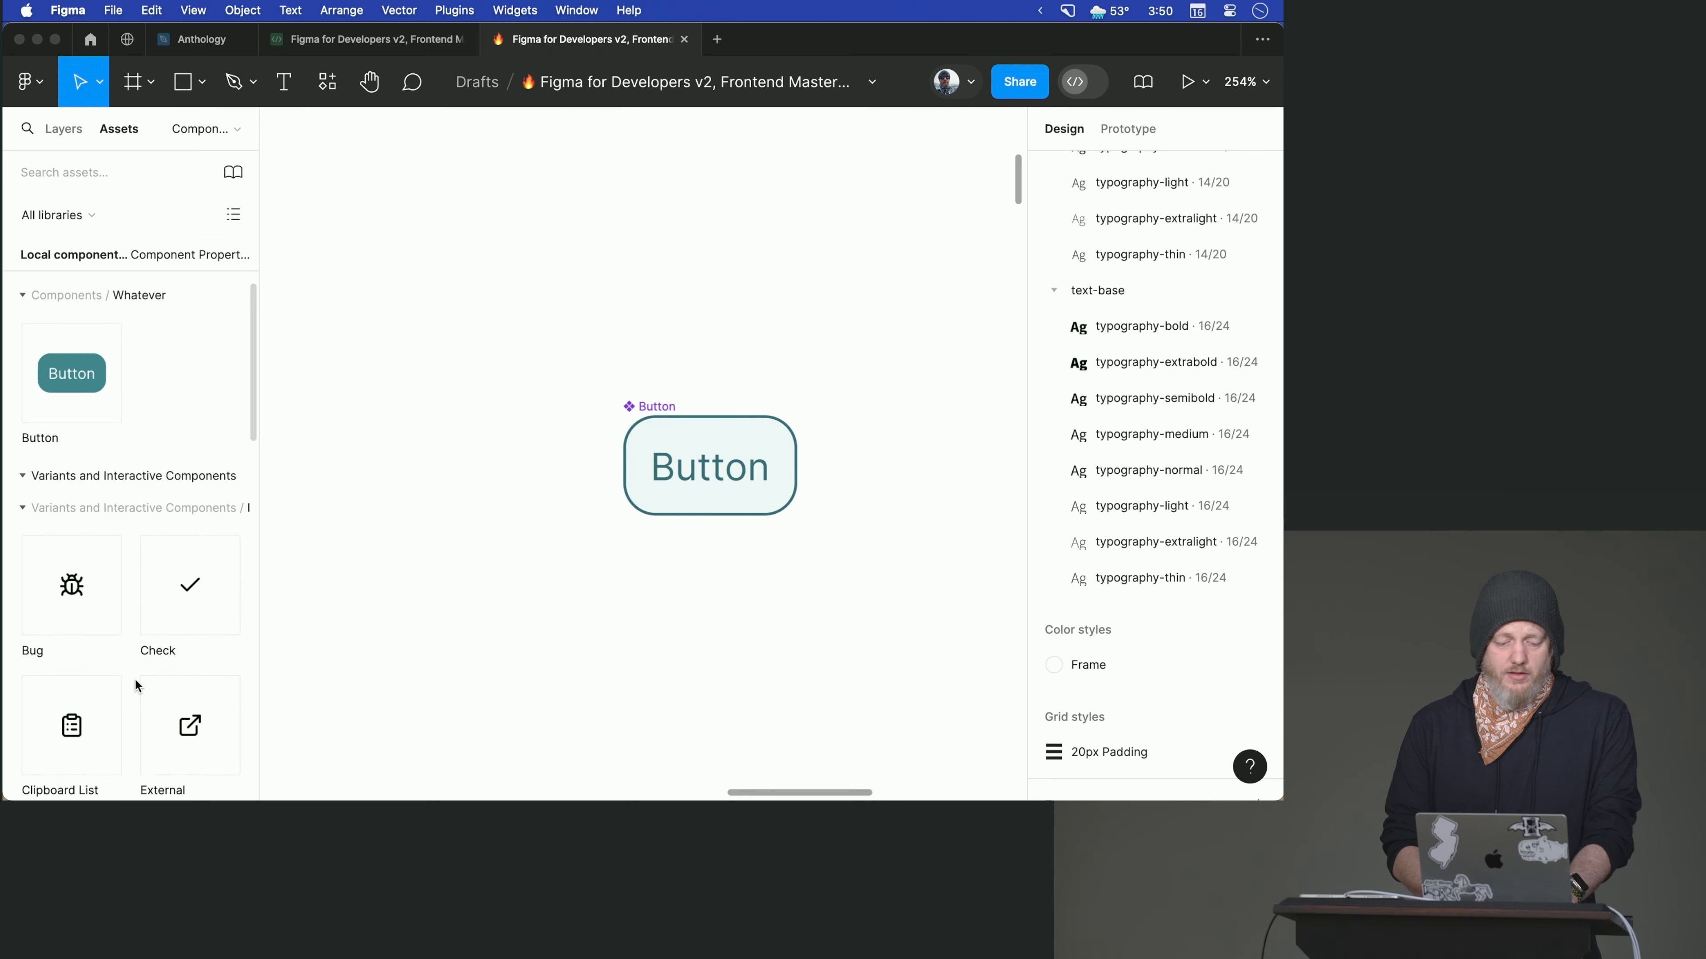
{"action": "left_click_drag", "start_coordinate": [71, 391], "coordinate": [644, 466]}
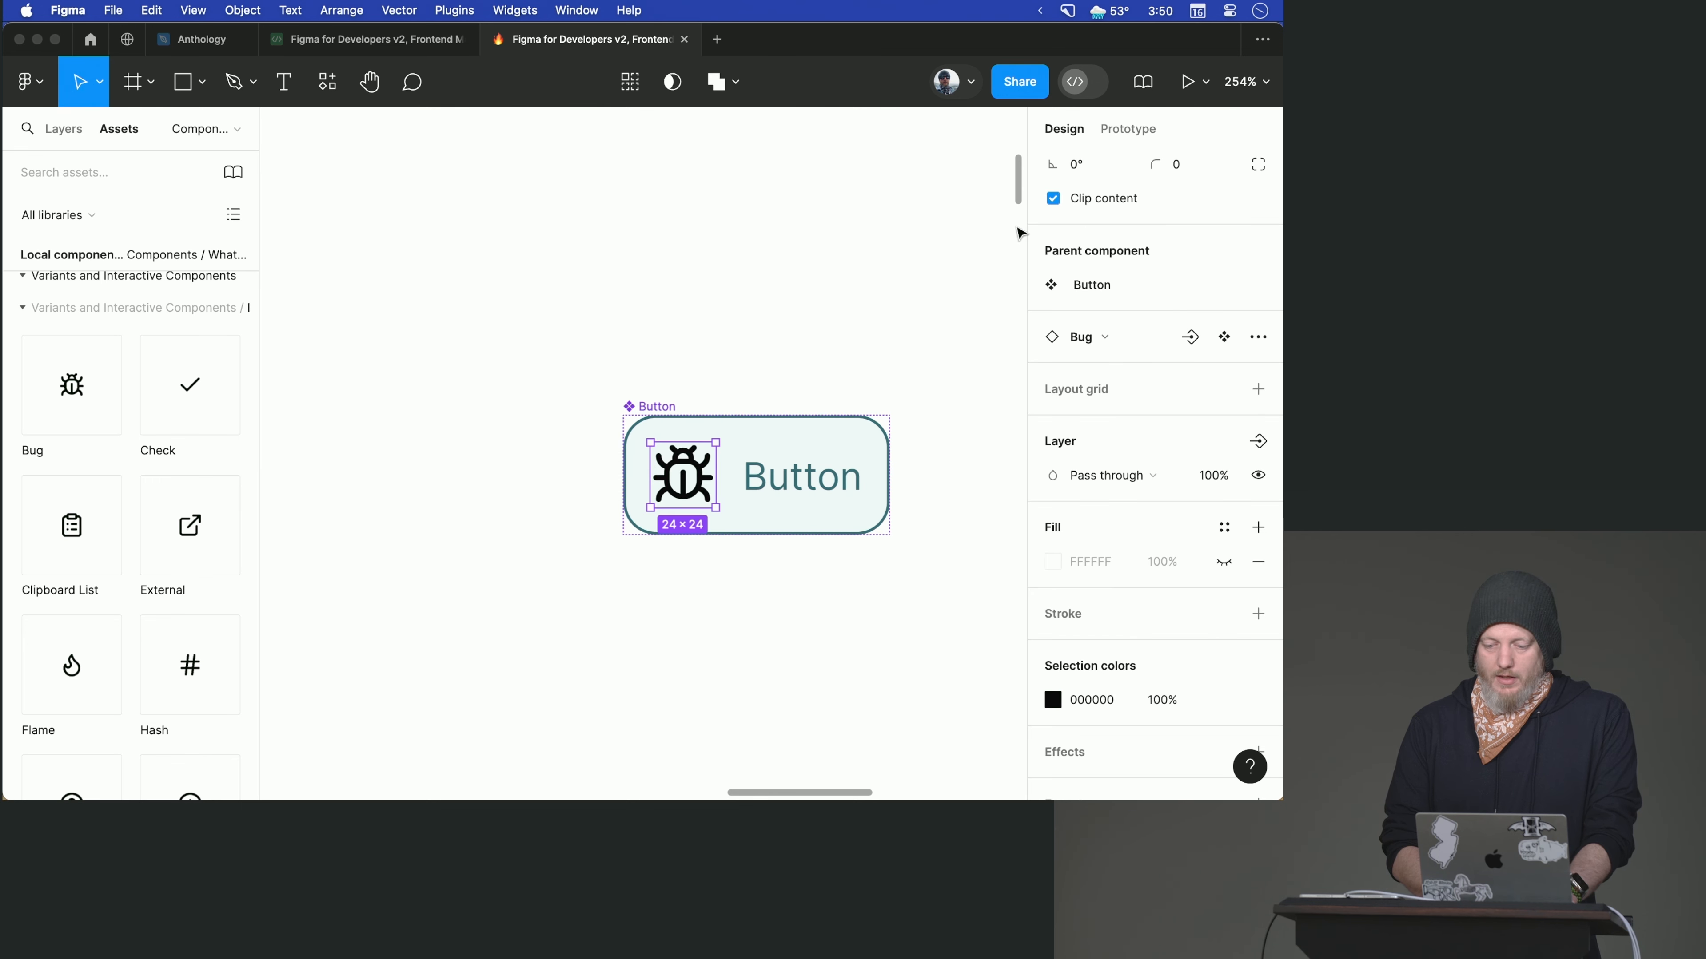
{"action": "scroll", "coordinate": [1081, 303], "scroll_direction": "up", "scroll_amount": 3}
{"action": "left_click", "coordinate": [1083, 288]}
{"action": "type", "text": "16"}
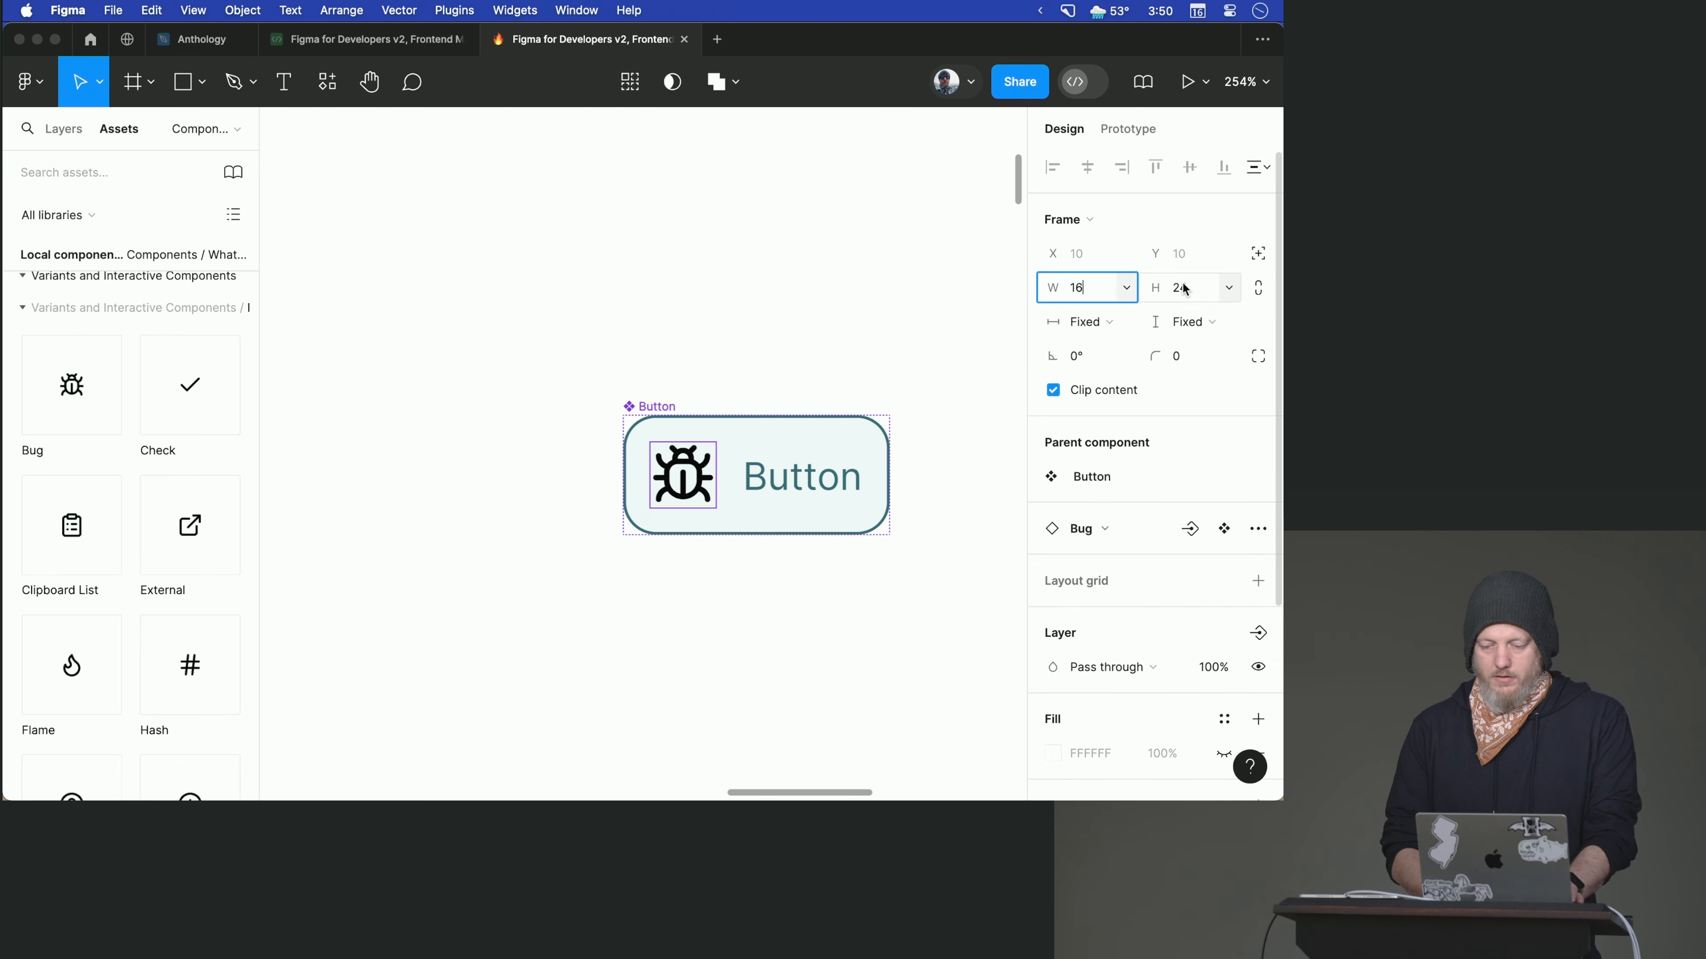
{"action": "left_click", "coordinate": [1184, 289]}
{"action": "type", "text": "16"}
{"action": "key", "text": "Return"}
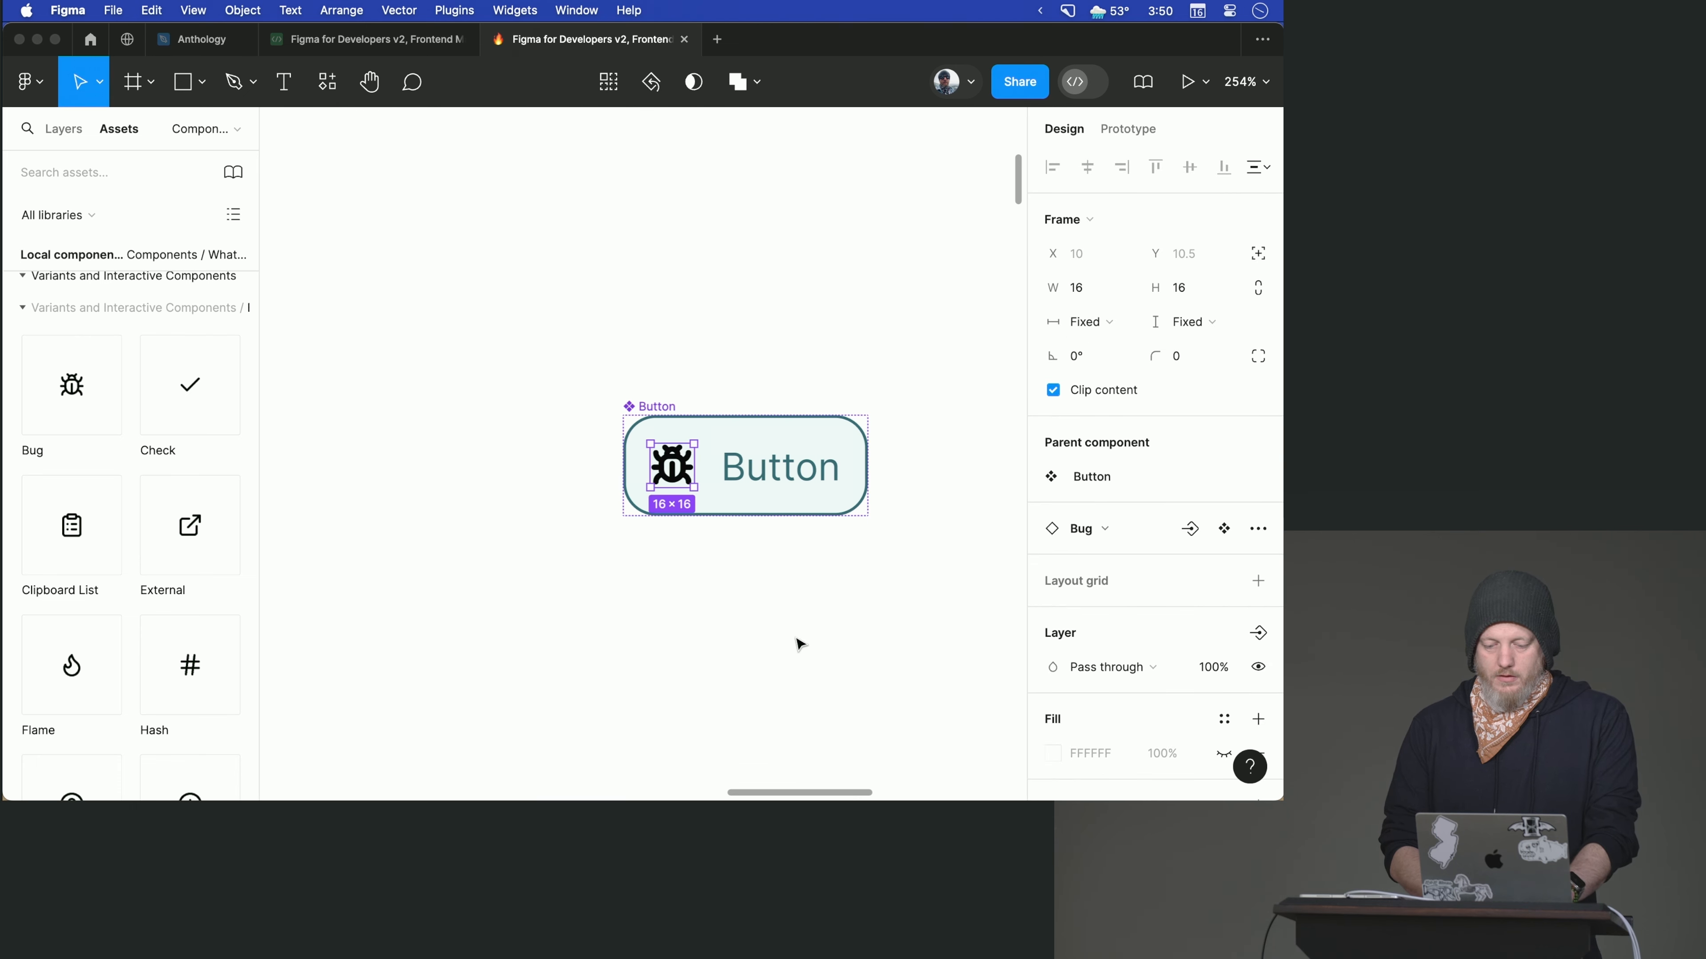
{"action": "left_click", "coordinate": [751, 652]}
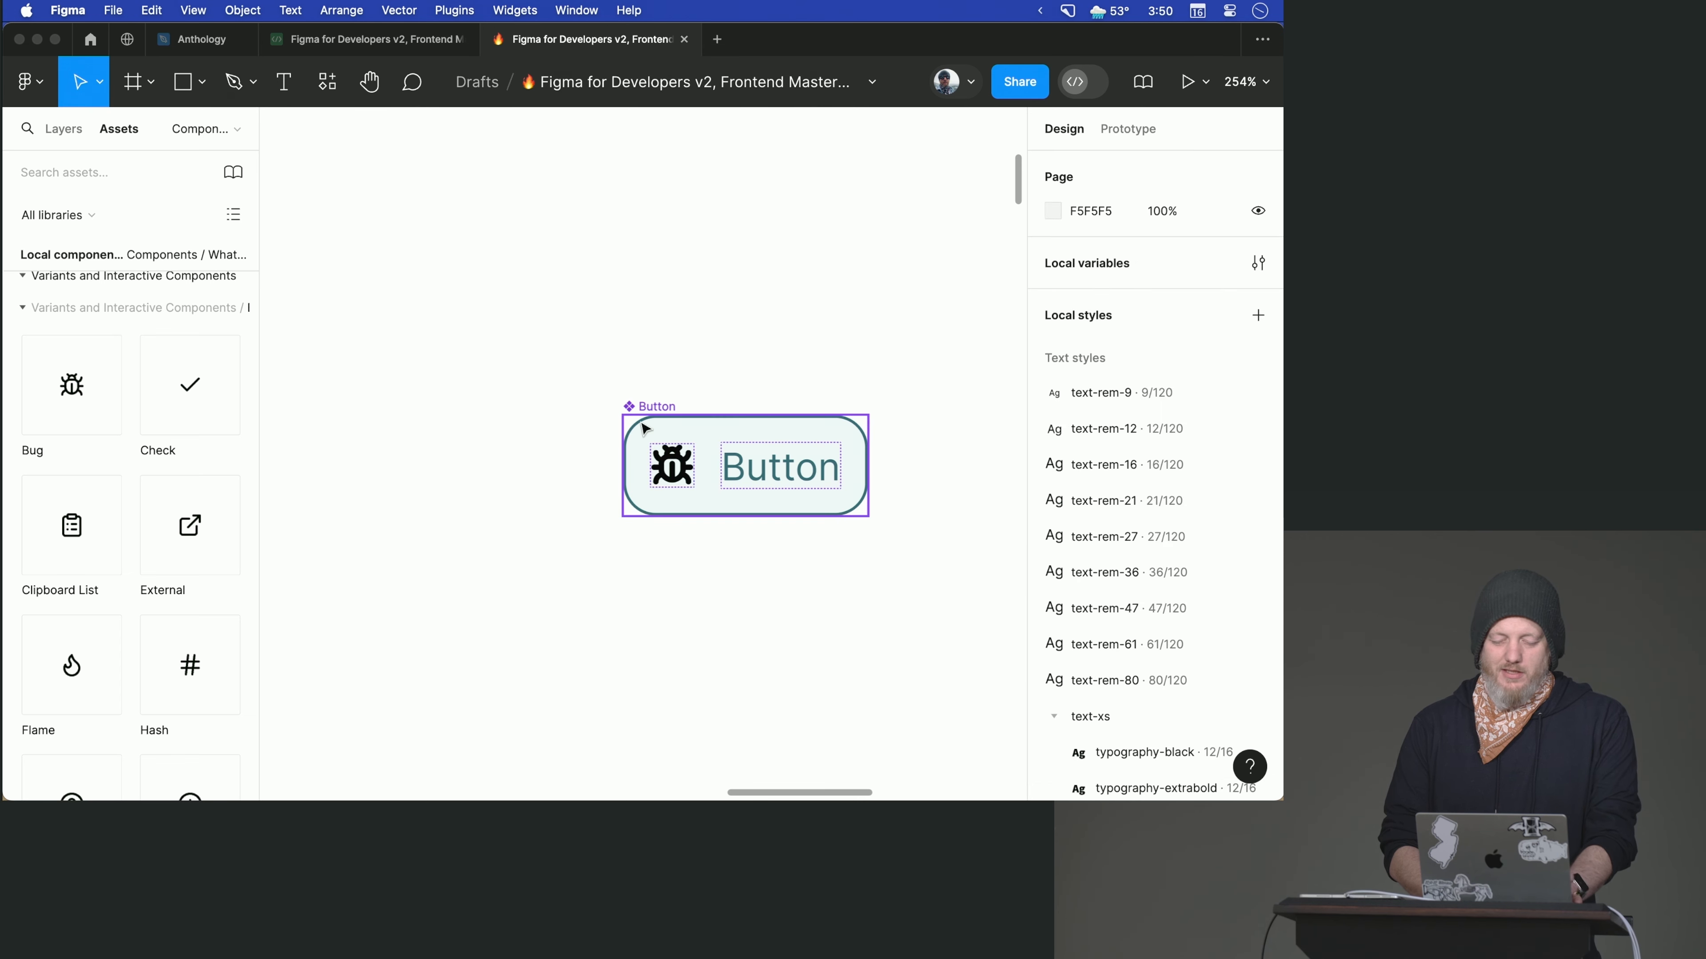
- Move the Button main component to X 199, Y 268 on the canvas
{"action": "left_click", "coordinate": [648, 404]}
{"action": "left_click", "coordinate": [583, 377]}
{"action": "left_click_drag", "start_coordinate": [585, 401], "coordinate": [900, 597]}
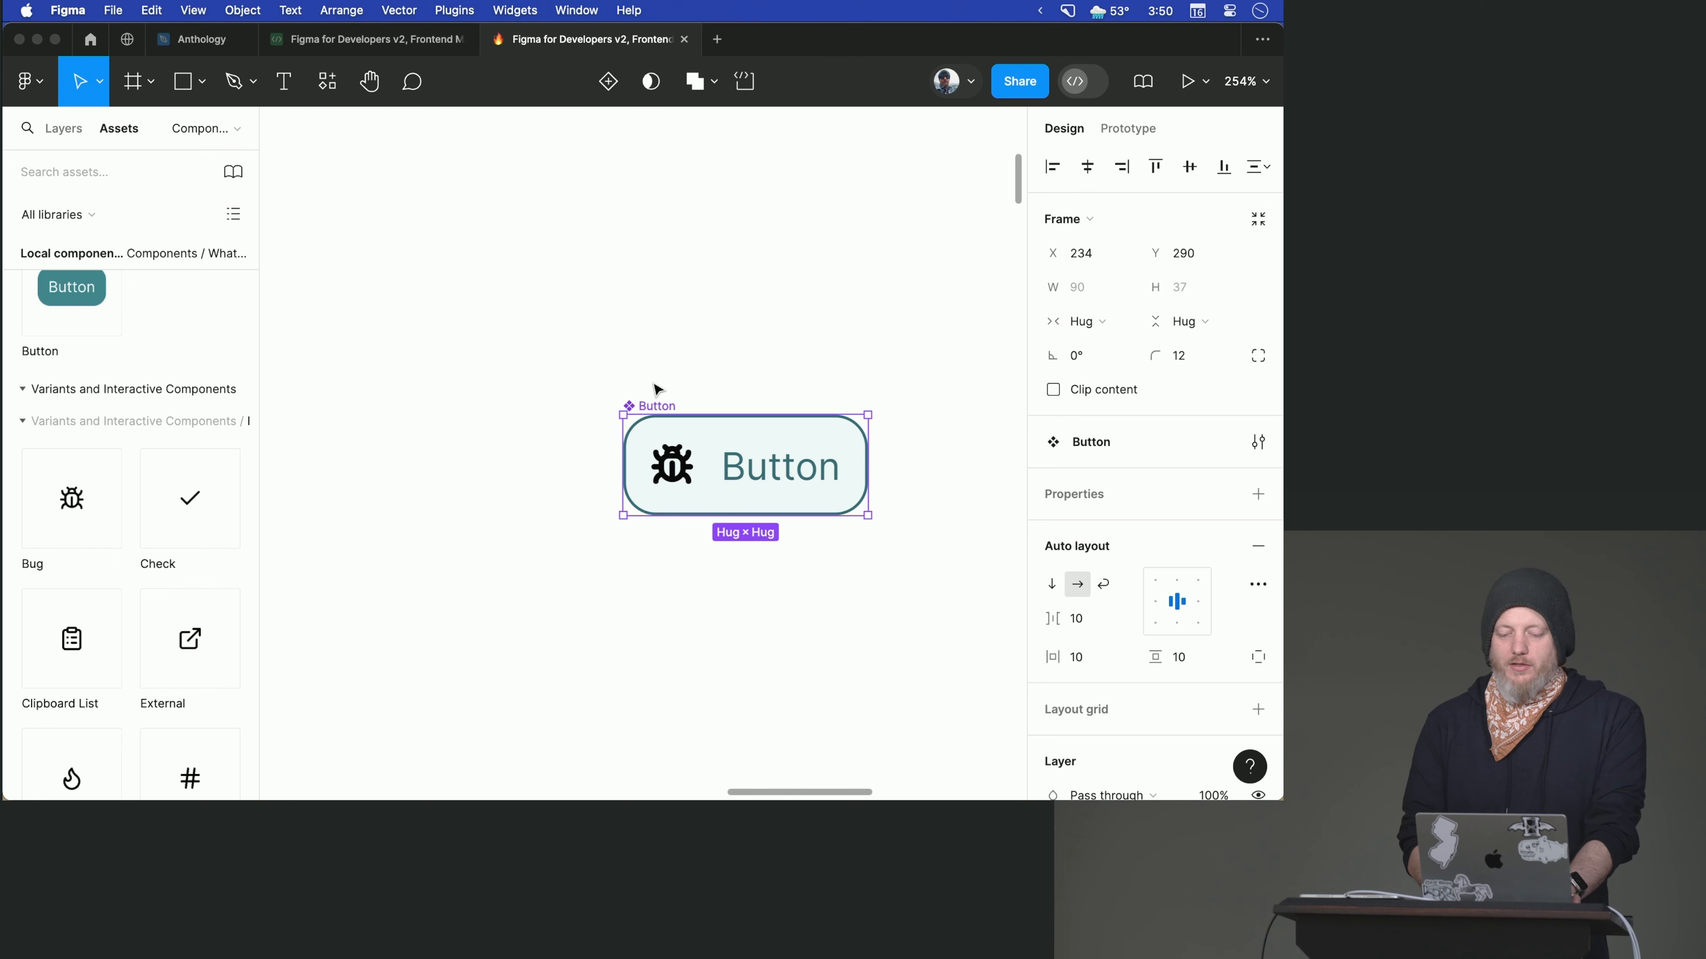
{"action": "left_click_drag", "start_coordinate": [658, 410], "coordinate": [563, 350]}
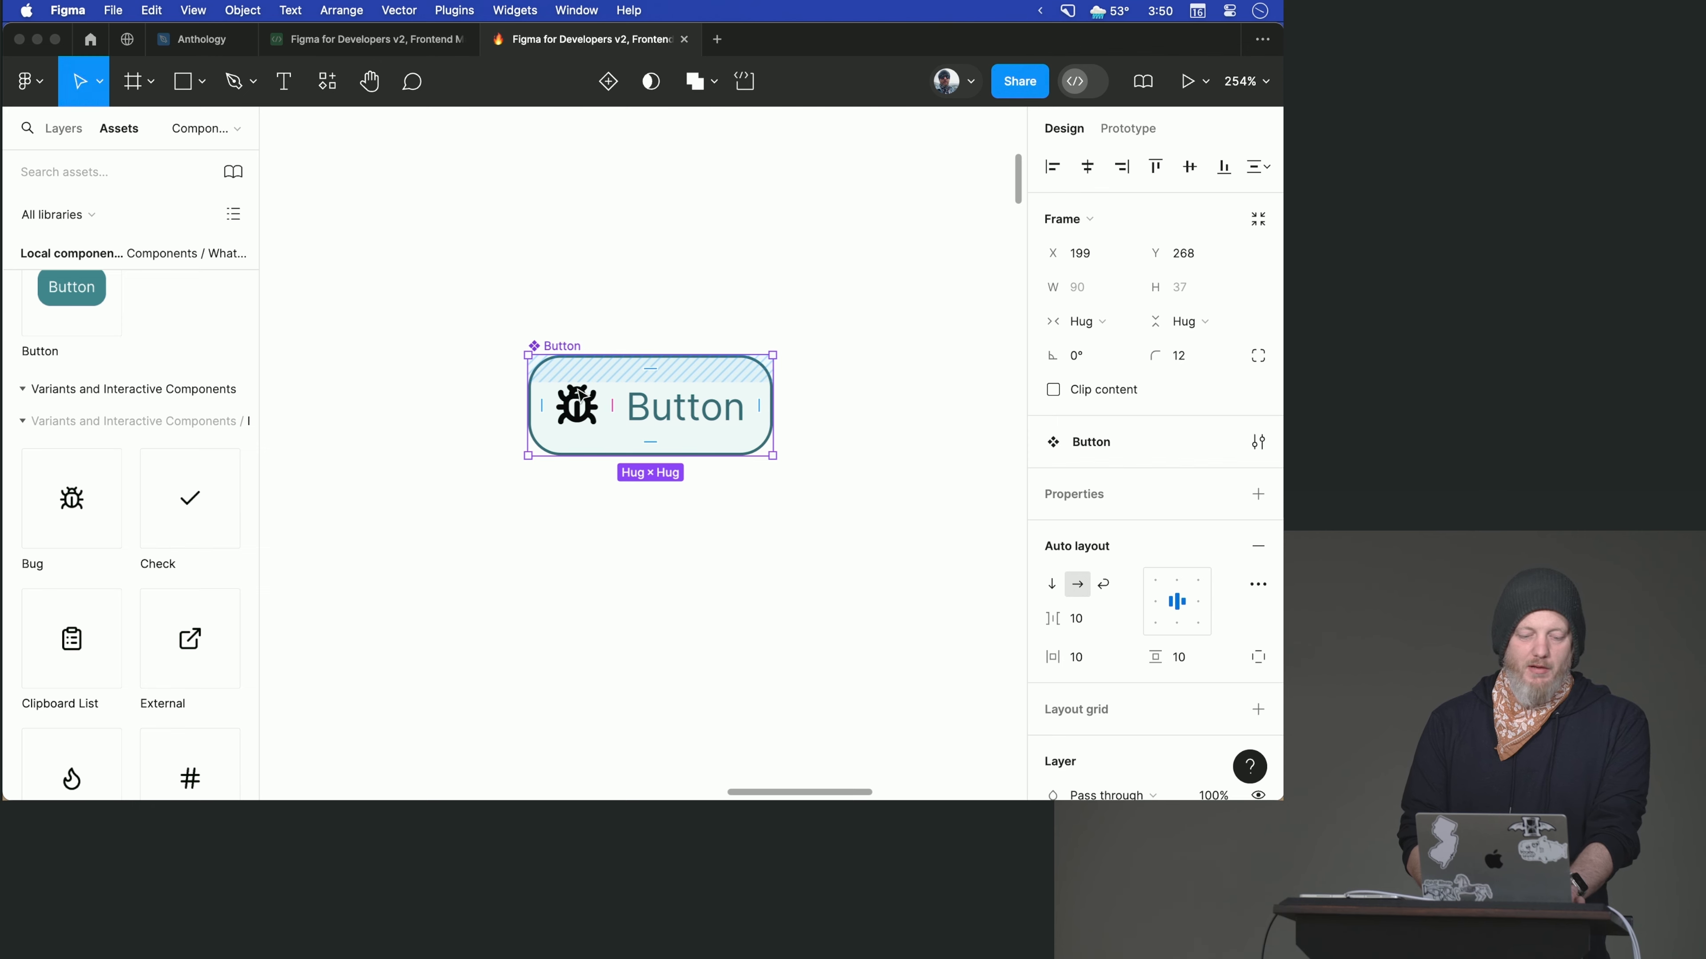
{"action": "scroll", "coordinate": [127, 571], "scroll_direction": "down", "scroll_amount": 5}
{"action": "scroll", "coordinate": [129, 576], "scroll_direction": "down", "scroll_amount": 8}
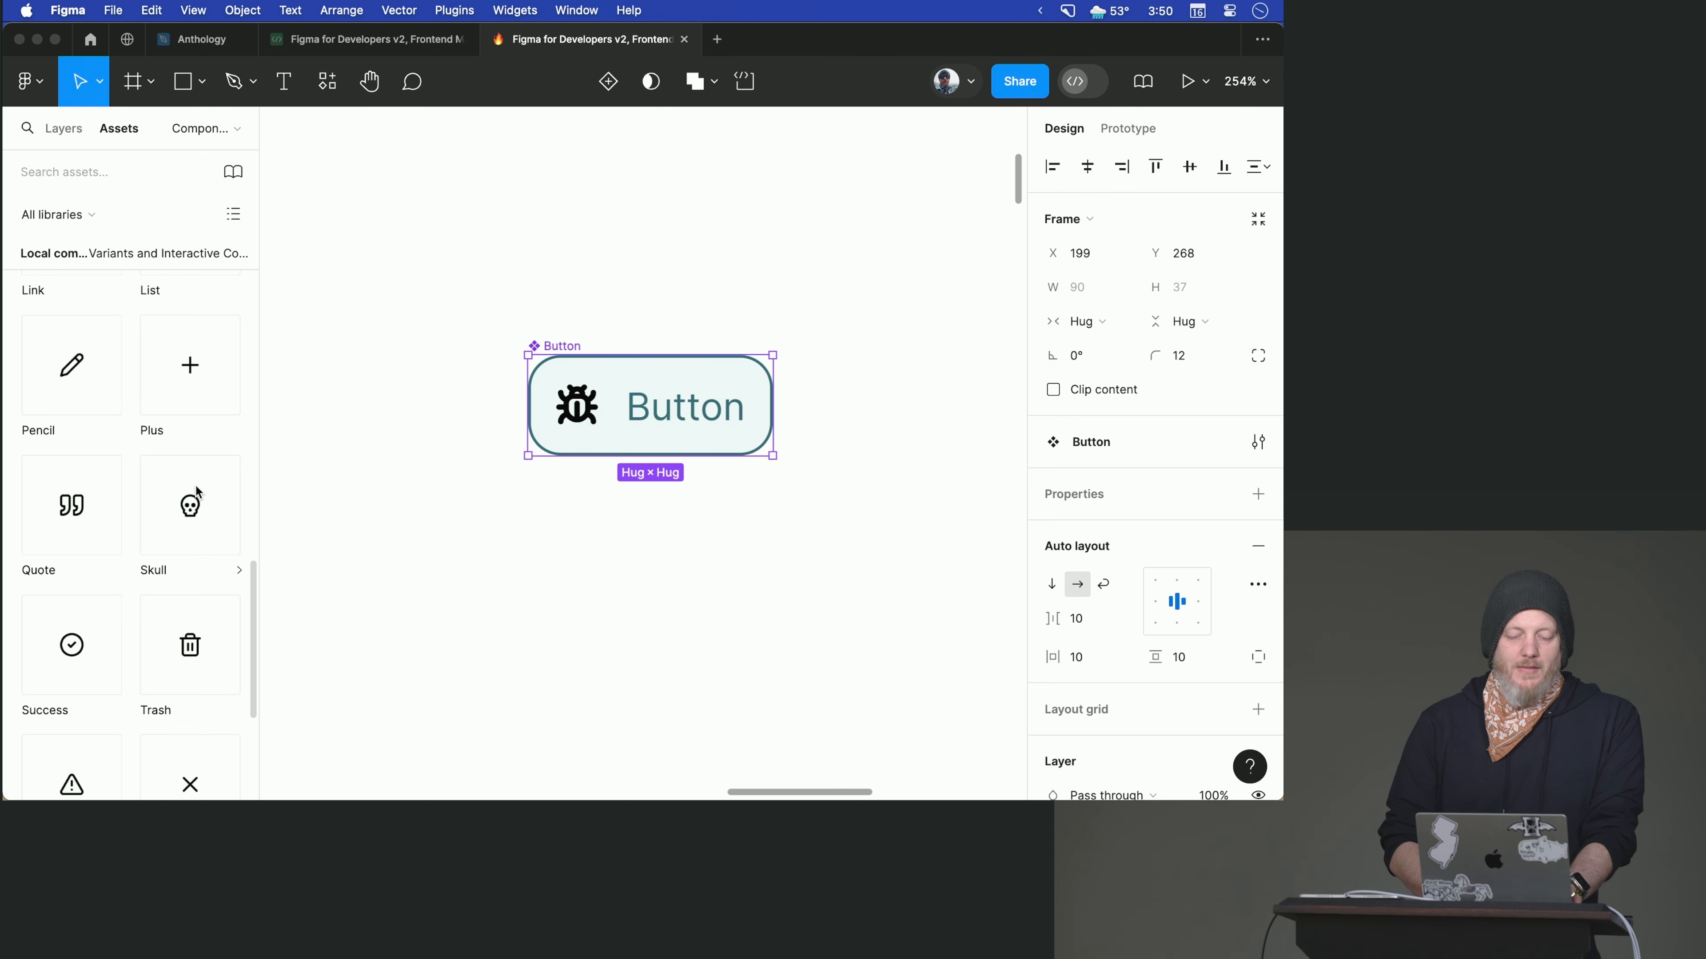
{"action": "scroll", "coordinate": [195, 483], "scroll_direction": "up", "scroll_amount": 3}
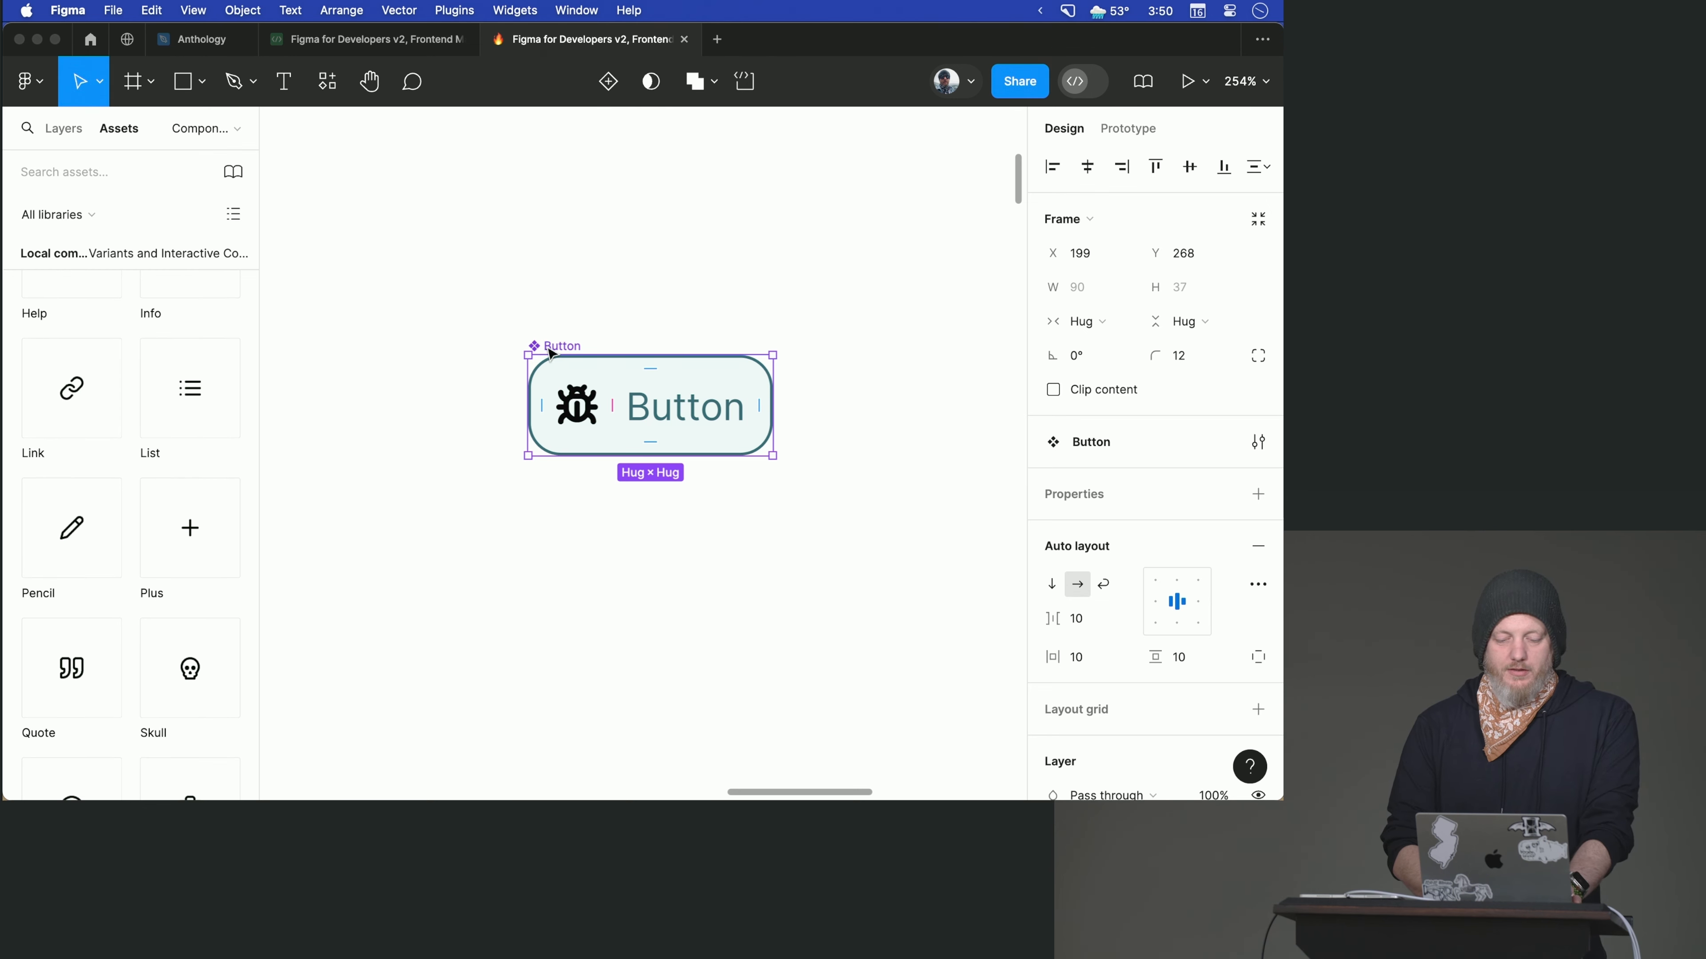
{"action": "left_click", "coordinate": [544, 262]}
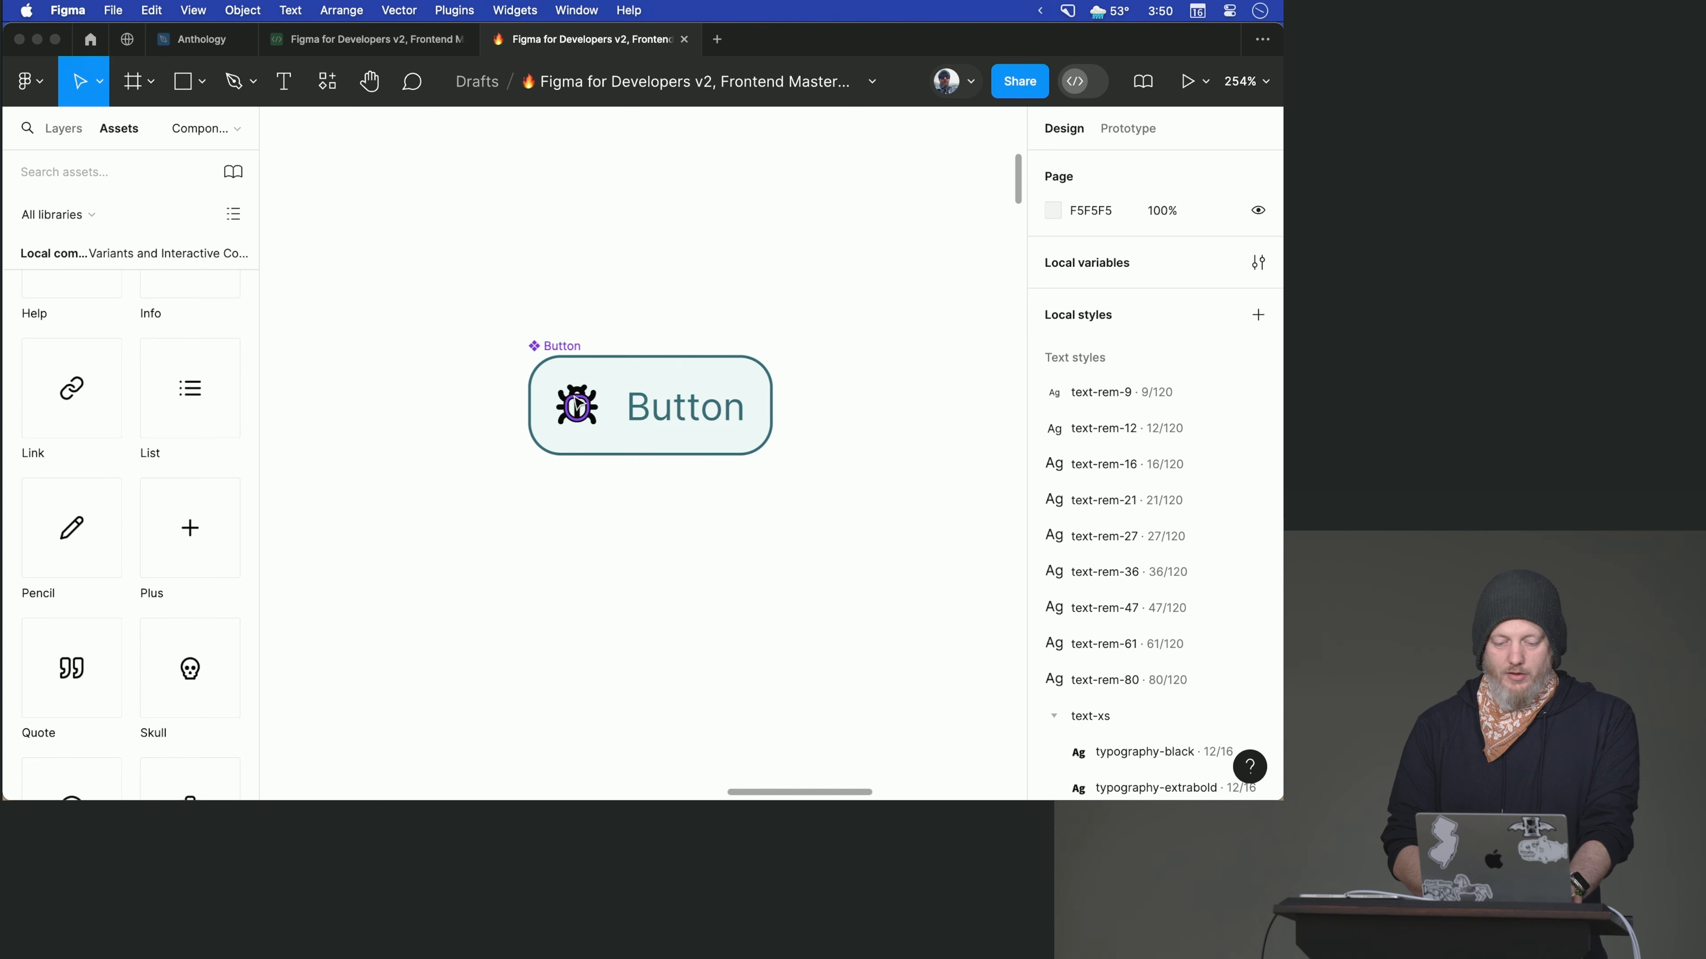
- Set up an instance swap property for the Bug icon inside the Button component, named Icon with Skull as its value
{"action": "left_click", "coordinate": [577, 403]}
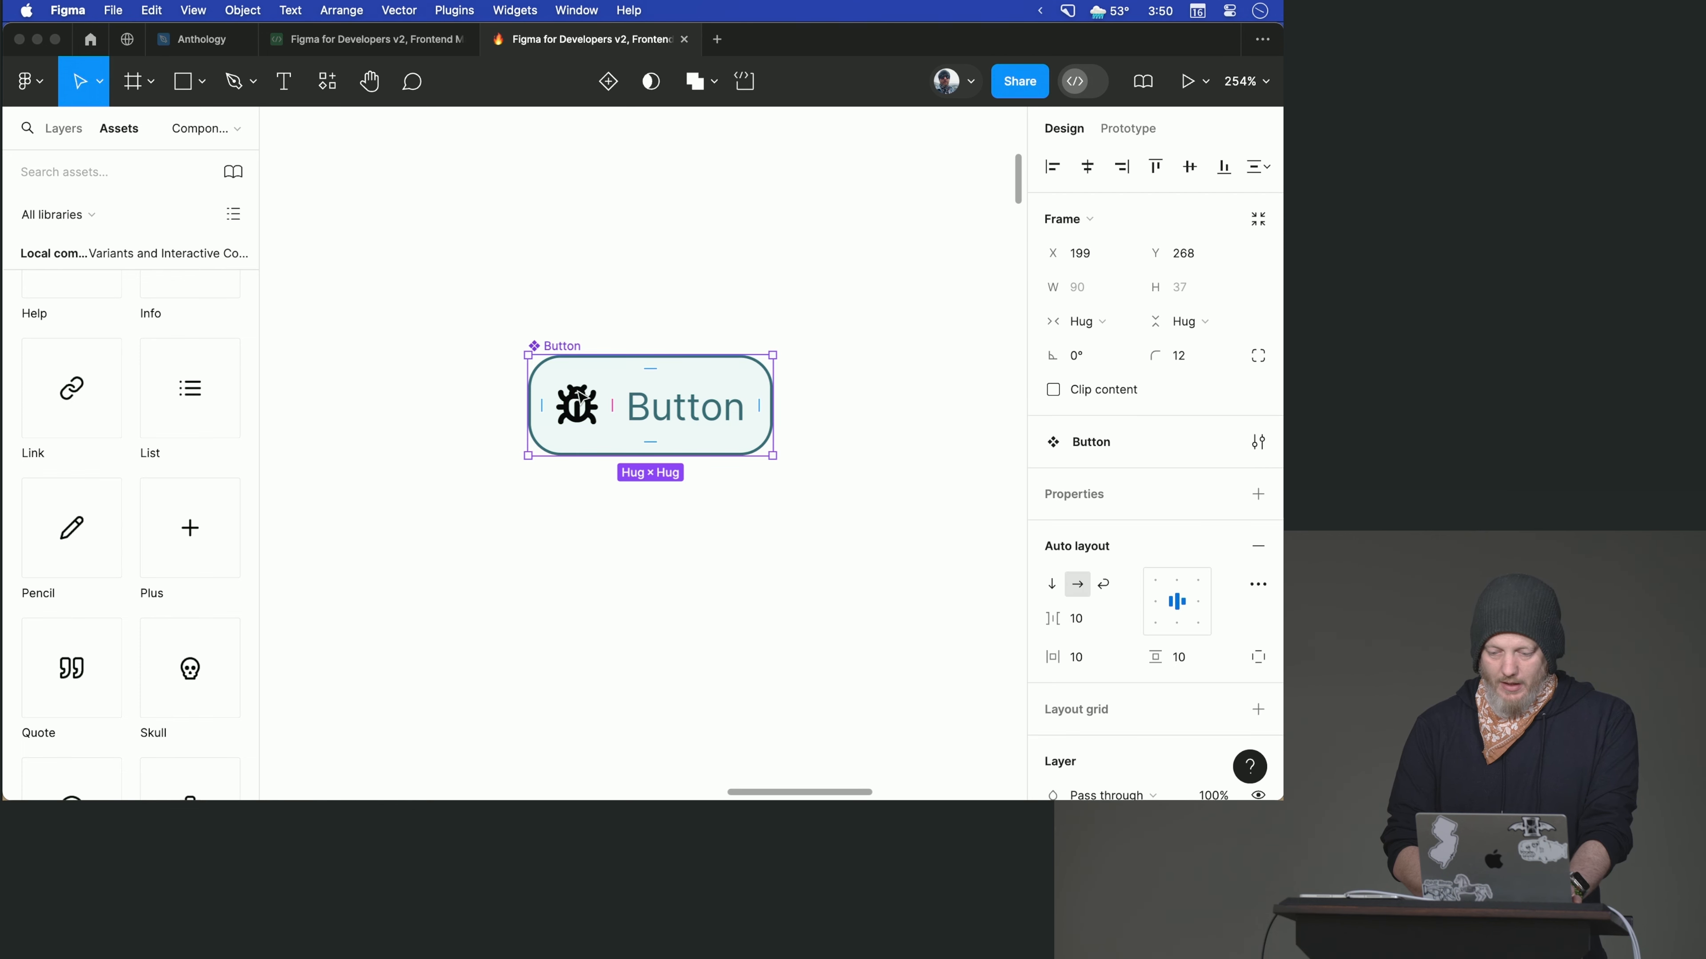
{"action": "double_click", "coordinate": [576, 394]}
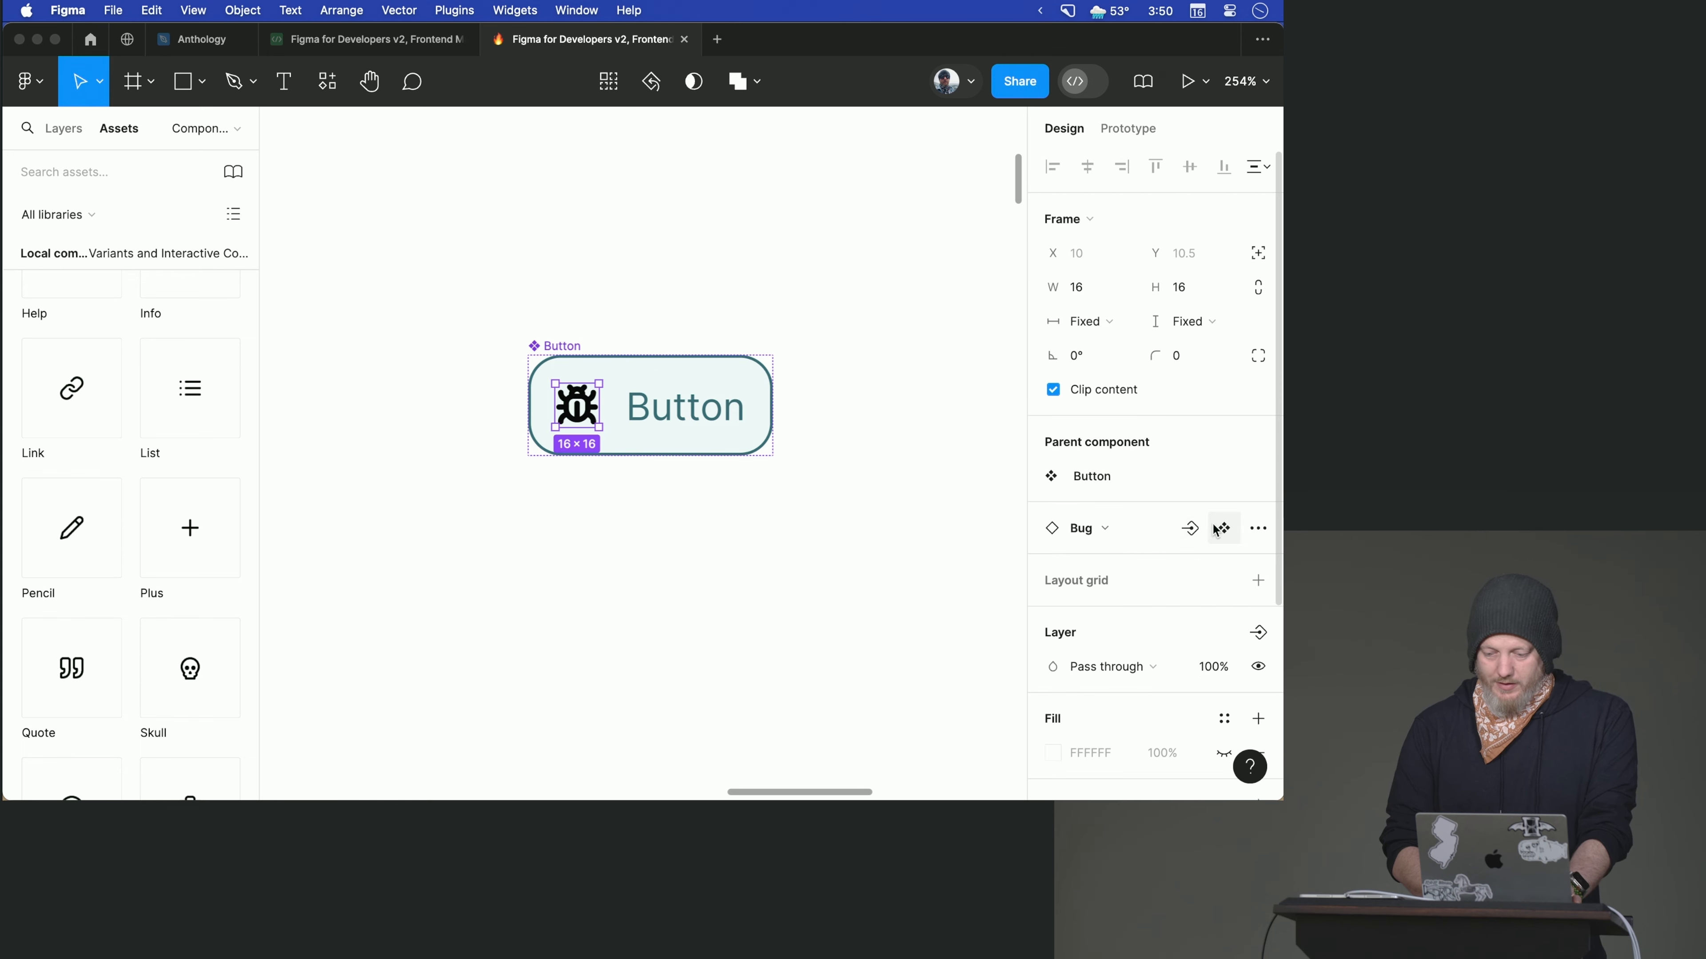
{"action": "left_click", "coordinate": [1195, 538]}
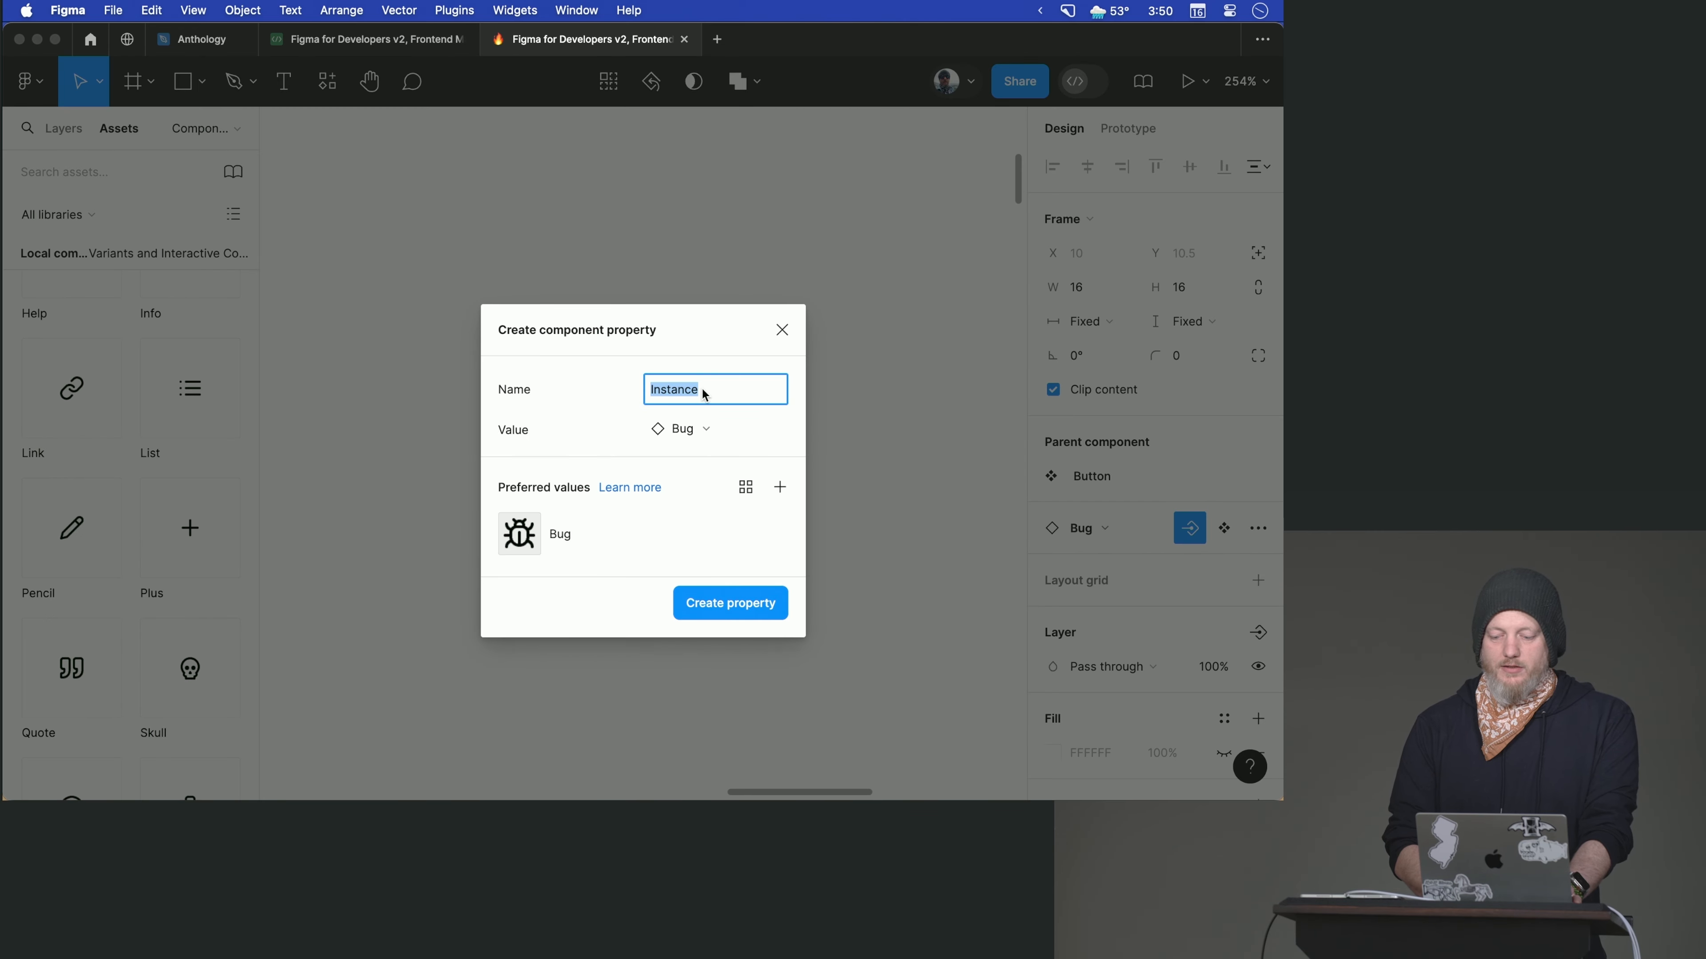
{"action": "type", "text": "Icon"}
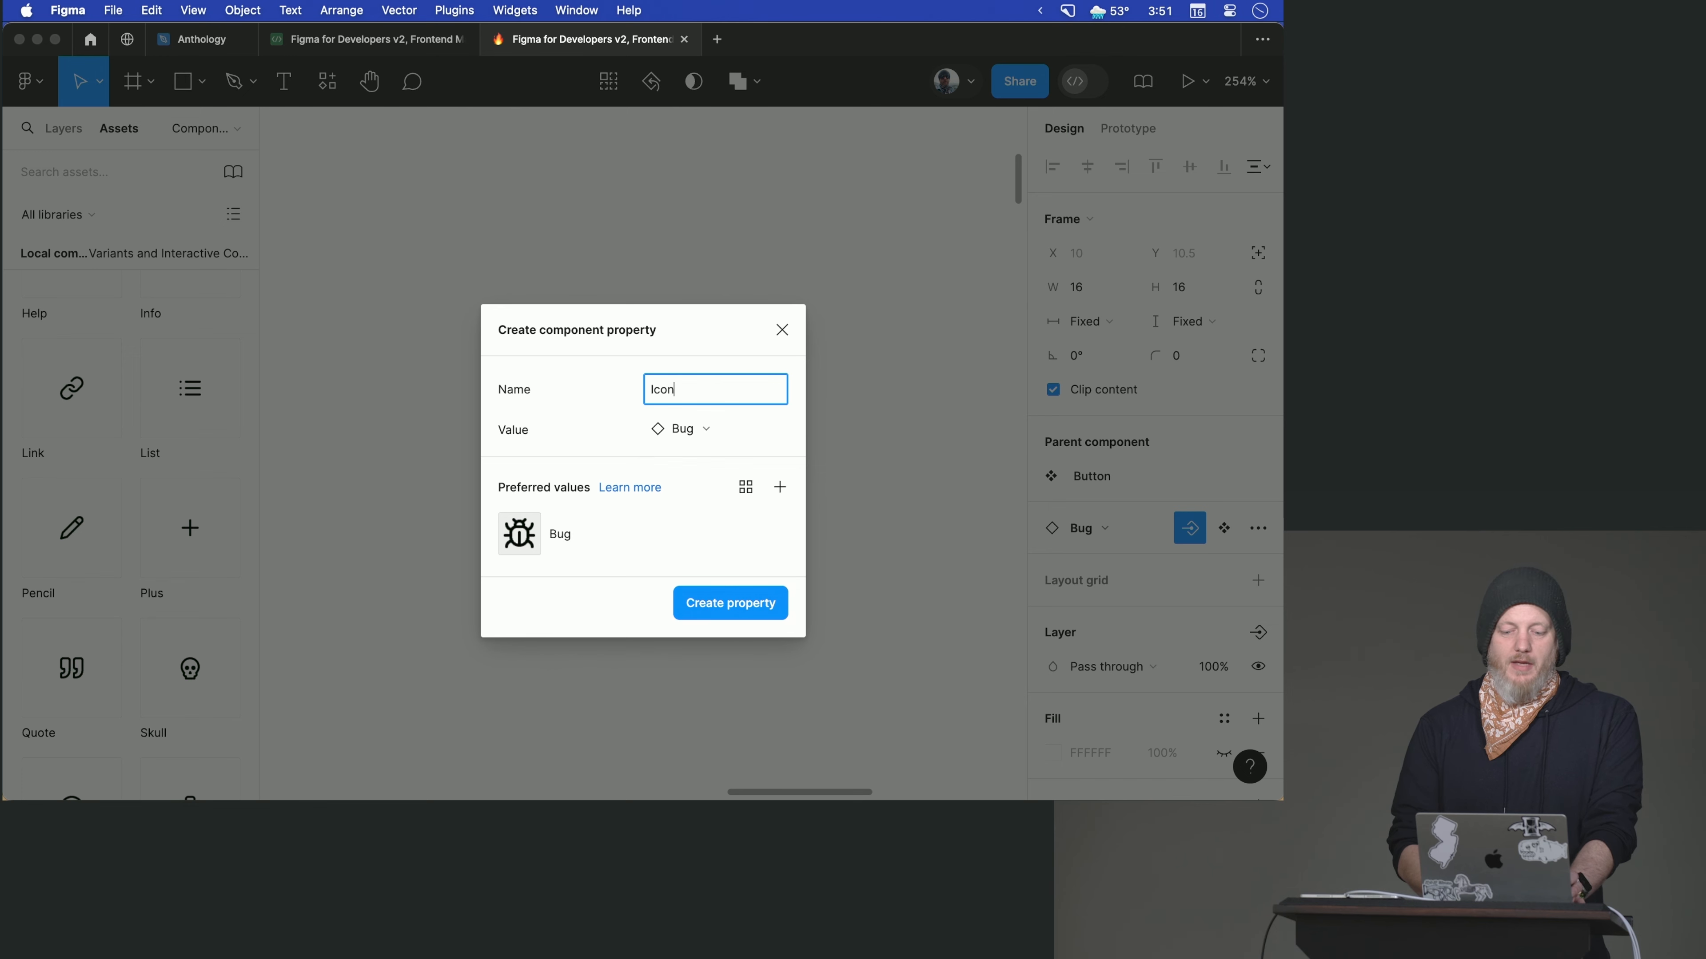
{"action": "left_click", "coordinate": [685, 429]}
{"action": "scroll", "coordinate": [676, 588], "scroll_direction": "down", "scroll_amount": 5}
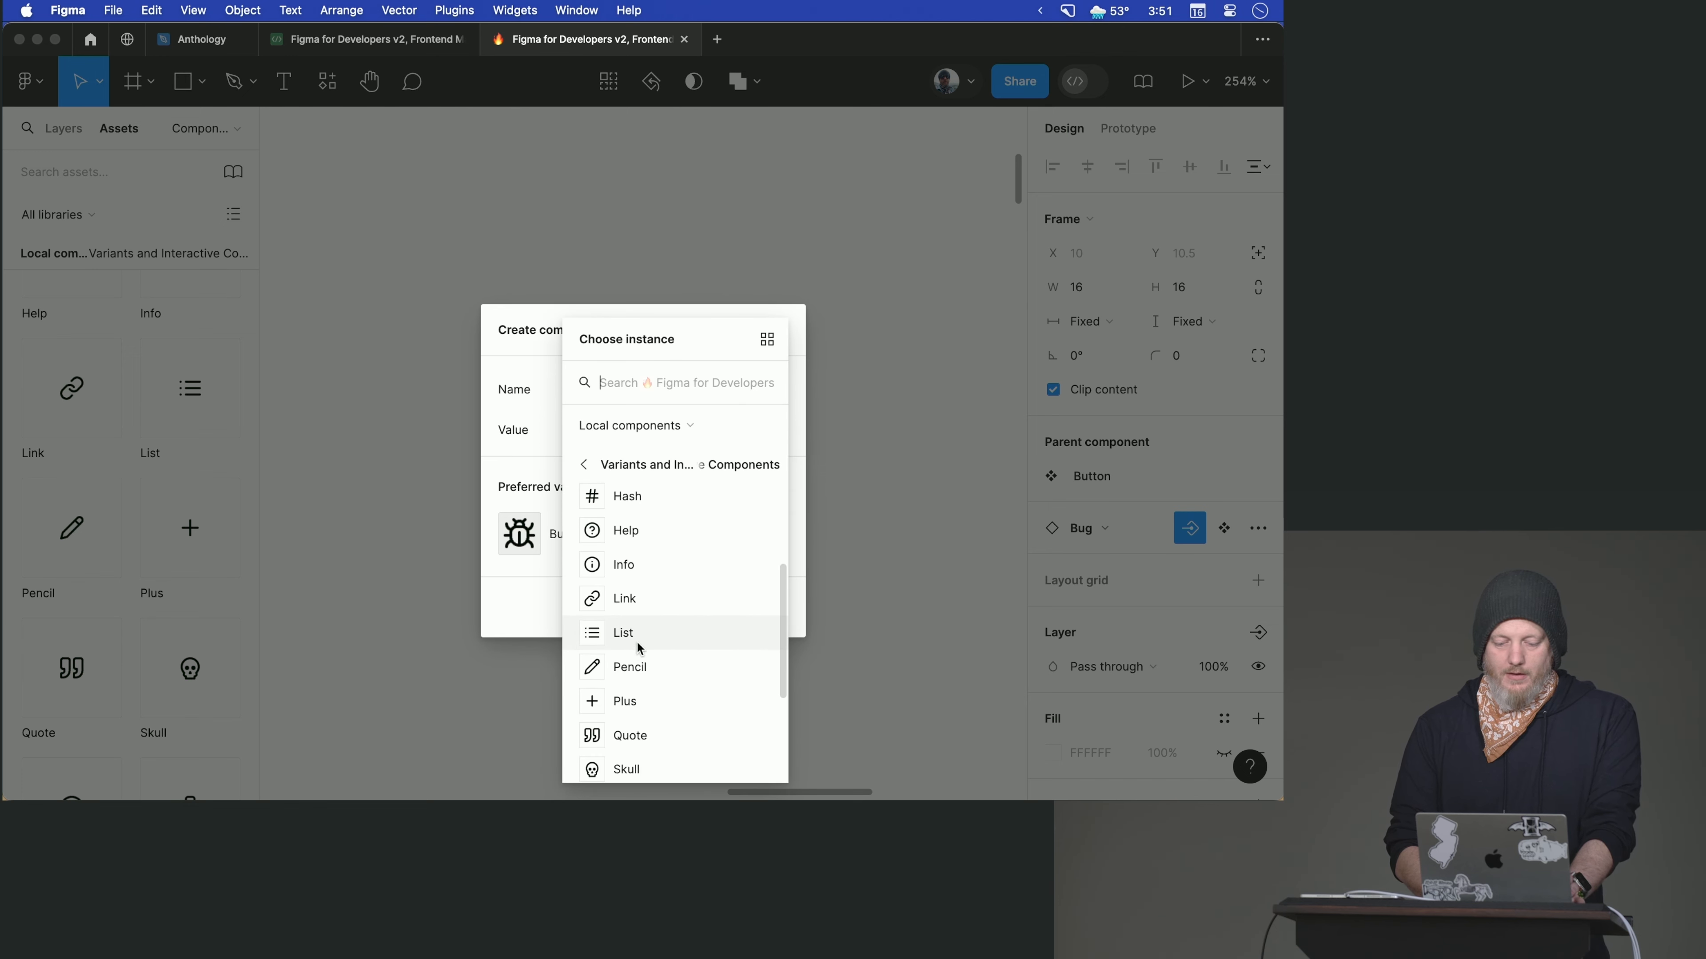
{"action": "scroll", "coordinate": [635, 692], "scroll_direction": "down", "scroll_amount": 3}
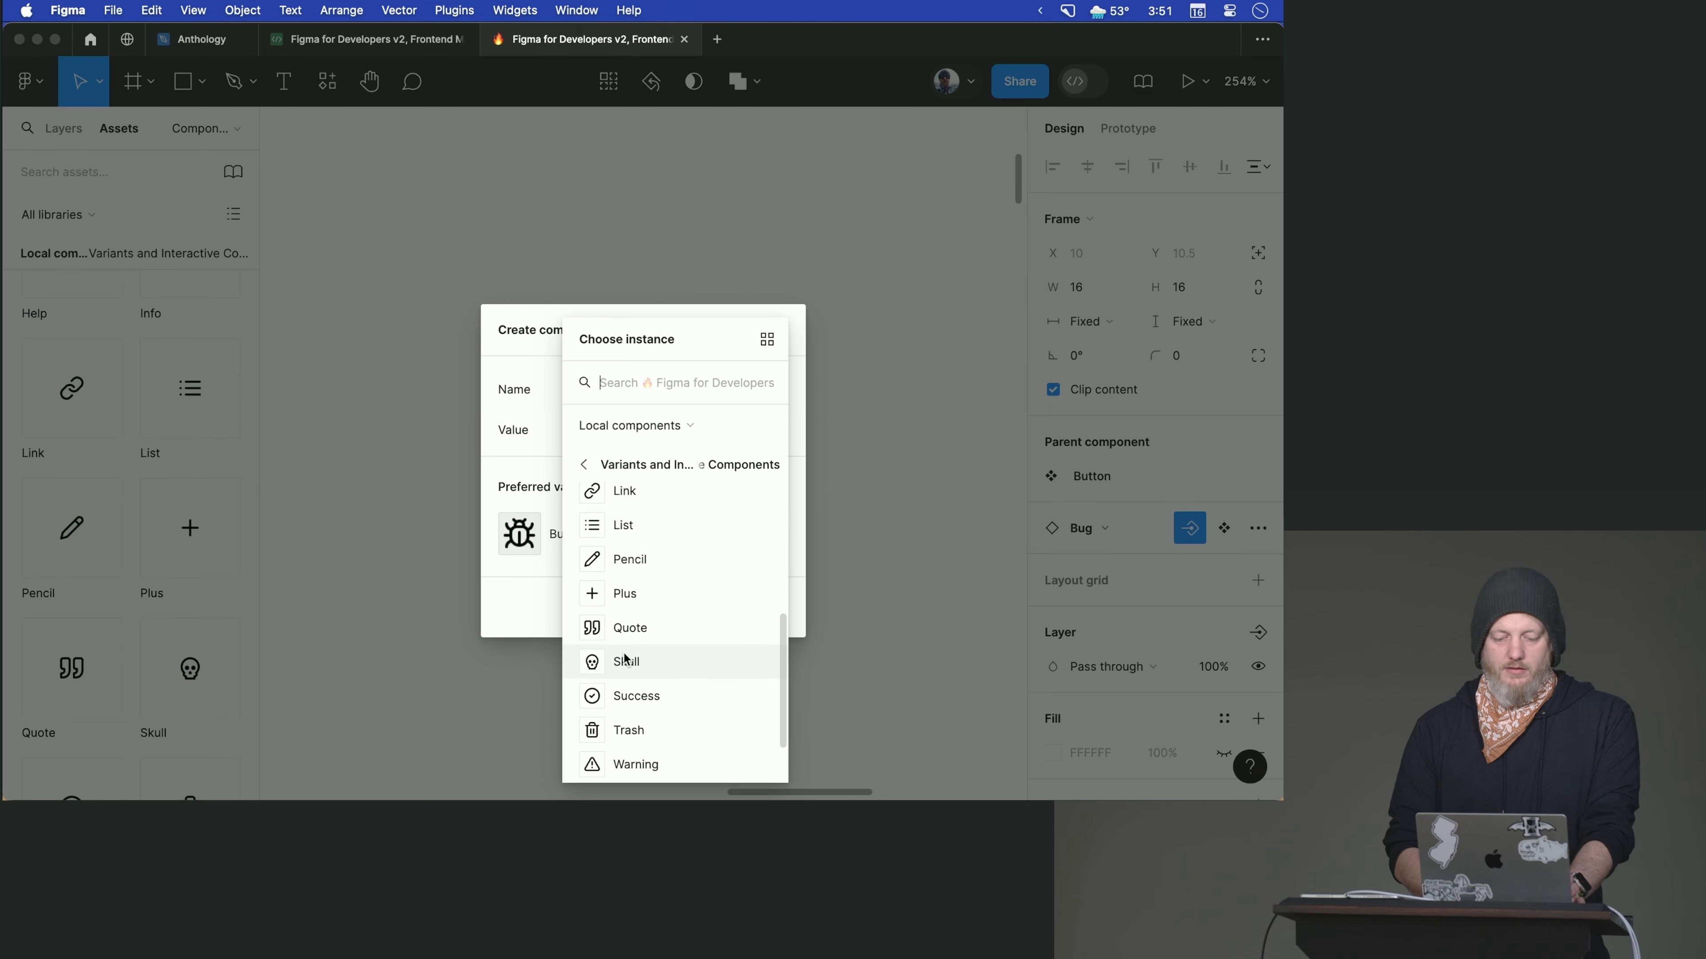
{"action": "left_click", "coordinate": [625, 659]}
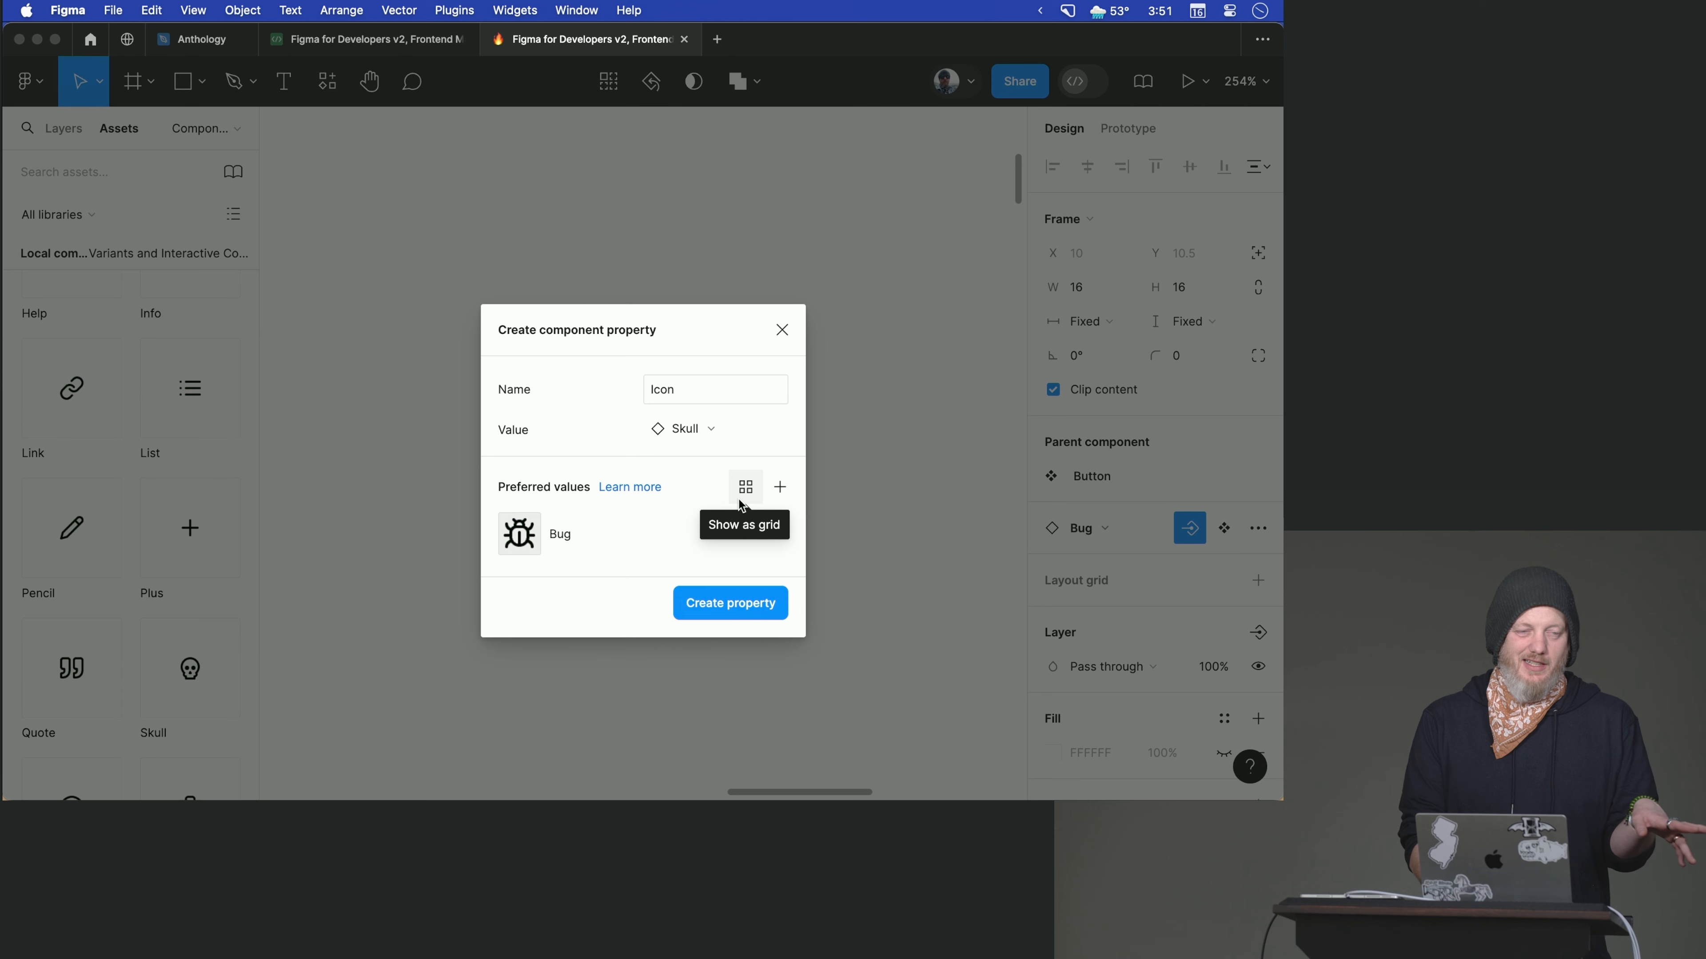
- Add Check, Link, Info and Success to the Icon property's preferred values alongside Bug, and create the property
{"action": "left_click", "coordinate": [767, 499]}
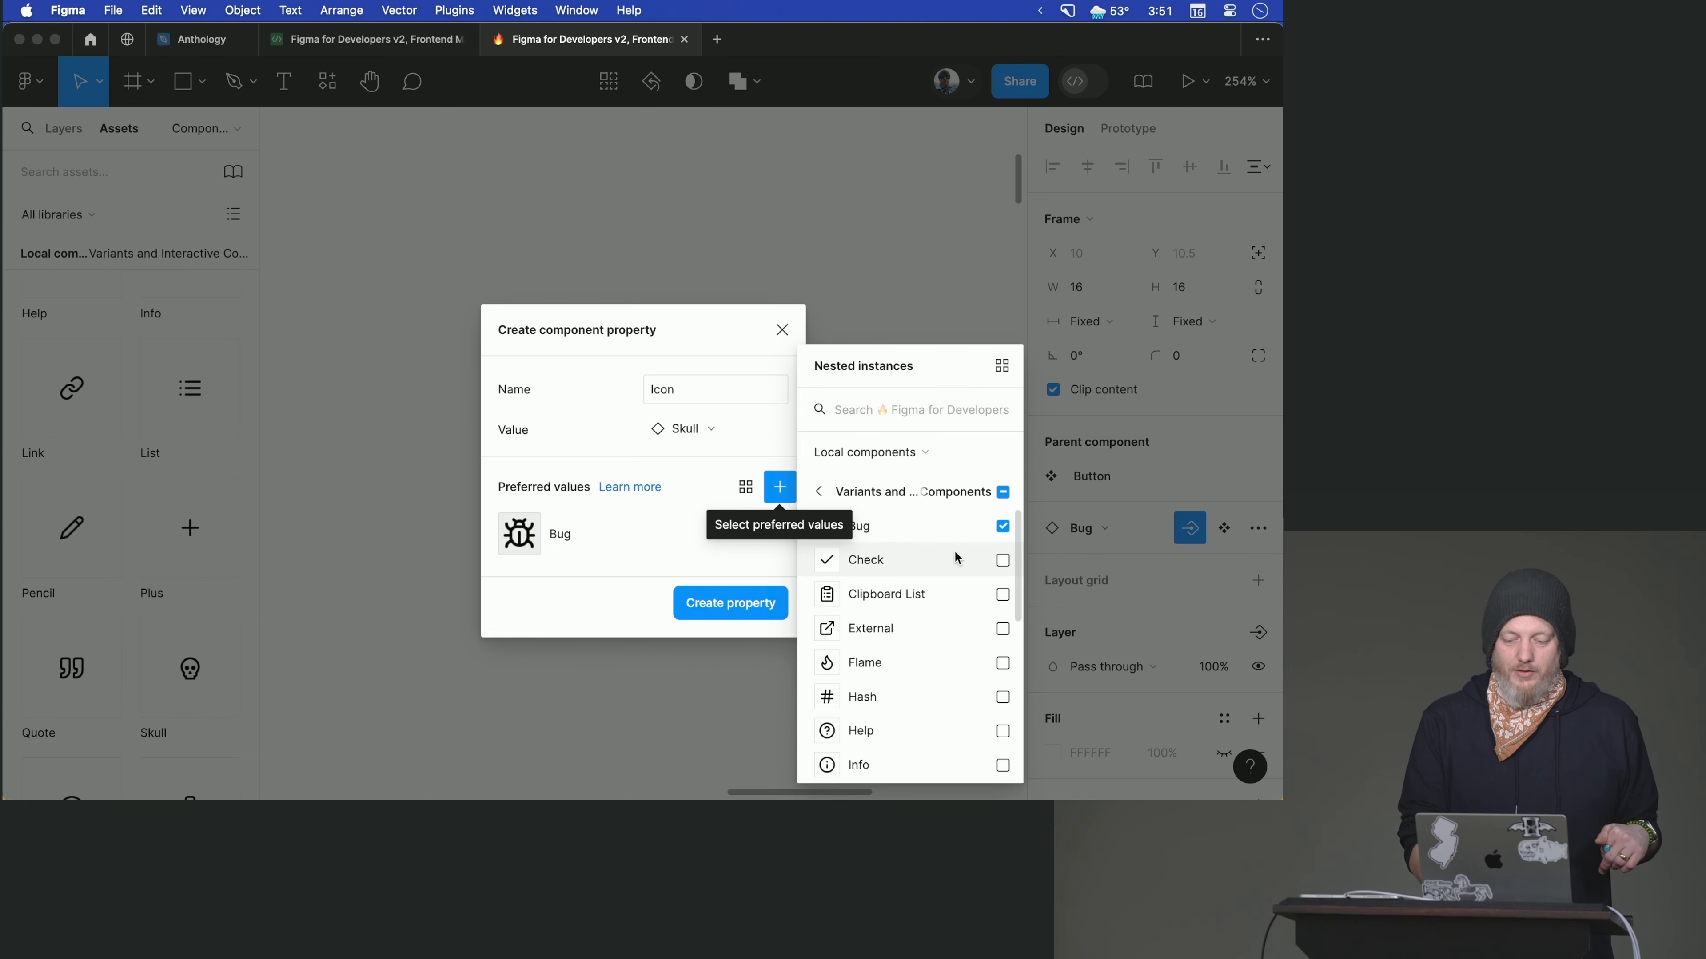
{"action": "scroll", "coordinate": [996, 570], "scroll_direction": "down", "scroll_amount": 3}
{"action": "scroll", "coordinate": [996, 570], "scroll_direction": "down", "scroll_amount": 5}
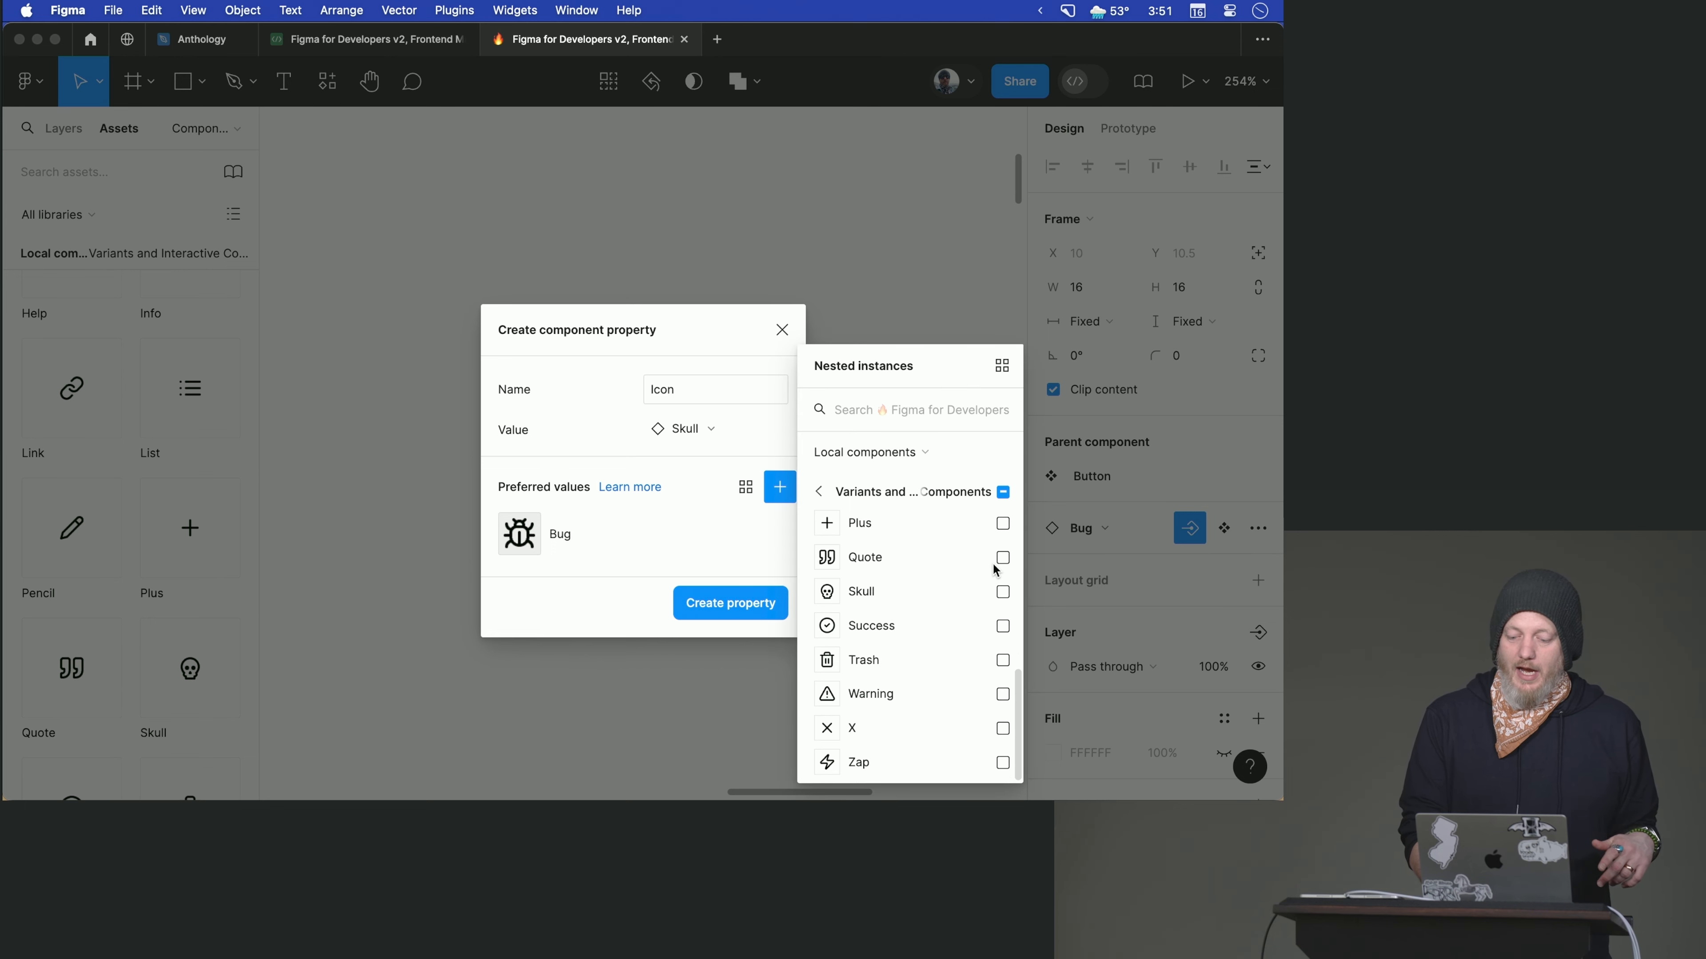
{"action": "scroll", "coordinate": [996, 570], "scroll_direction": "up", "scroll_amount": 8}
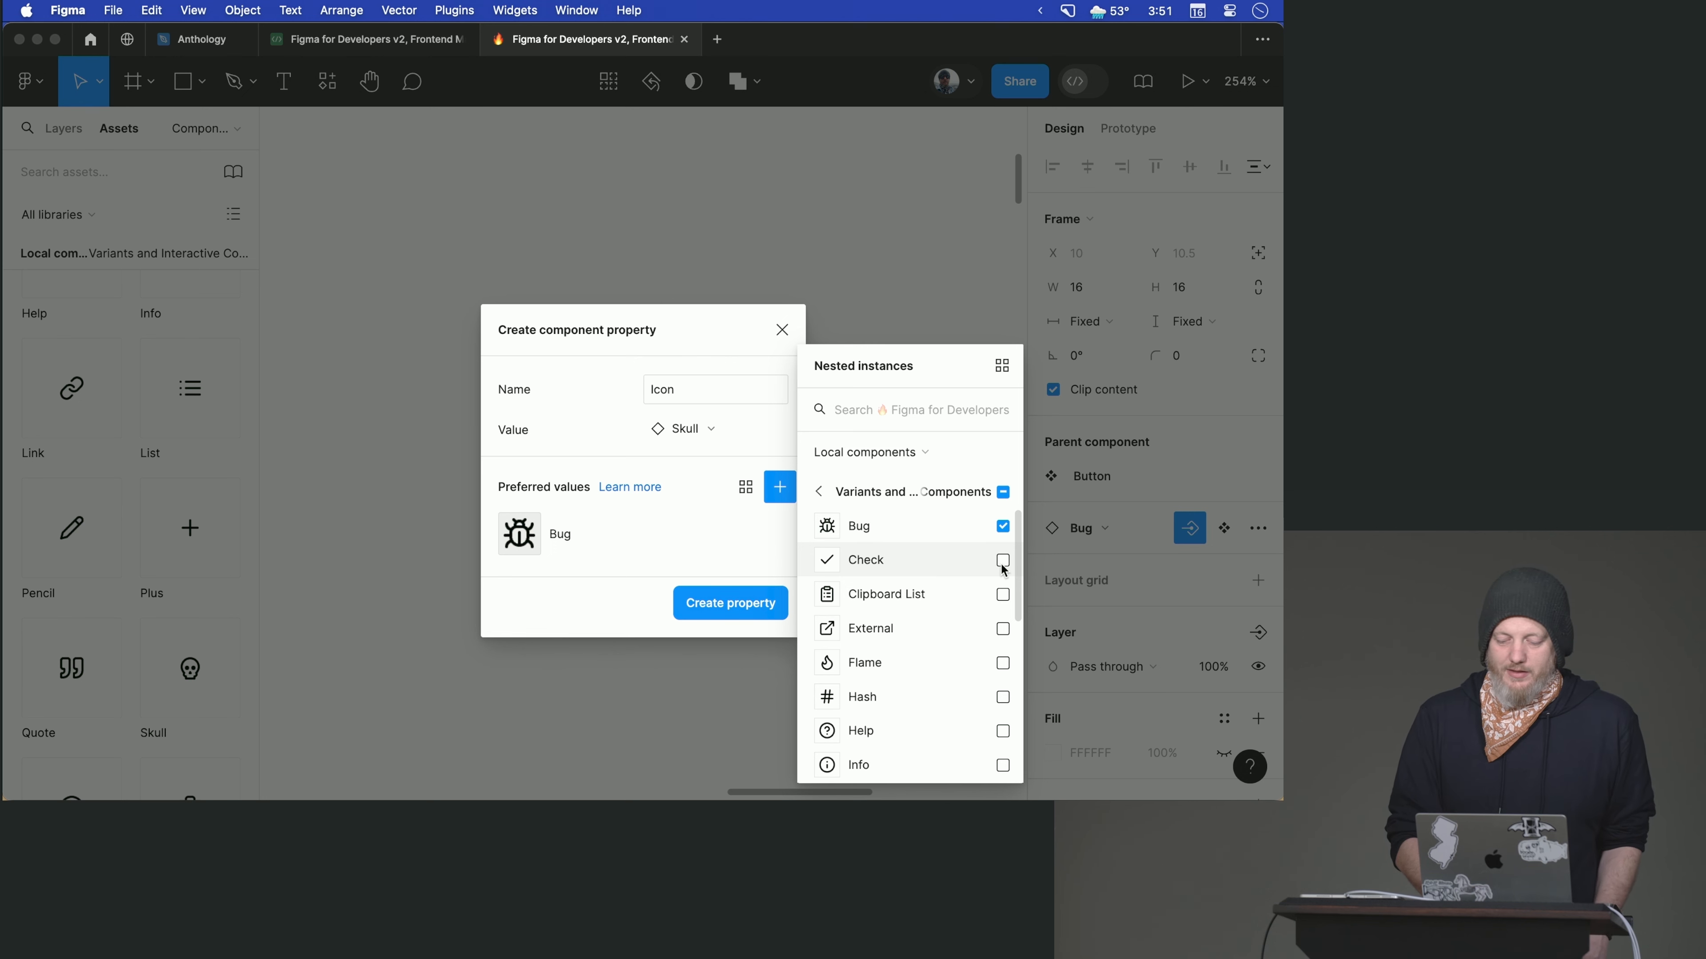
{"action": "left_click", "coordinate": [1004, 563]}
{"action": "scroll", "coordinate": [997, 702], "scroll_direction": "down", "scroll_amount": 3}
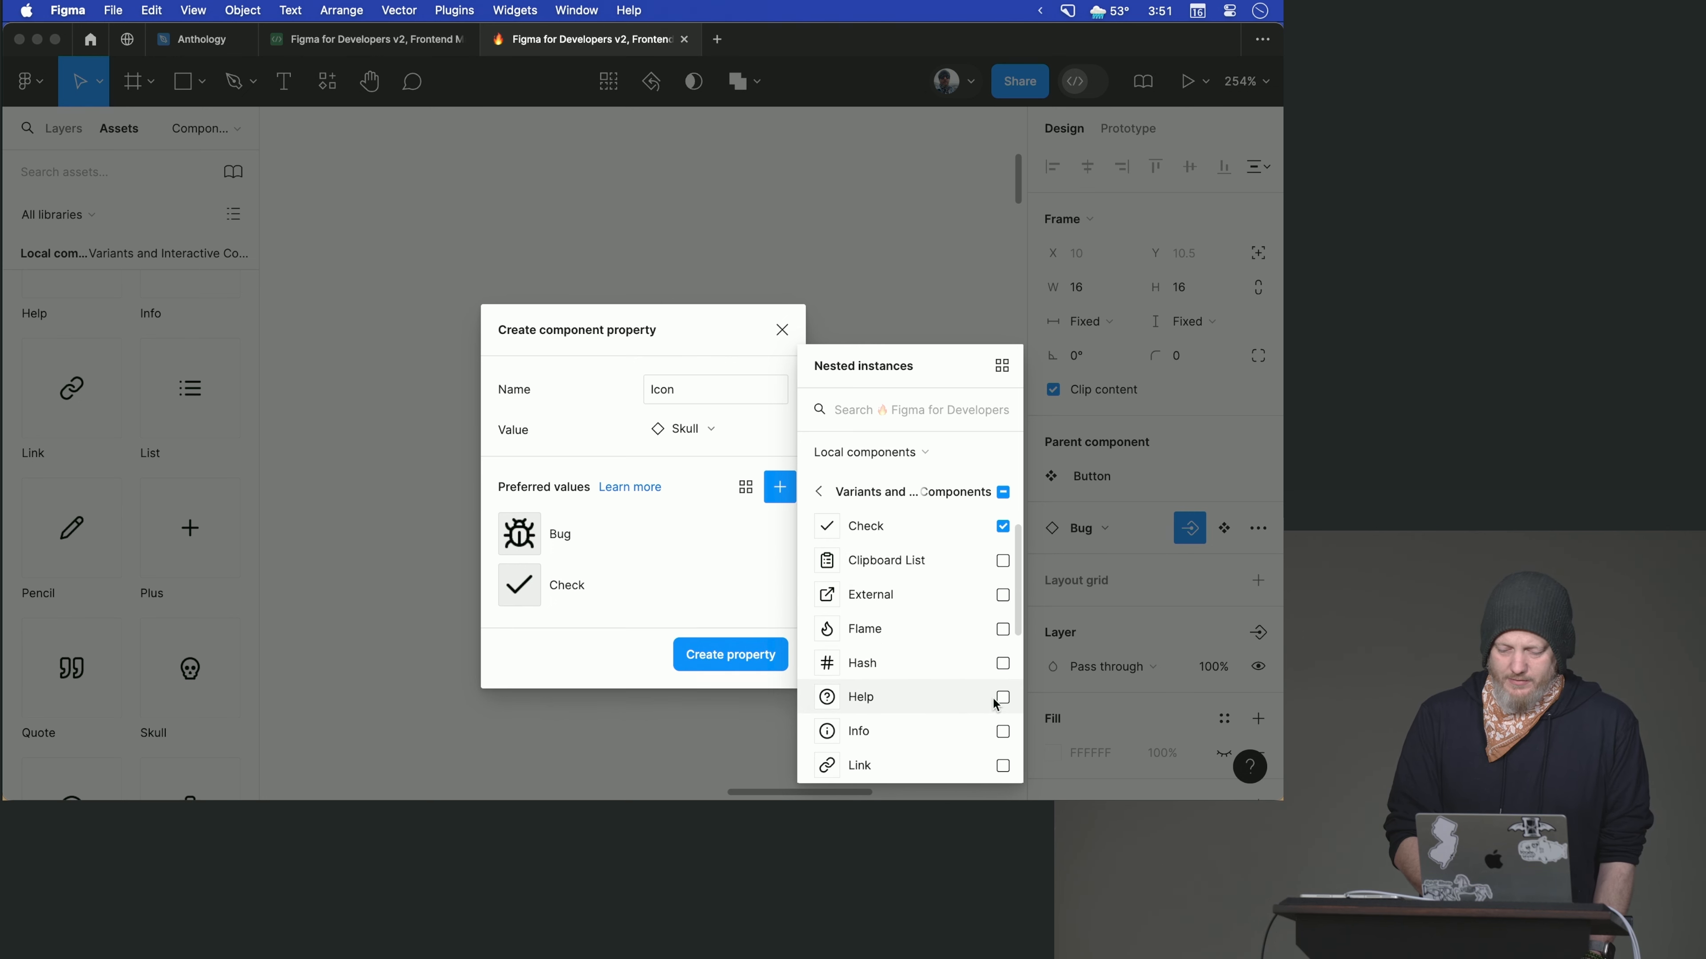
{"action": "scroll", "coordinate": [995, 710], "scroll_direction": "down", "scroll_amount": 2}
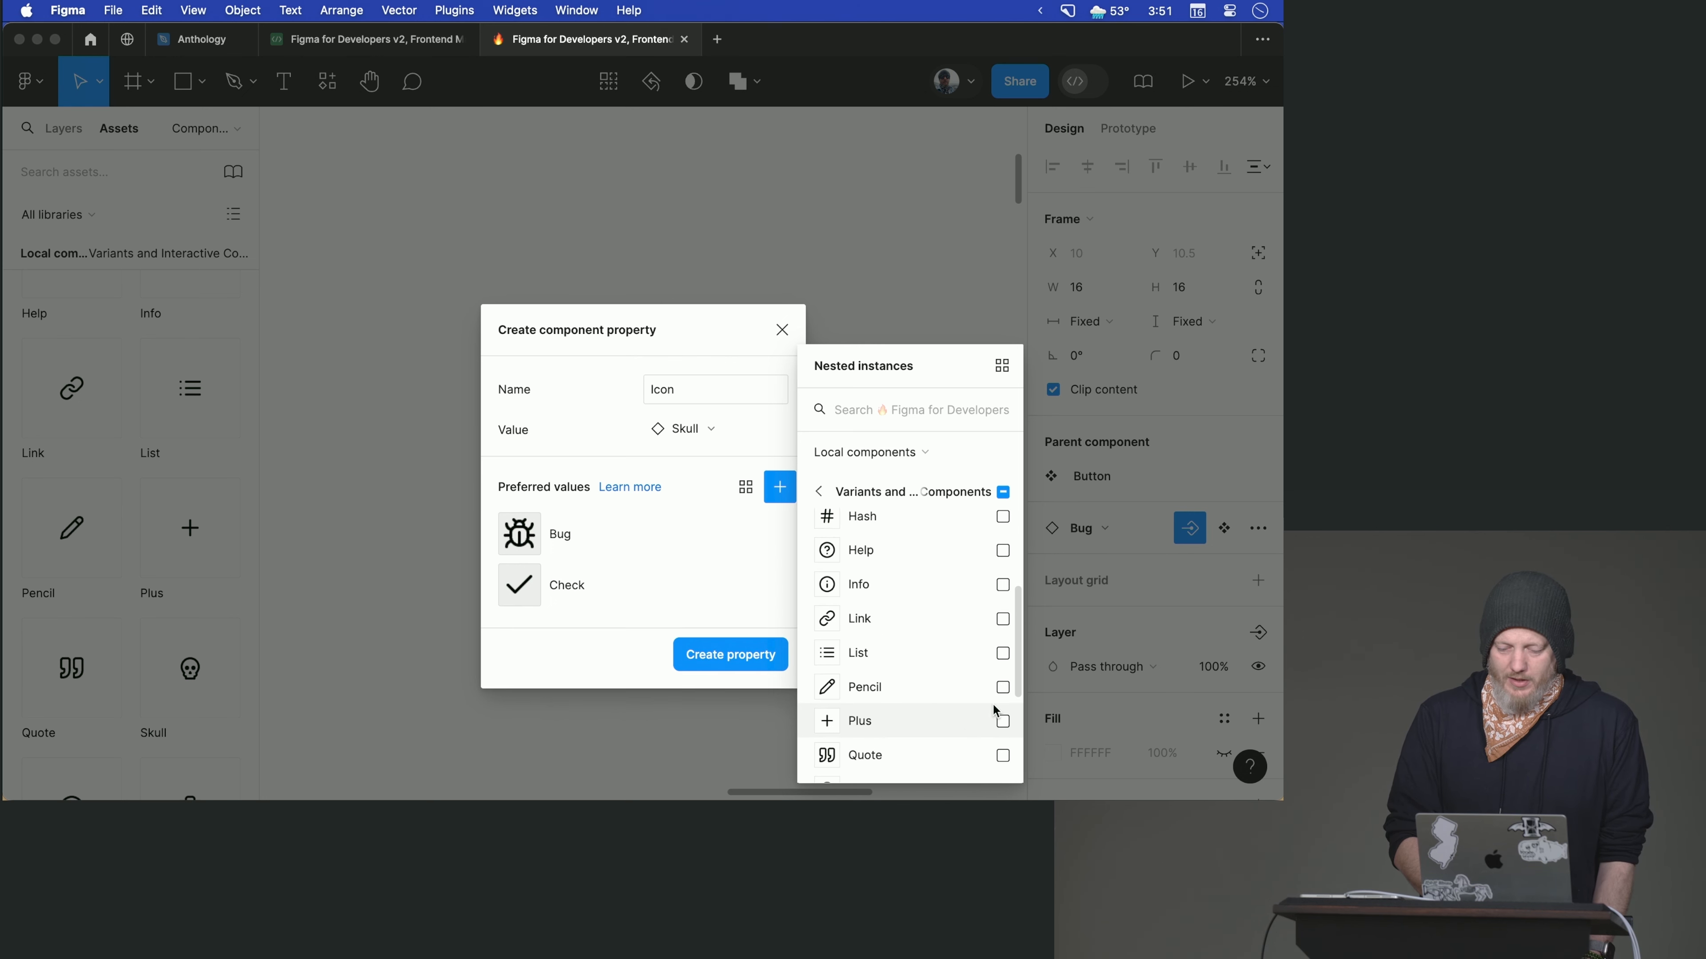
{"action": "left_click", "coordinate": [1002, 620]}
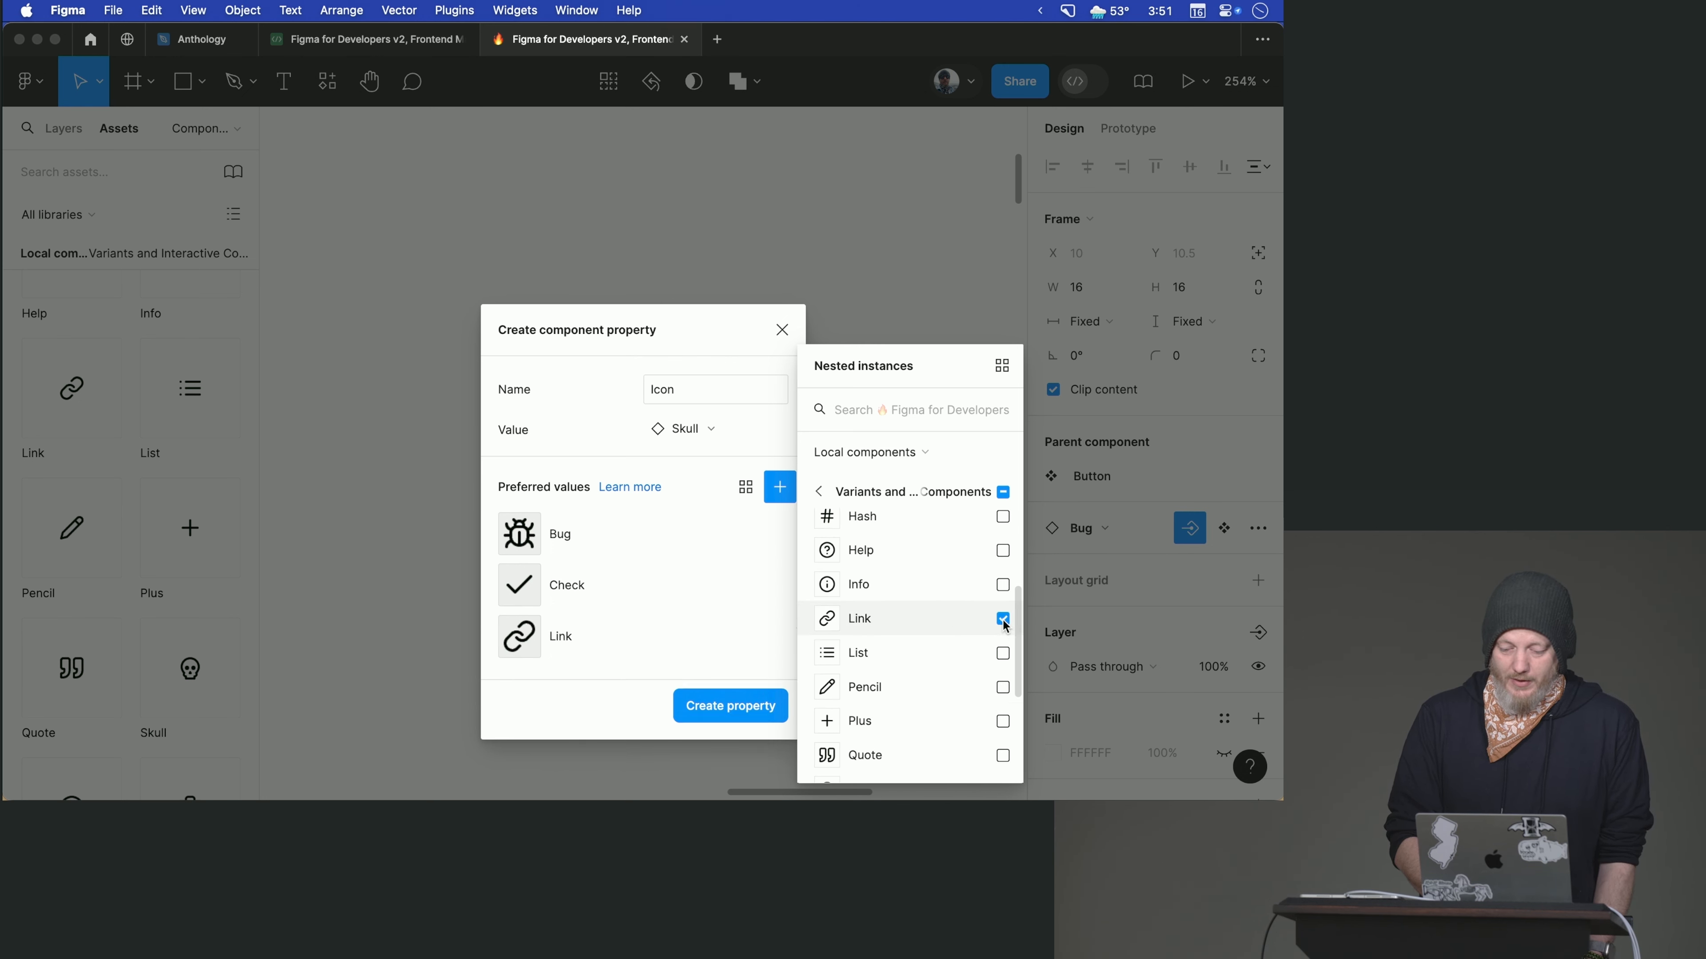
{"action": "left_click", "coordinate": [1001, 585]}
{"action": "scroll", "coordinate": [999, 589], "scroll_direction": "down", "scroll_amount": 5}
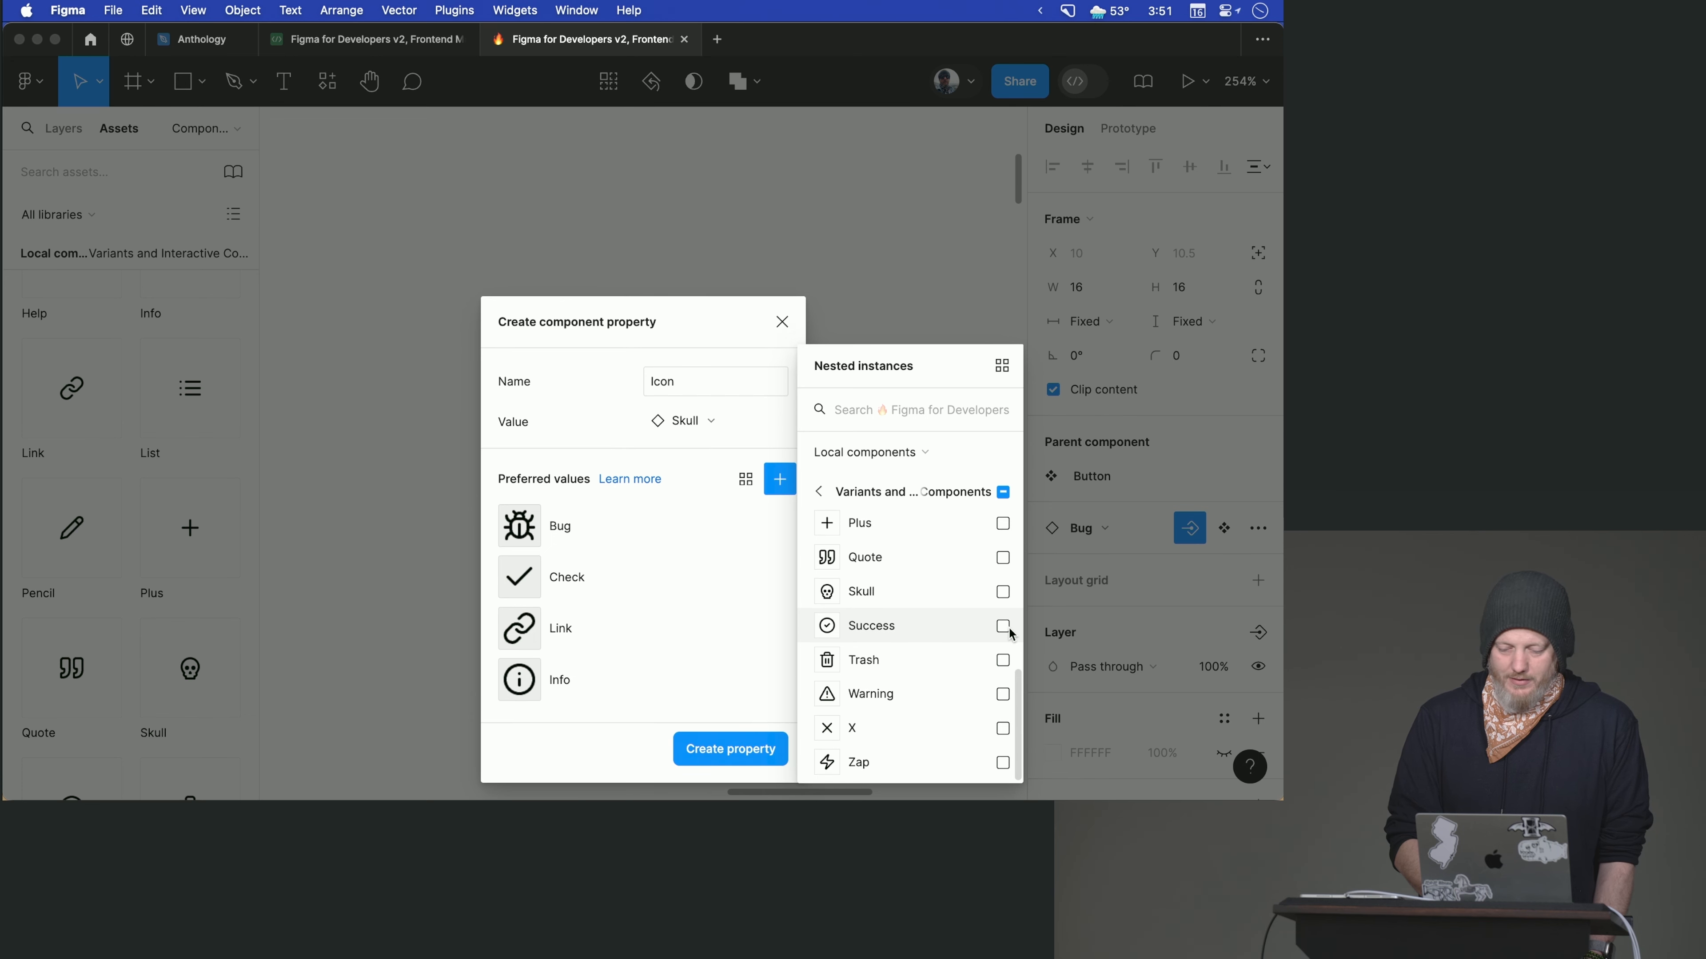
{"action": "left_click", "coordinate": [1003, 627]}
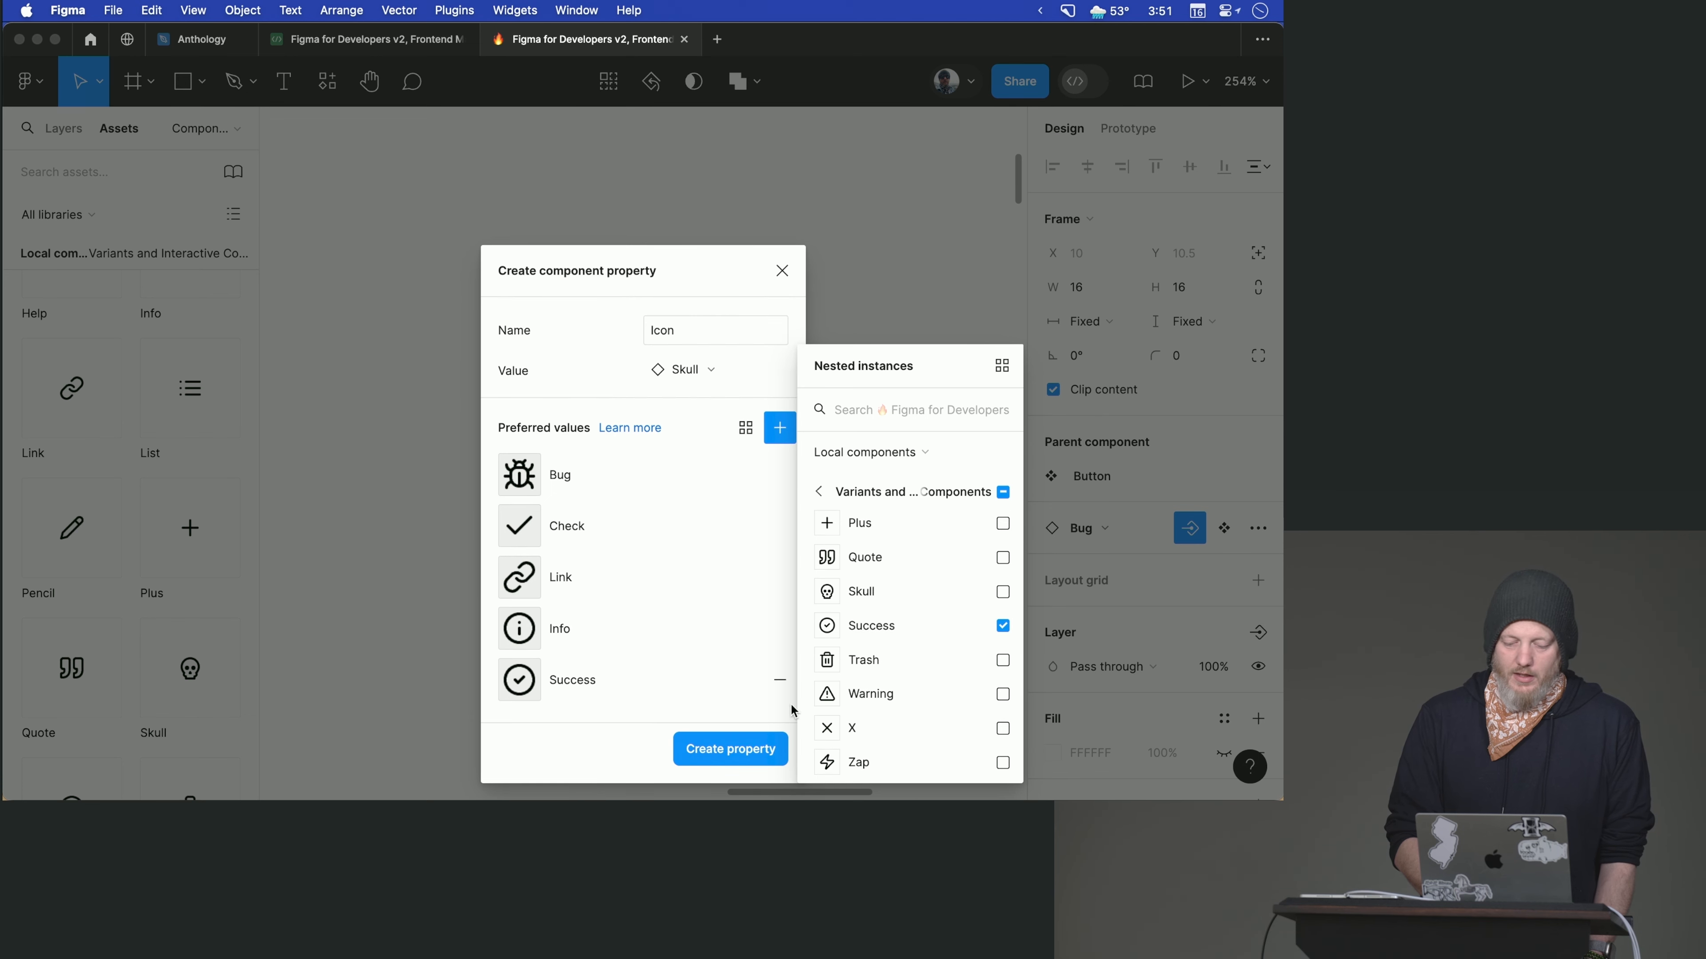
{"action": "left_click", "coordinate": [746, 747]}
{"action": "left_click", "coordinate": [750, 571]}
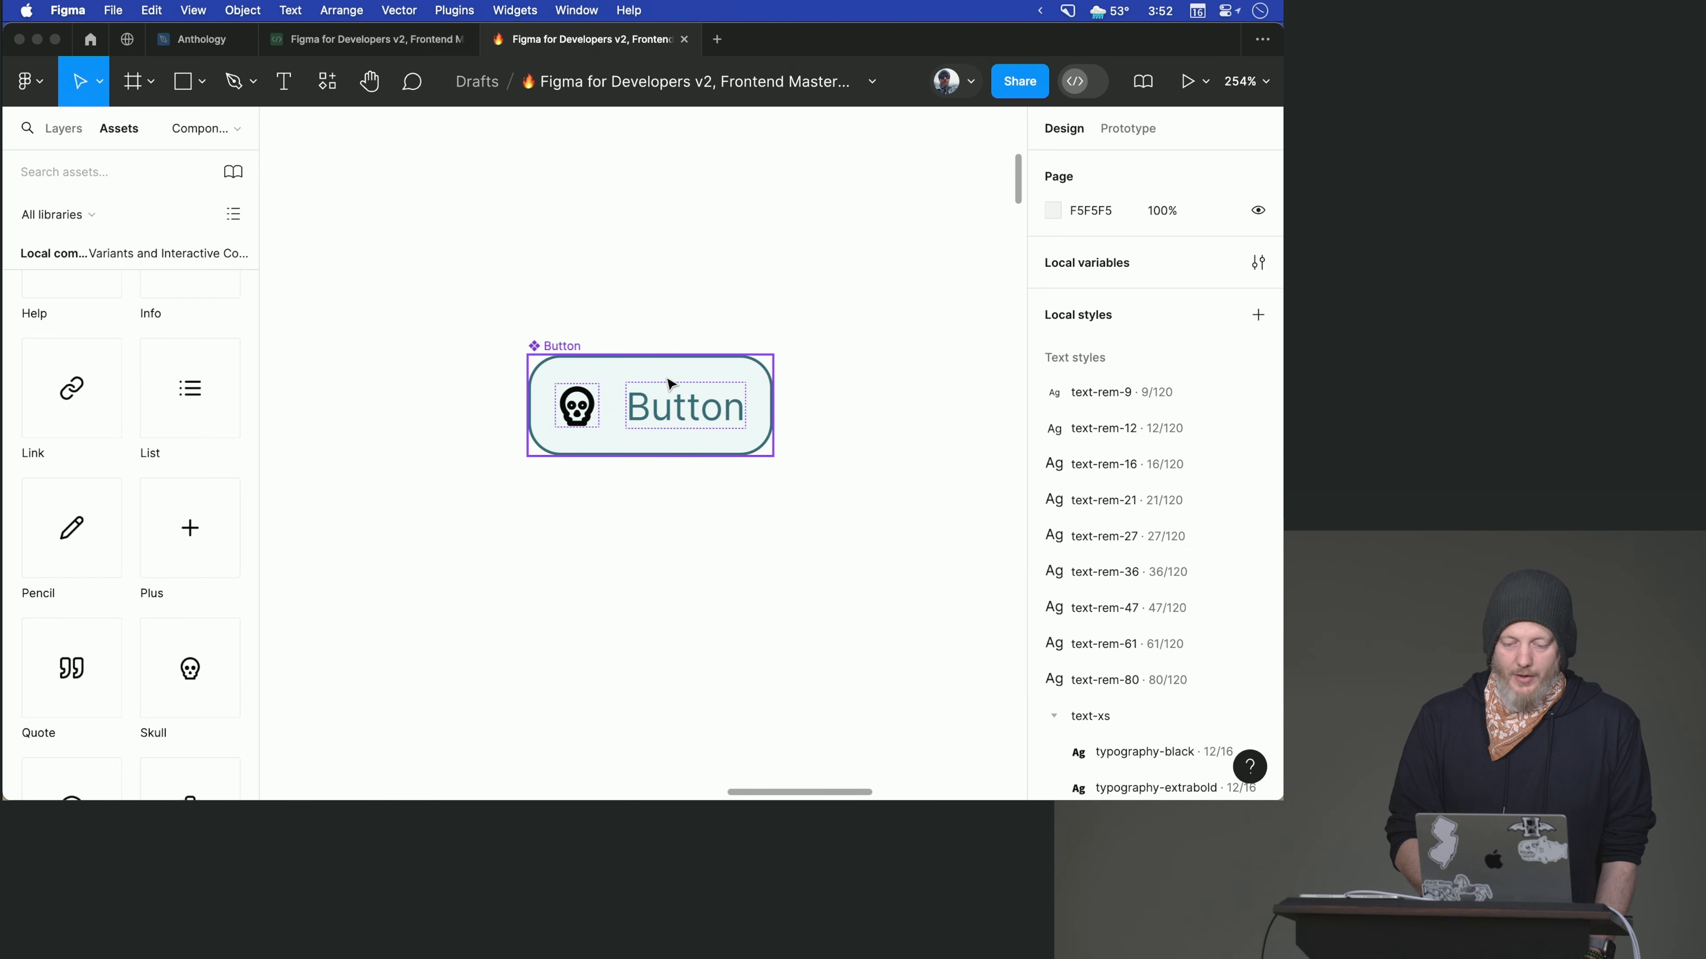
- Place an instance of the Button component from the local assets below the main component
{"action": "left_click", "coordinate": [586, 364]}
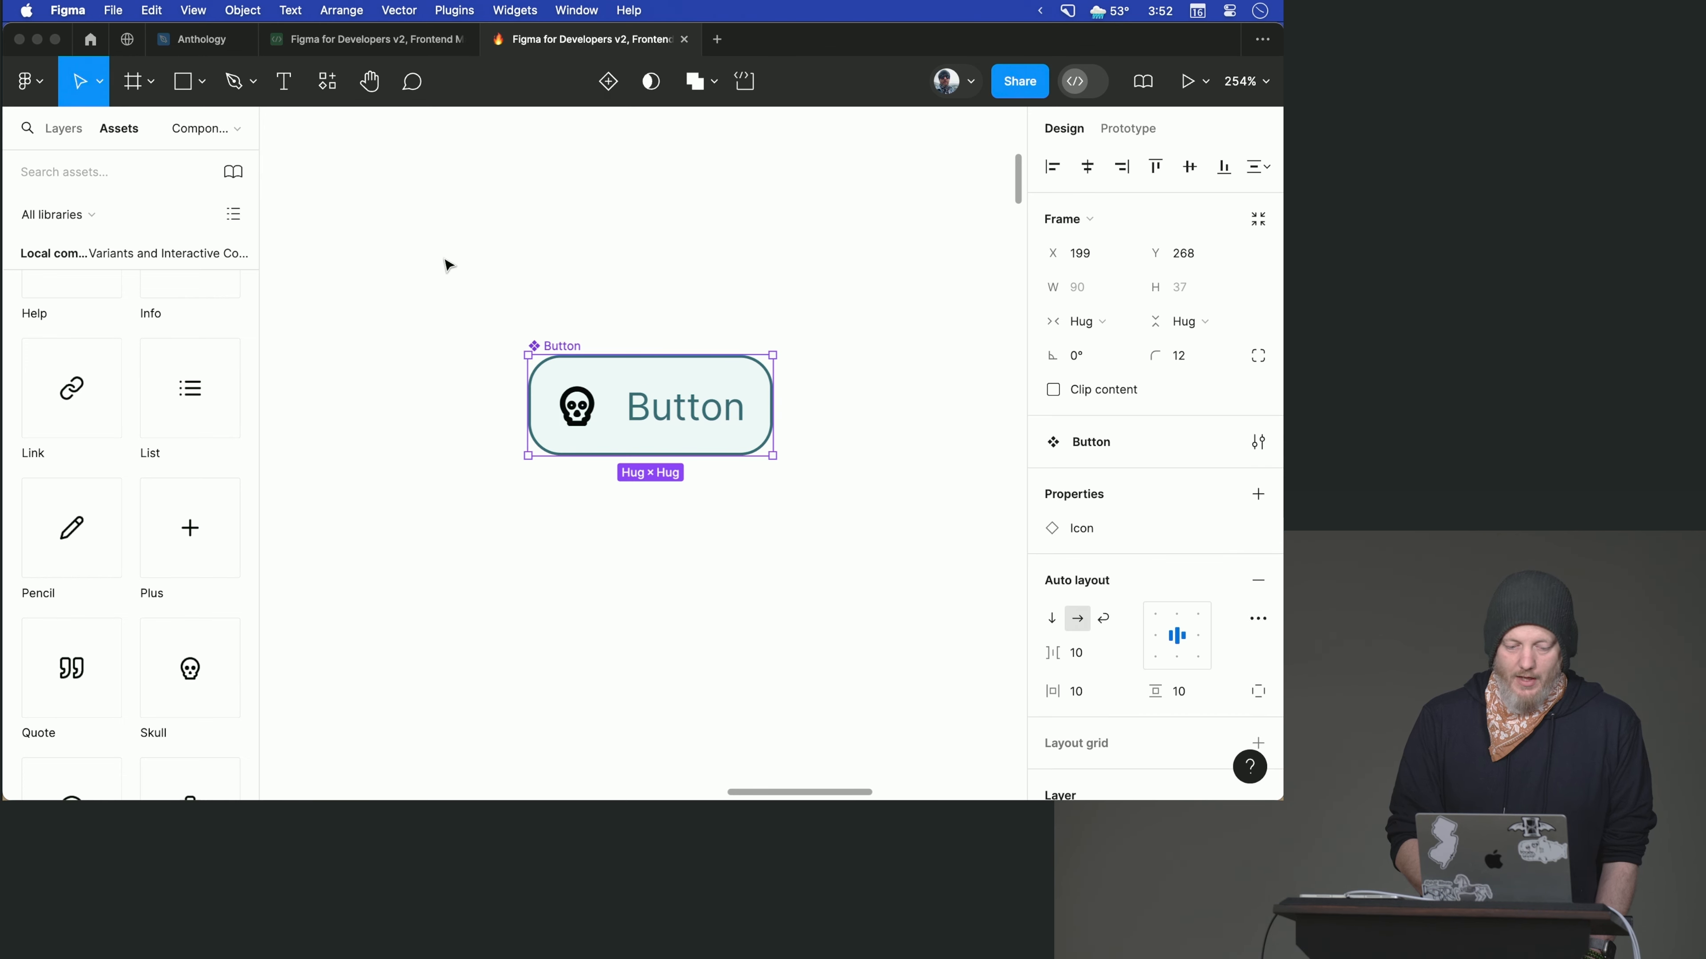
{"action": "scroll", "coordinate": [168, 495], "scroll_direction": "down", "scroll_amount": 1}
{"action": "scroll", "coordinate": [164, 487], "scroll_direction": "up", "scroll_amount": 15}
{"action": "left_click_drag", "start_coordinate": [84, 581], "coordinate": [649, 704]}
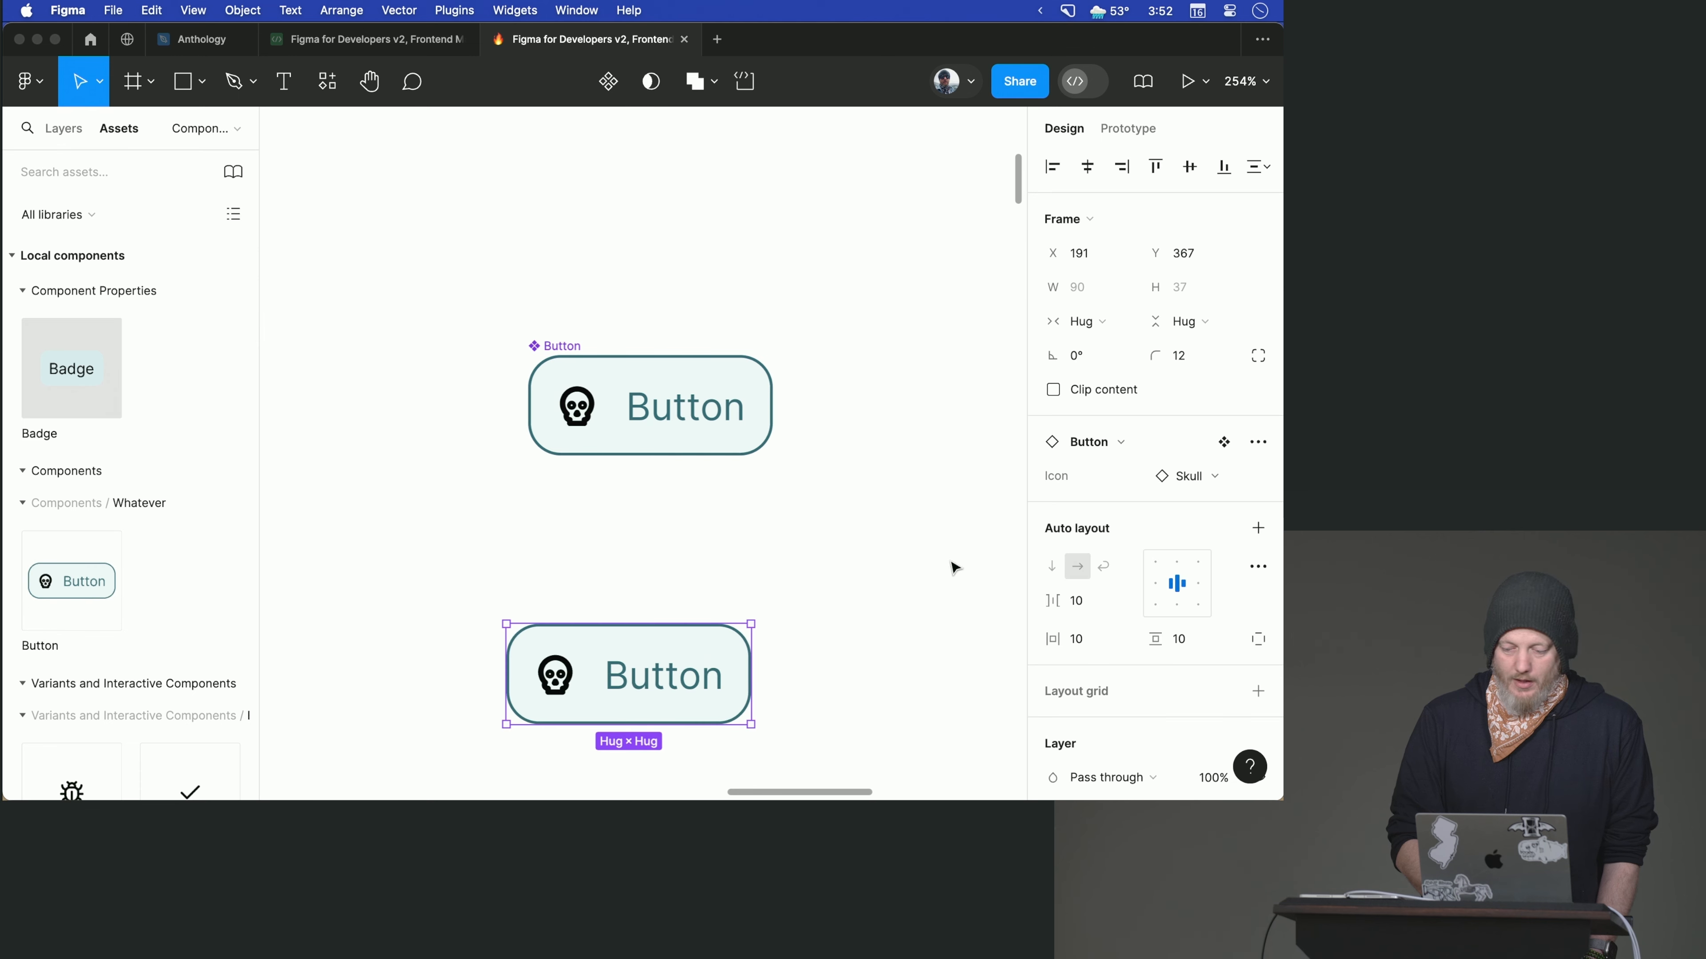
- Try the Check and Info icons on the Button instance through its Icon property, and settle on Link
{"action": "left_click", "coordinate": [1185, 476]}
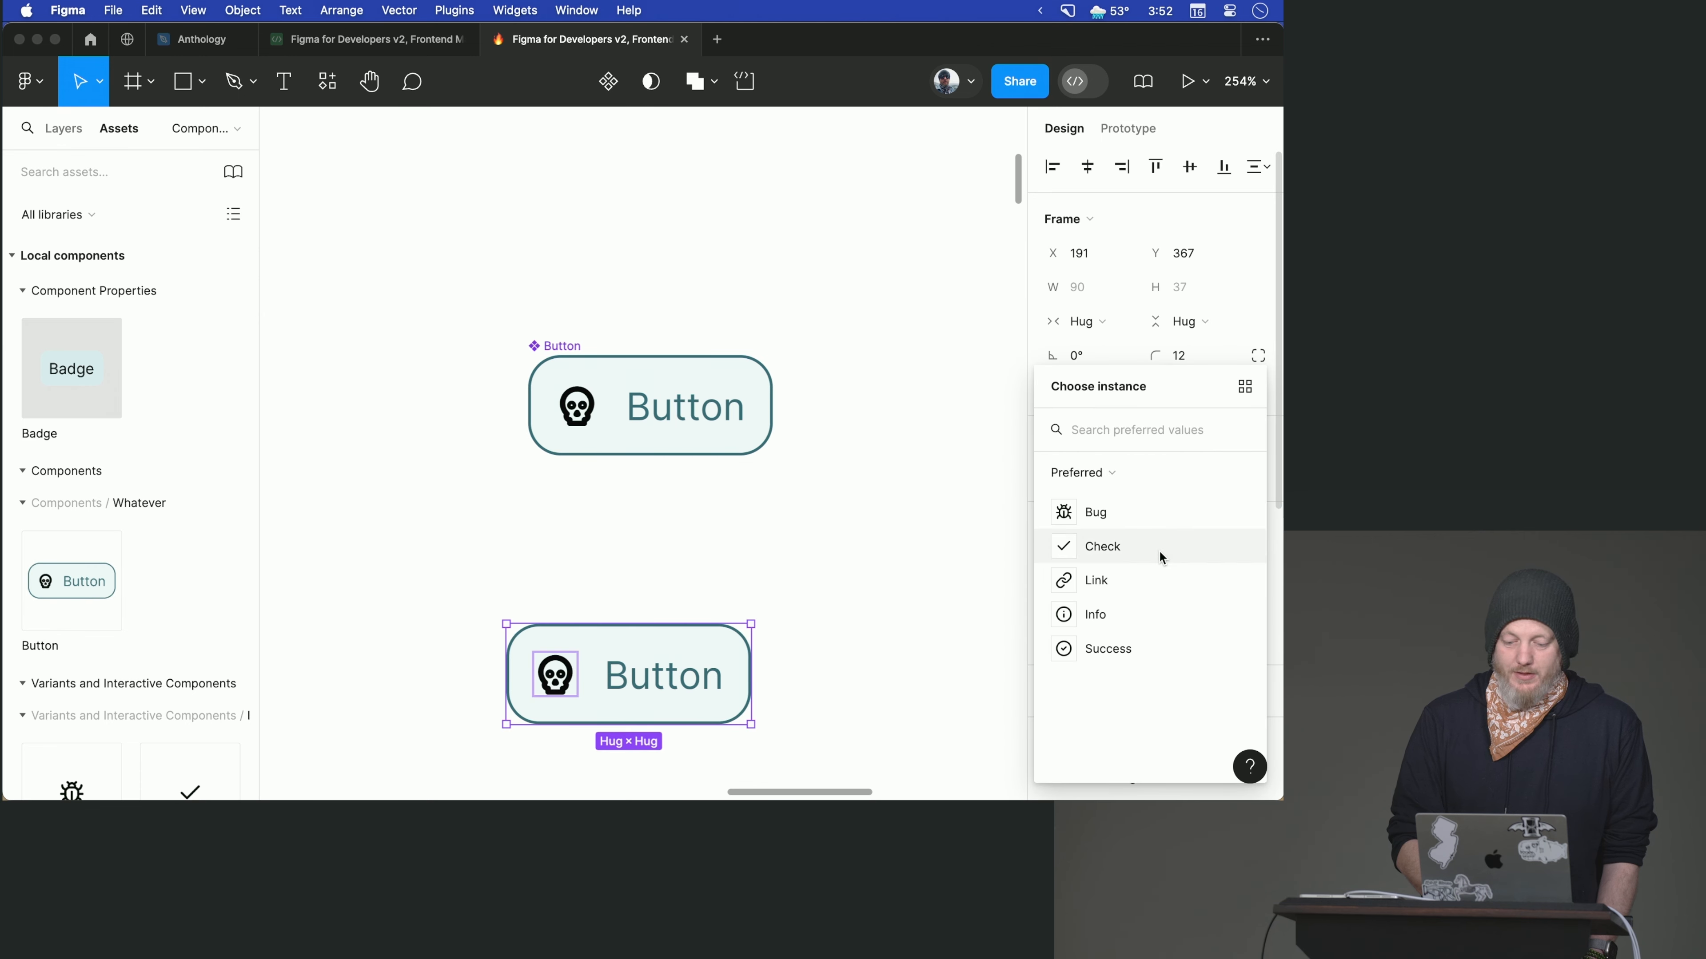
{"action": "left_click", "coordinate": [1161, 552]}
{"action": "left_click", "coordinate": [1188, 483]}
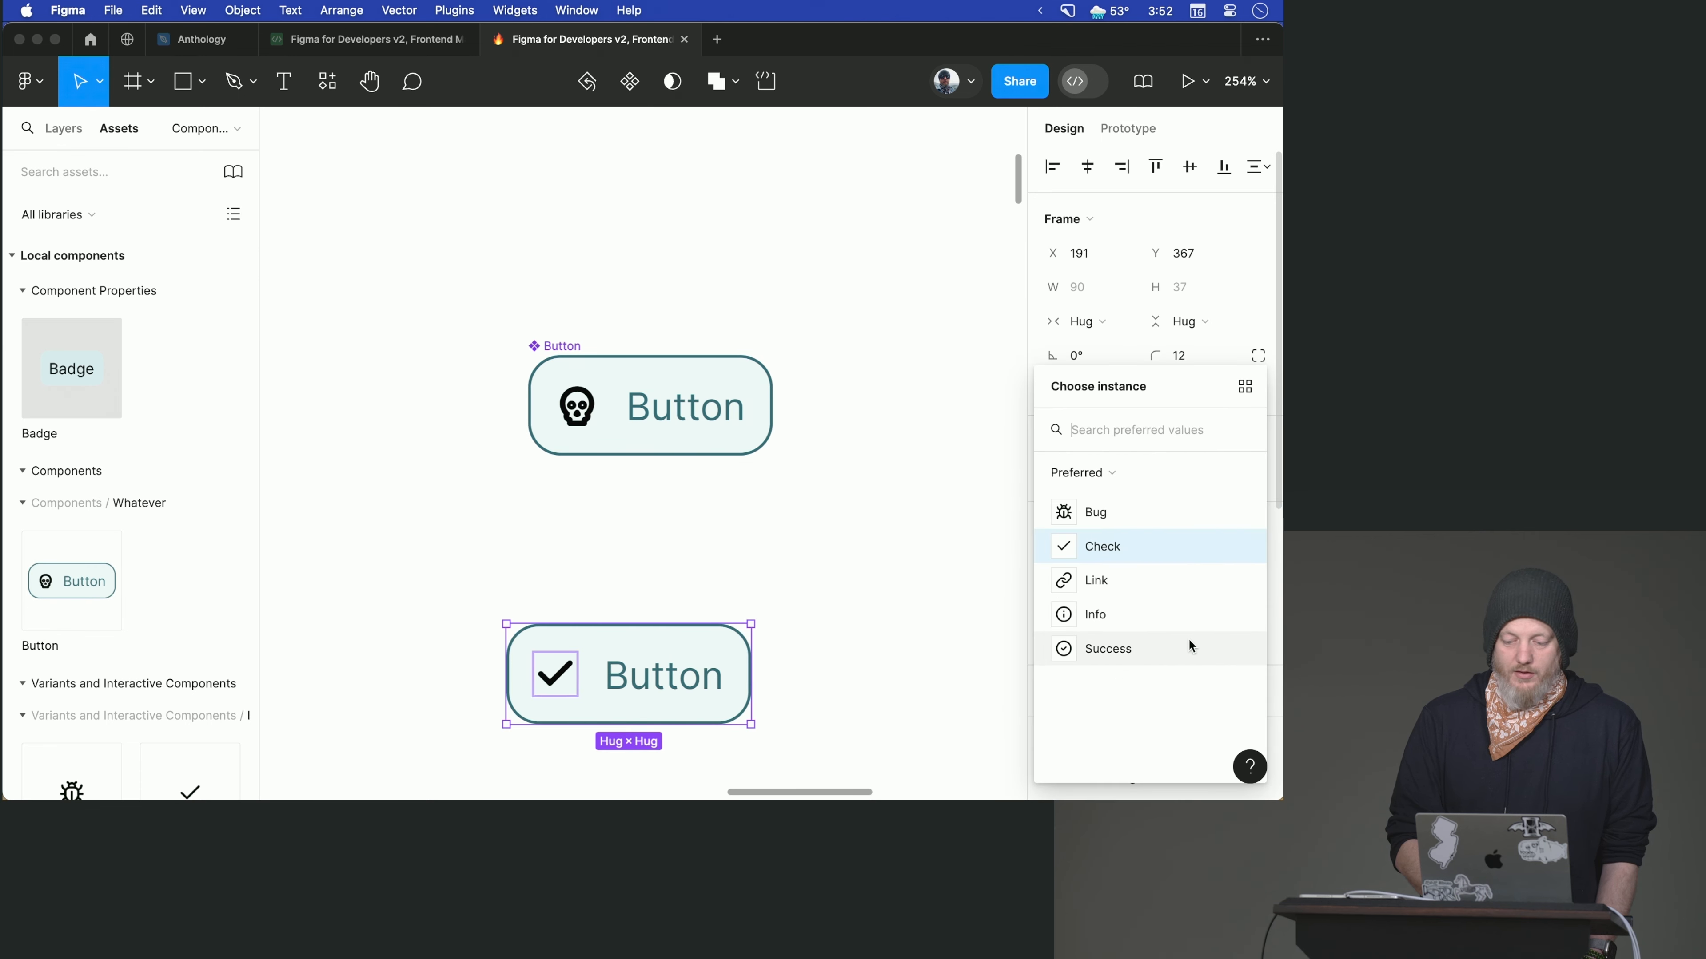
{"action": "left_click", "coordinate": [1162, 614]}
{"action": "left_click", "coordinate": [1175, 480]}
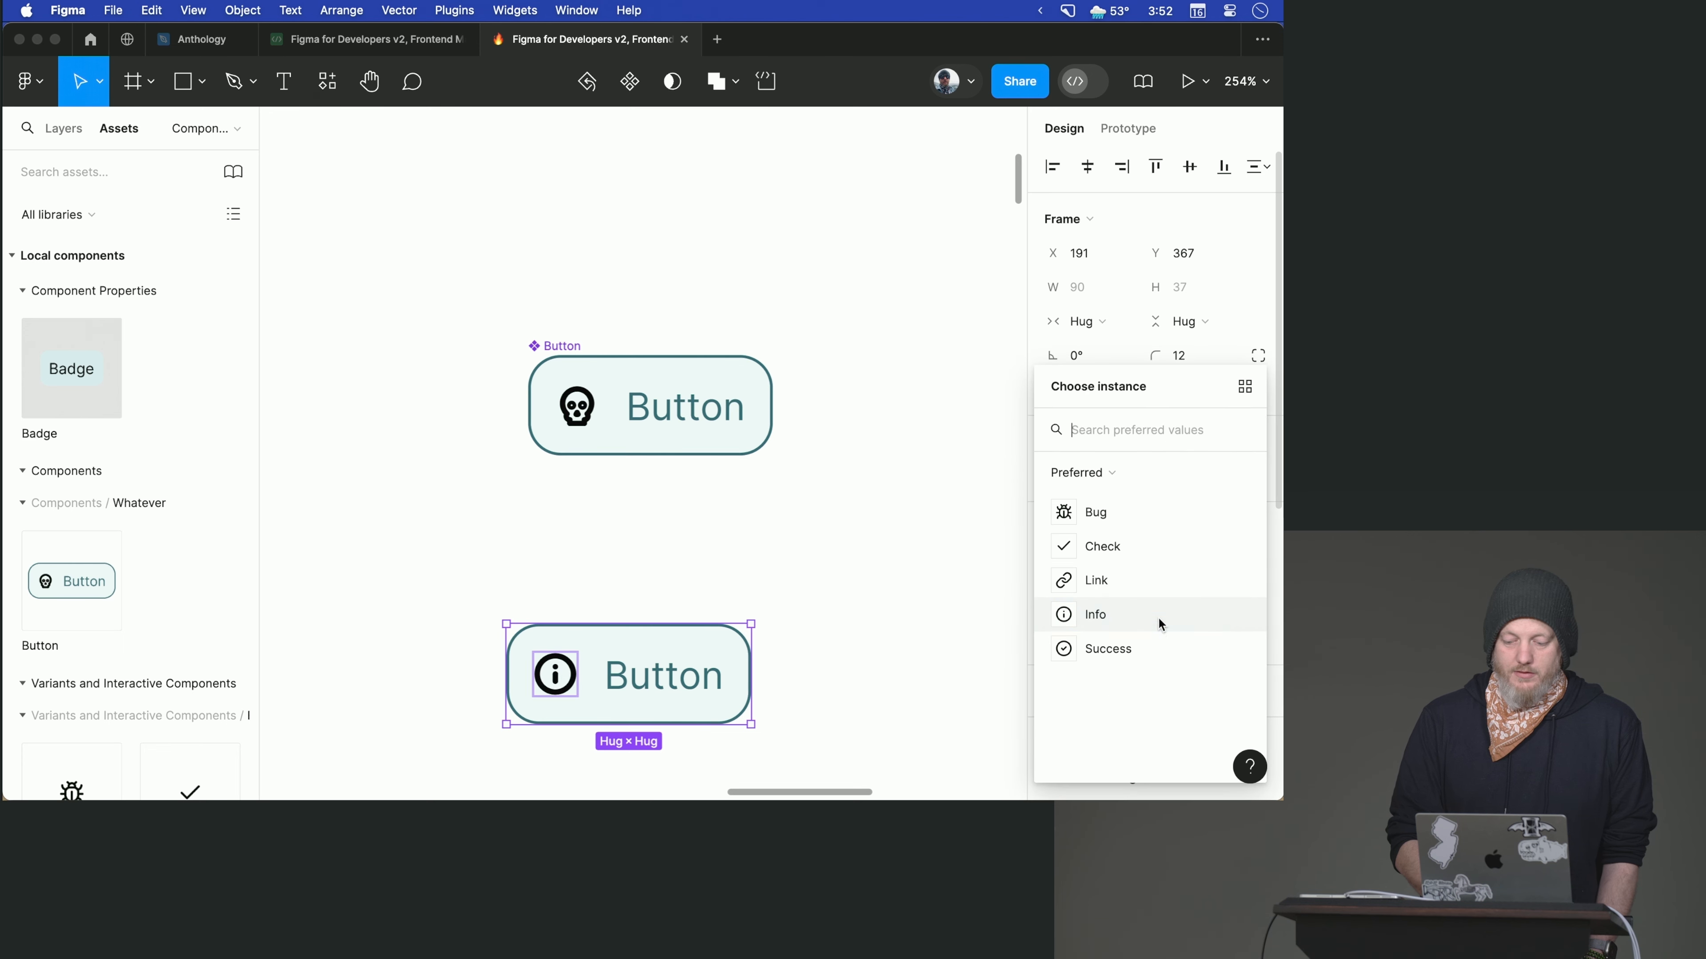
{"action": "left_click", "coordinate": [1149, 585]}
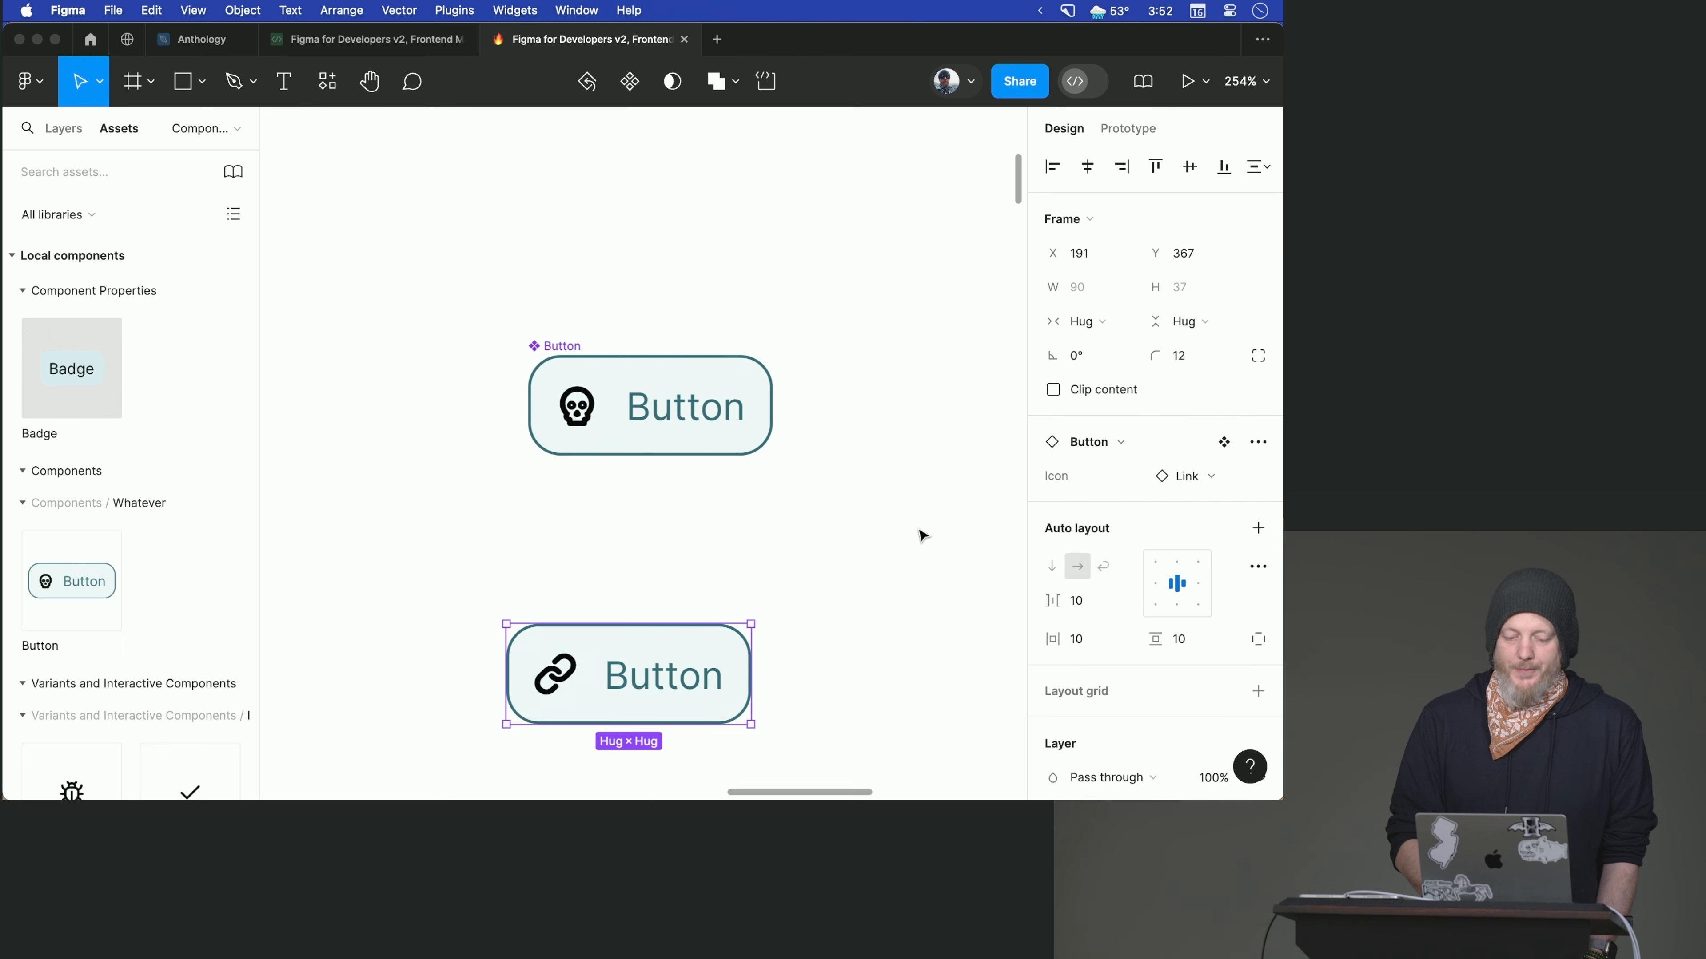
- Create a boolean property named Show Icon with value False for the skull icon layer in the Button main component
{"action": "left_click", "coordinate": [586, 402]}
{"action": "left_click", "coordinate": [586, 402]}
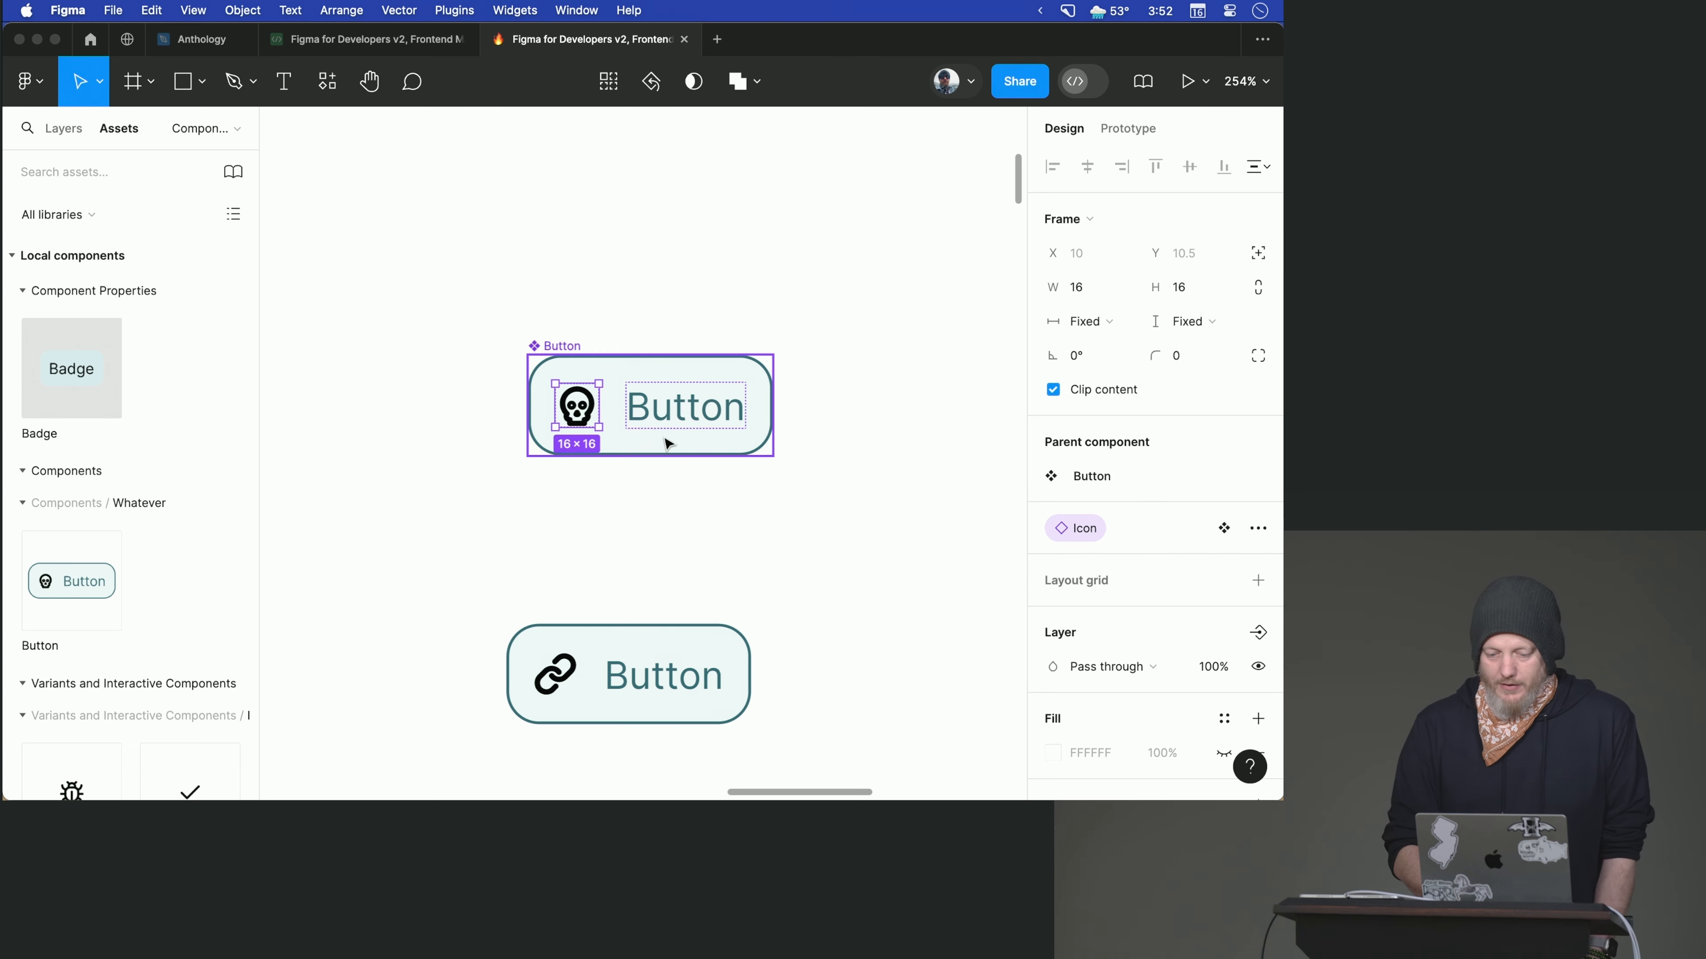
{"action": "left_click", "coordinate": [587, 410]}
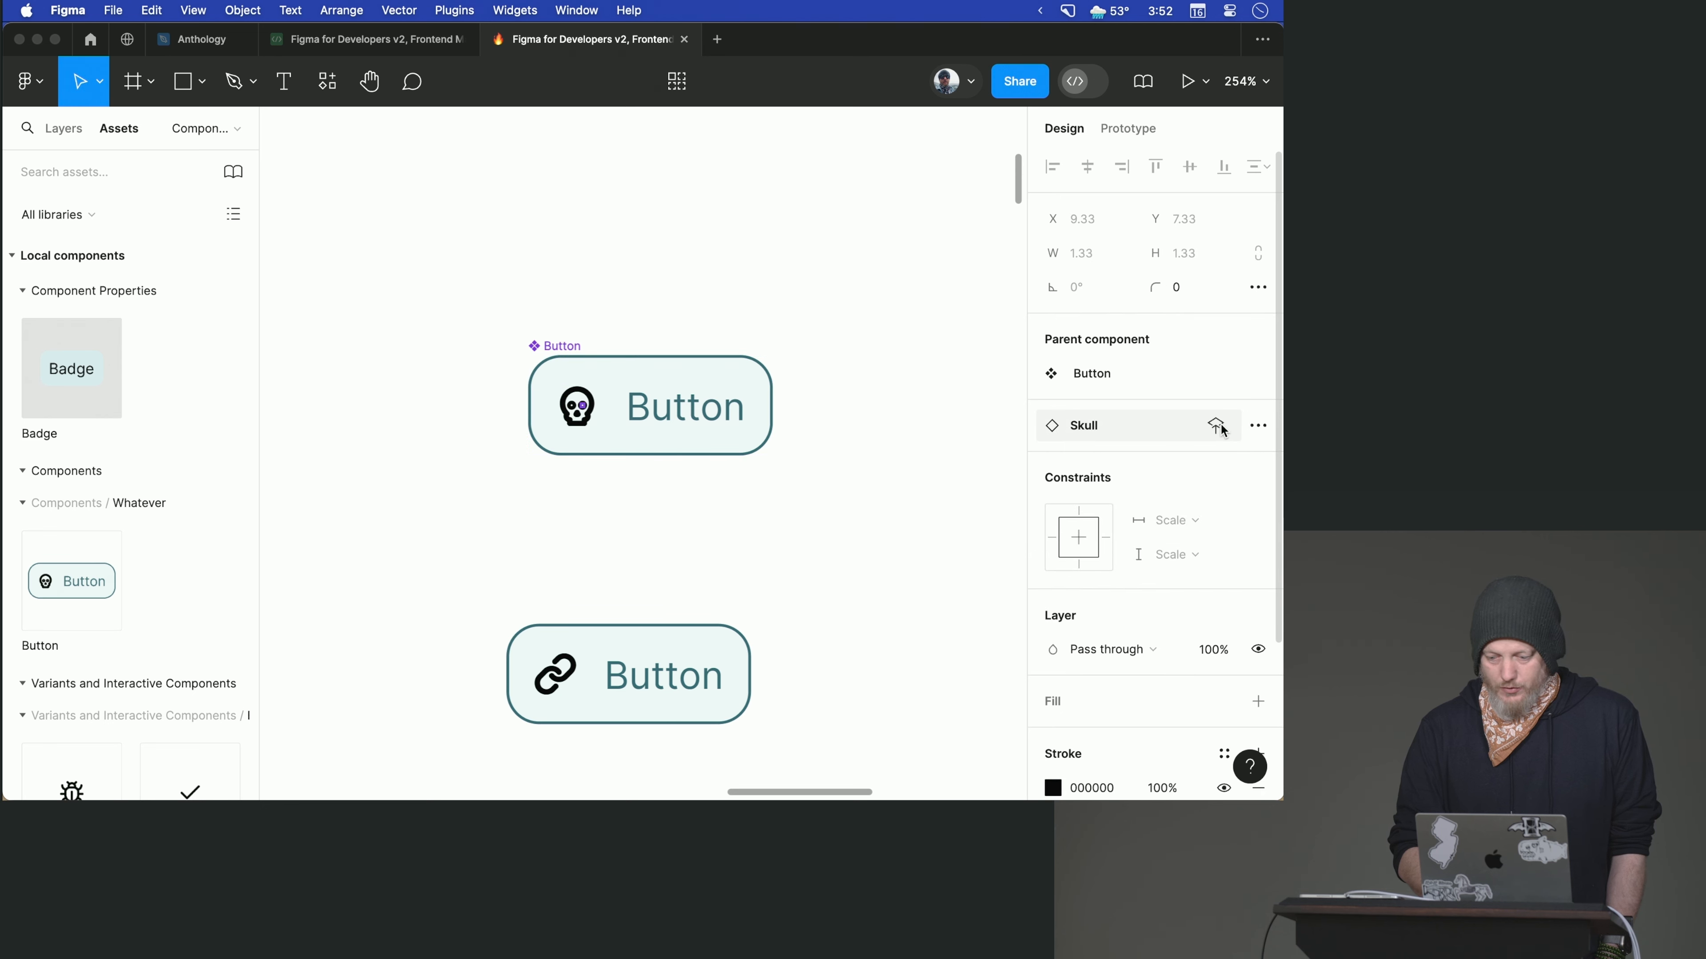
{"action": "left_click", "coordinate": [1224, 426]}
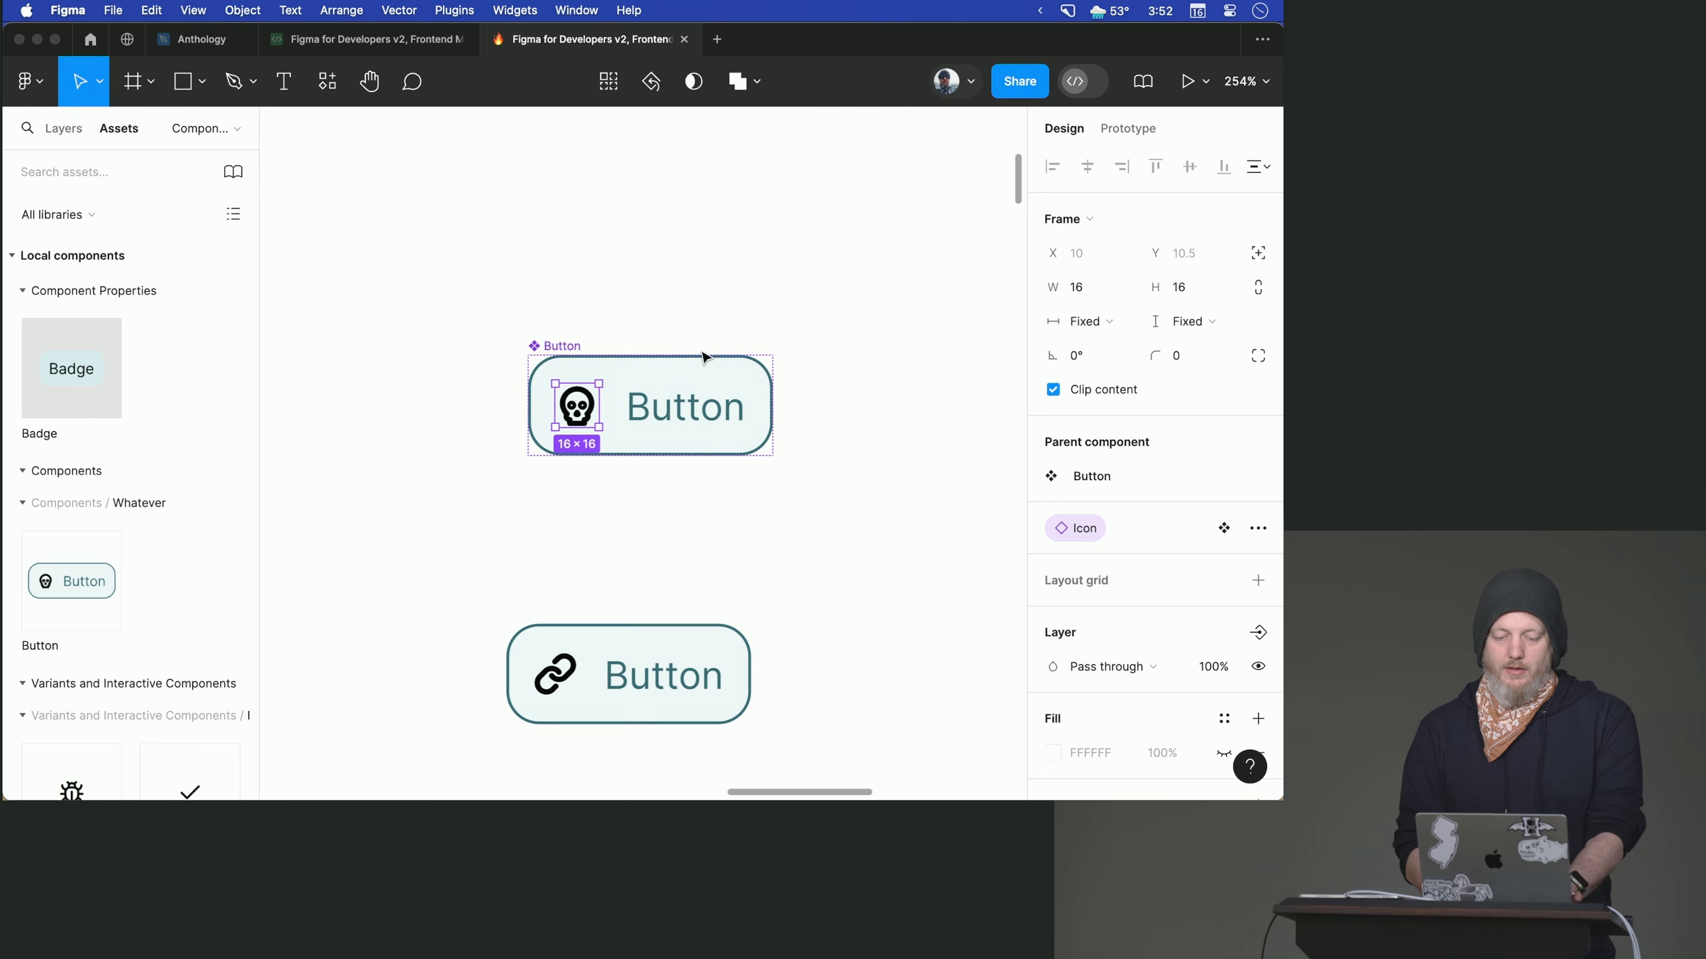
{"action": "scroll", "coordinate": [703, 354], "scroll_direction": "up", "scroll_amount": 3}
{"action": "scroll", "coordinate": [703, 354], "scroll_direction": "up", "scroll_amount": 3}
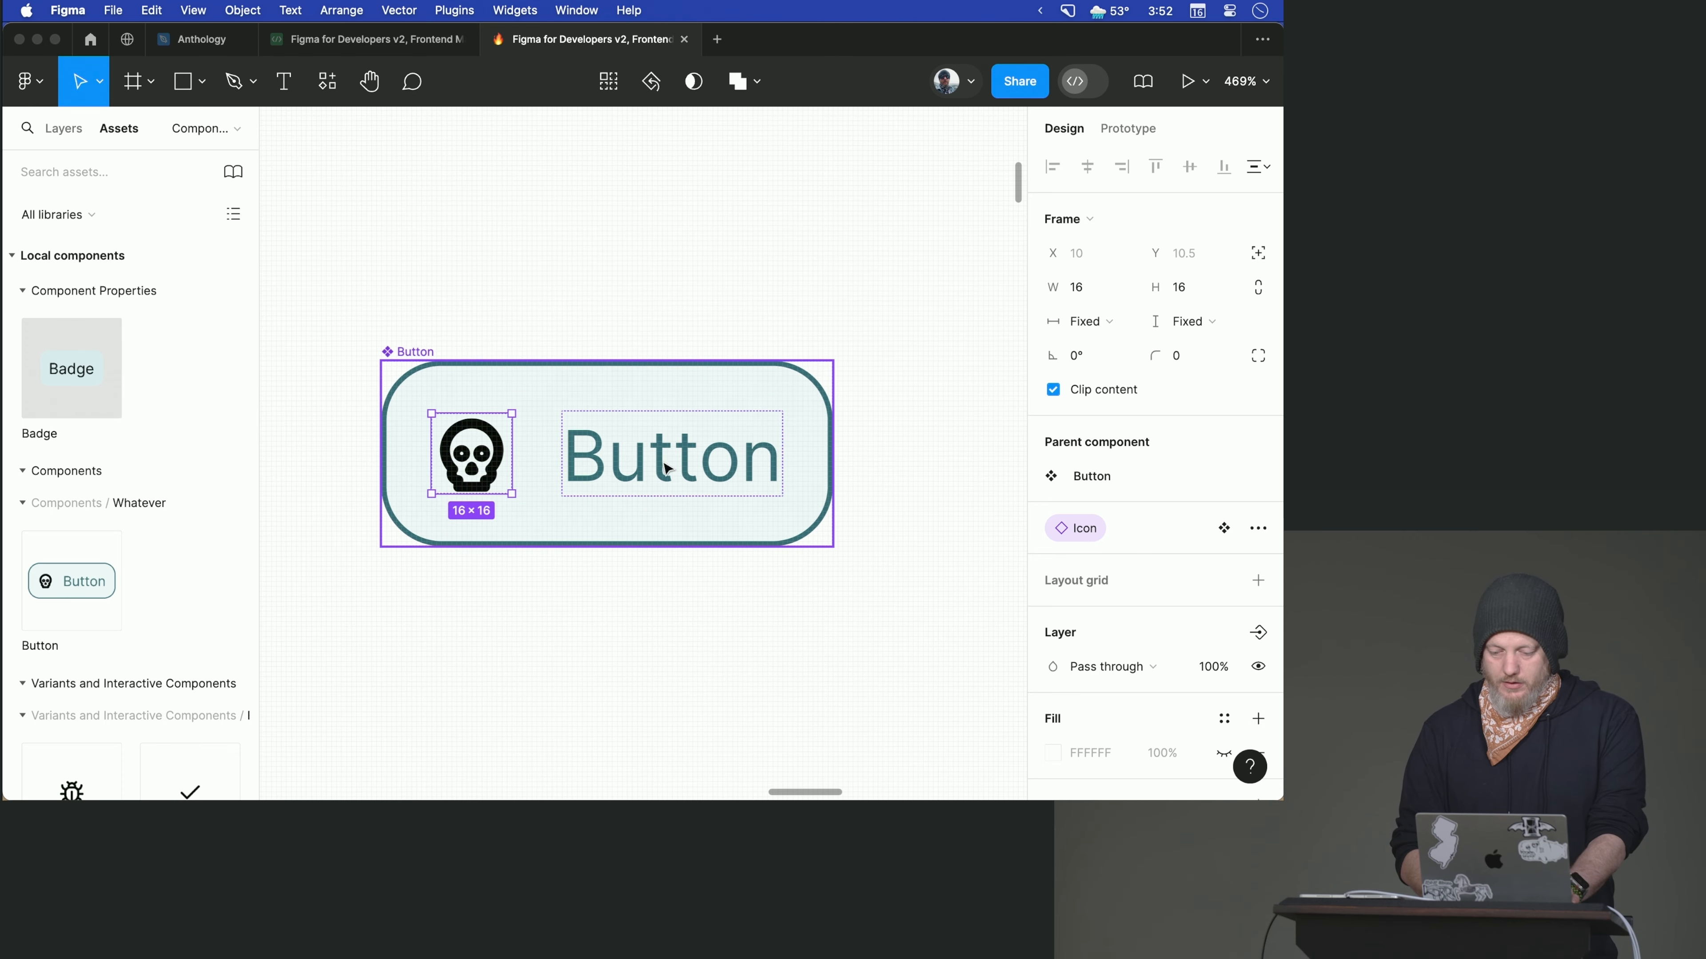
{"action": "left_click", "coordinate": [1260, 635]}
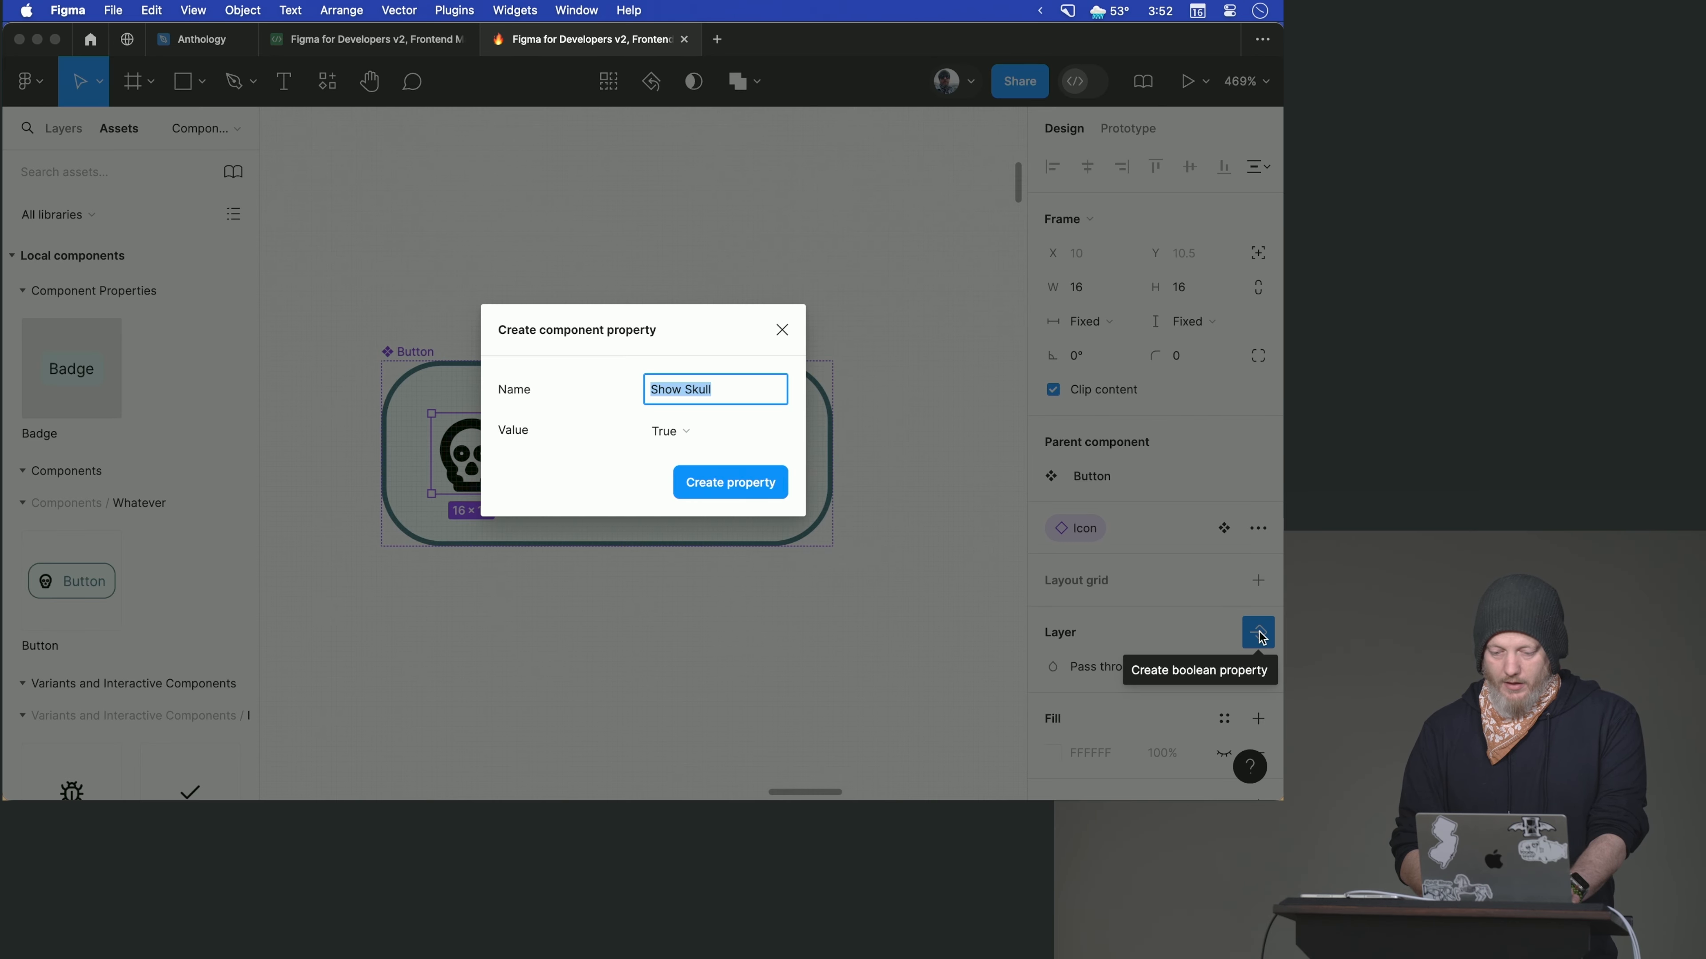
{"action": "double_click", "coordinate": [696, 389]}
{"action": "type", "text": "Icon"}
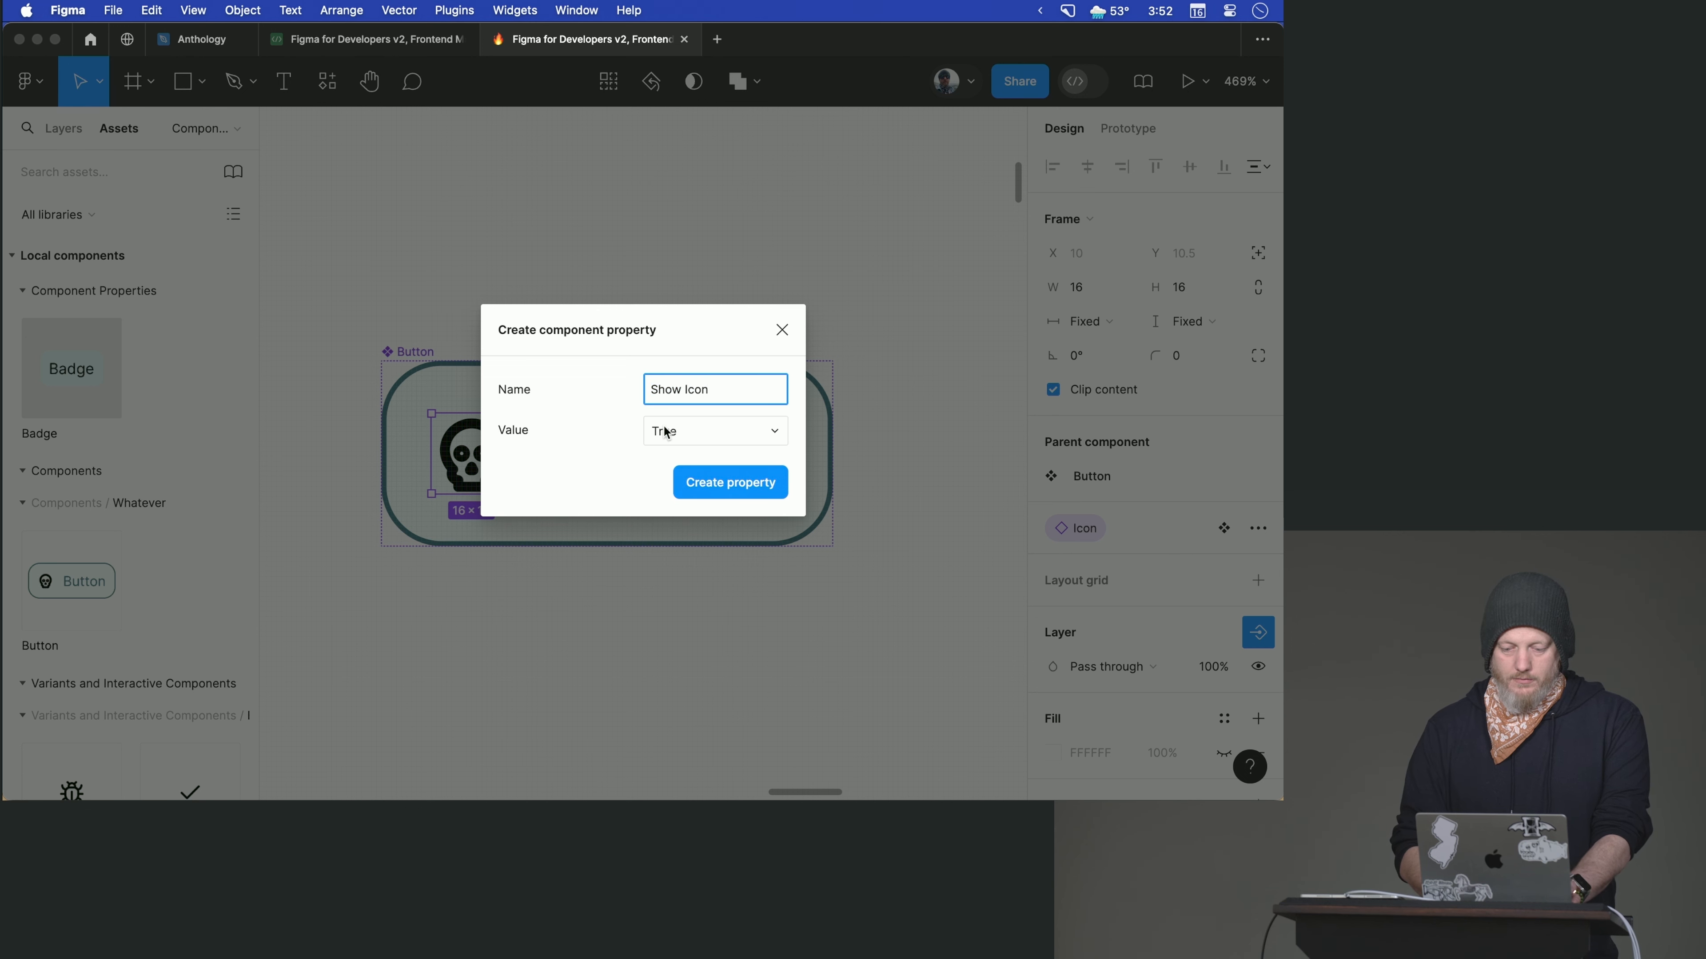
{"action": "left_click", "coordinate": [667, 432]}
{"action": "left_click", "coordinate": [668, 456]}
{"action": "left_click", "coordinate": [698, 493]}
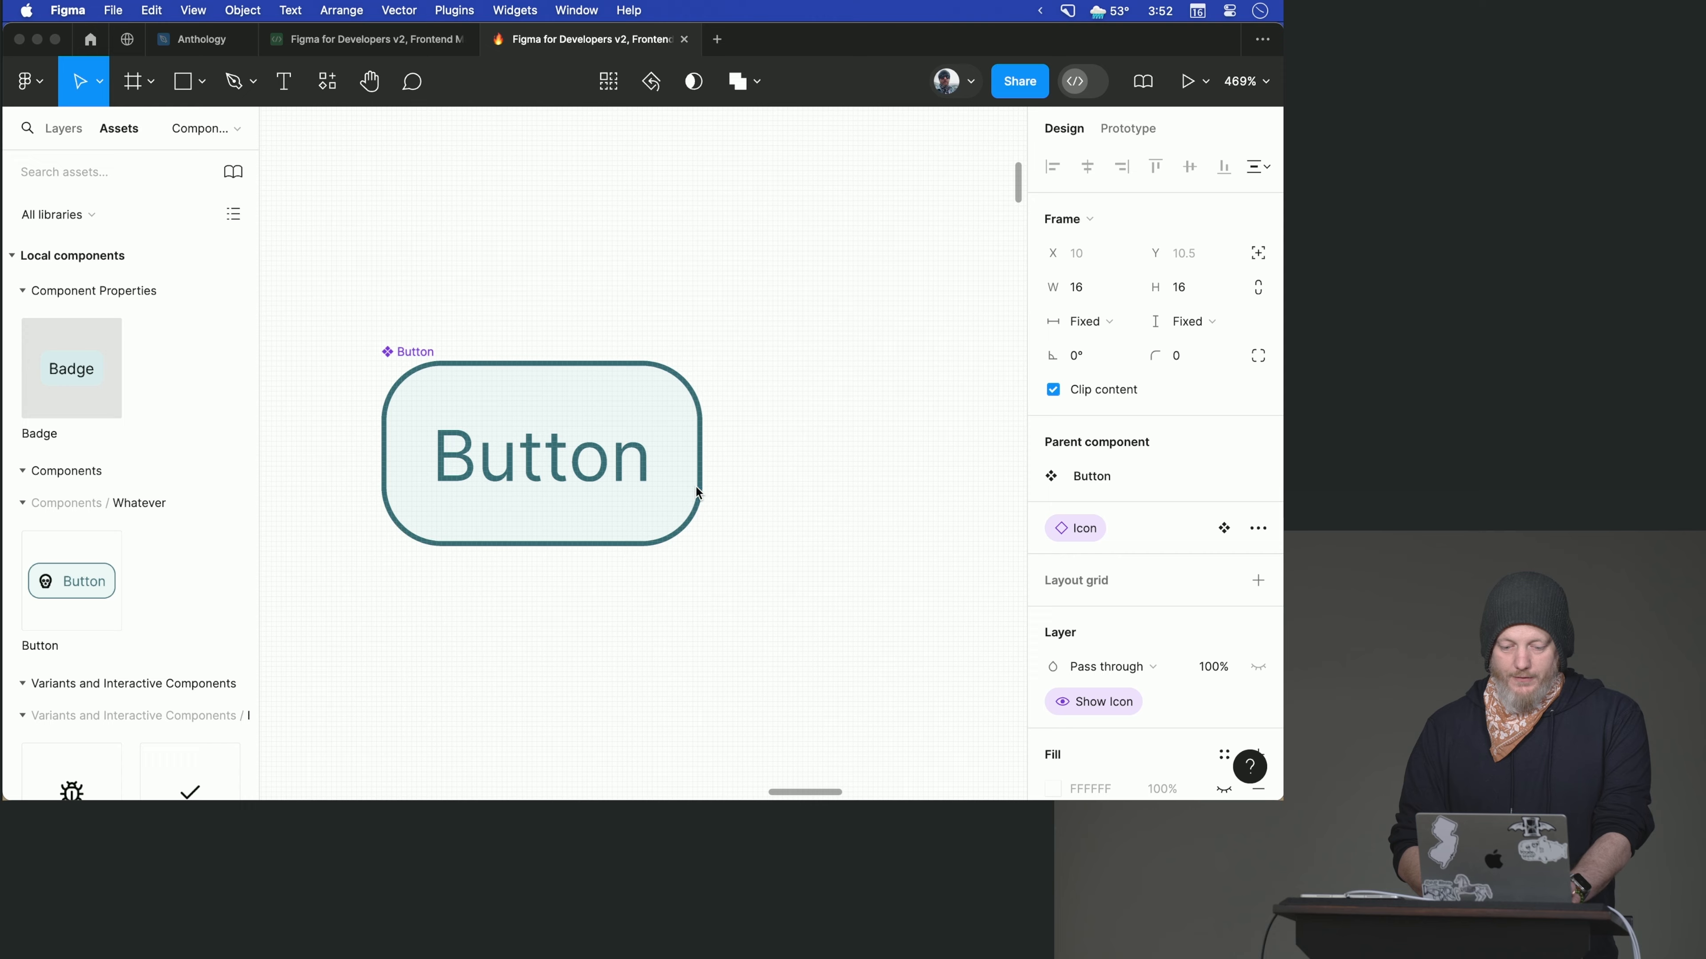
- Toggle Show Icon on the Button instance, leave it turned on, and swap its icon to Bug
{"action": "scroll", "coordinate": [696, 491], "scroll_direction": "down", "scroll_amount": 5}
{"action": "scroll", "coordinate": [696, 492], "scroll_direction": "down", "scroll_amount": 2}
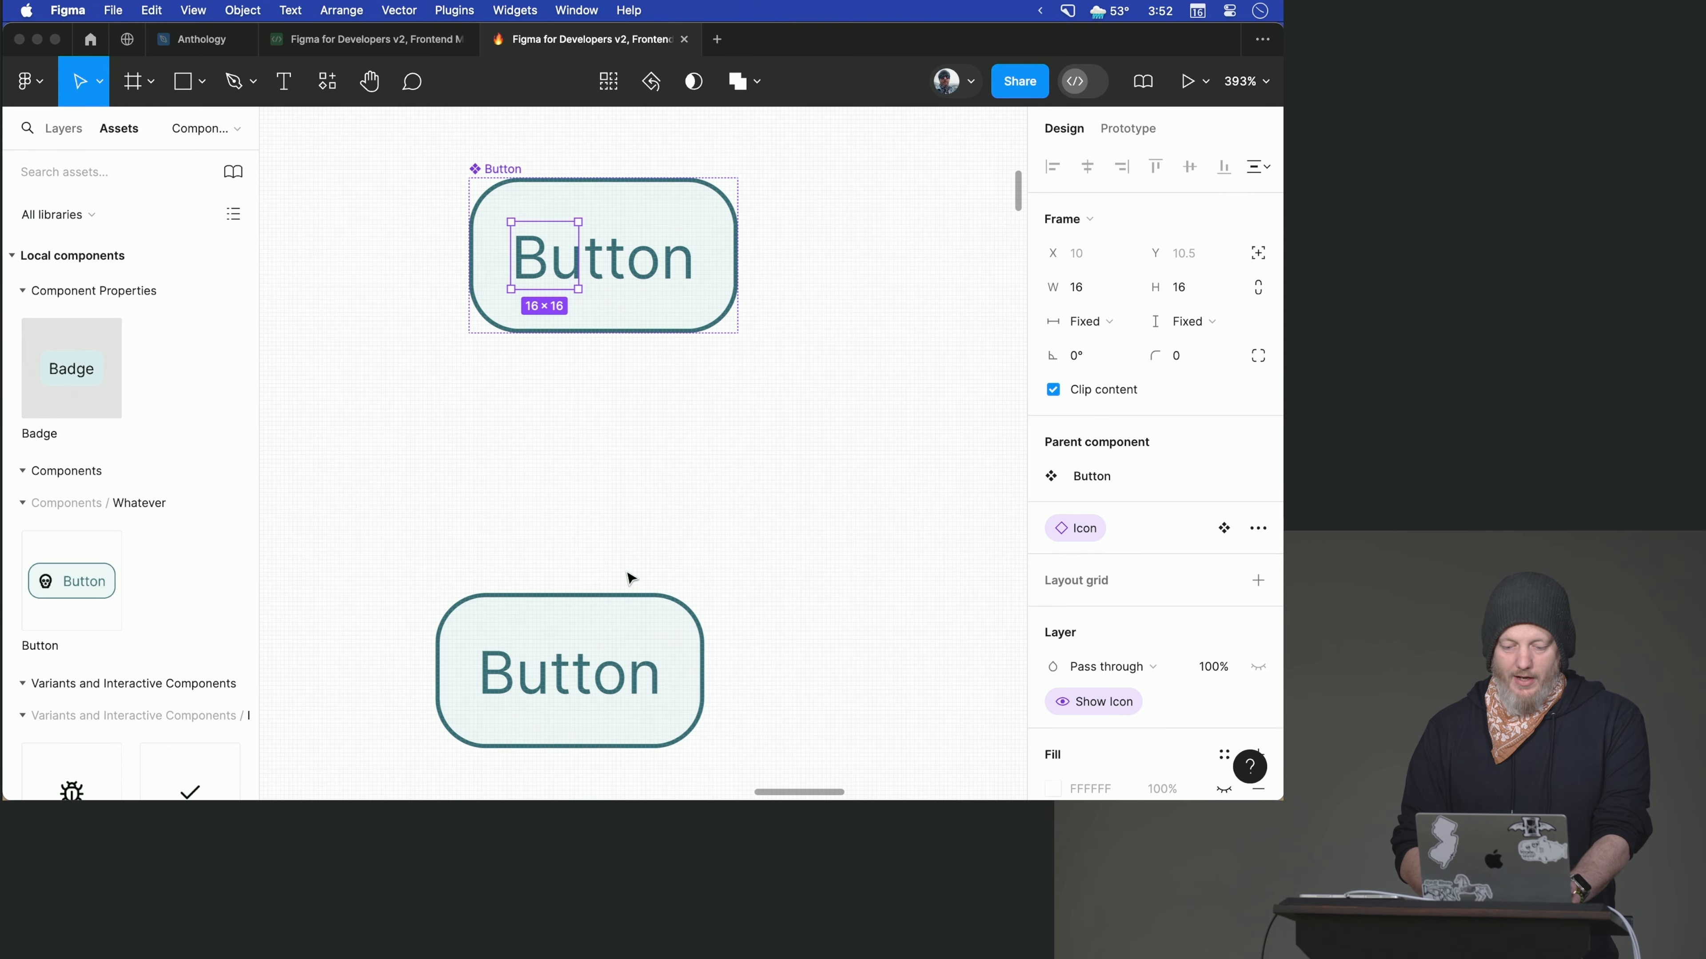
{"action": "left_click", "coordinate": [608, 617]}
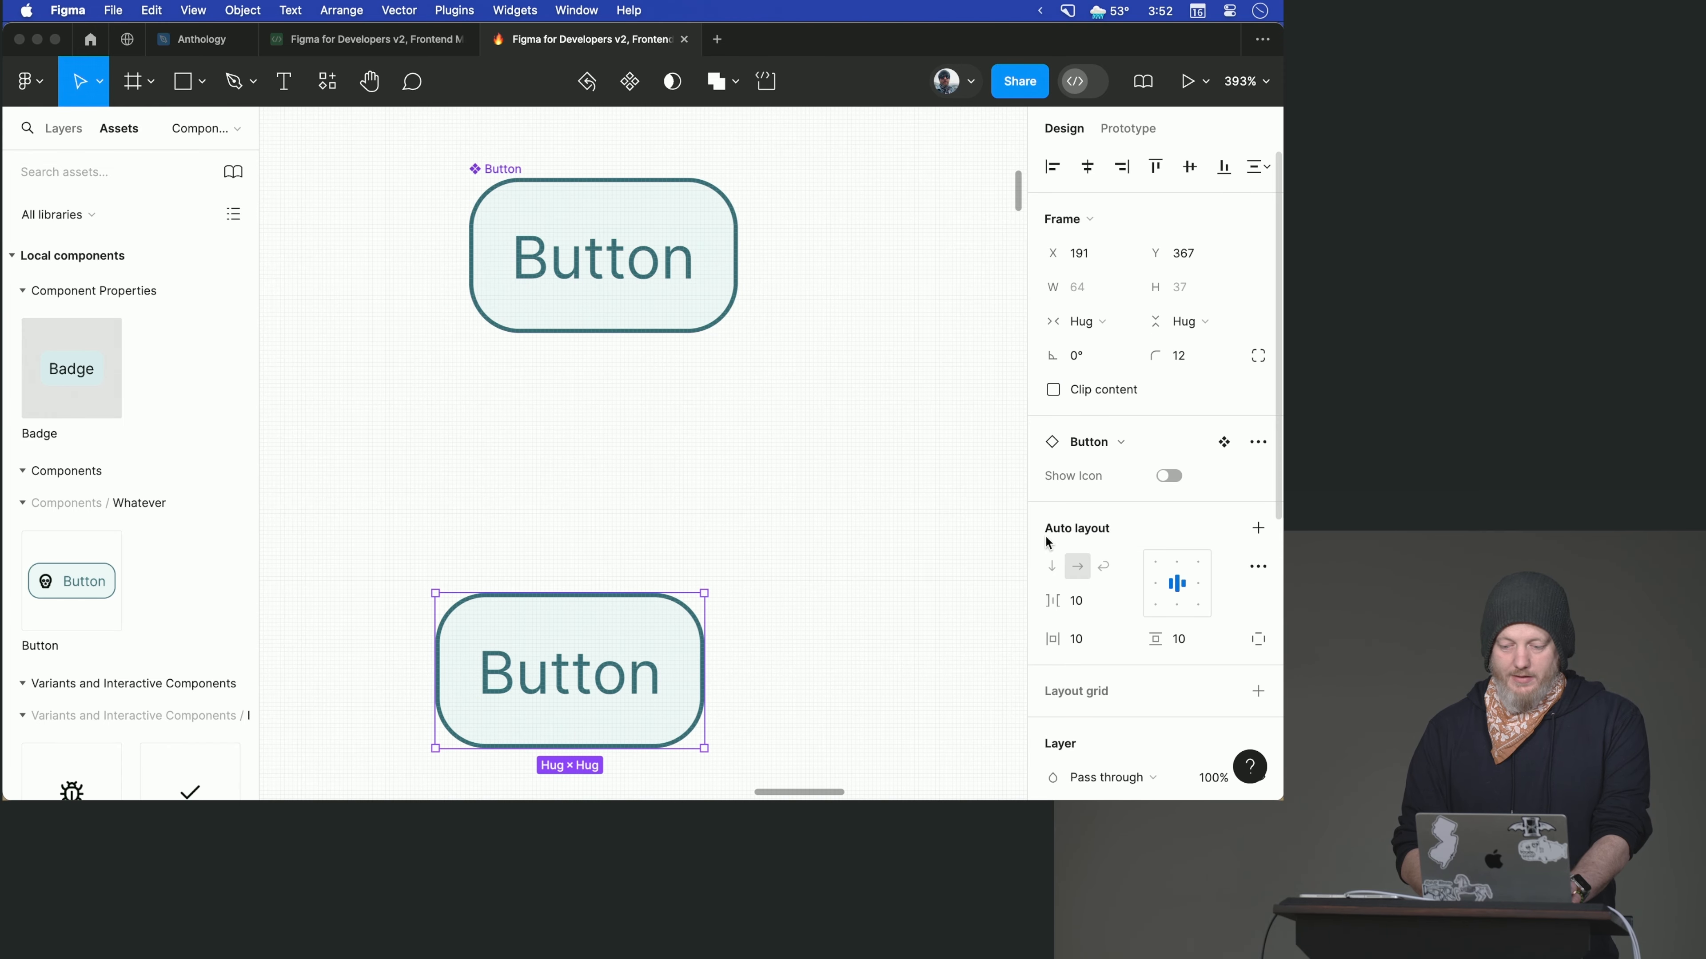
{"action": "left_click", "coordinate": [1169, 477]}
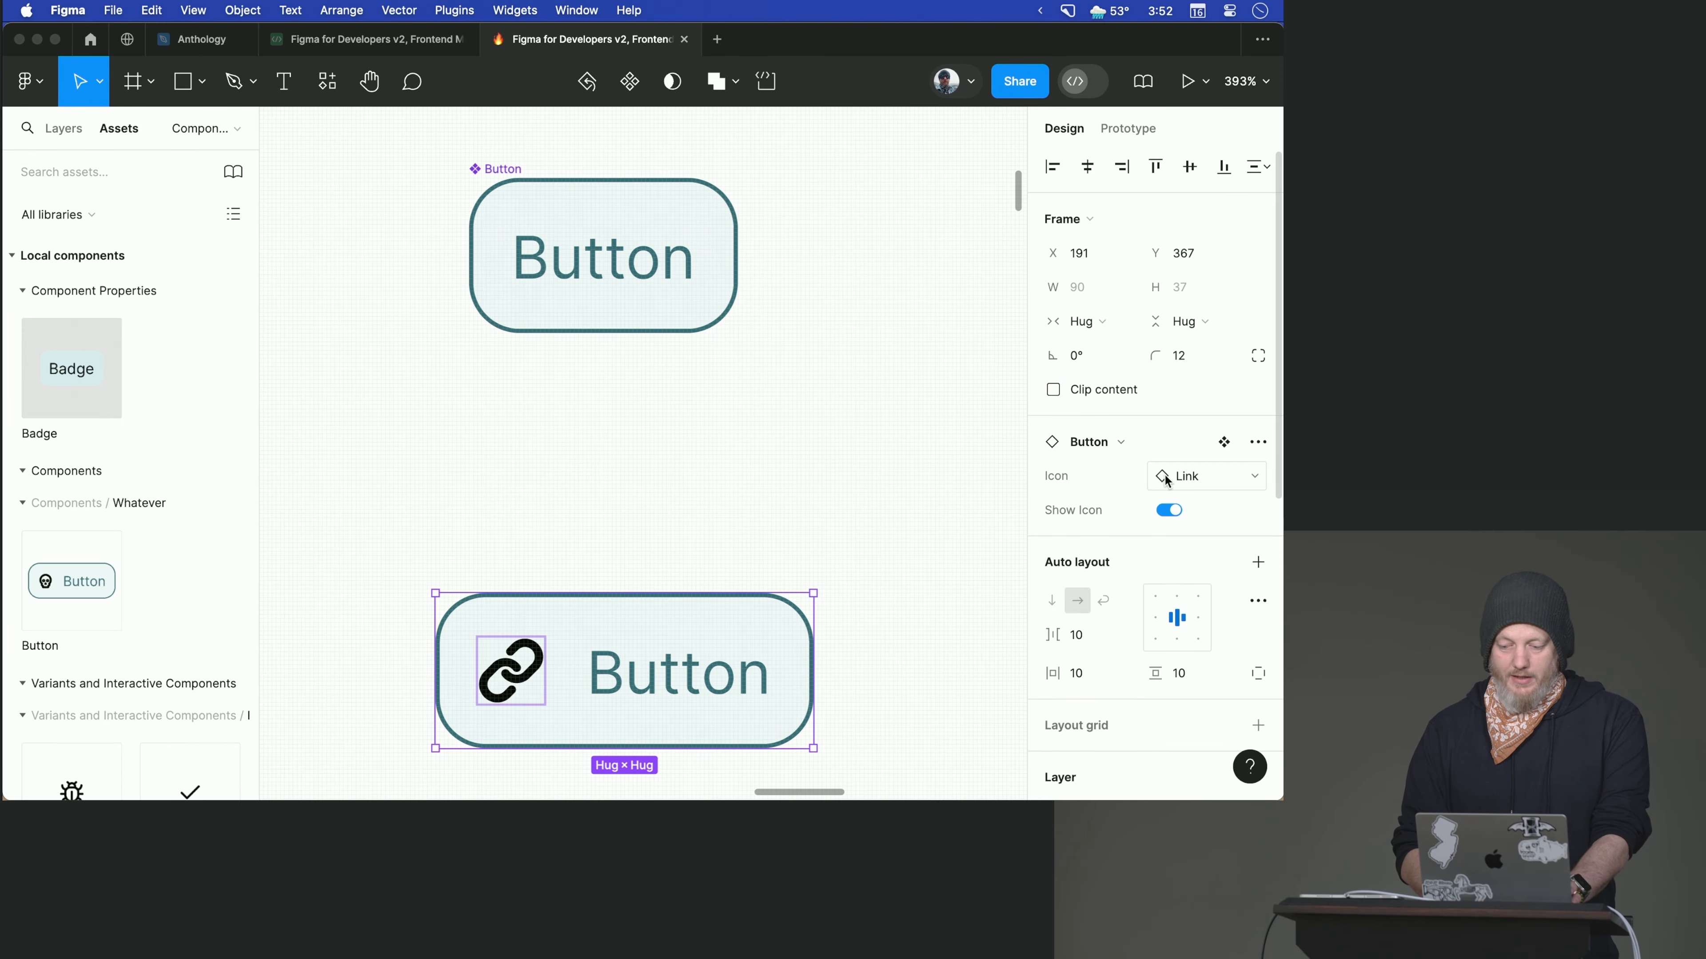
{"action": "left_click", "coordinate": [1173, 511]}
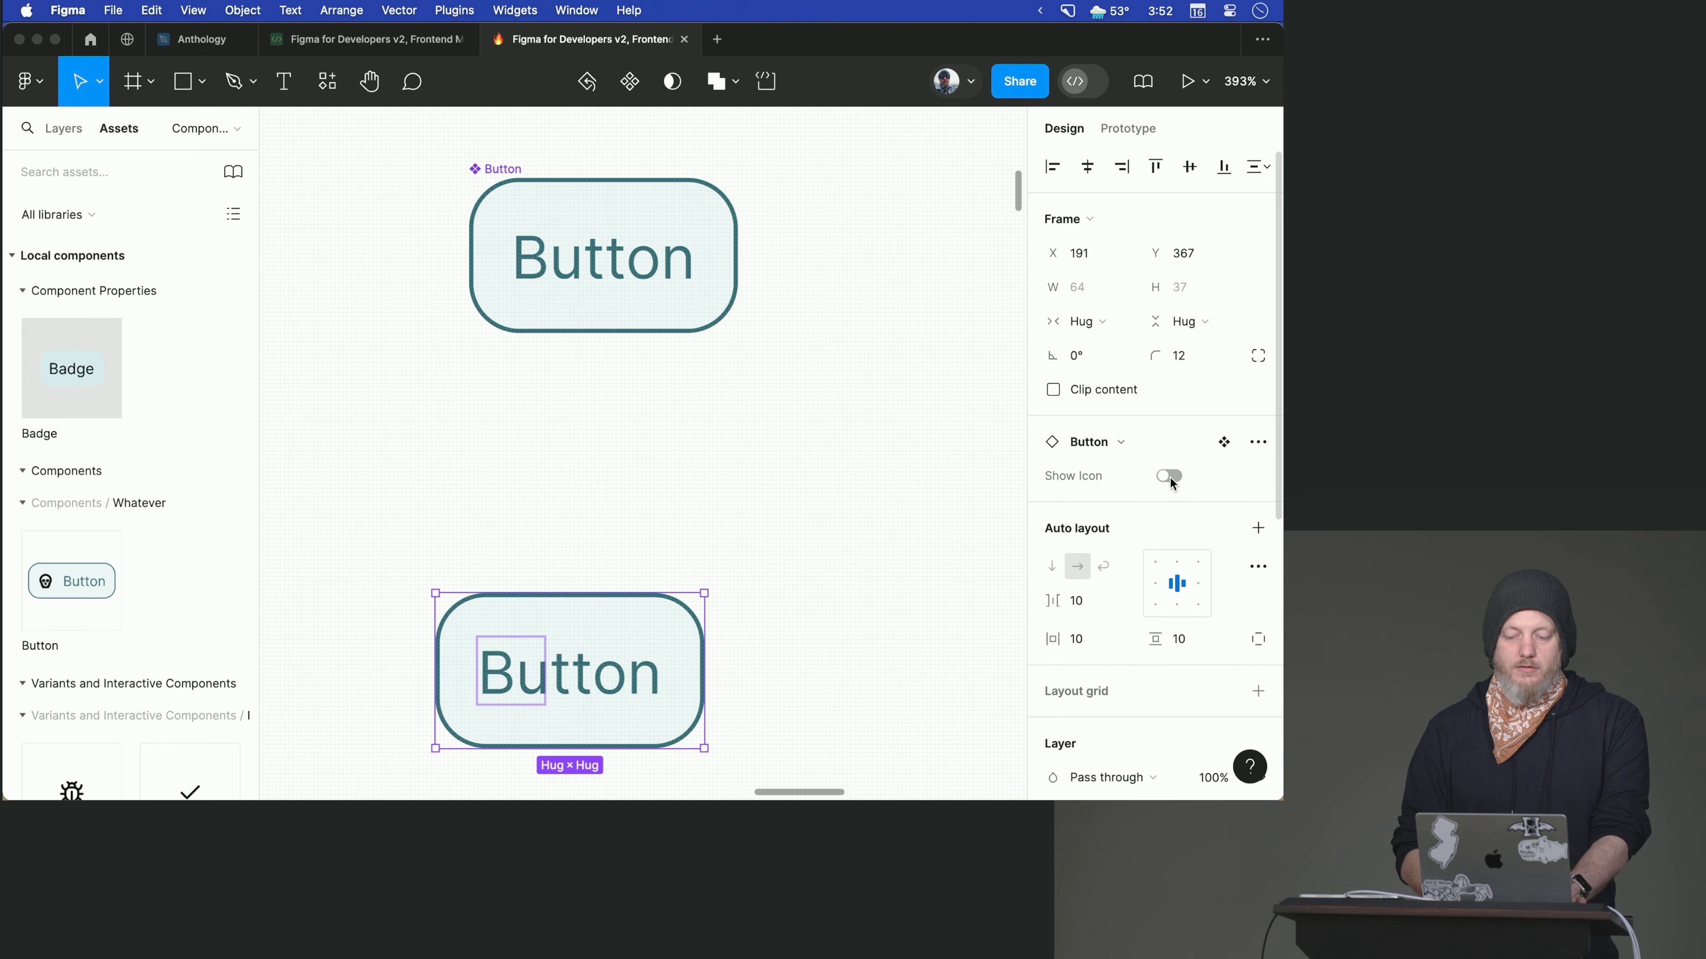
{"action": "left_click", "coordinate": [1170, 477]}
{"action": "left_click", "coordinate": [1169, 473]}
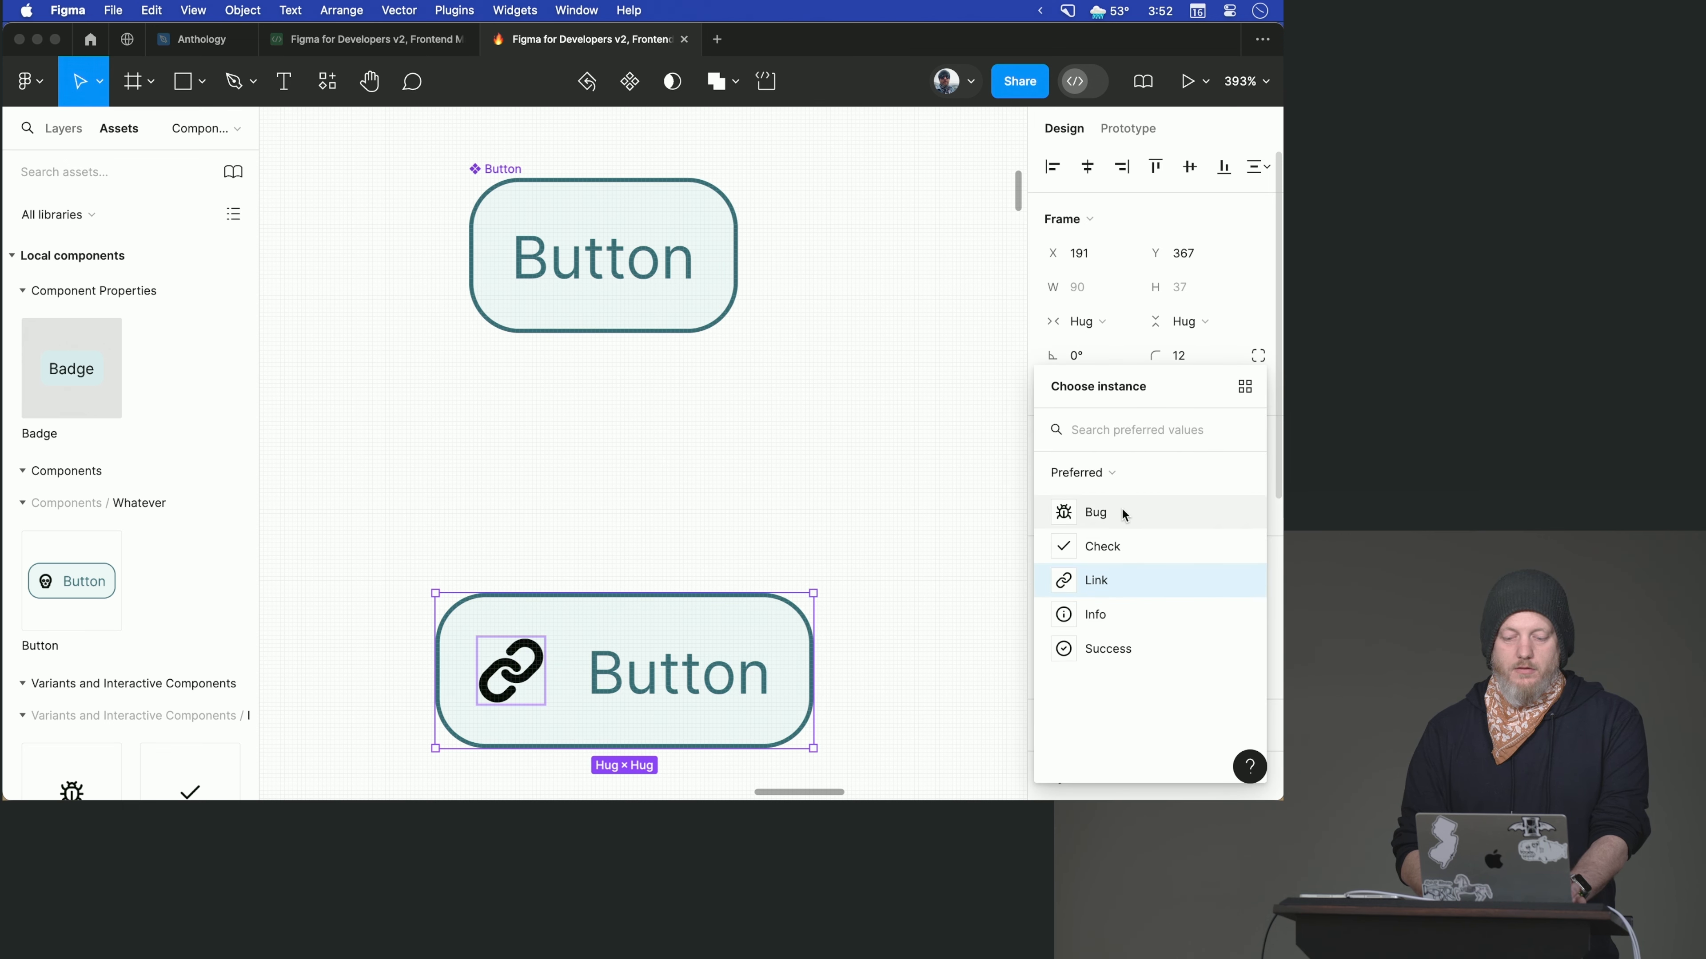
{"action": "left_click", "coordinate": [1096, 512]}
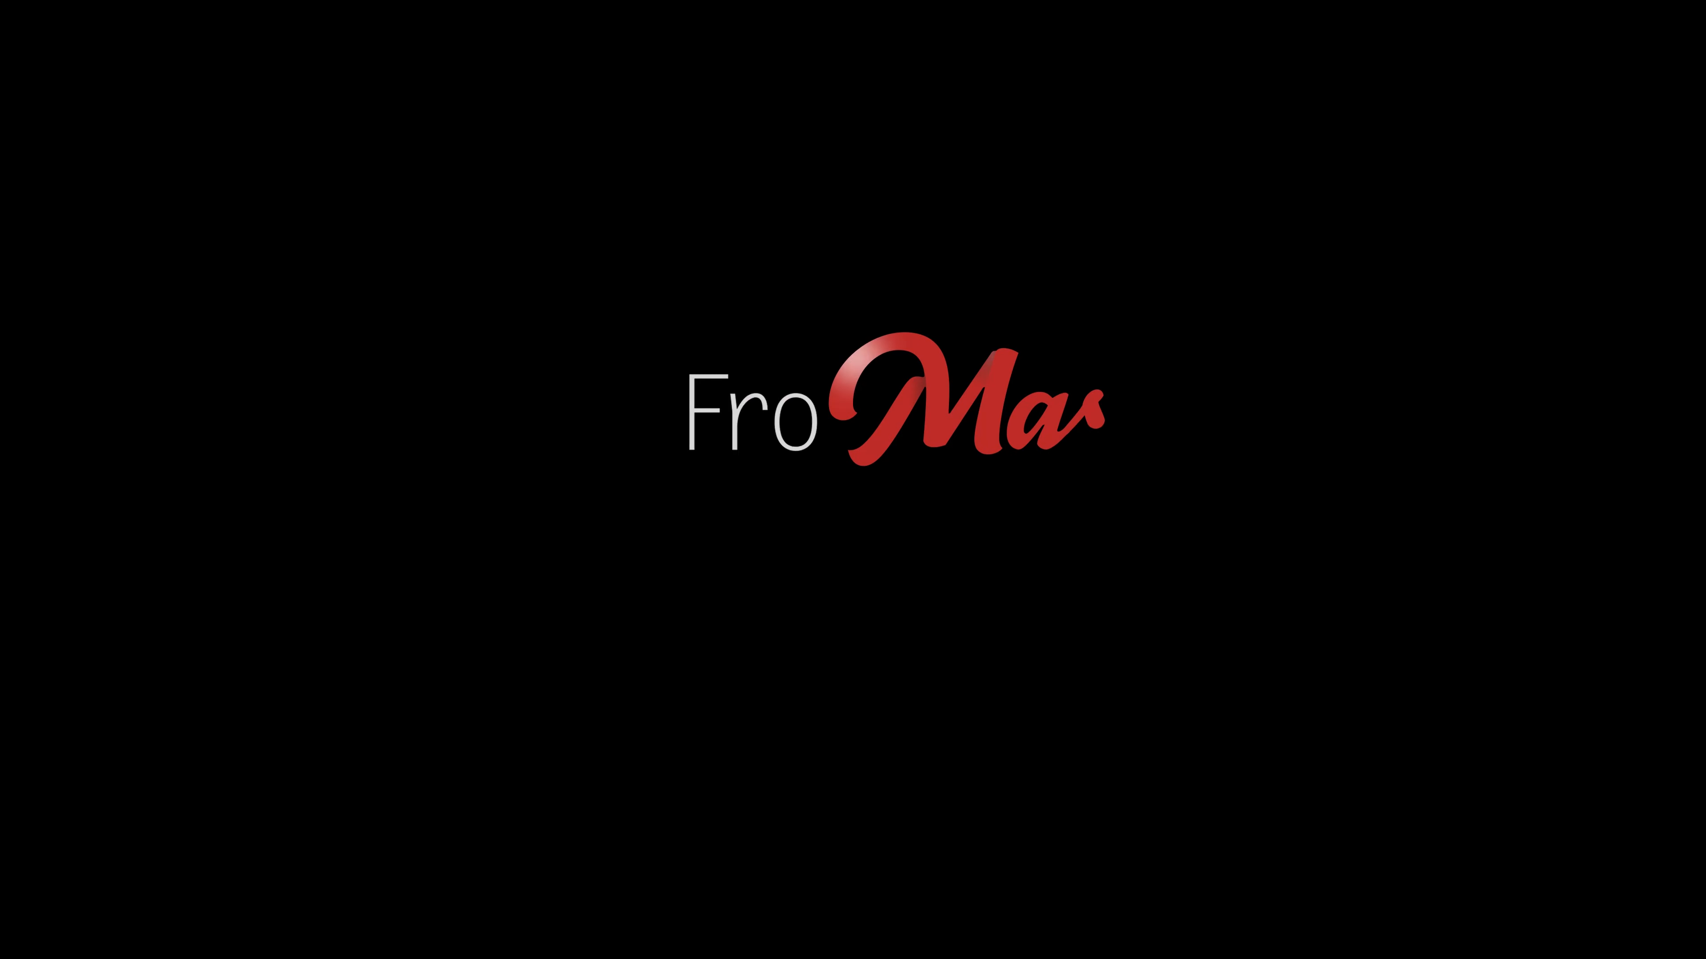